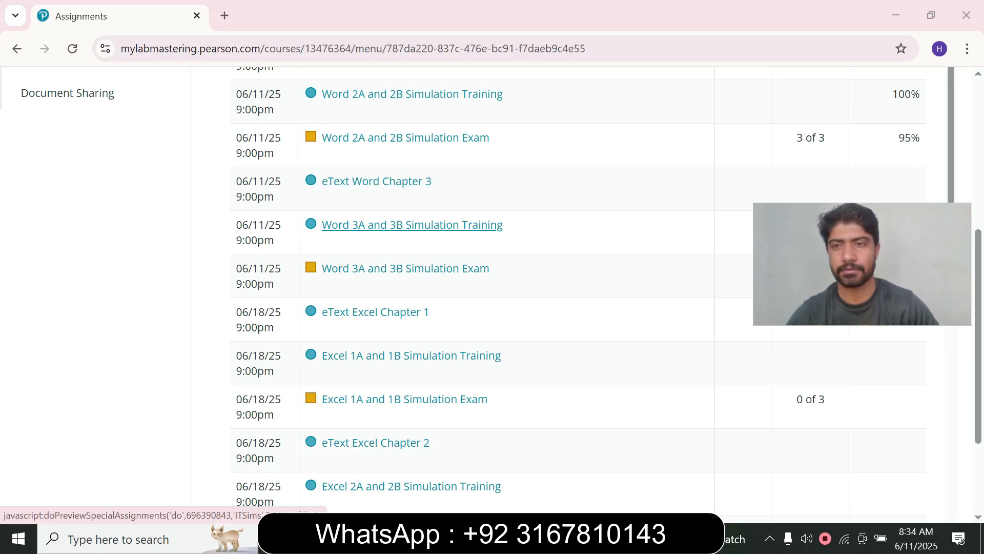
Step: Open the Word 3A and 3B Simulation Training and set the entire document to 2.0 line spacing with 0 pt spacing after
left_click(413, 225)
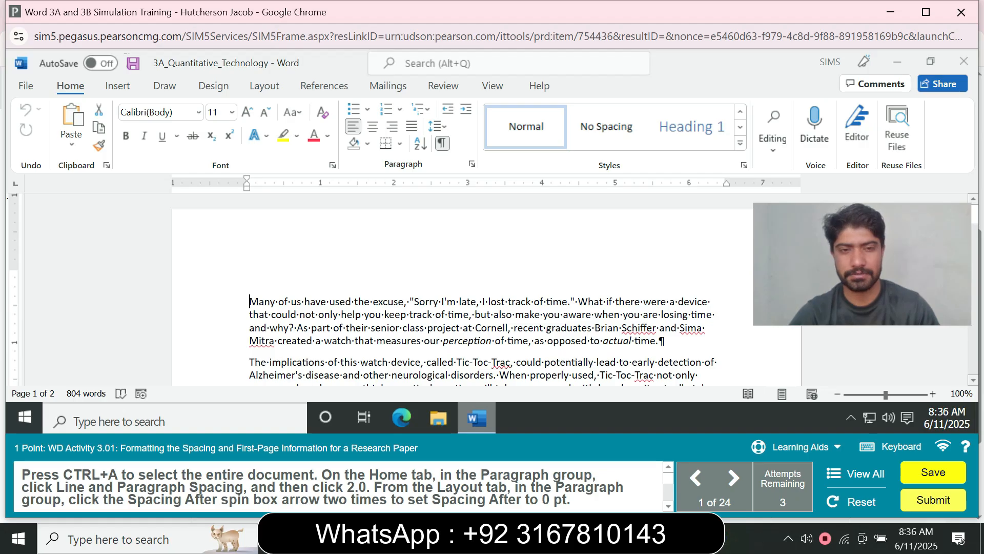
key("ctrl+a")
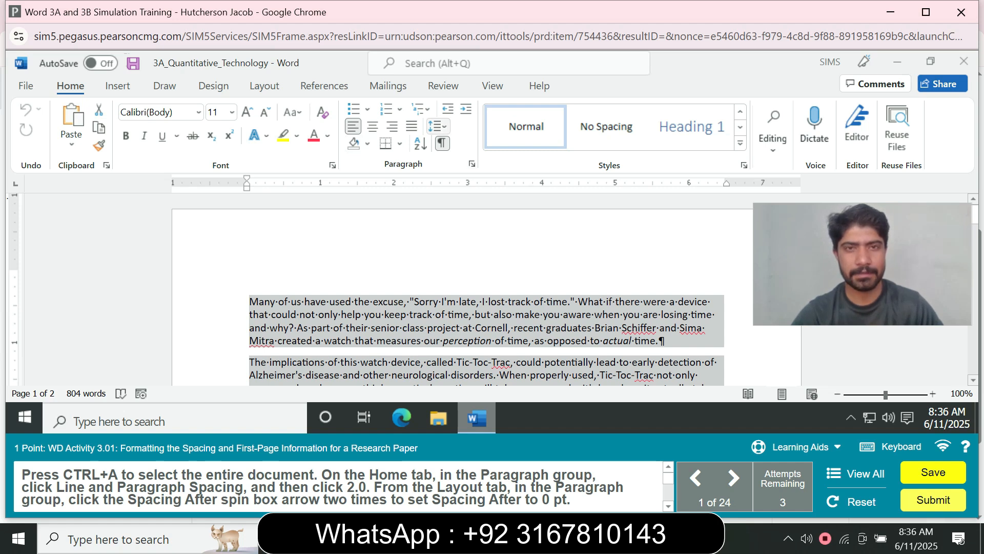
left_click(437, 126)
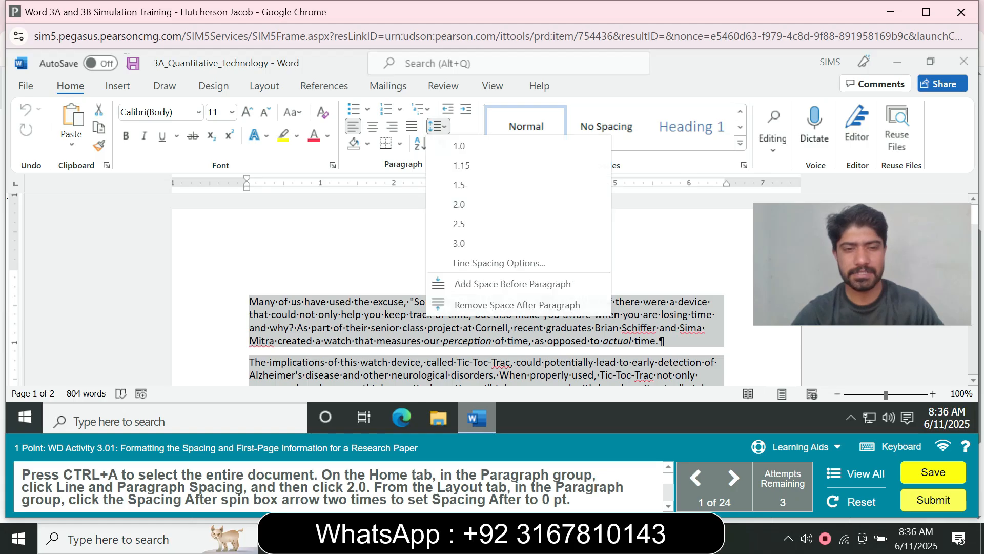
left_click(459, 204)
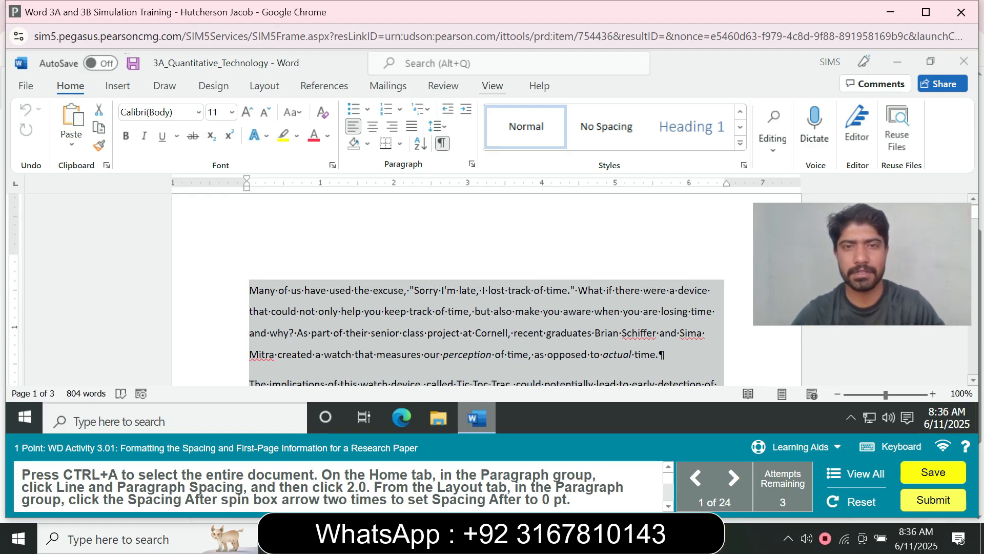
left_click(264, 86)
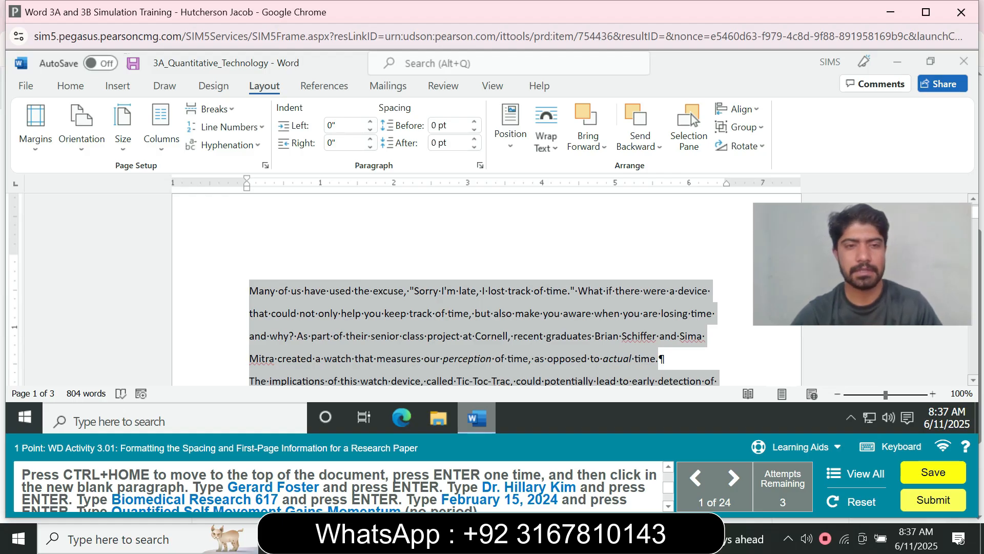
Step: Insert the student's name, instructor's name, Biomedical Research 617, February 15, 2024 and centered title Quantified Self Movement Gains Momentum above the first paragraph
key("ctrl+Home")
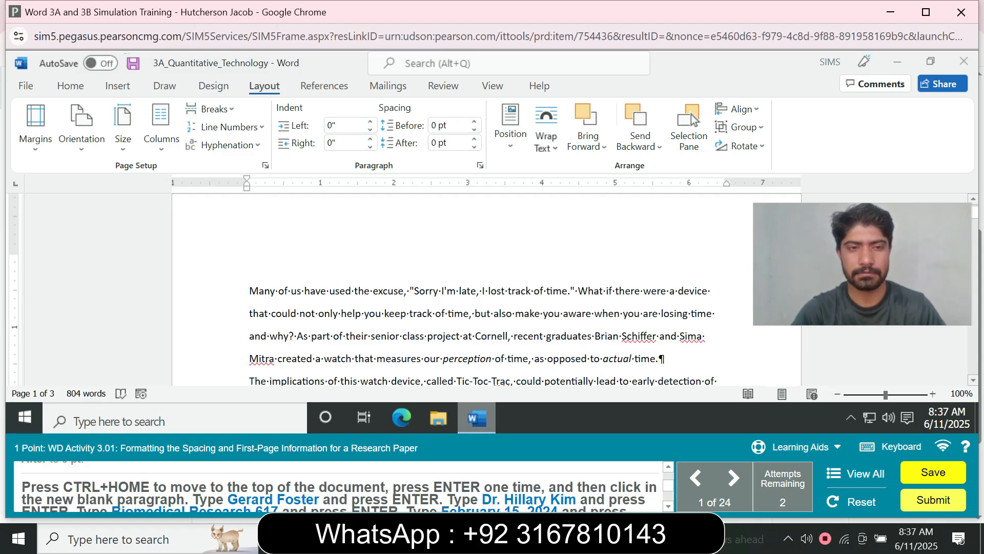
double_click(253, 291)
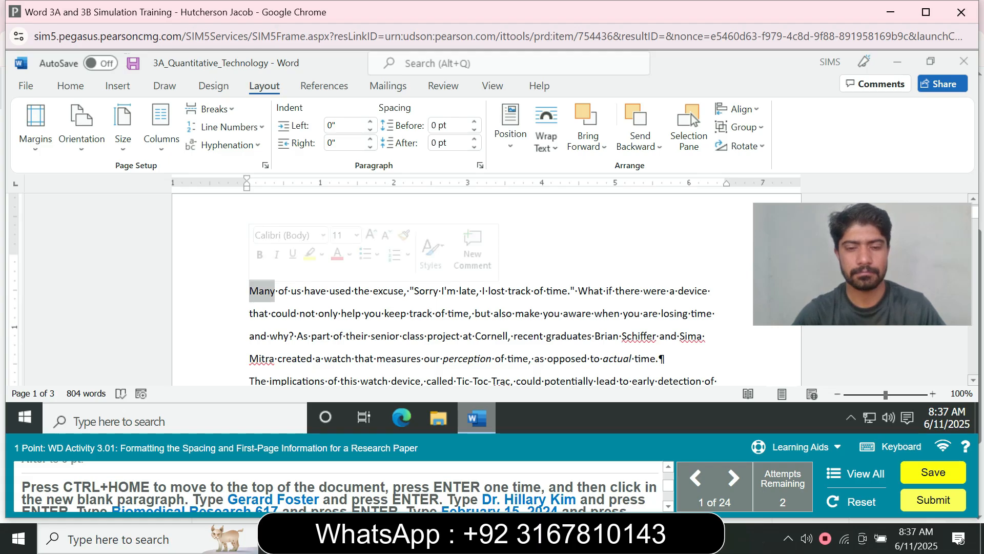
key("ctrl+Home")
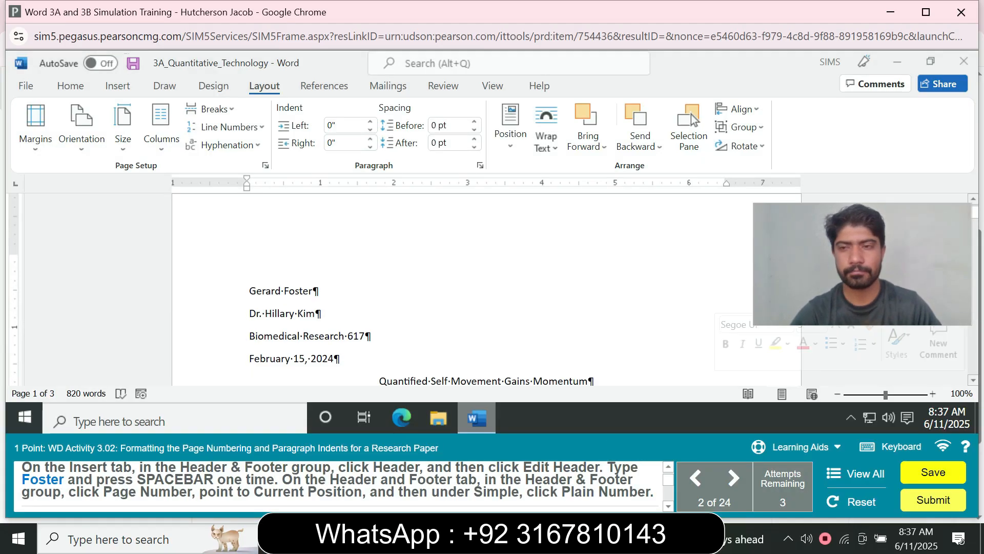
Step: Open the page header for editing and enter the student's surname followed by a space
scroll(461, 287, "down", 3)
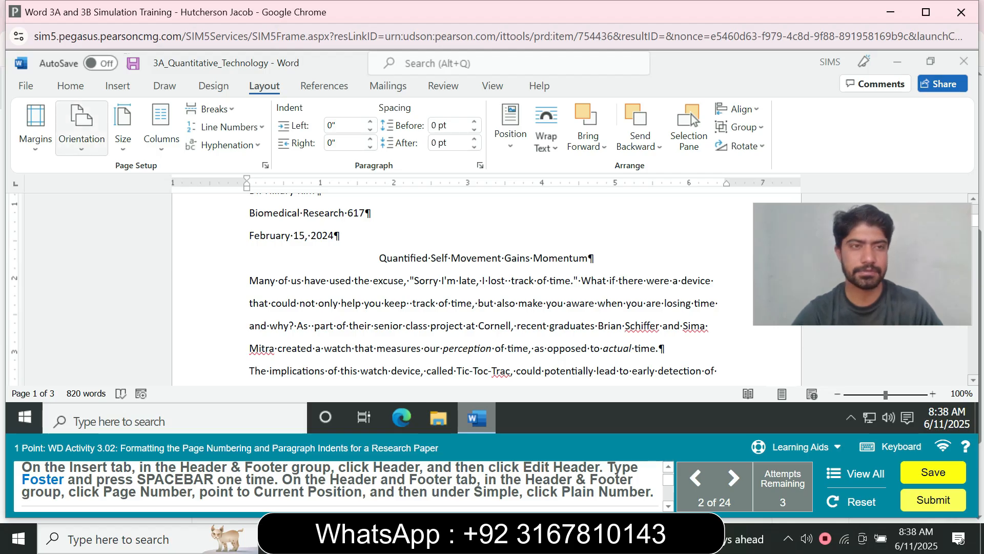
left_click(118, 86)
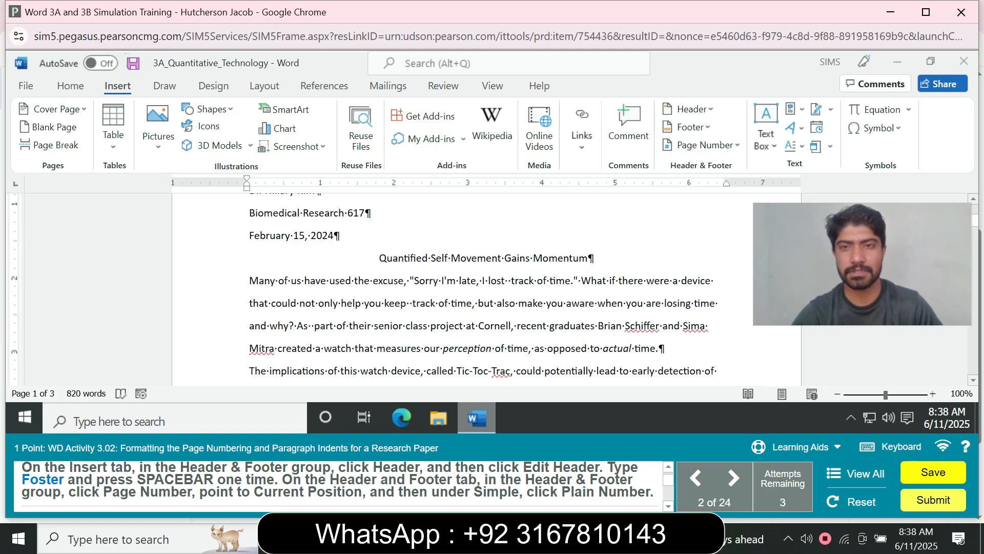
left_click(688, 108)
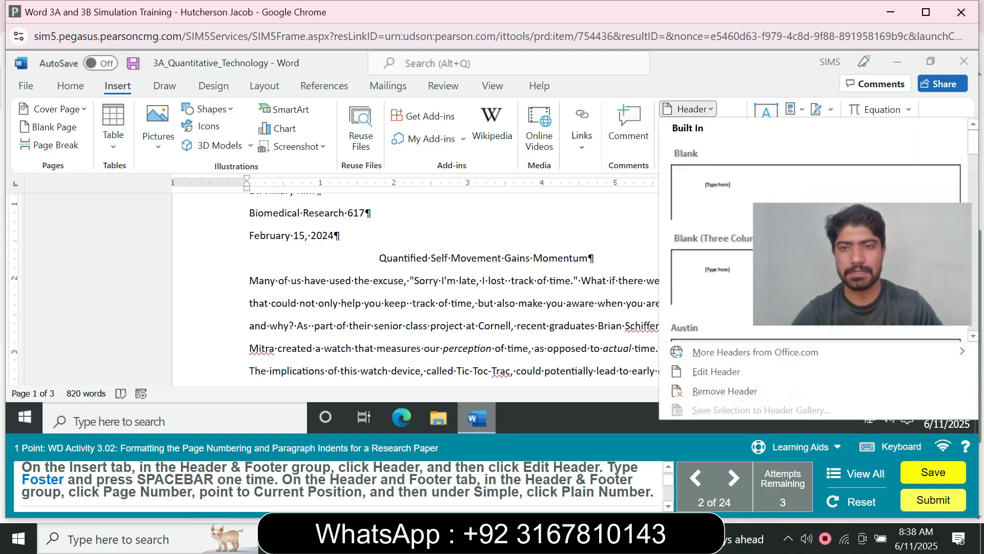
left_click(716, 371)
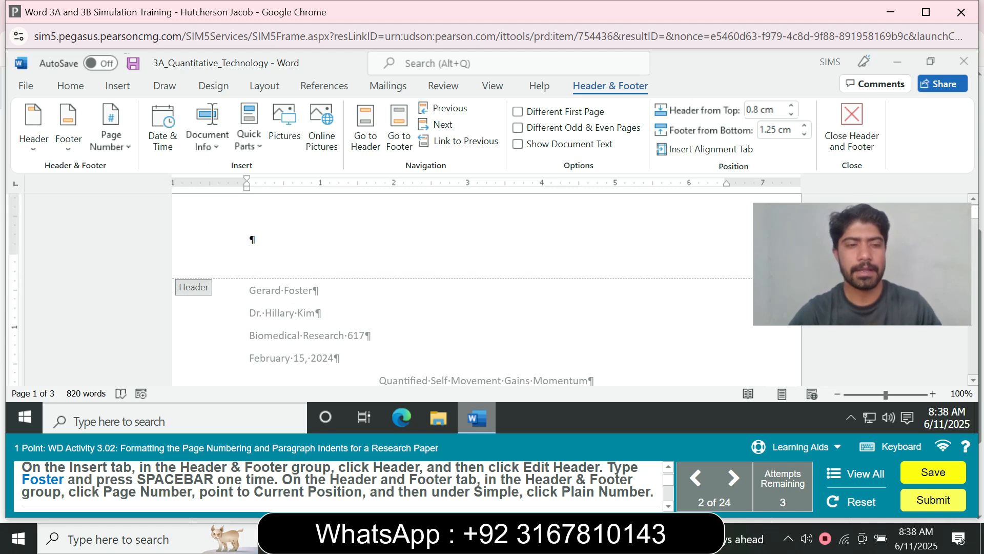
type("F")
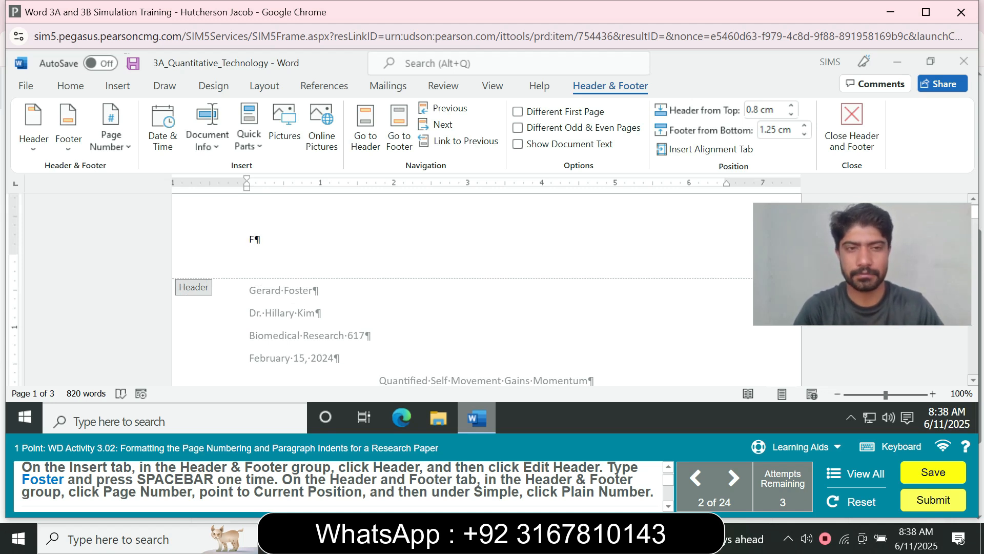
type("ster")
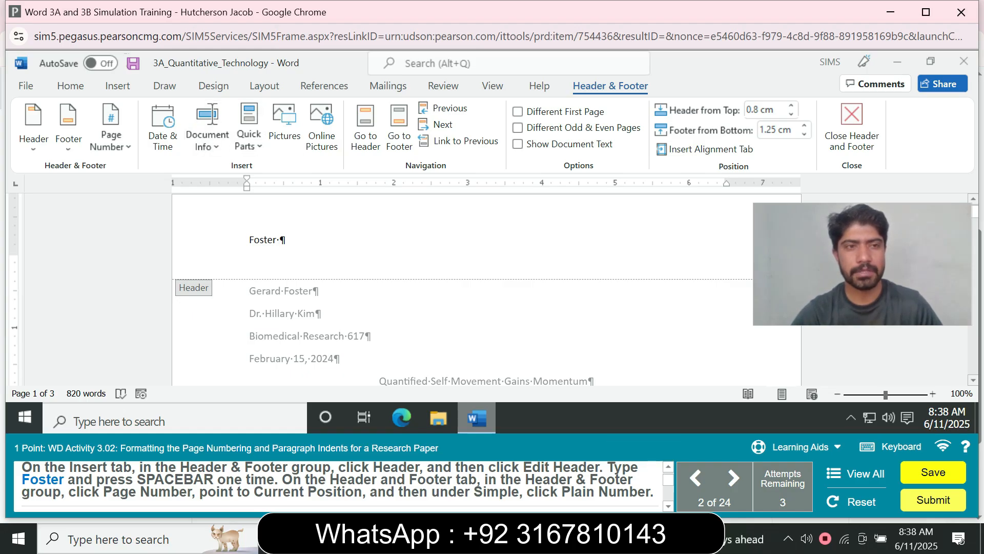
Step: Insert a Plain Number page number at the current position in the header, after the surname
left_click(111, 134)
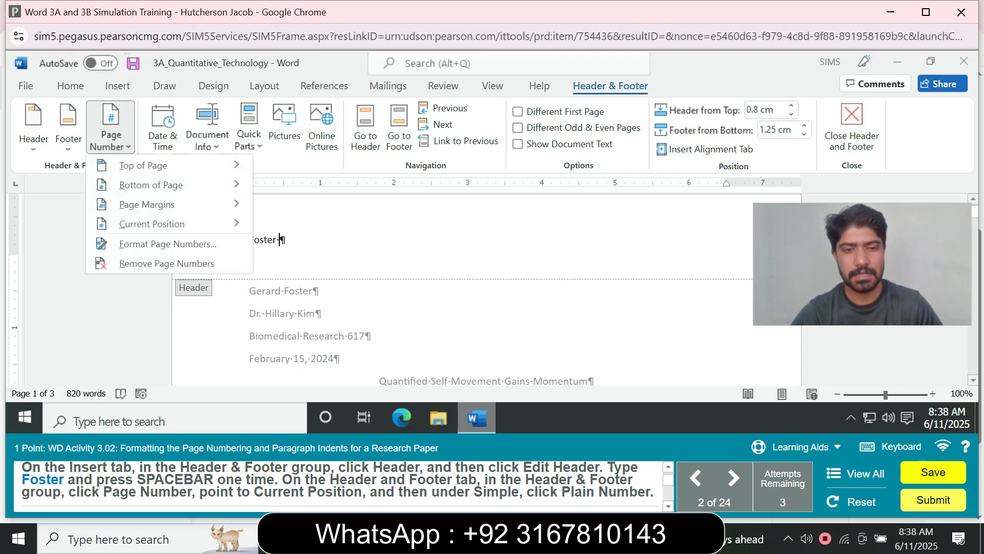
mouse_move(152, 223)
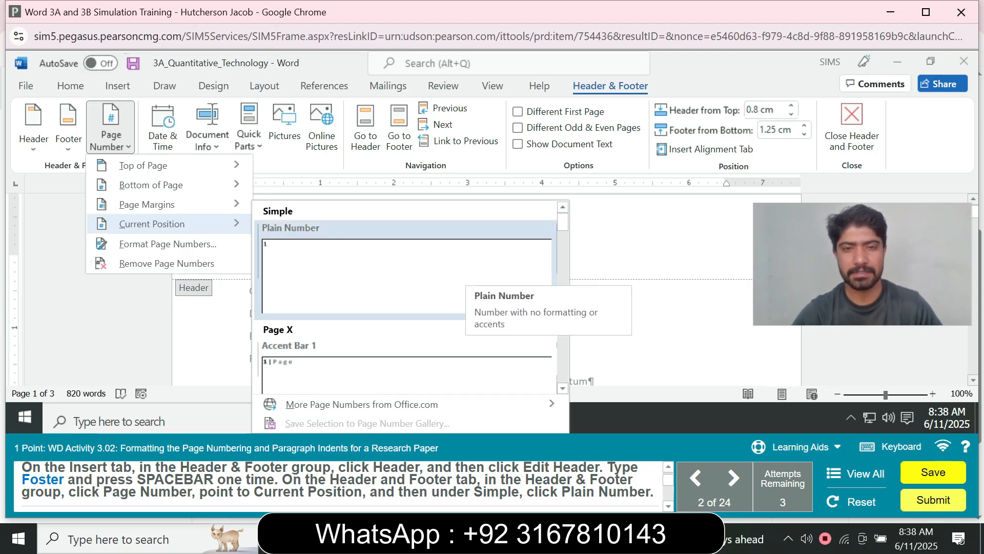
left_click(457, 274)
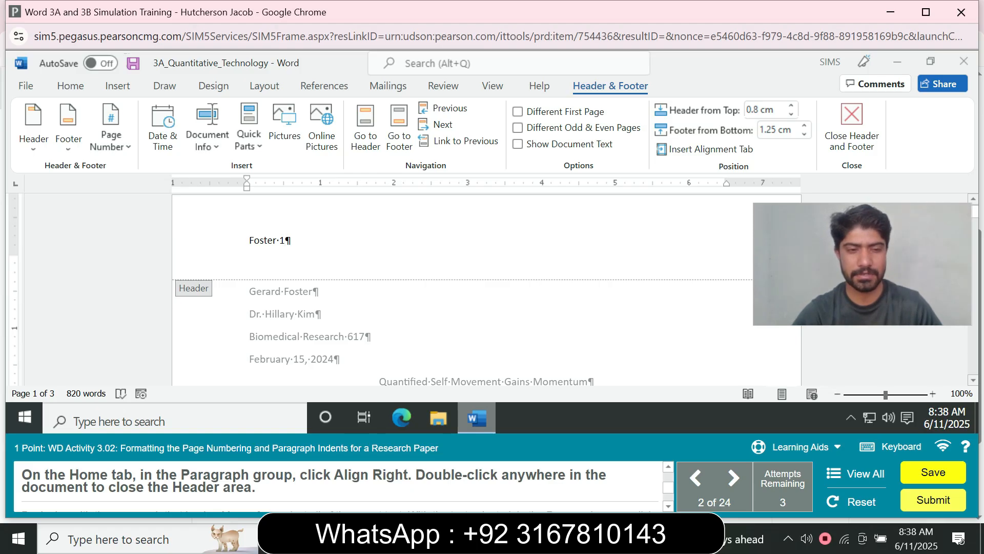
Step: Right-align the header text and close the header area
left_click(70, 86)
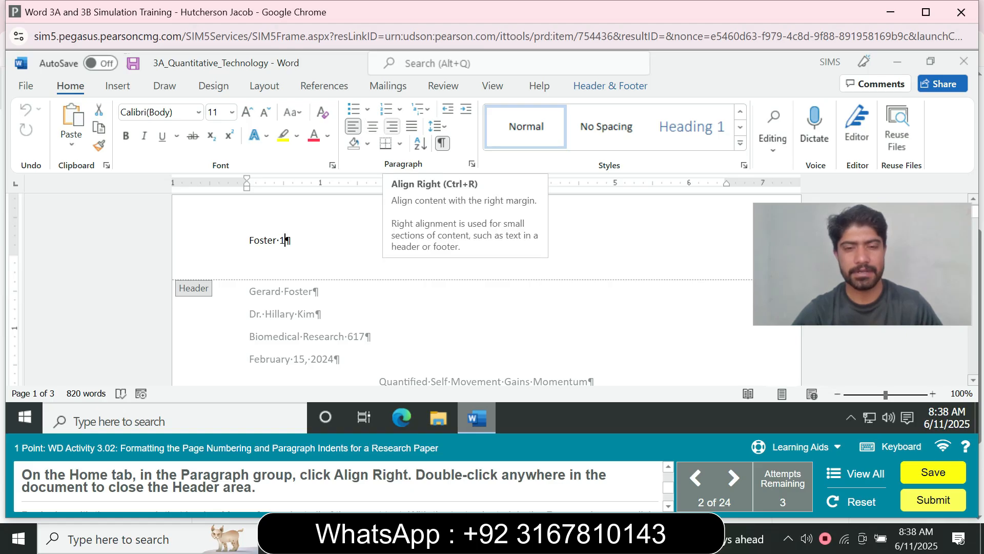
left_click(392, 126)
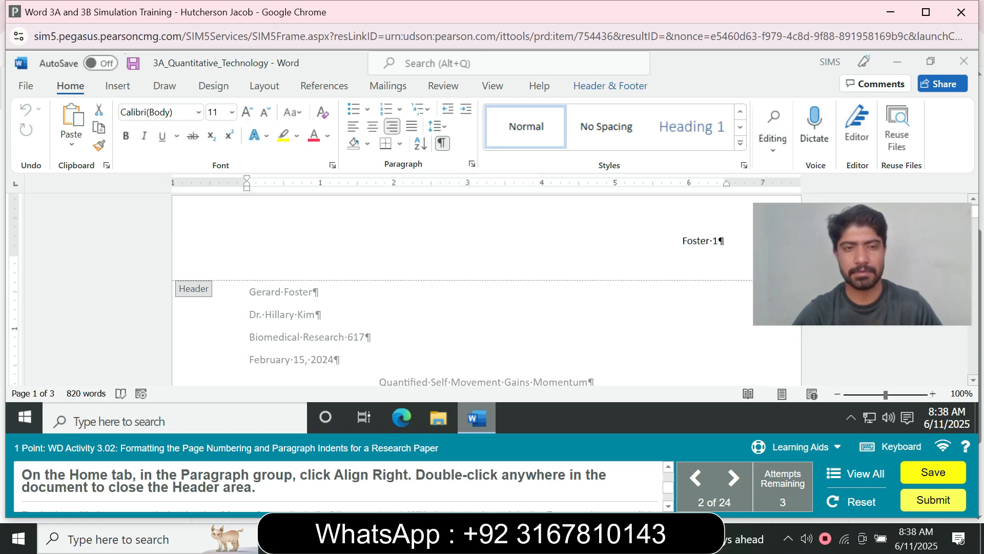
double_click(441, 328)
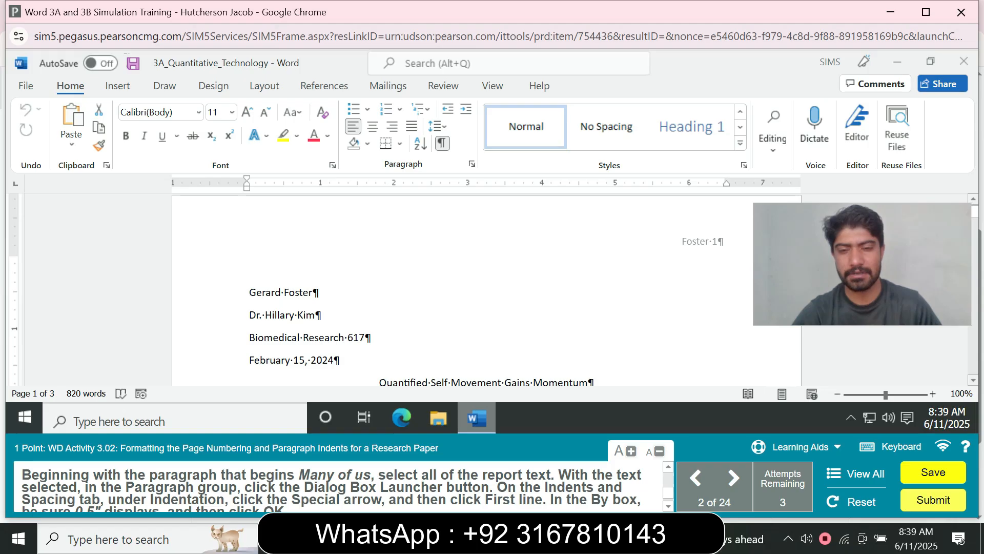
Step: Try to select all report text from the "Many of us" paragraph onward and open the Paragraph settings
scroll(338, 486, "down", 1)
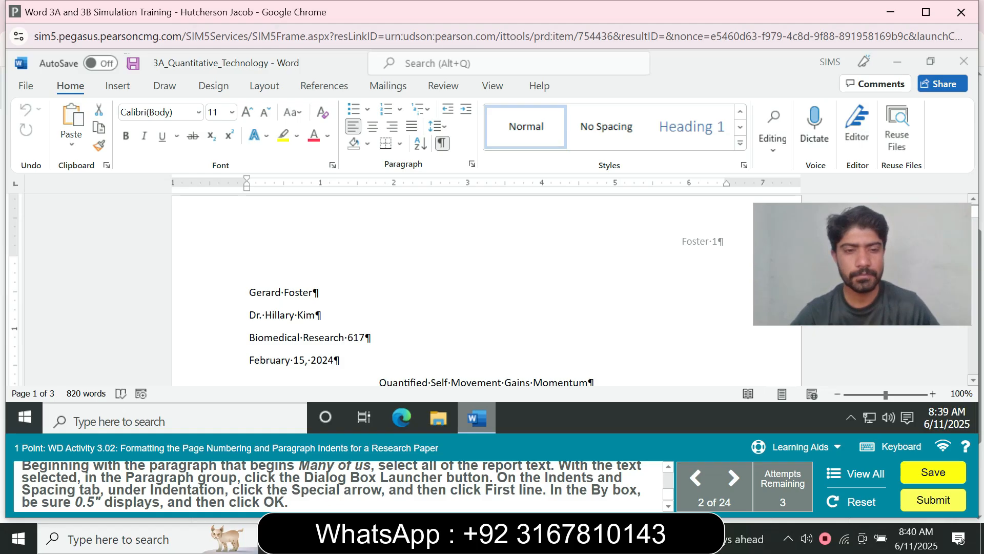
scroll(405, 290, "down", 4)
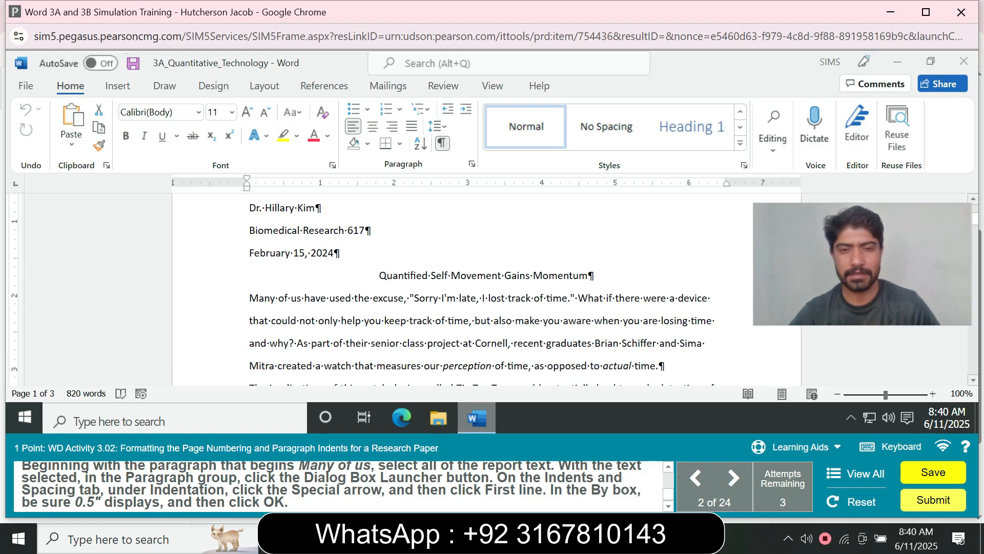
left_click_drag(250, 297, 445, 359)
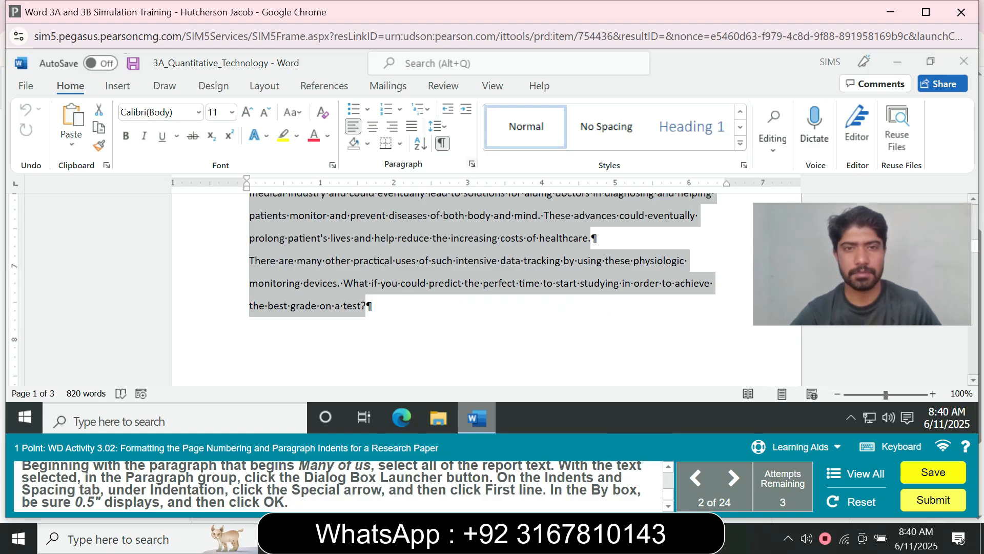
left_click(471, 164)
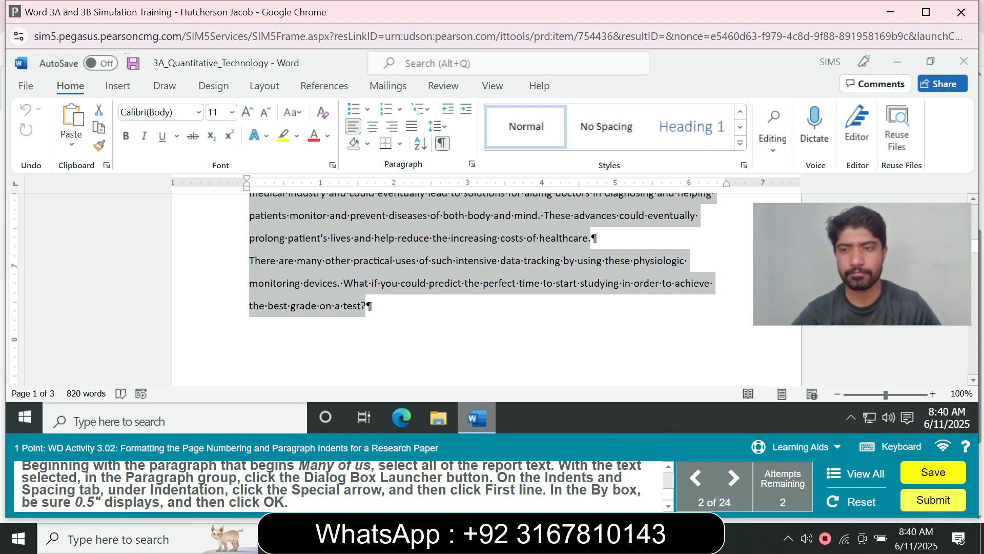
Step: Return to the first page and retry selecting the report text, extending downward from the "Many of us" paragraph
key("ctrl+Home")
key("alt")
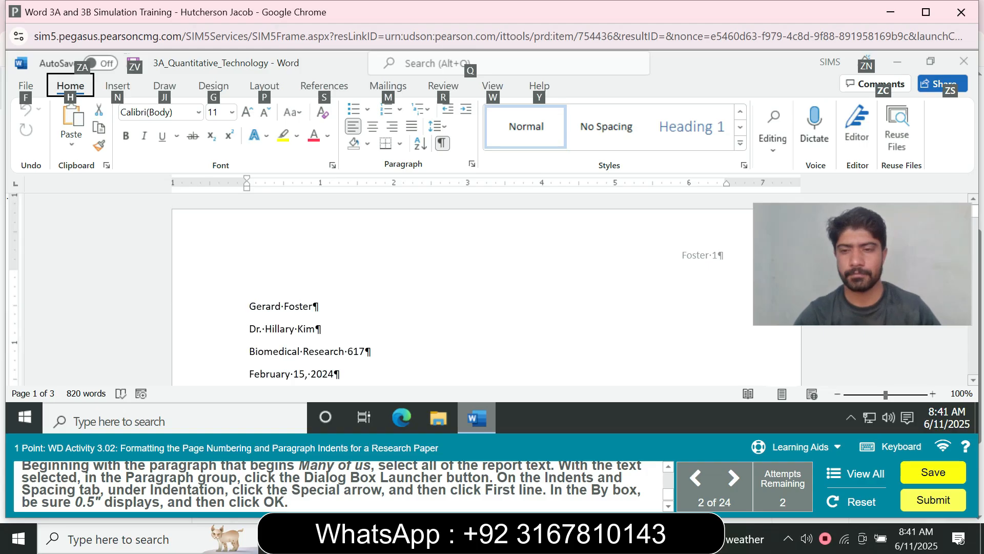
scroll(486, 289, "down", 1)
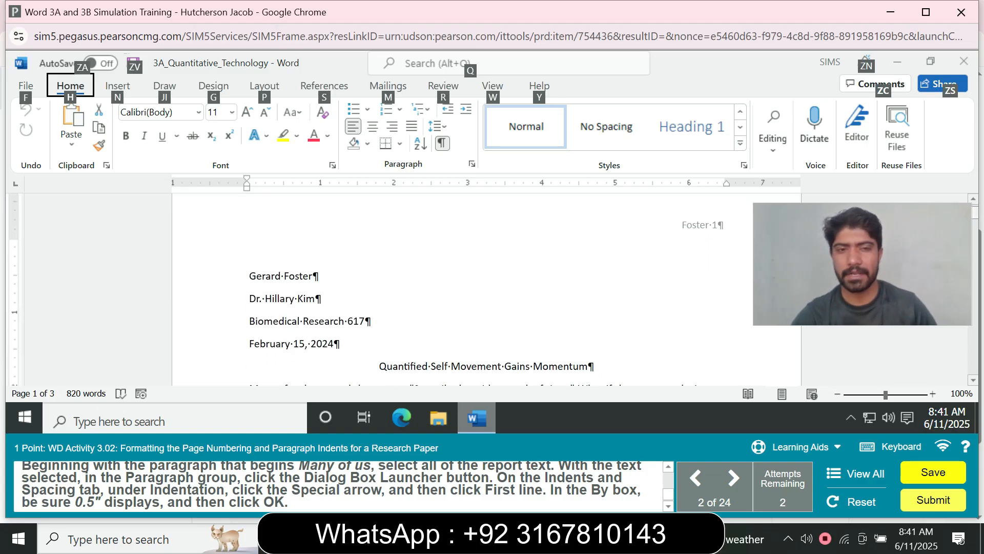
scroll(486, 289, "down", 5)
left_click_drag(250, 222, 590, 221)
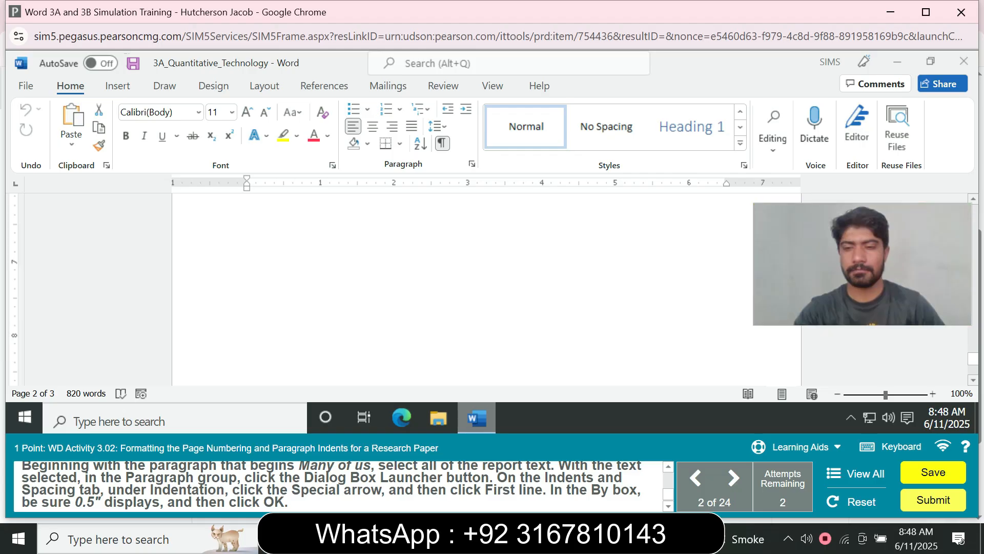
key("alt")
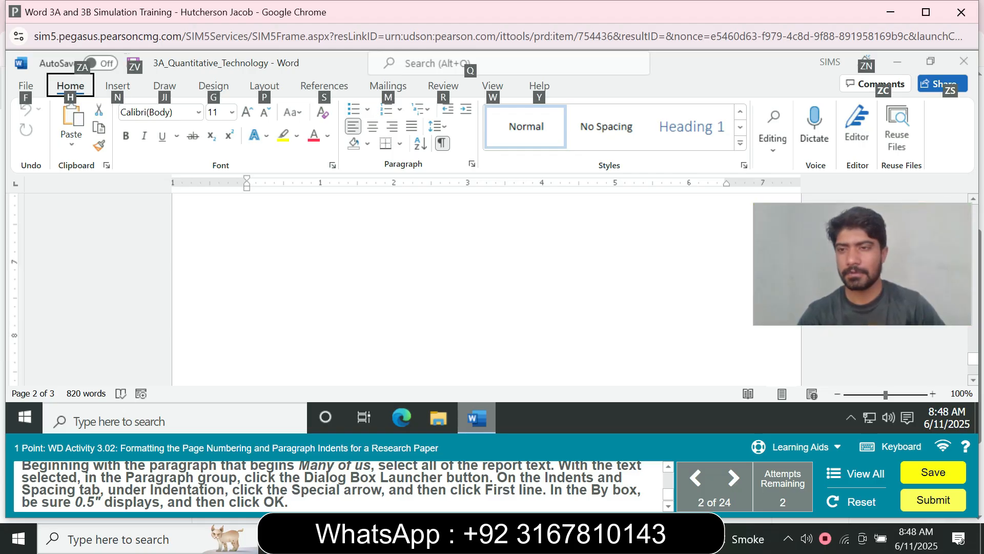
left_click_drag(973, 358, 973, 225)
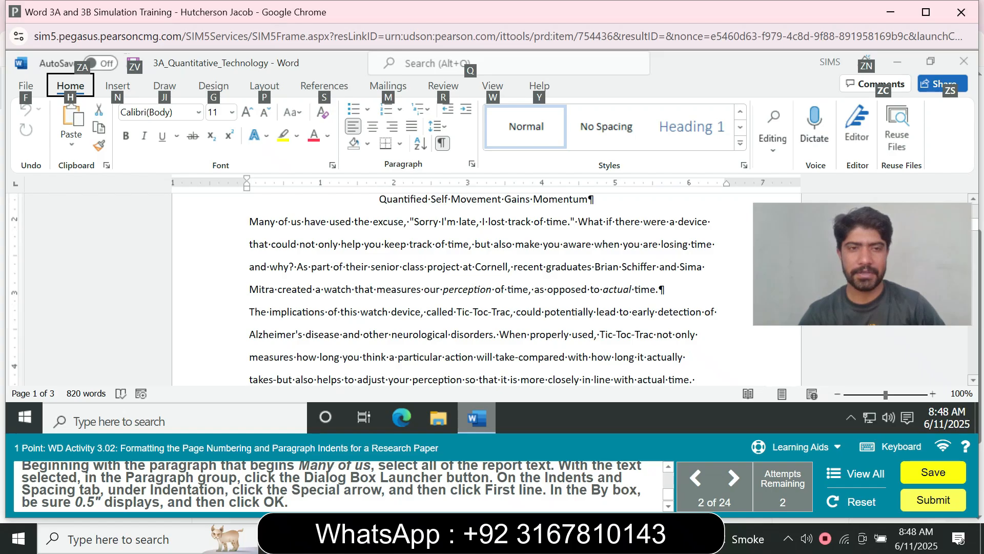
left_click_drag(249, 221, 512, 377)
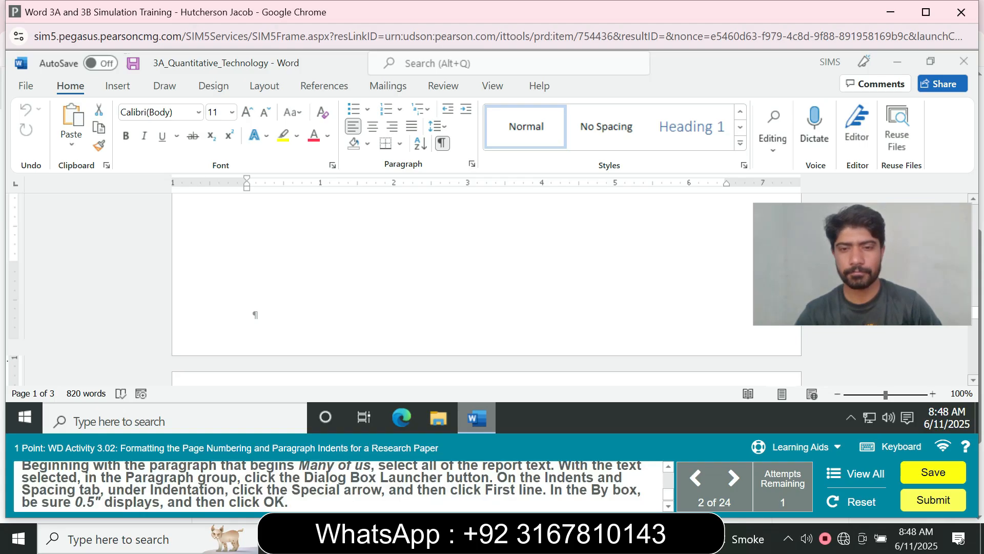
Step: Apply a 0.5" first-line indent to all report text from the "Many of us" paragraph onward, and retry saving the assignment progress
left_click_drag(973, 313, 974, 342)
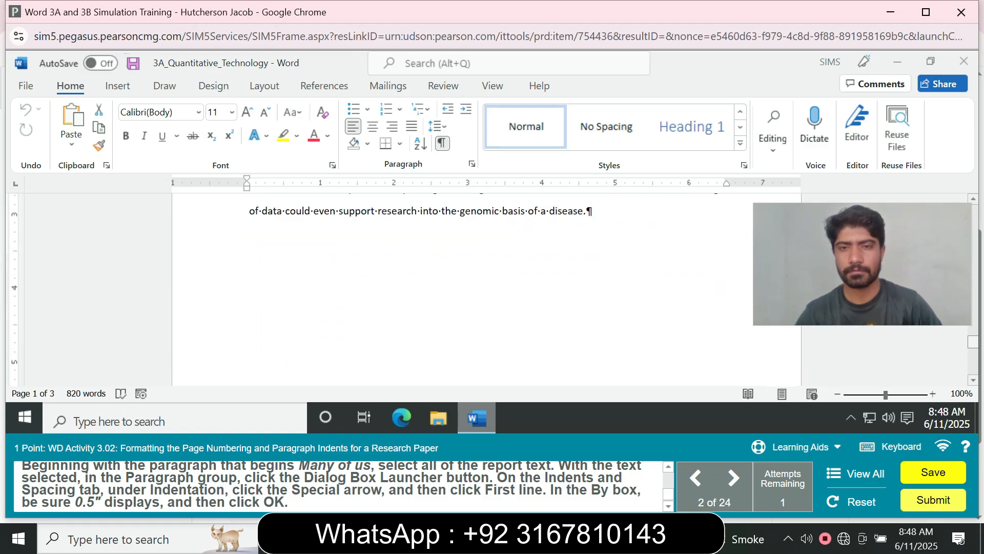
left_click_drag(588, 210, 429, 233)
left_click_drag(429, 234, 249, 287)
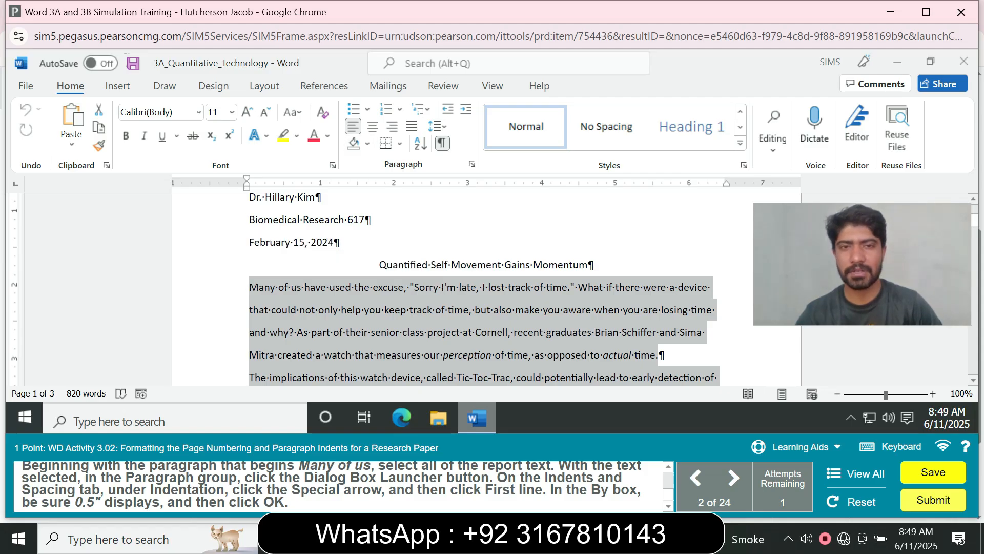
left_click(472, 163)
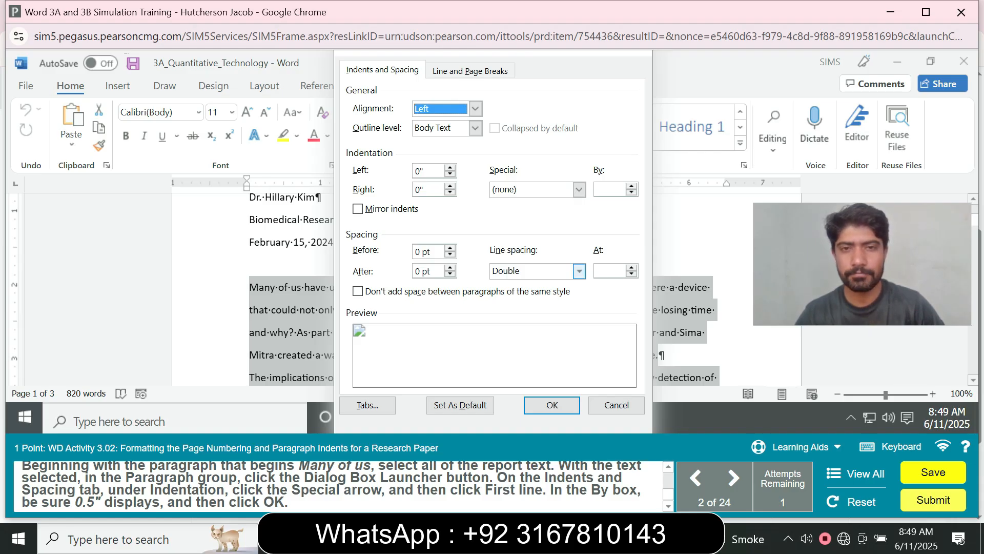
left_click(579, 189)
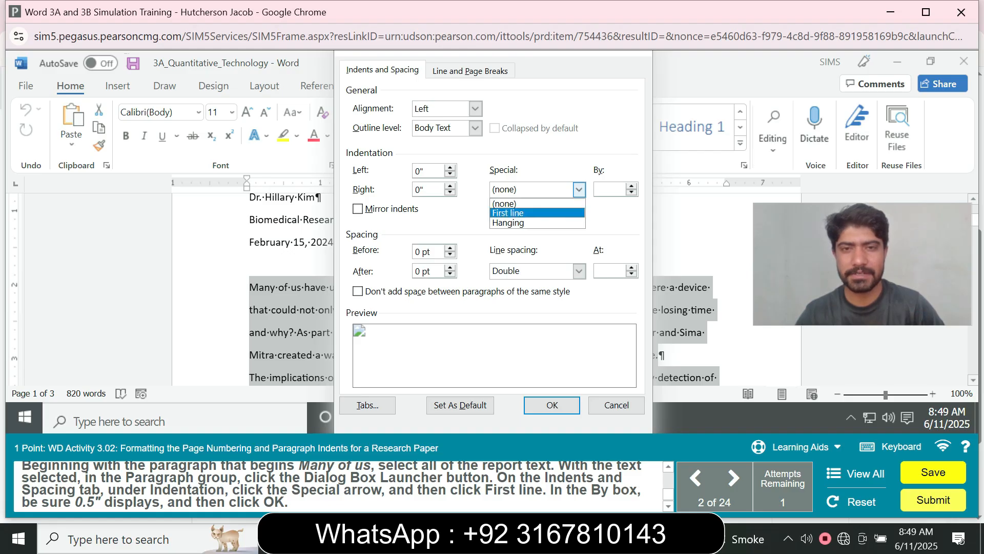
left_click(513, 213)
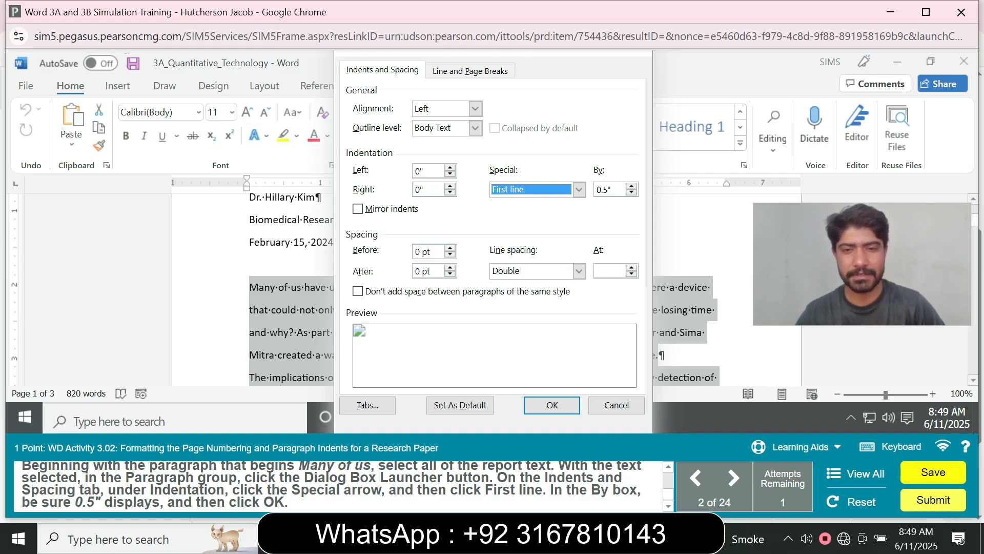
left_click(552, 405)
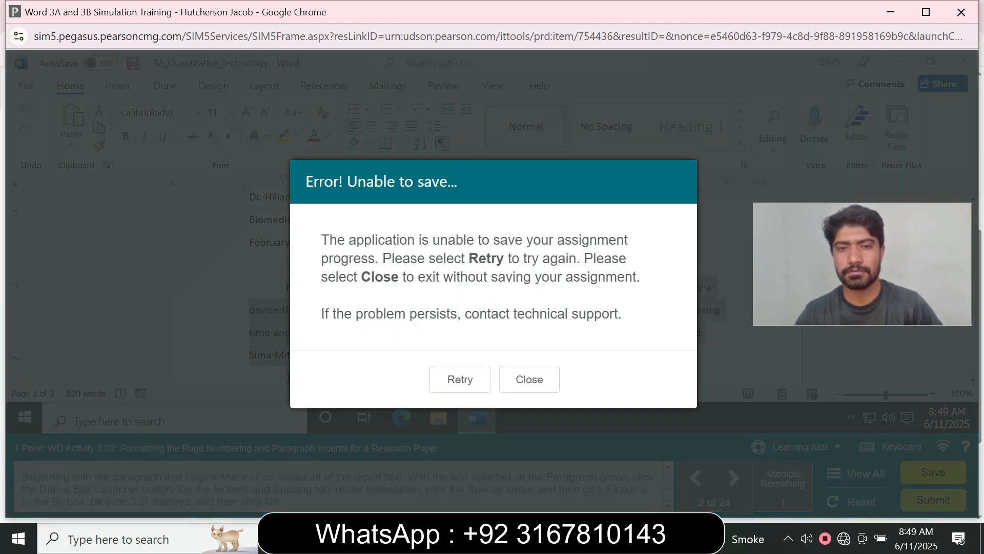
left_click(460, 379)
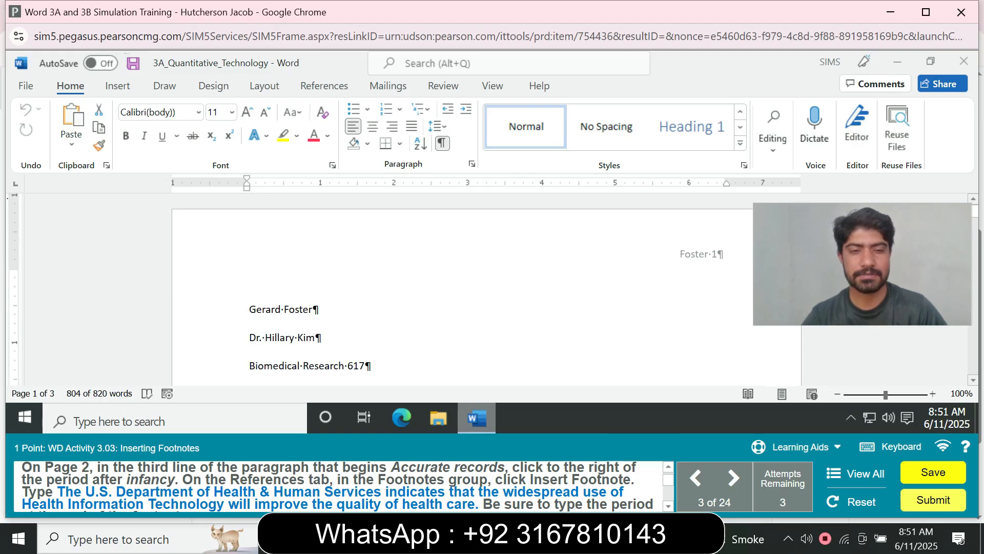
Step: Insert a footnote right after "infancy." in the third line of the "Accurate records" paragraph on page 2
left_click(668, 505)
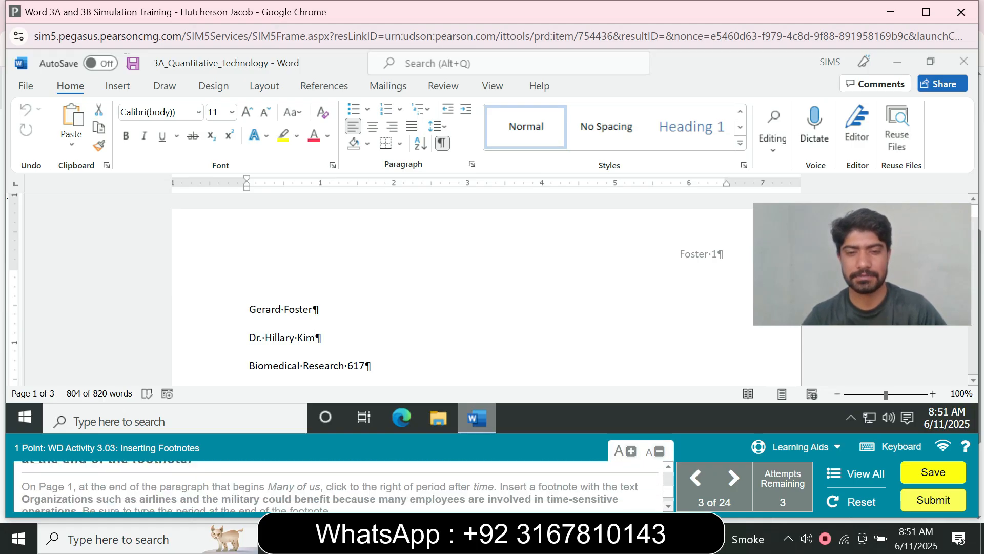
left_click_drag(668, 494, 668, 478)
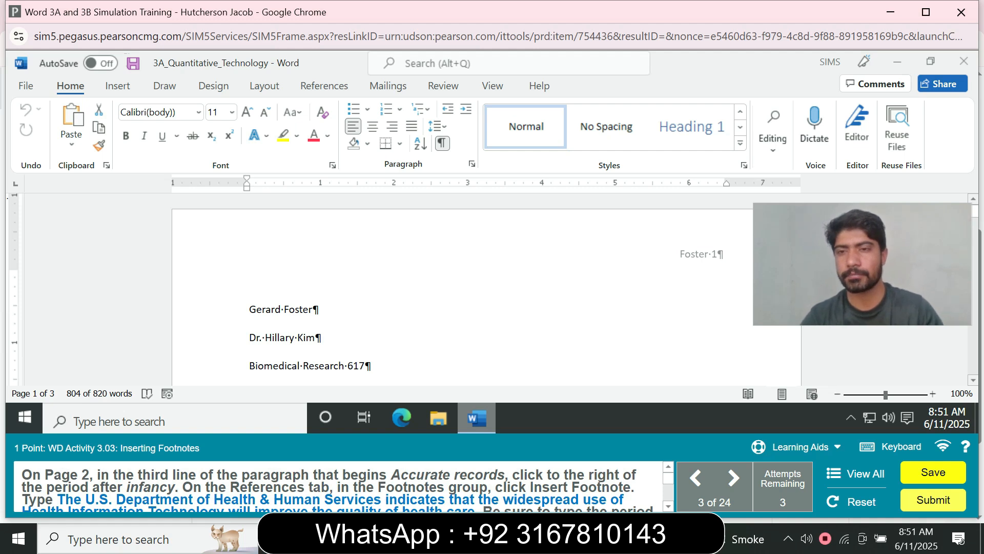
scroll(487, 287, "down", 4)
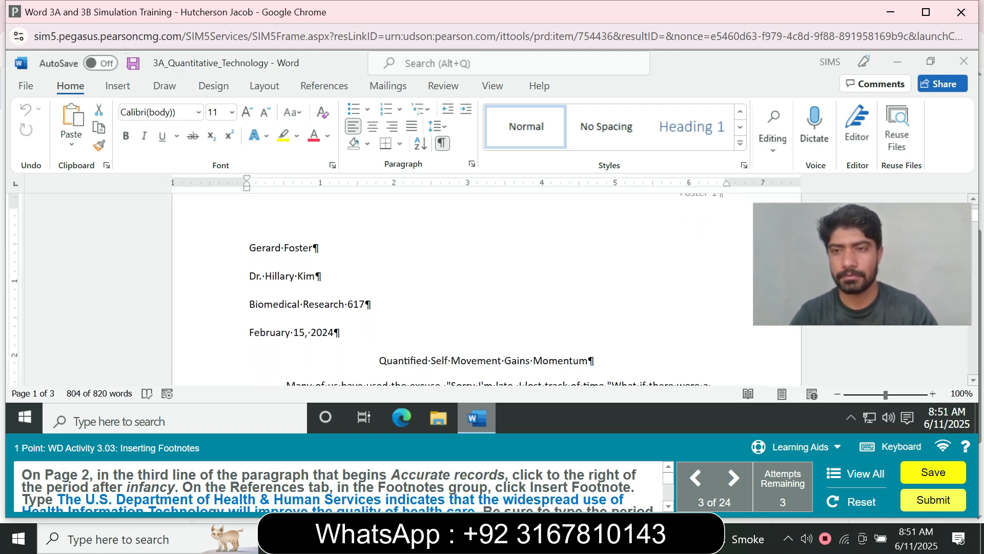
scroll(487, 287, "down", 5)
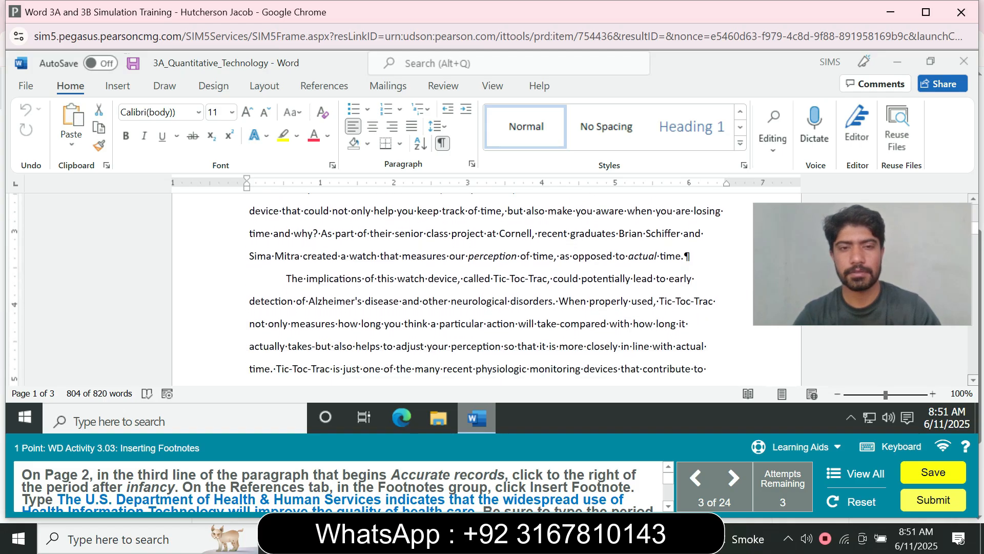
scroll(487, 287, "down", 6)
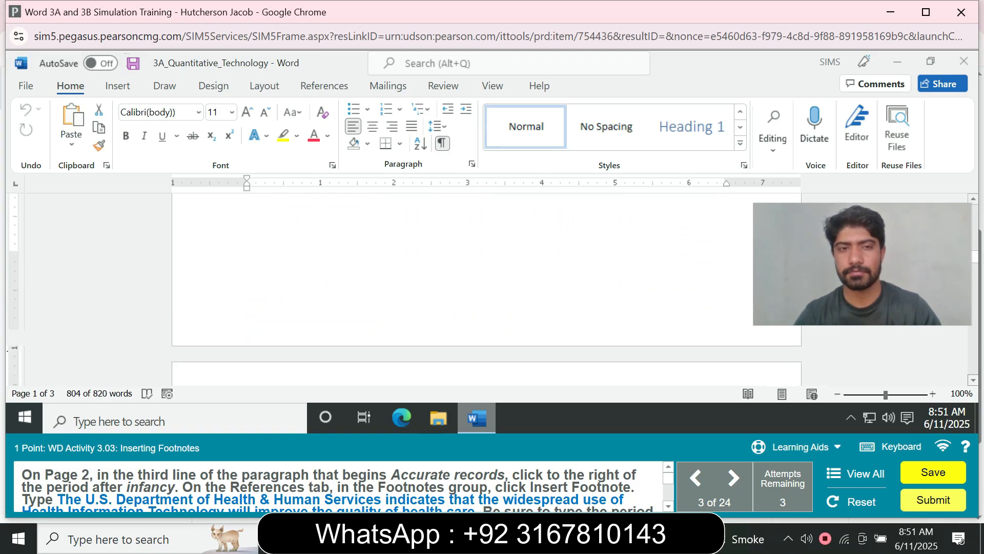
scroll(487, 287, "down", 1)
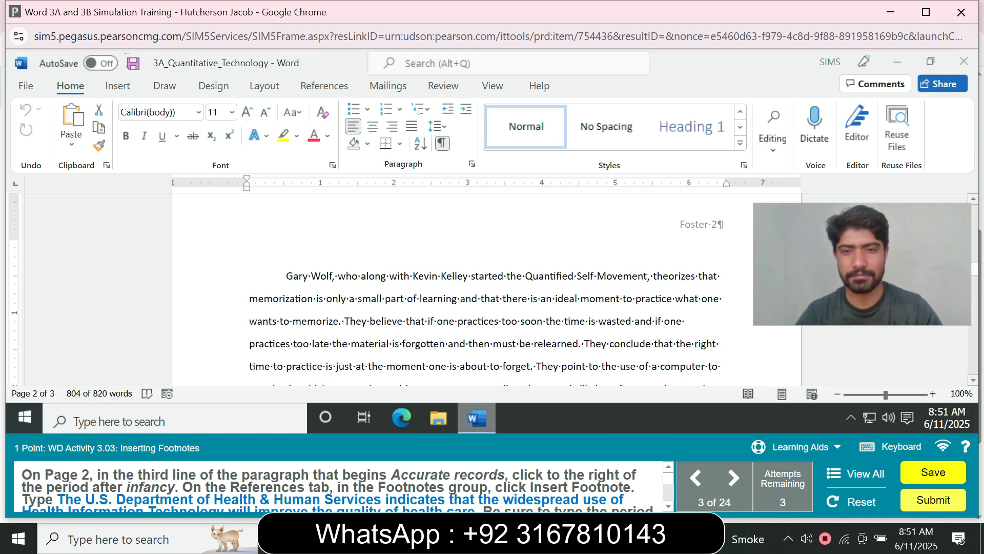
scroll(486, 289, "down", 4)
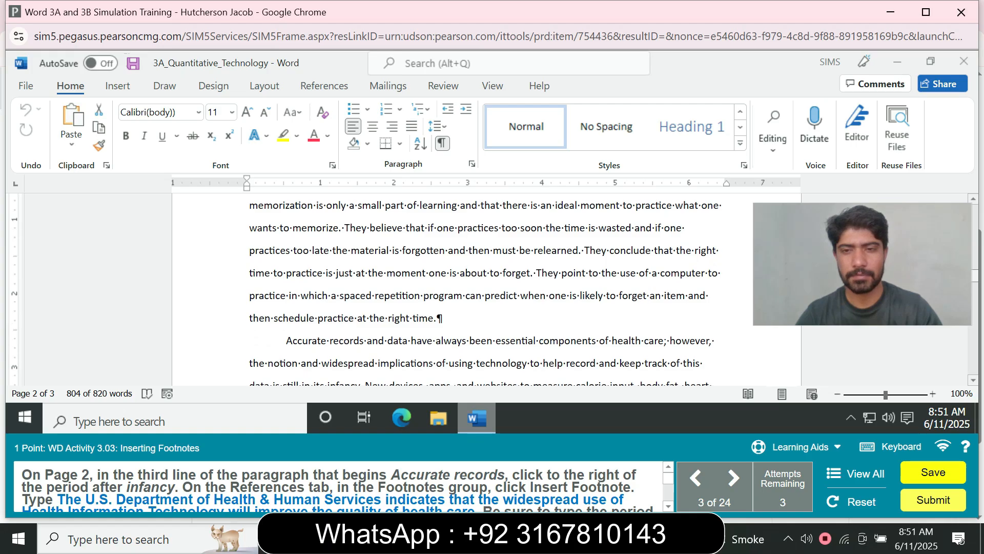
scroll(486, 290, "down", 2)
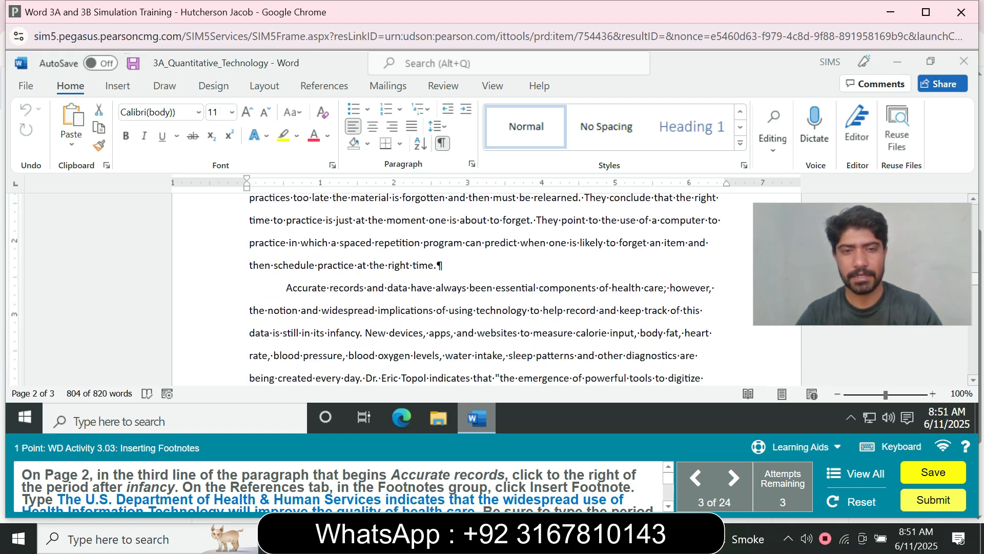
scroll(485, 289, "down", 1)
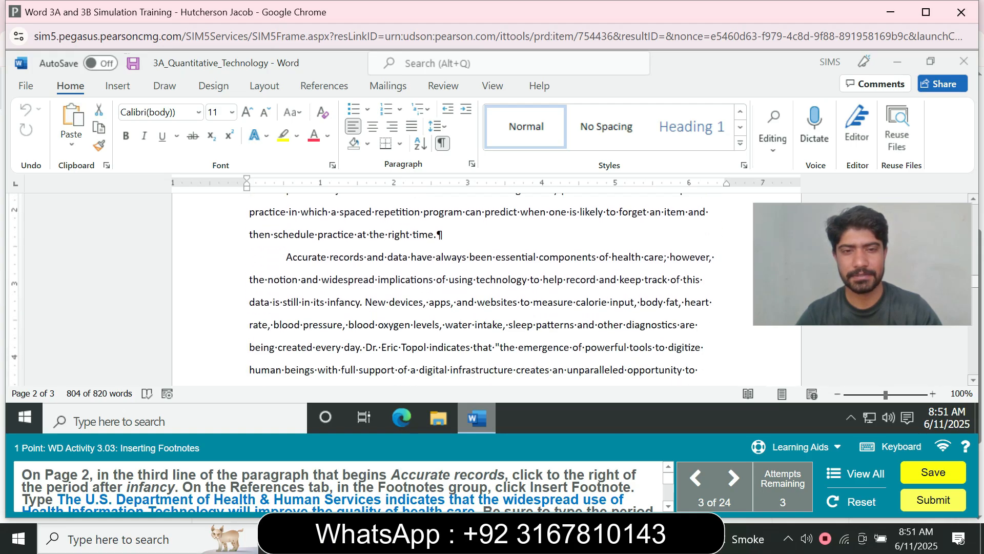
scroll(486, 290, "down", 3)
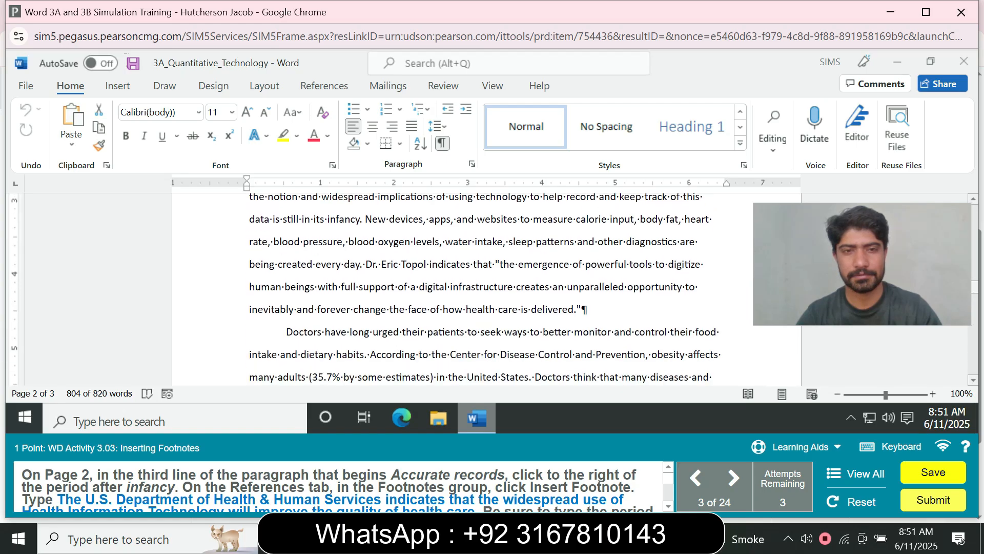
scroll(486, 289, "down", 3)
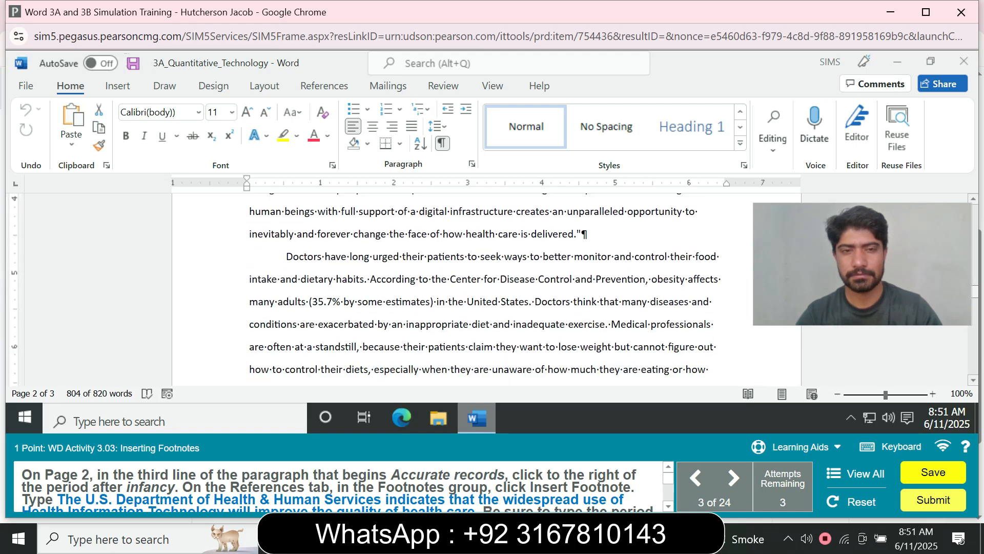
scroll(485, 290, "down", 1)
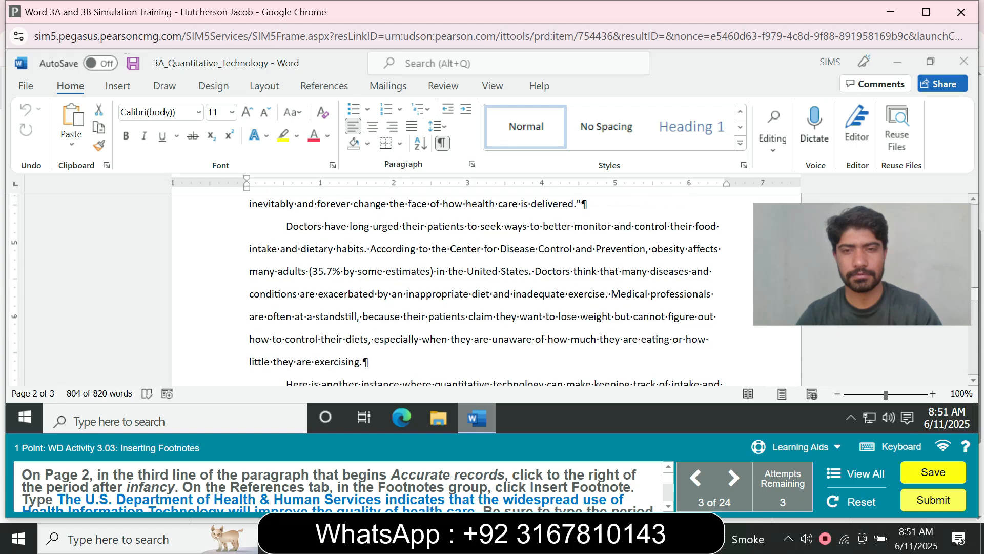
scroll(486, 289, "up", 5)
scroll(486, 289, "up", 2)
scroll(486, 289, "up", 1)
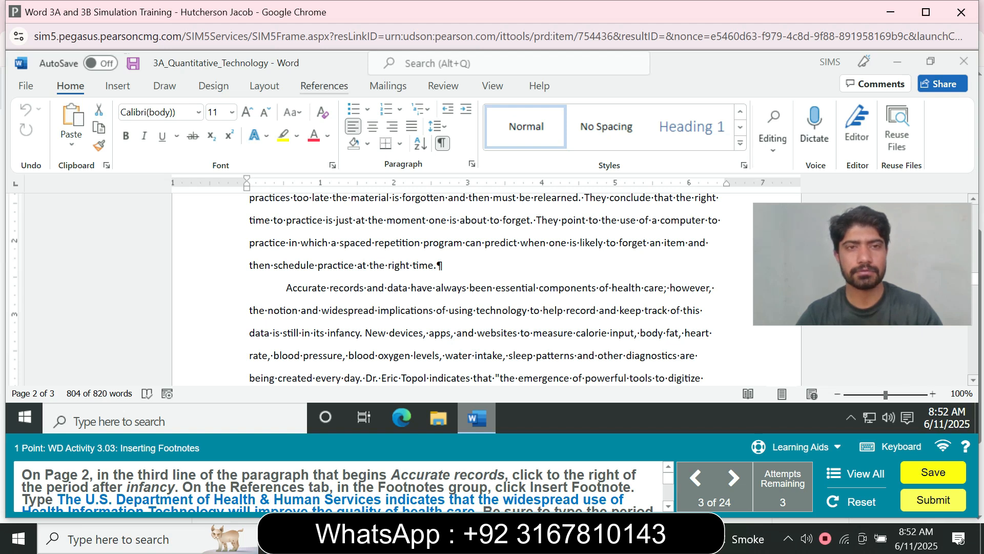
left_click(324, 86)
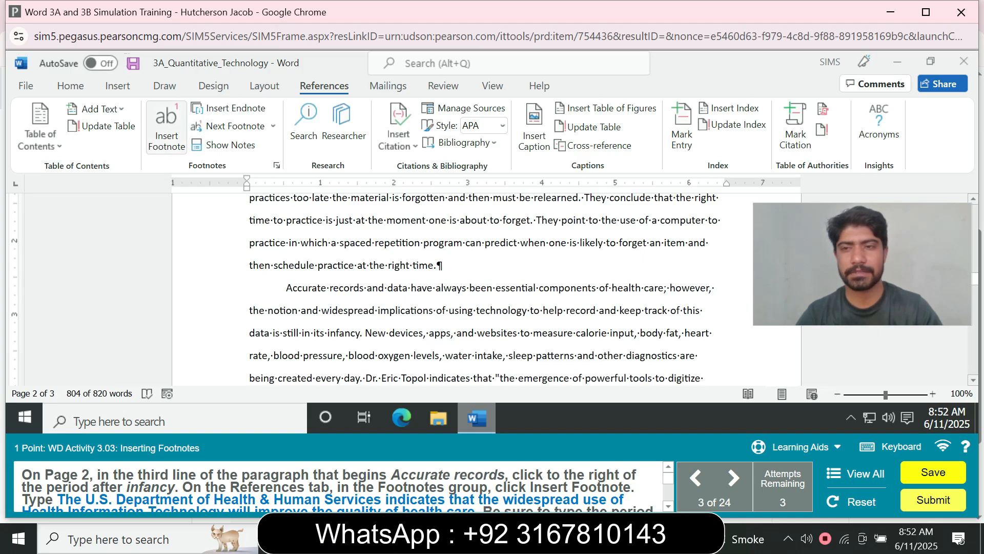
left_click(167, 128)
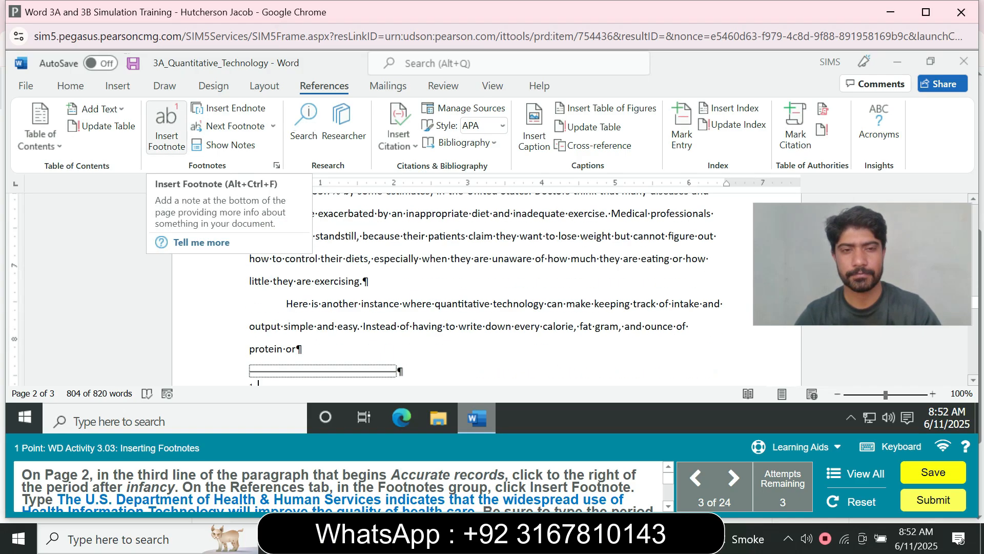
Step: Begin the page 2 footnote text with "The U.S. Department of Health & Human Services indicates that the widespread use of"
type("The")
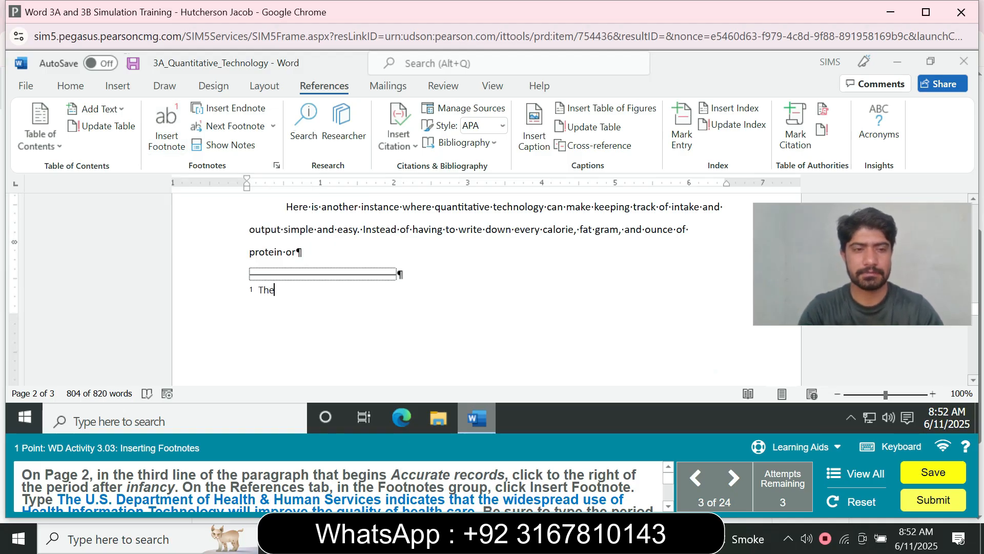
type(" U")
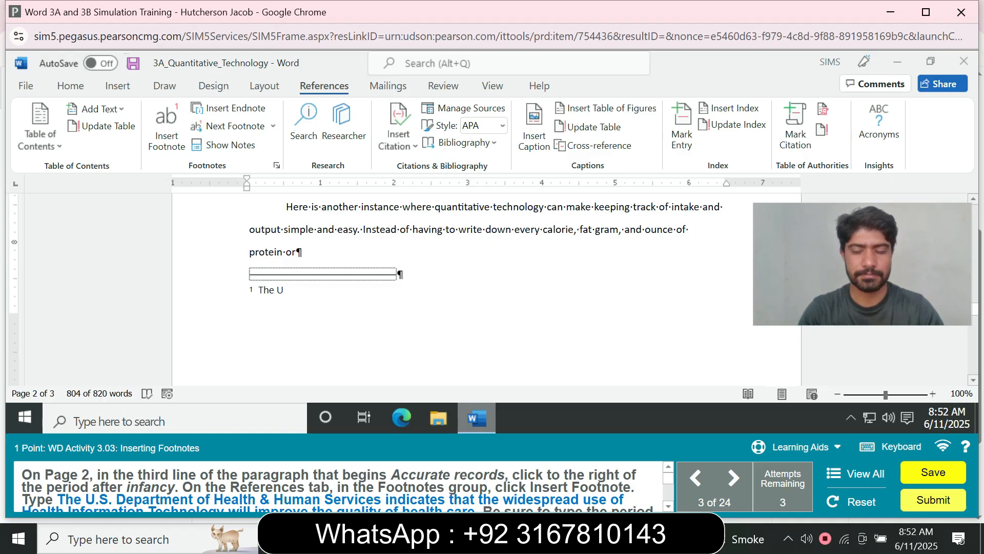
type(".S")
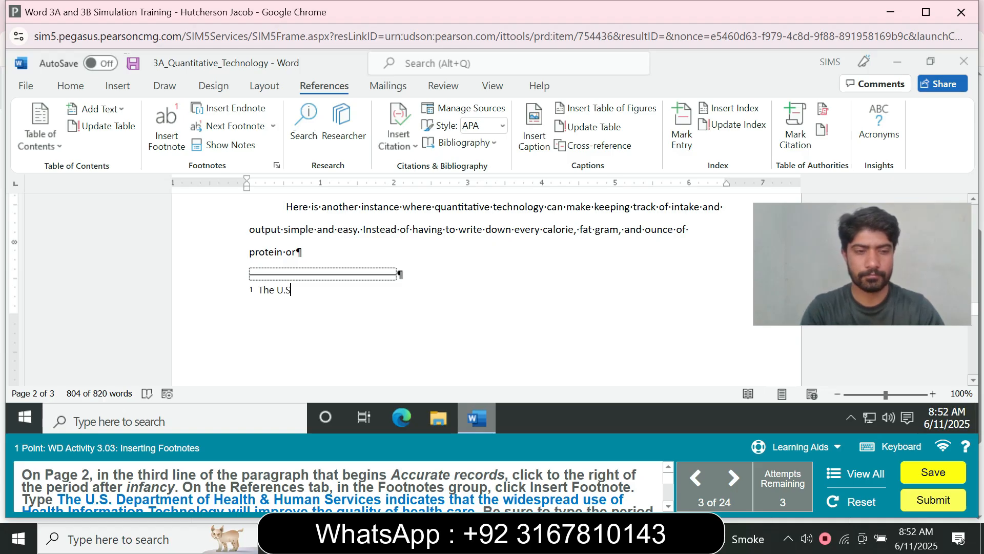
type(". De")
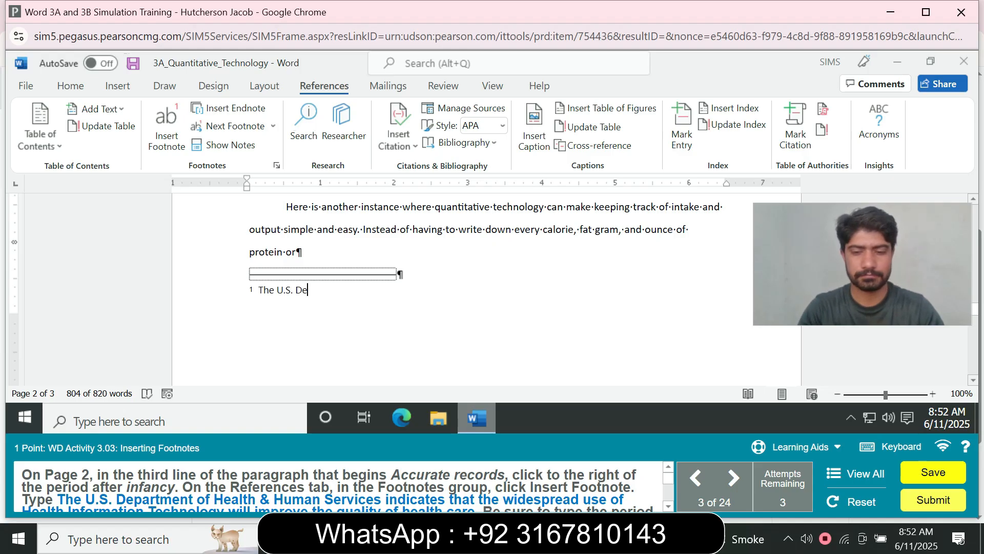
type("pa")
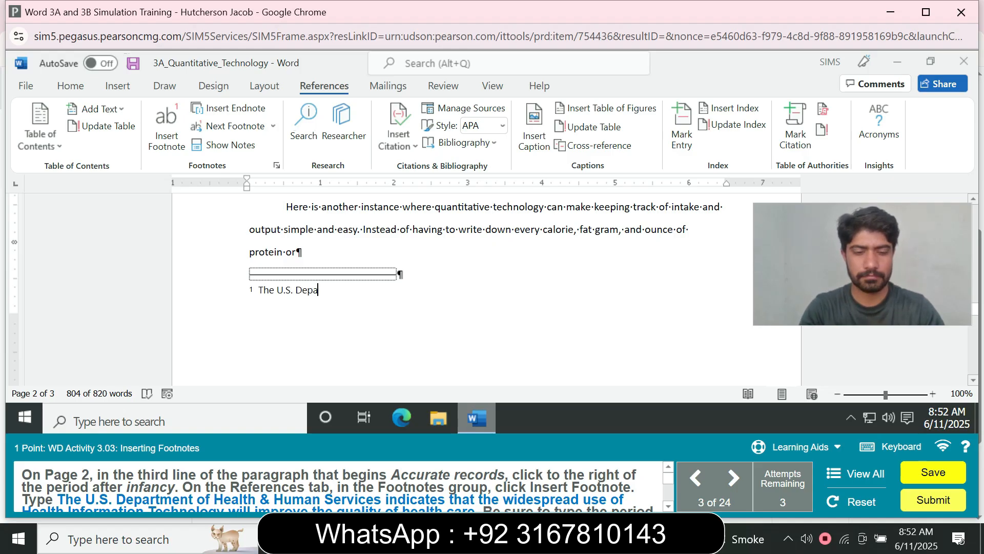
type("rtm")
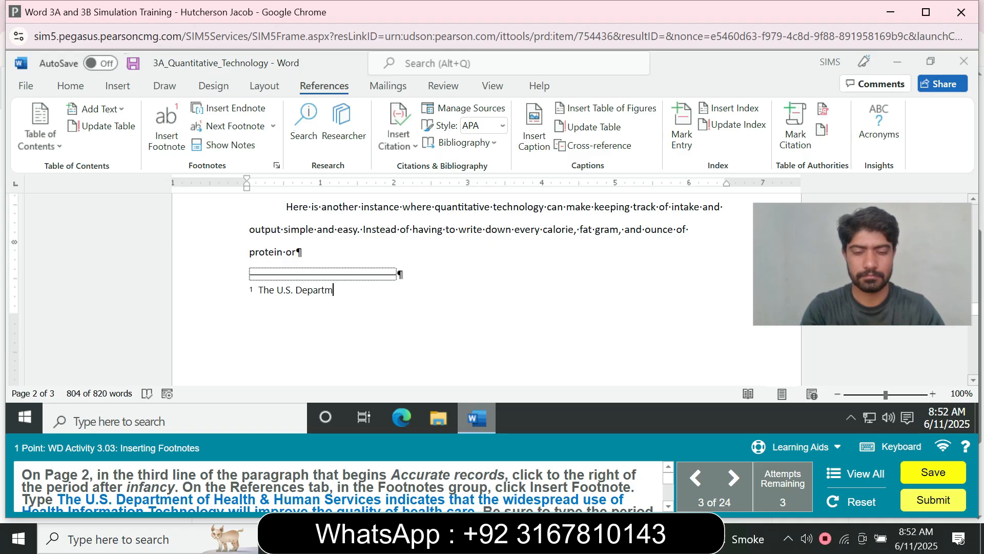
type("ent o")
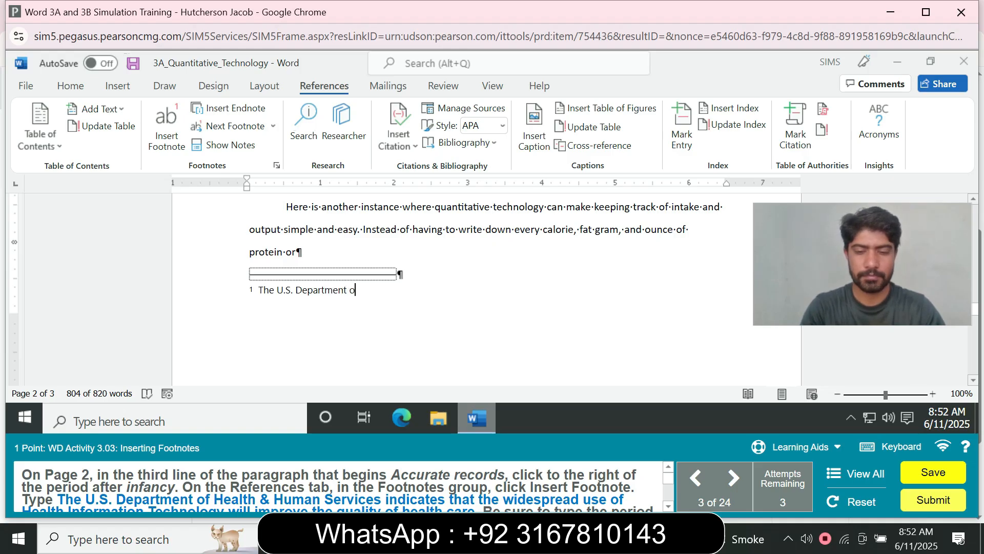
type("f He")
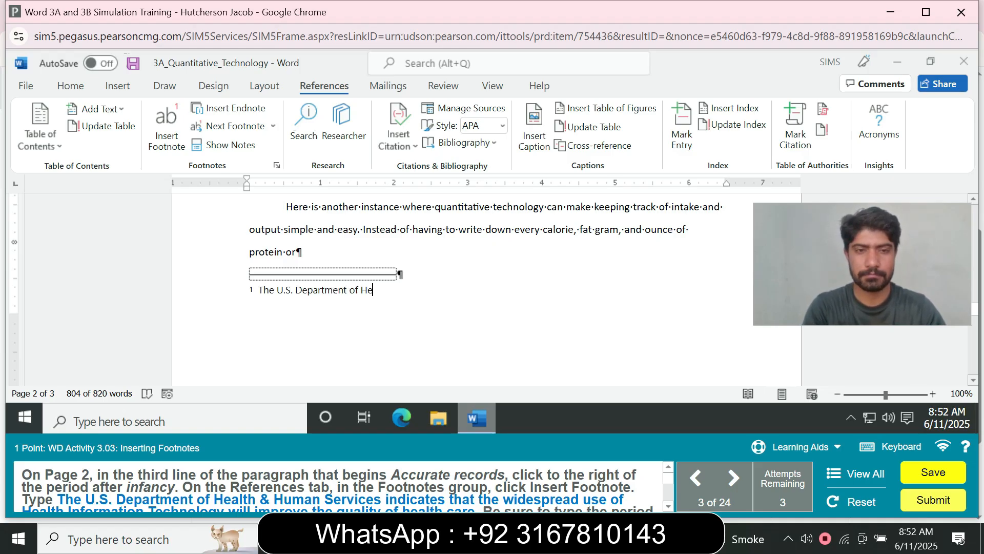
type("alth")
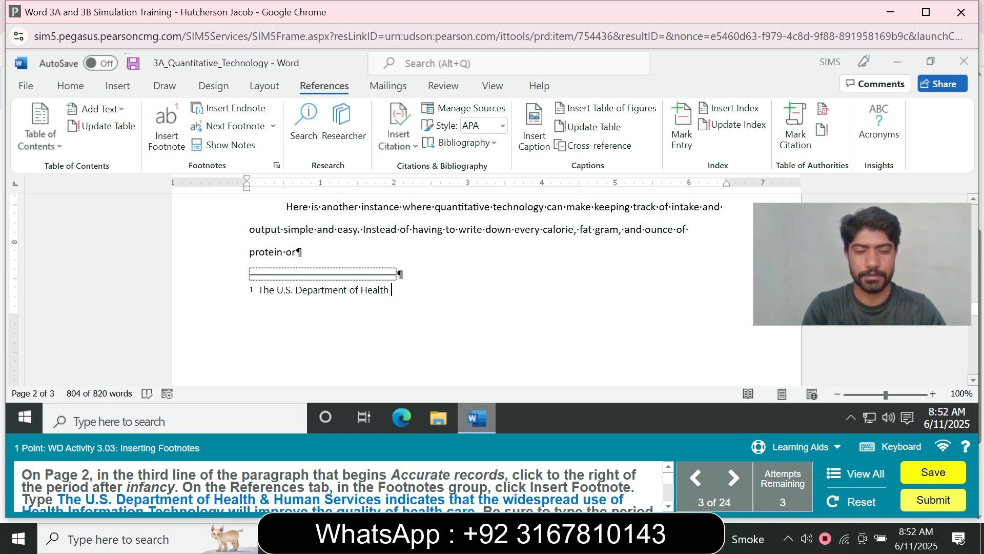
type(" & ")
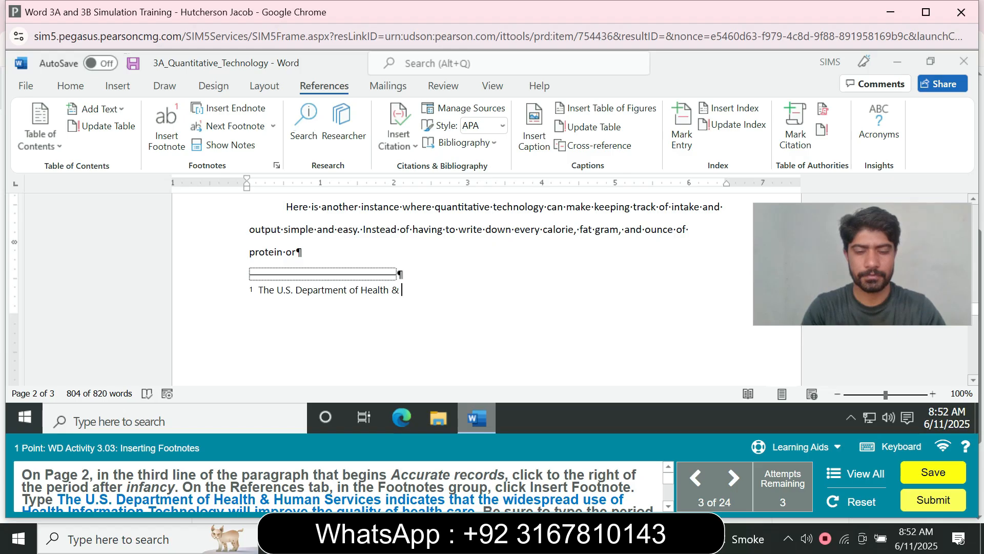
type("Human")
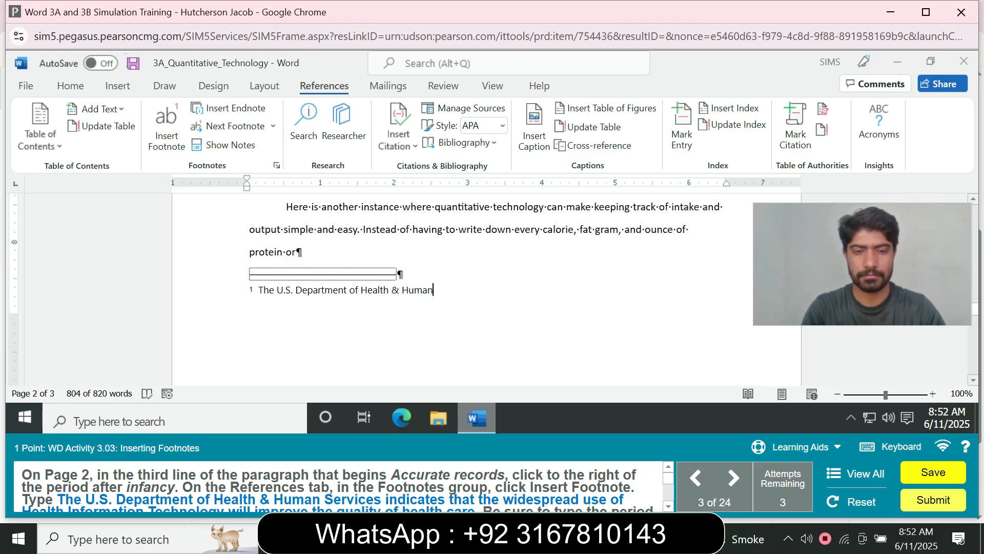
type(" S")
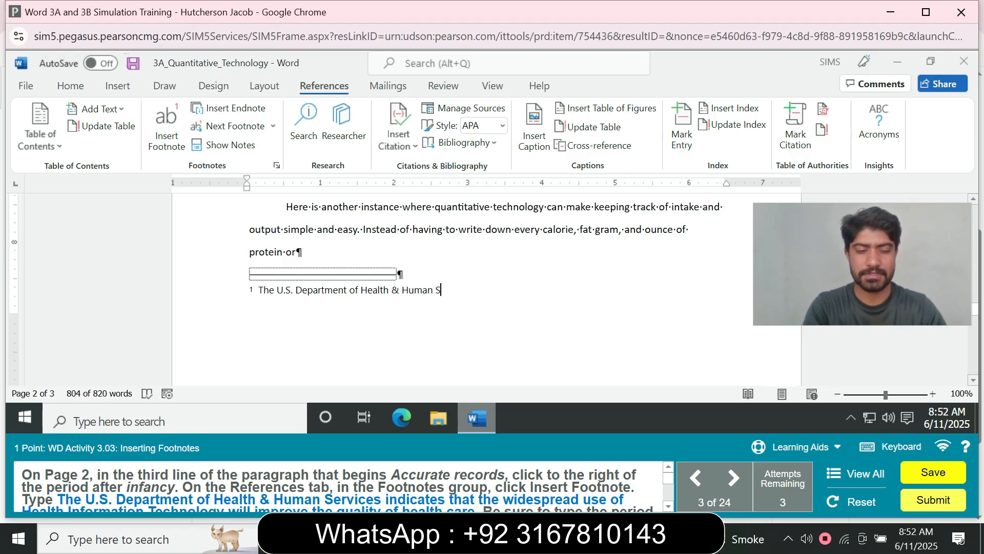
type("erv")
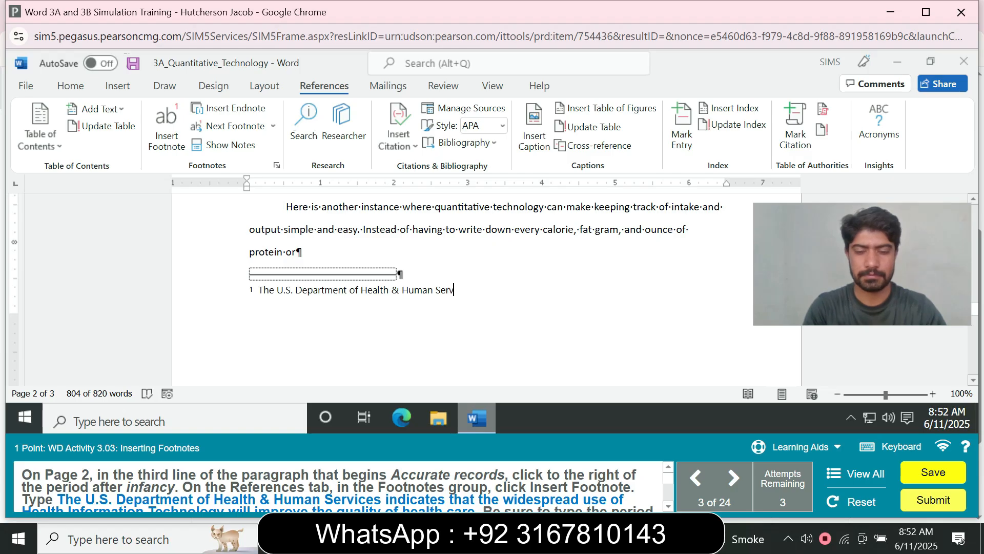
type("ices indi")
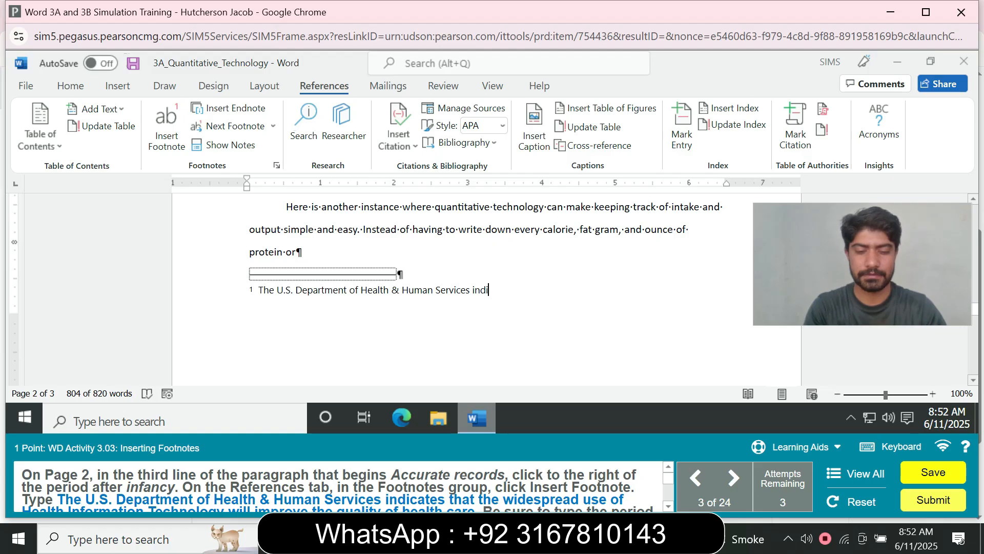
type("cates")
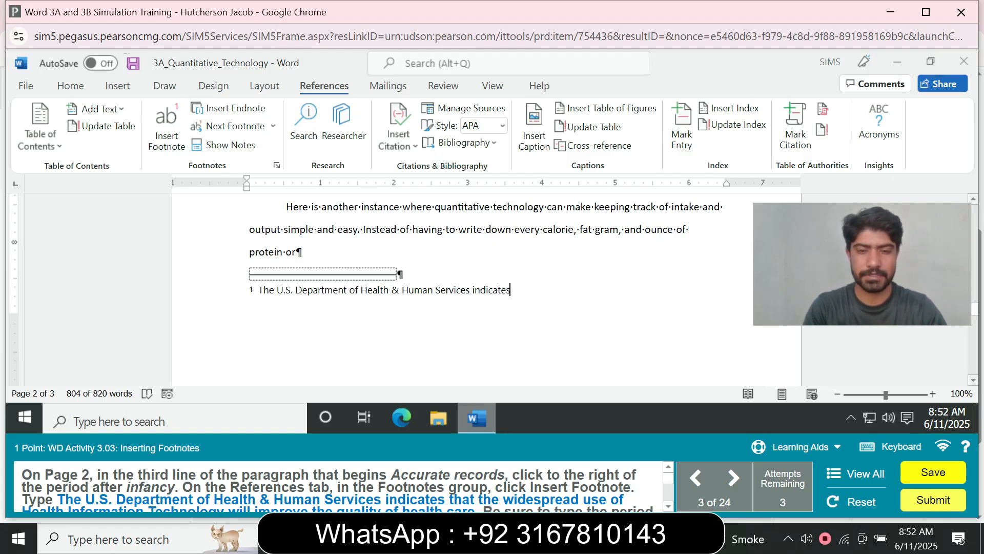
type(" that the wides")
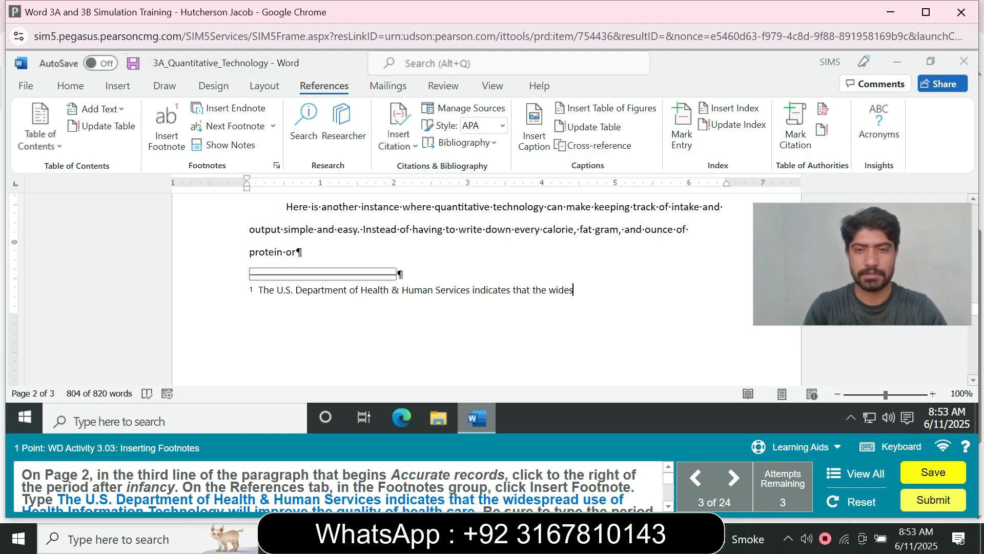
type("prea")
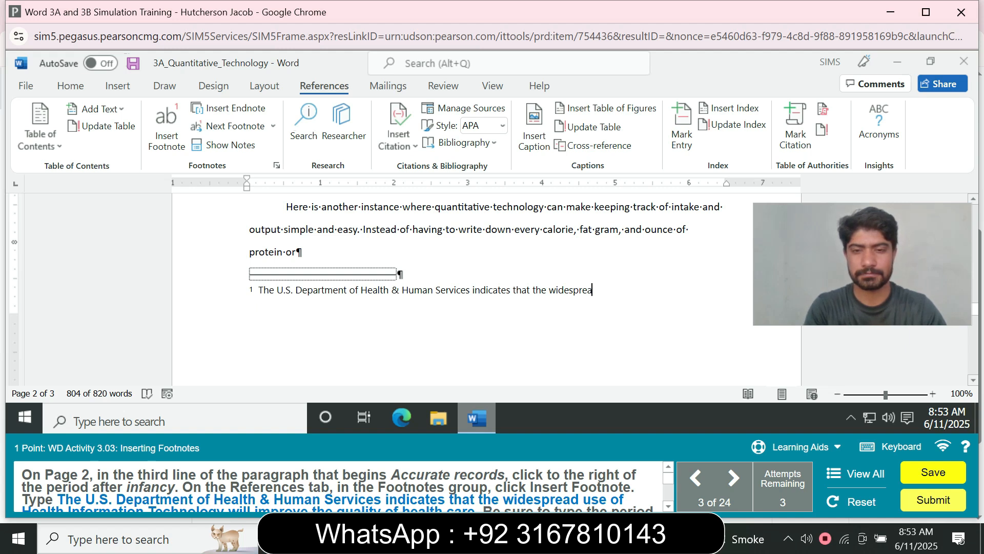
type("d use of")
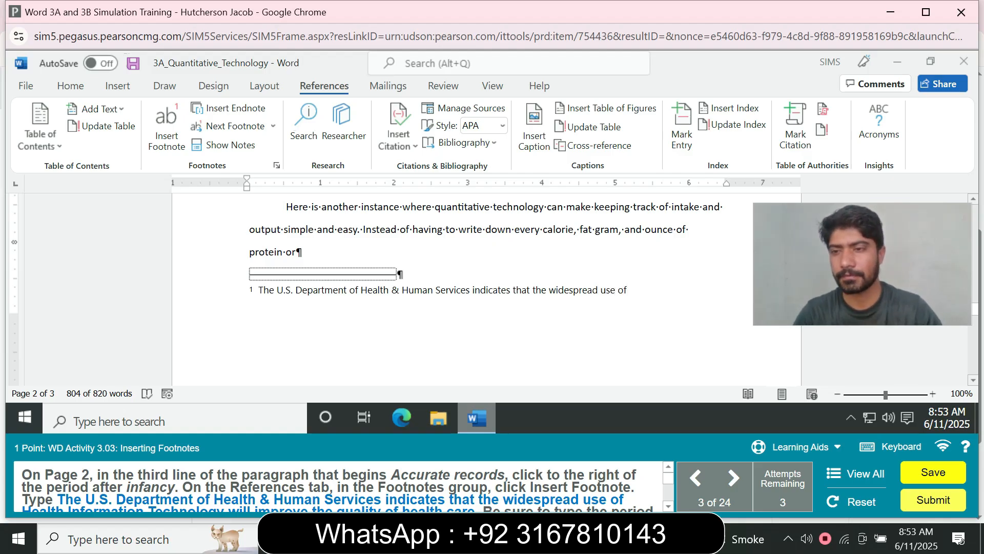
Step: Read the rest of the task's footnote wording and continue the footnote with "Health Information Technology Will"
scroll(487, 289, "down", 3)
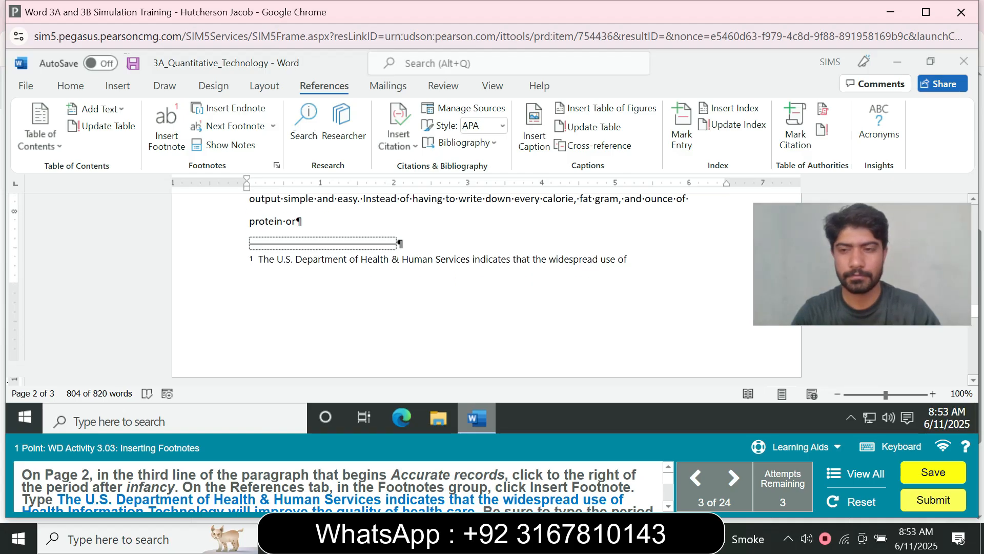
scroll(487, 289, "down", 5)
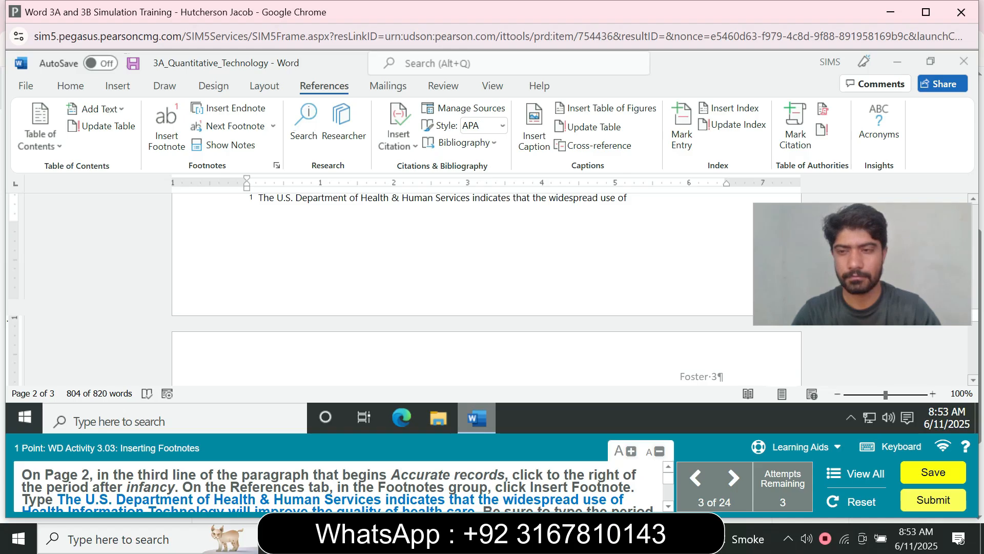
scroll(338, 486, "down", 2)
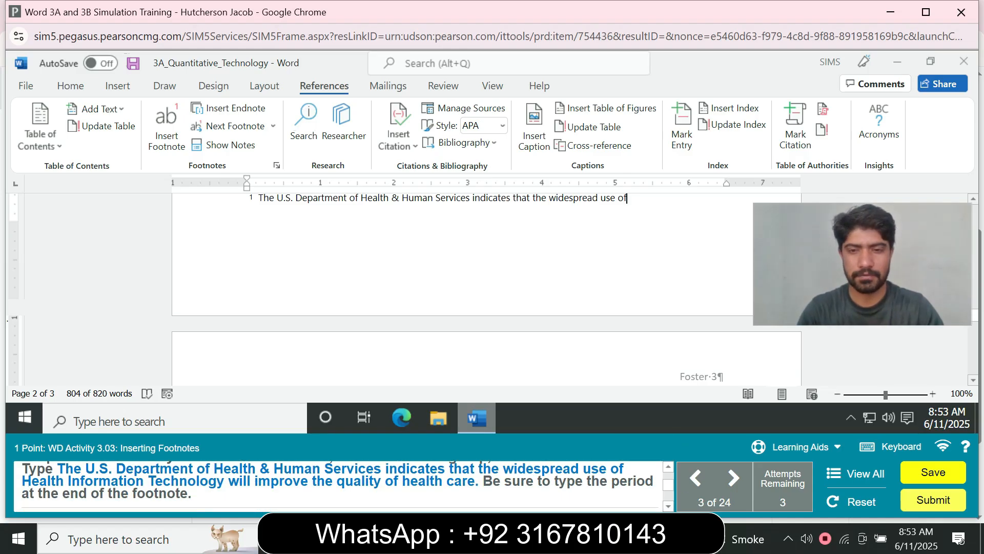
type("Hea")
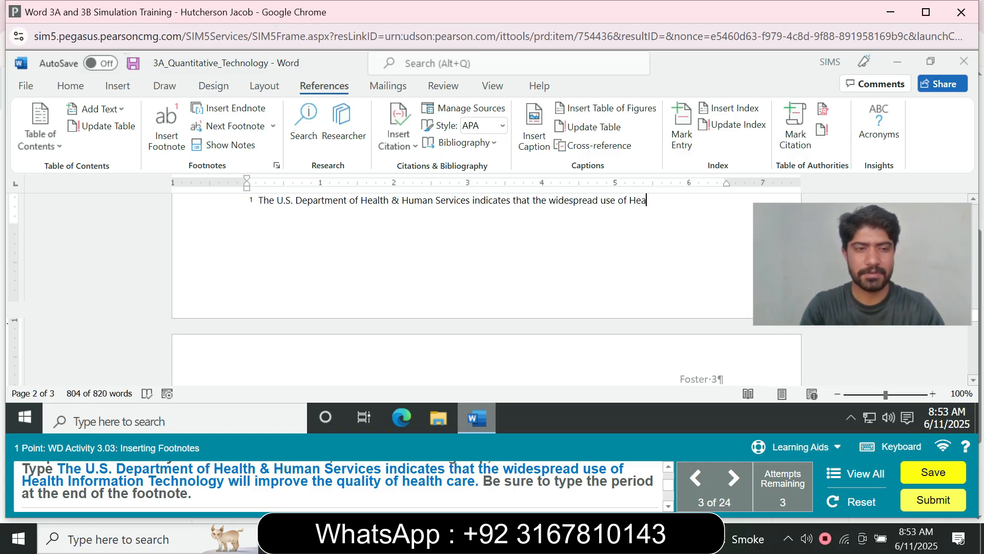
type("lth Infor")
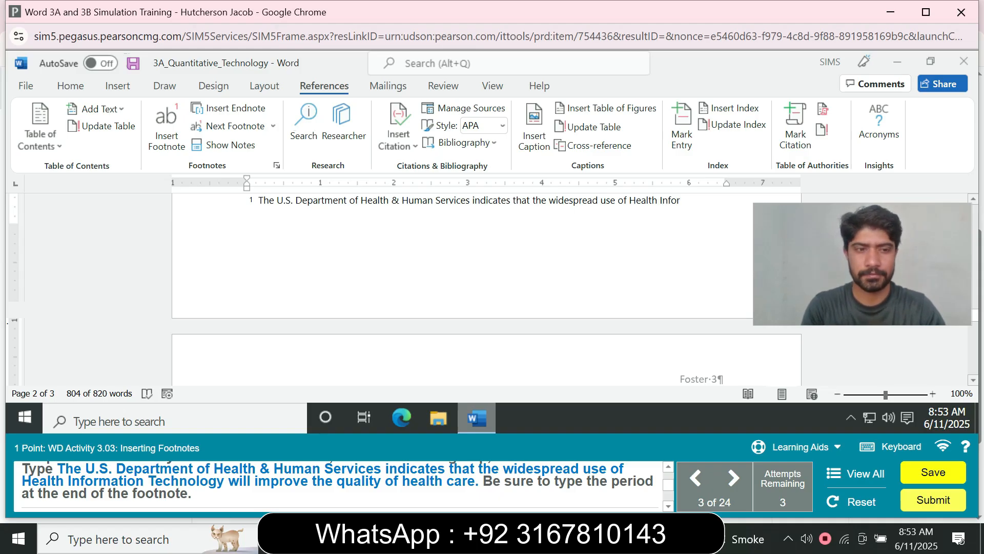
type("mation")
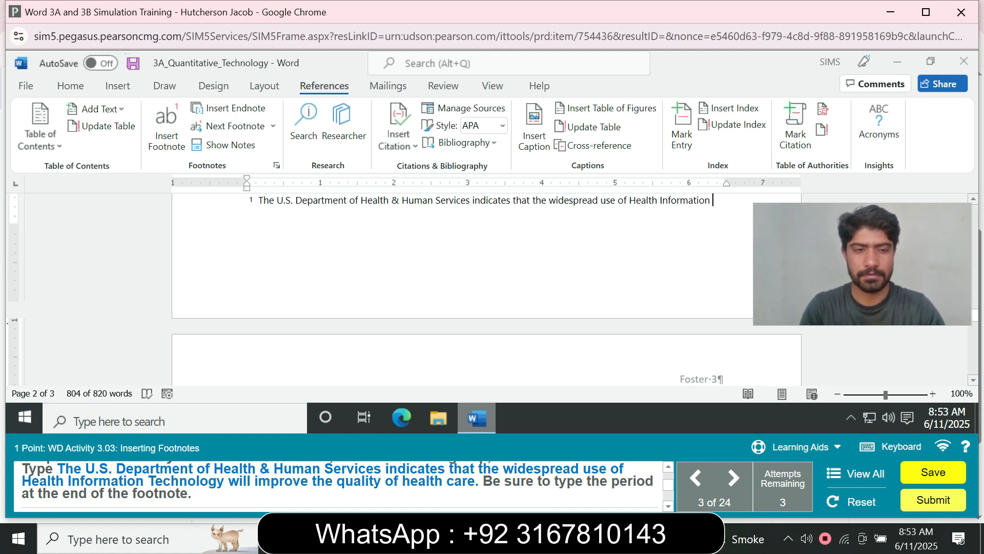
type(" Tech")
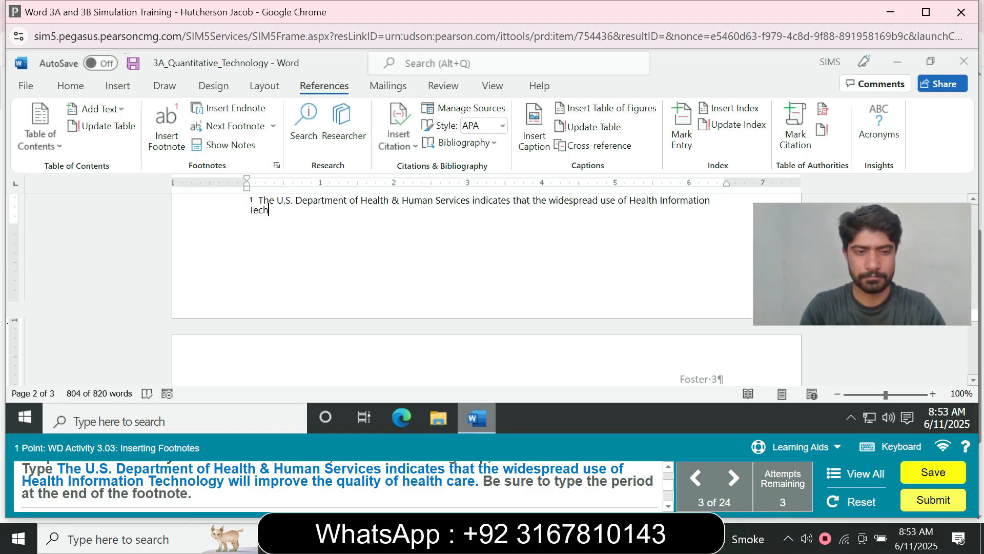
type("no")
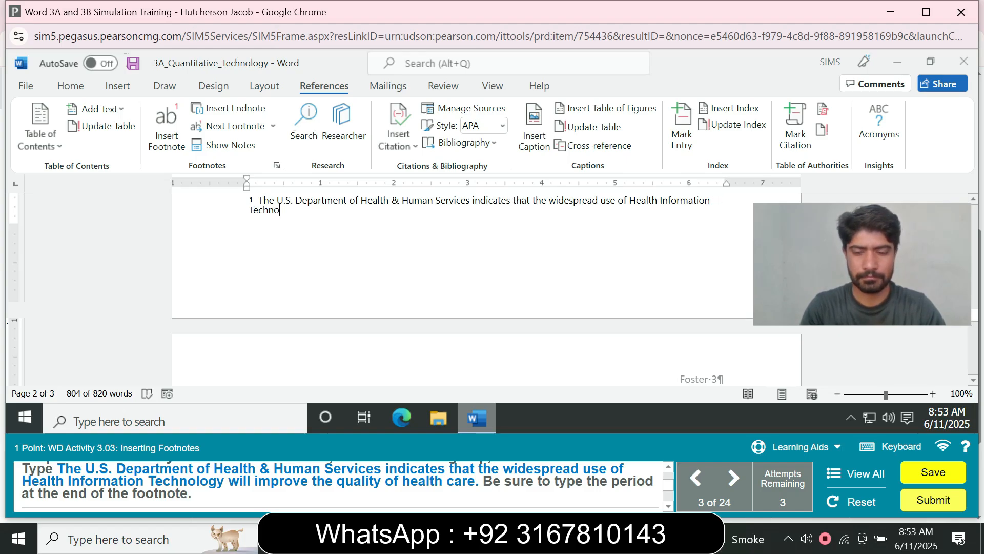
type("logy Will")
type("i")
key("BackSpace")
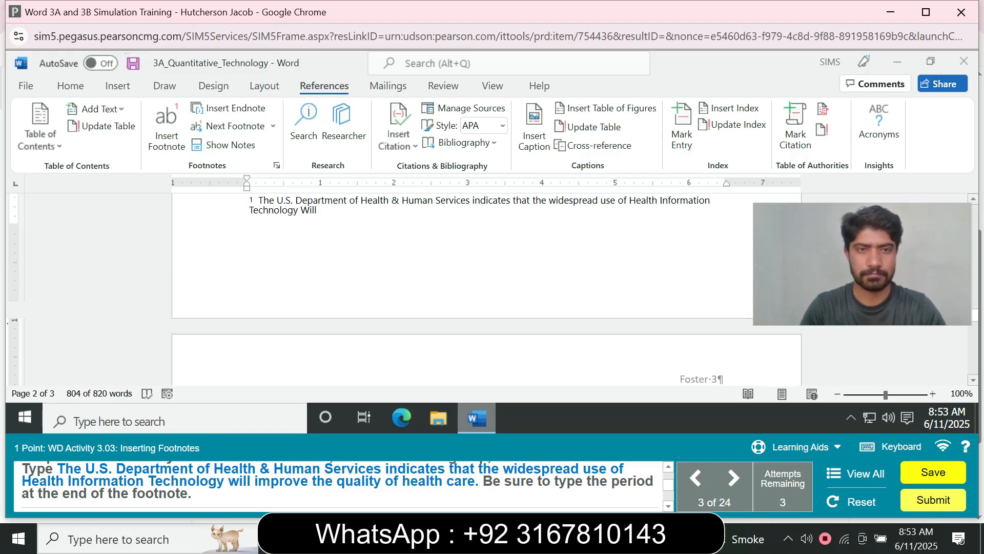
Step: Correct the capitalised "Will" in the footnote to lowercase "will" and return to the end of the text
key("Left")
key("Left")
key("Left")
key("Left")
key("BackSpace")
type("w")
key("Right")
key("Right")
key("Right")
key("Right")
key("Up")
key("Down")
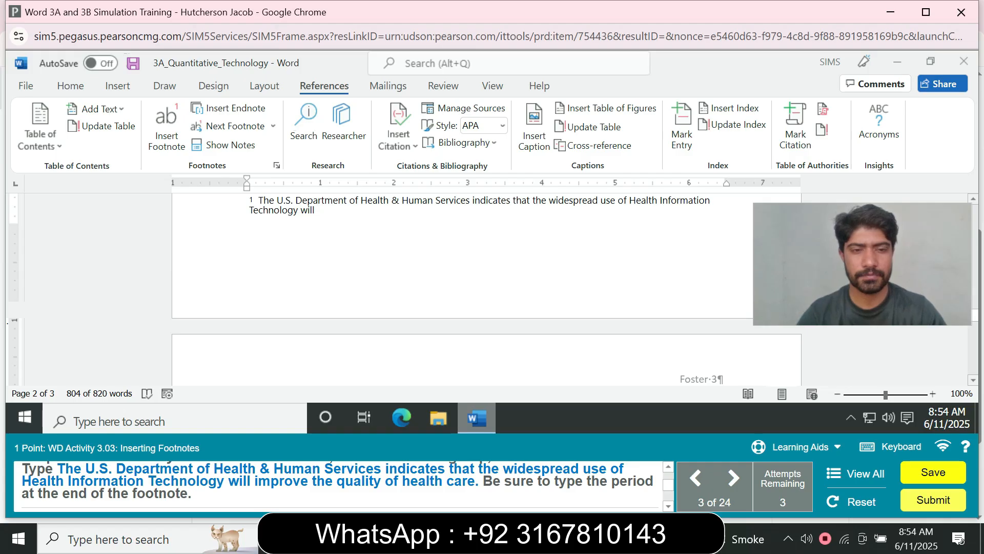
Step: Complete the footnote with "improve the quality of health care.", including the final period
type("improve the qu")
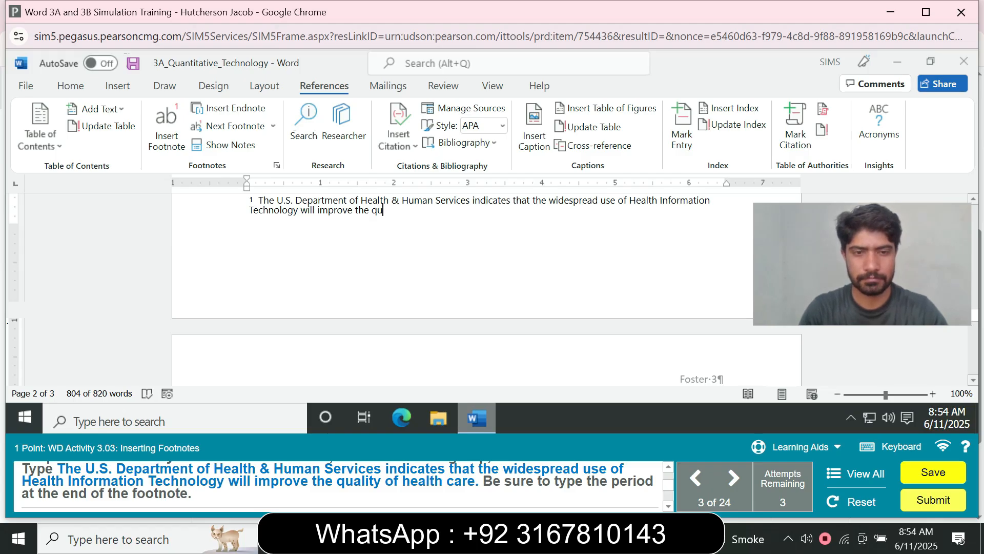
type("ality")
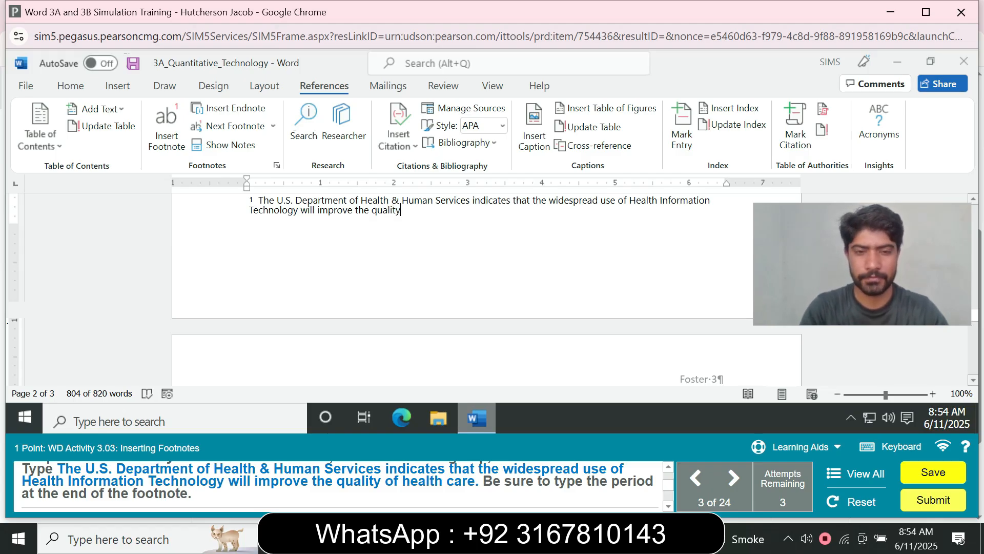
type(" of hea")
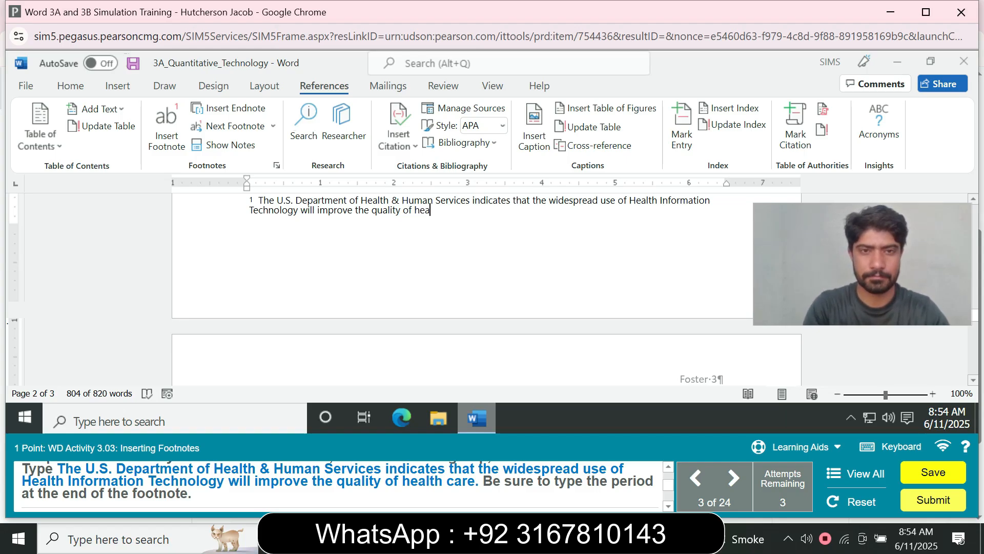
type("lt")
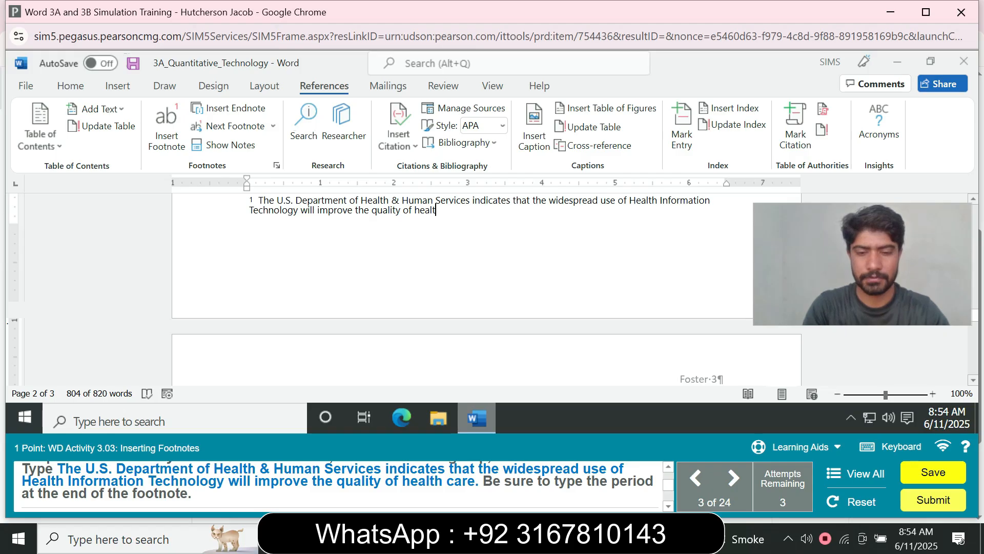
type("h care.")
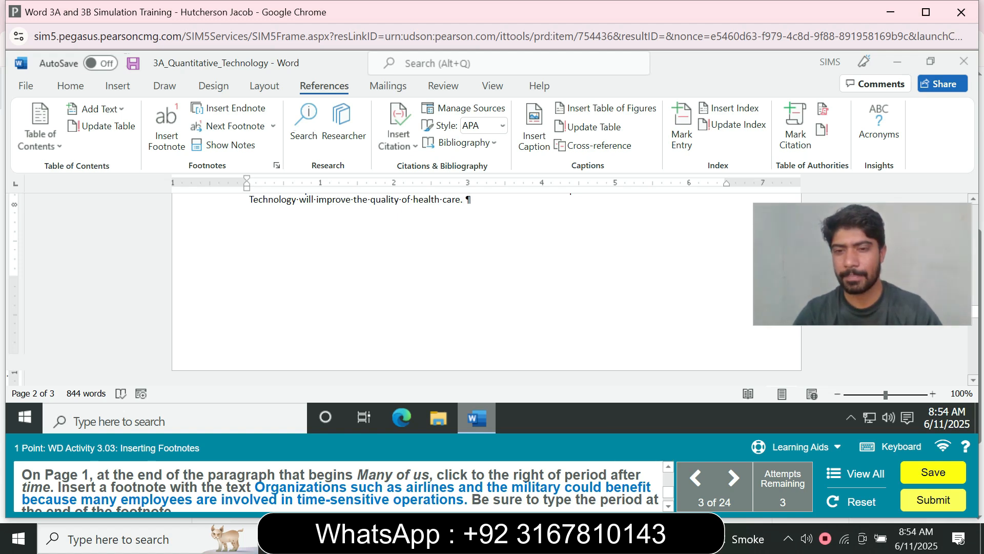
Step: Insert a footnote after the period following "time" at the end of the page 1 paragraph beginning "Many of us"
scroll(487, 287, "up", 10)
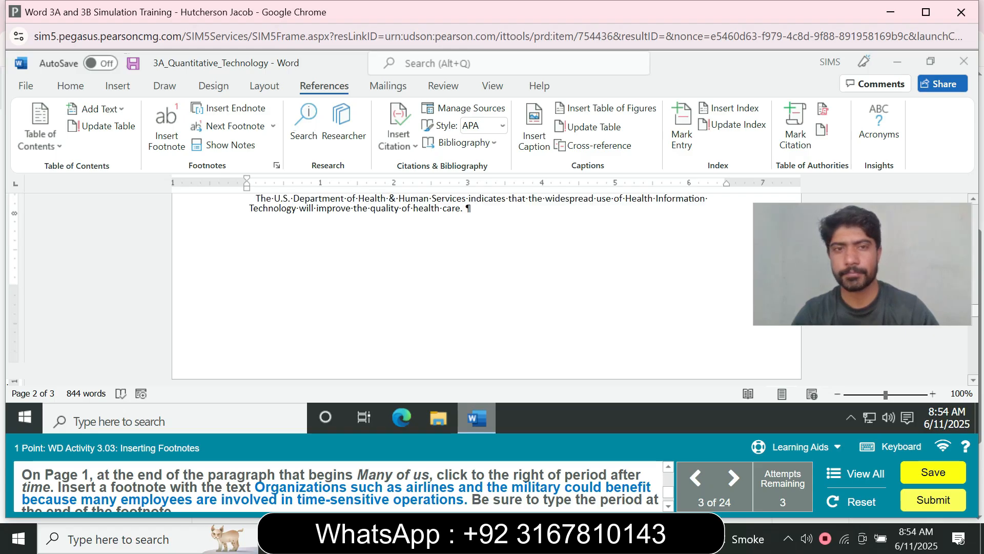
scroll(487, 287, "up", 3)
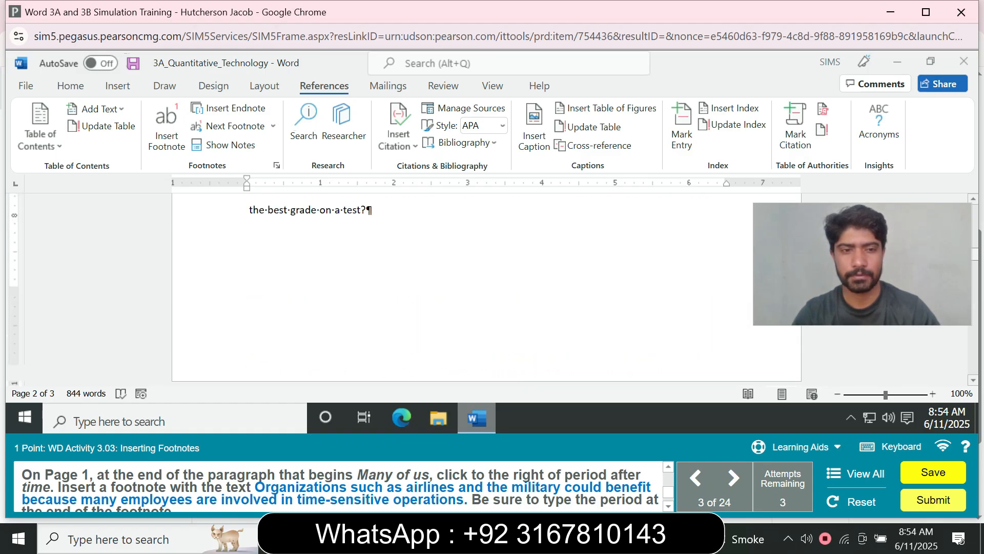
scroll(486, 287, "up", 3)
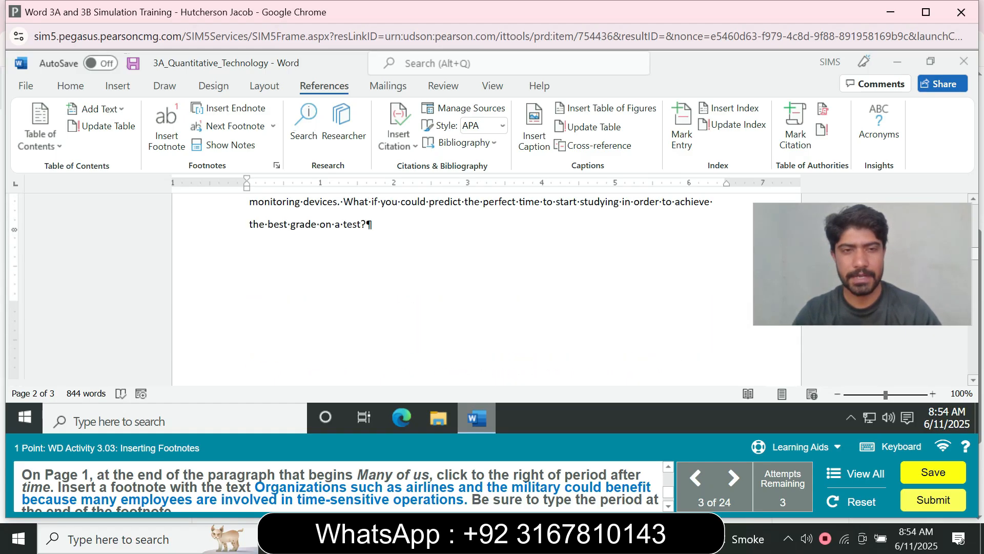
scroll(487, 287, "up", 10)
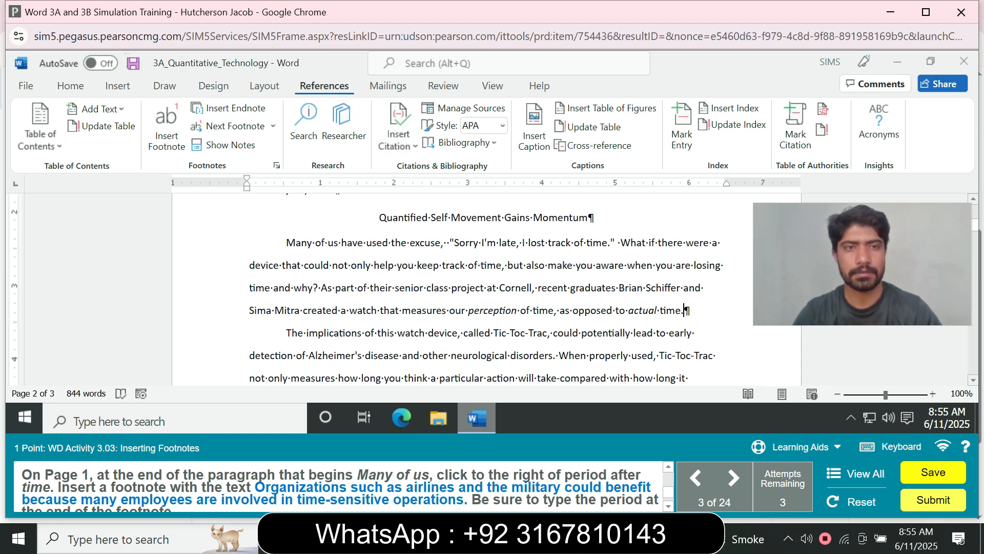
left_click(167, 128)
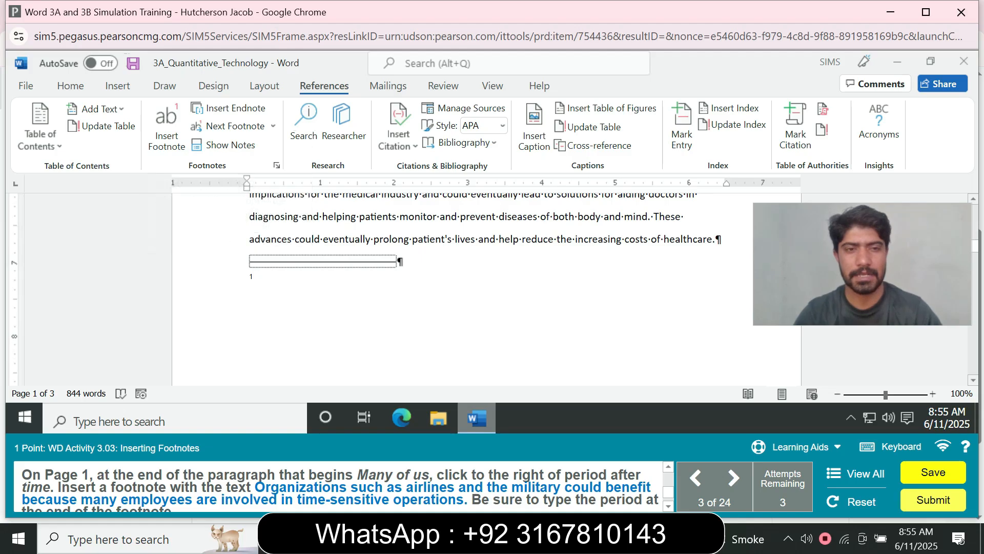
Step: Begin the page 1 footnote text with "Organizations such as airlines and the military"
type("Or")
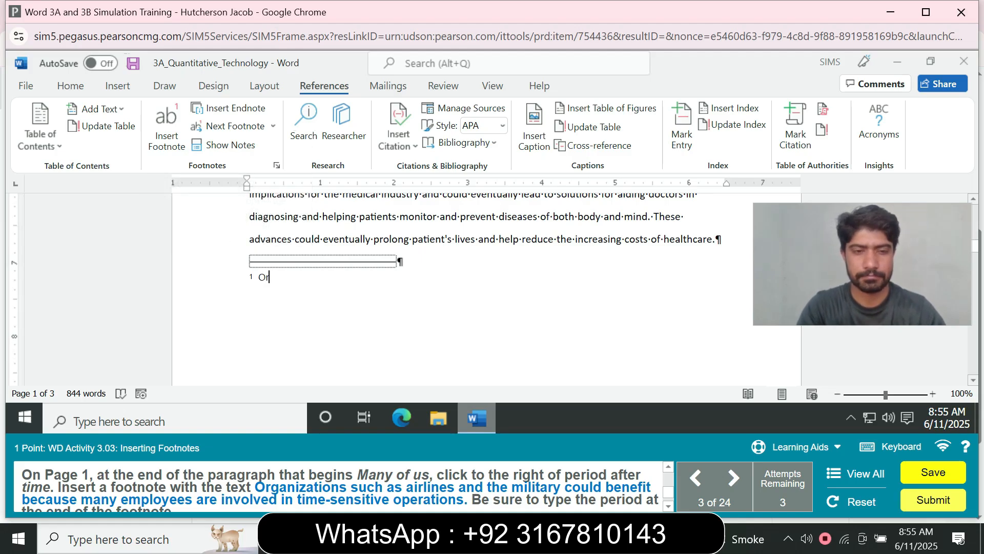
type("ga")
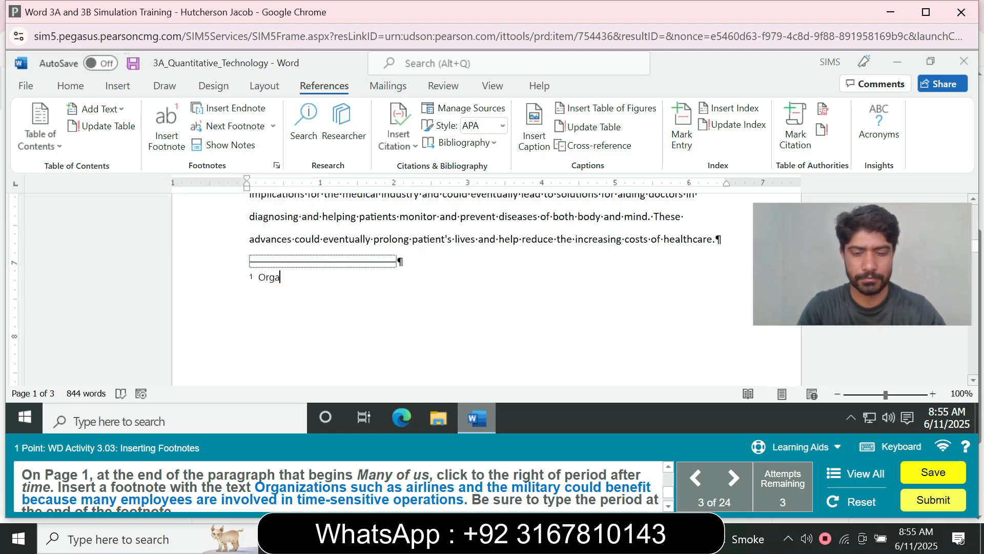
type("niza")
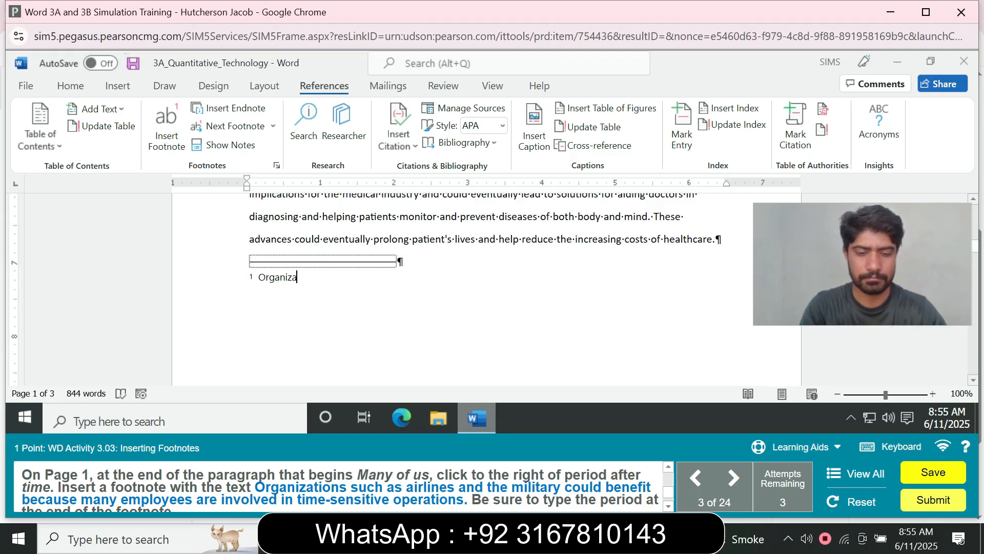
type("tions")
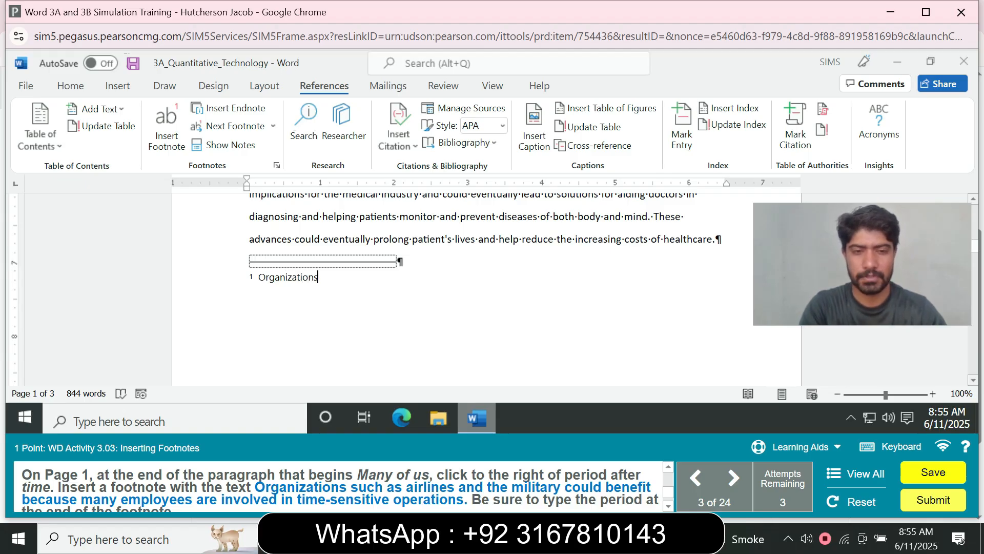
type(" such a")
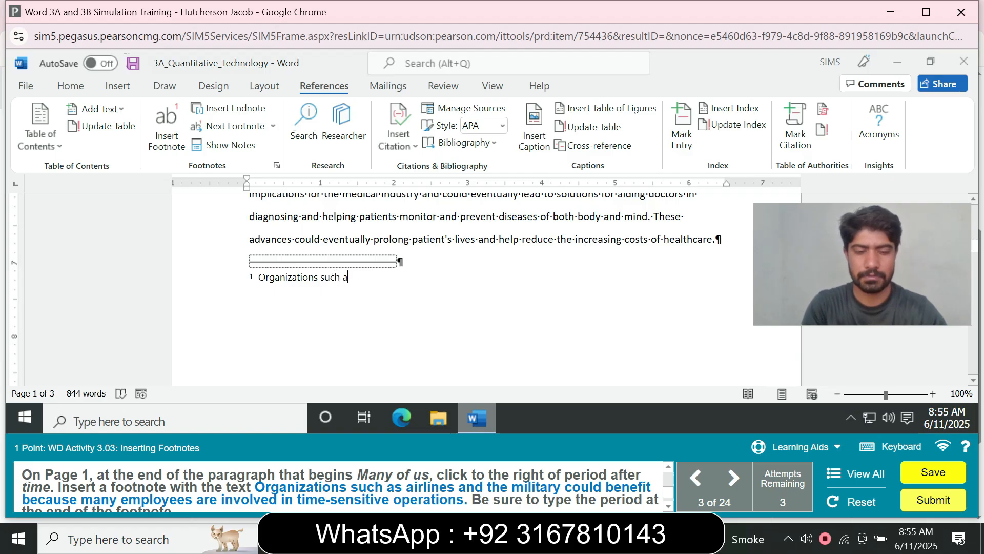
type("s air")
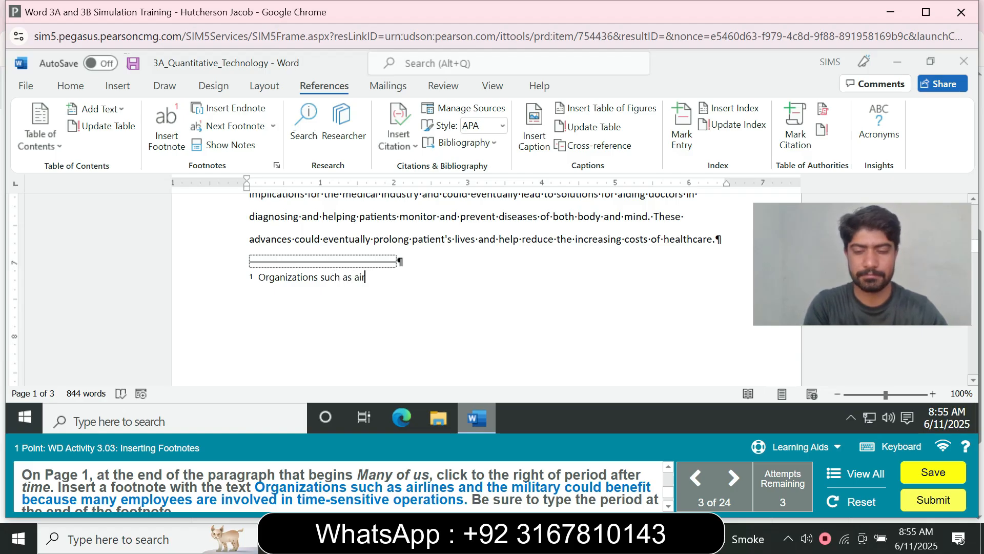
type("li")
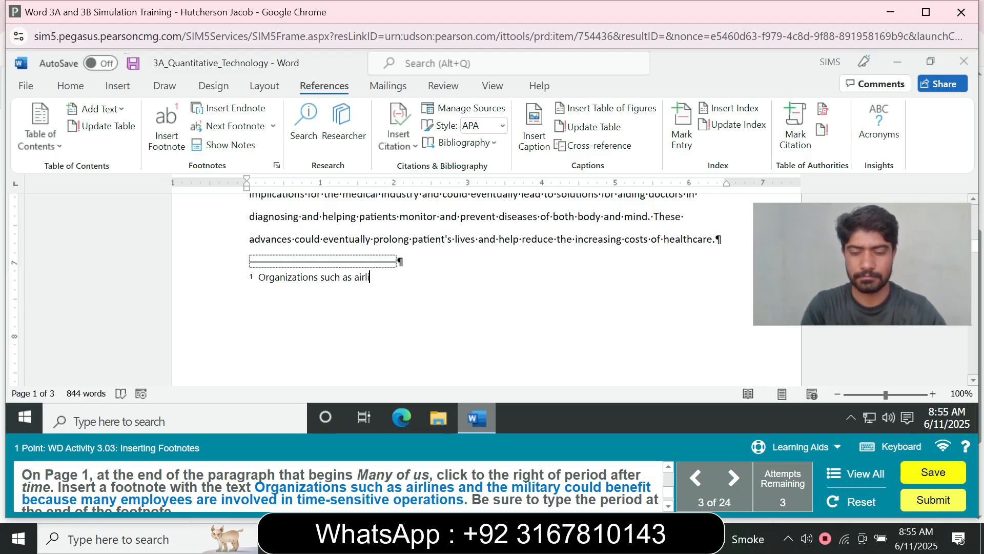
type("nes an")
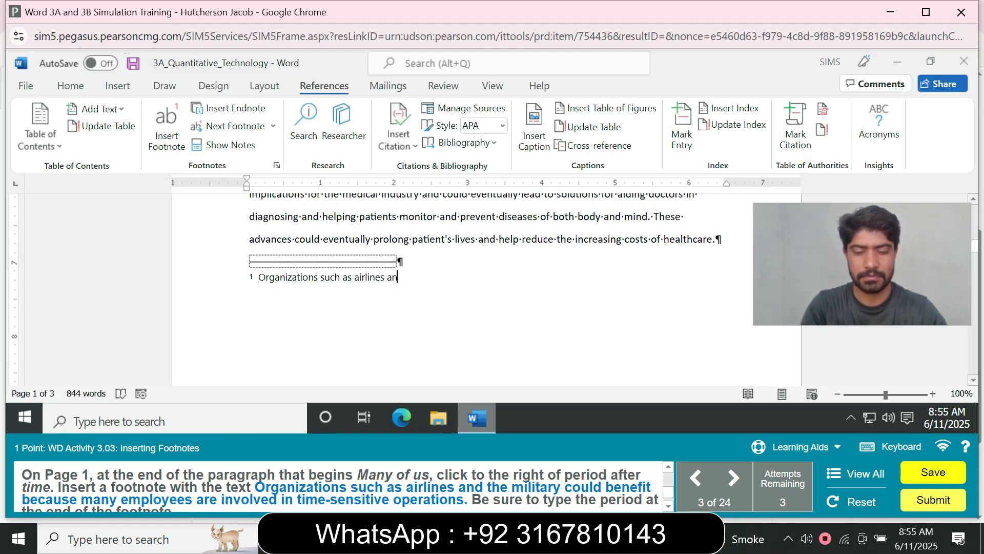
type("d the")
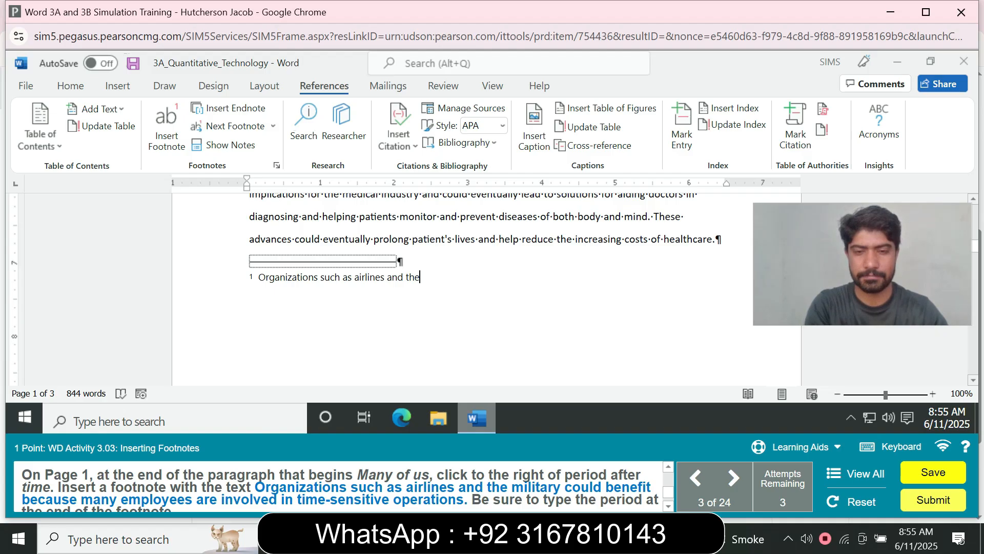
type(" mil")
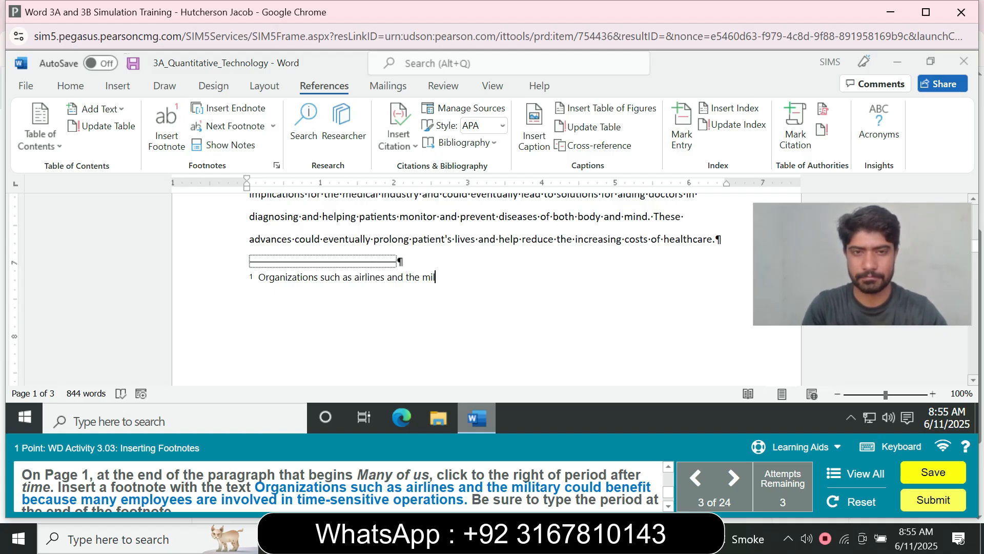
type("i")
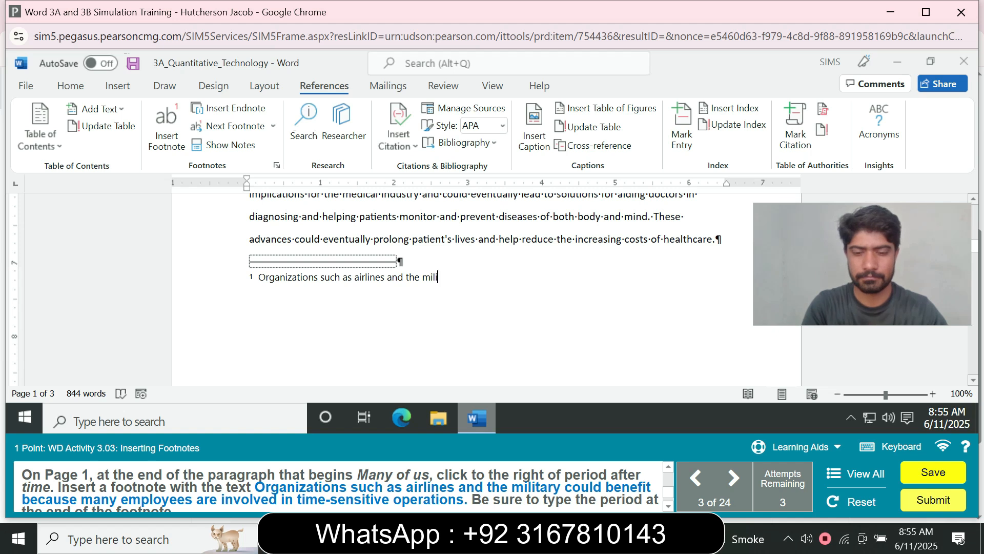
type("tary ")
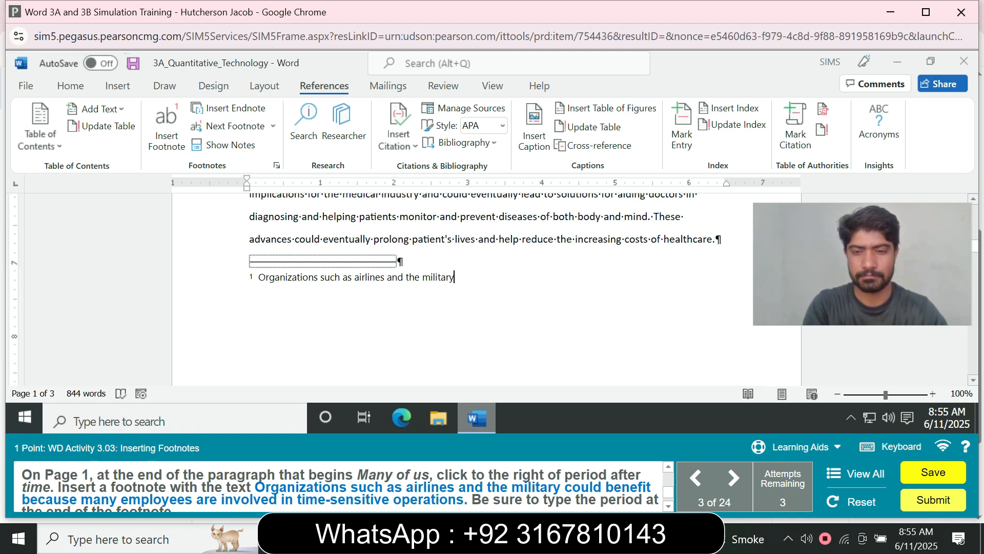
Step: Continue the page 1 footnote with "could benefit because many employees are involved in time"
type("c")
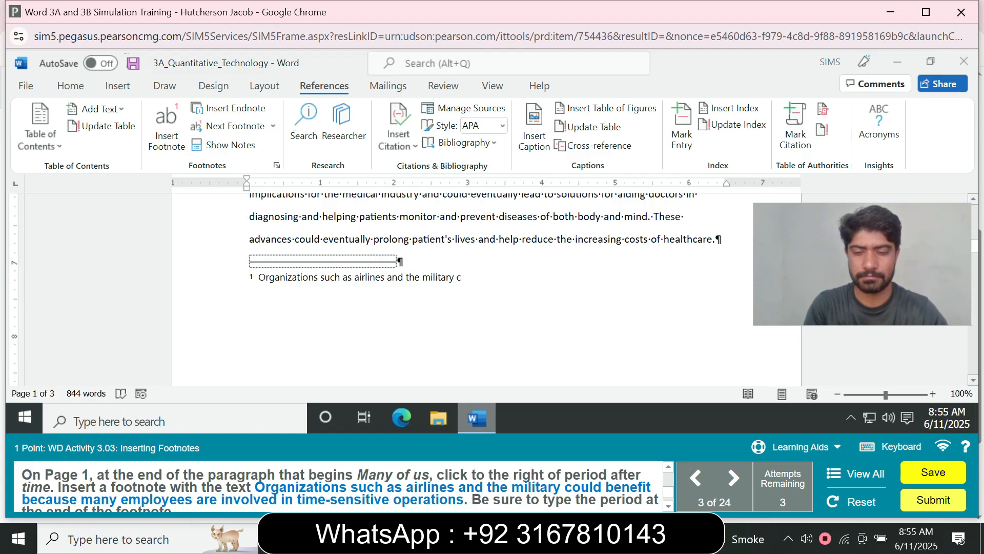
type("ould ben")
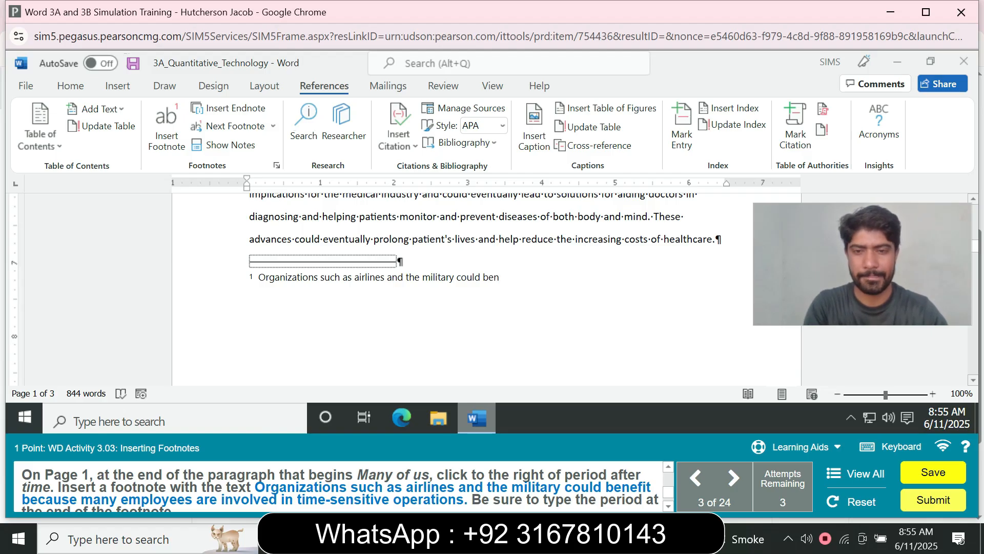
type("efi")
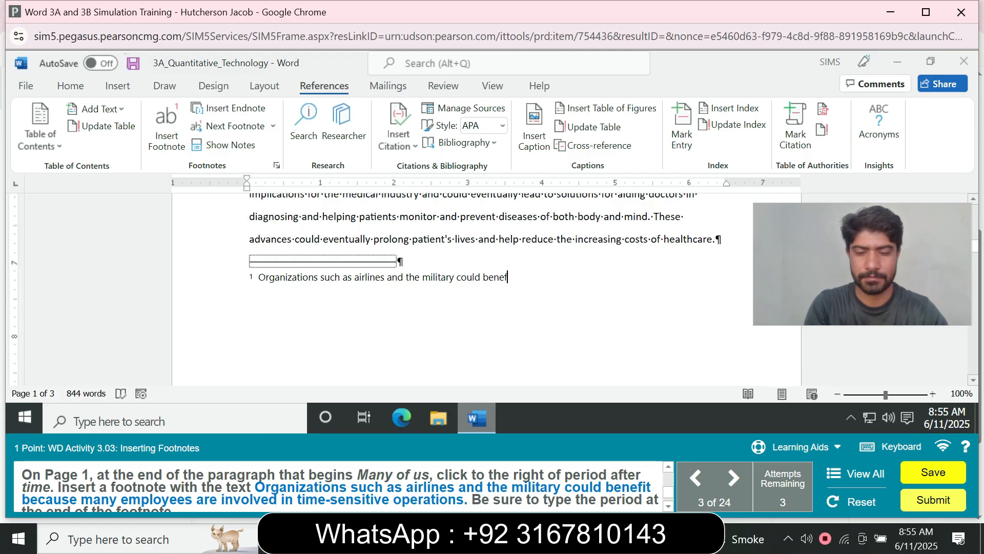
type("t b")
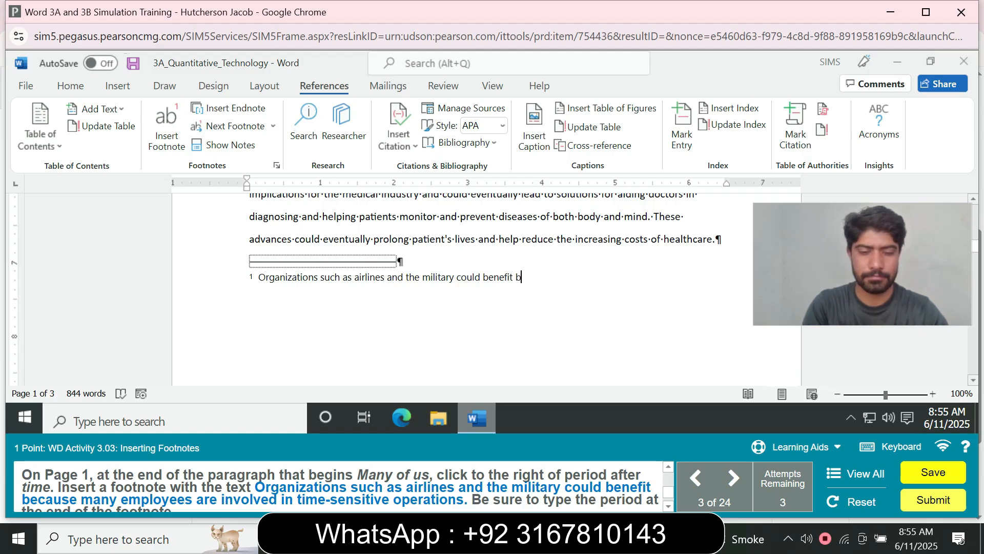
type("ecause")
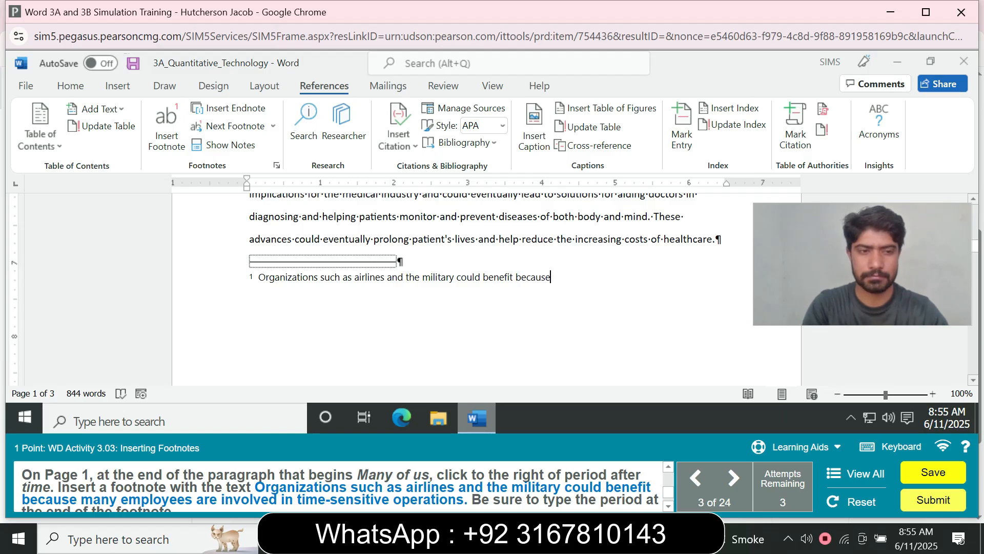
type(" many")
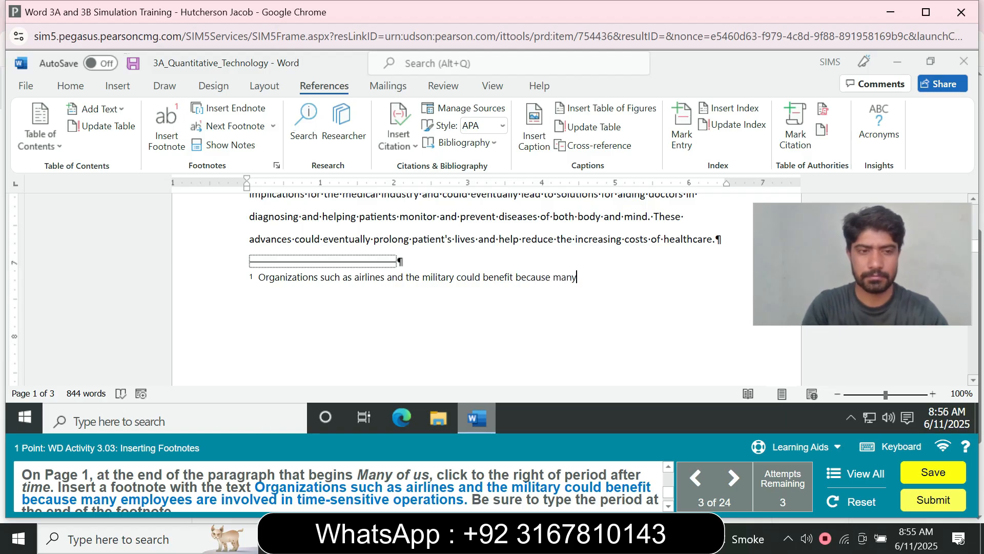
type(" e")
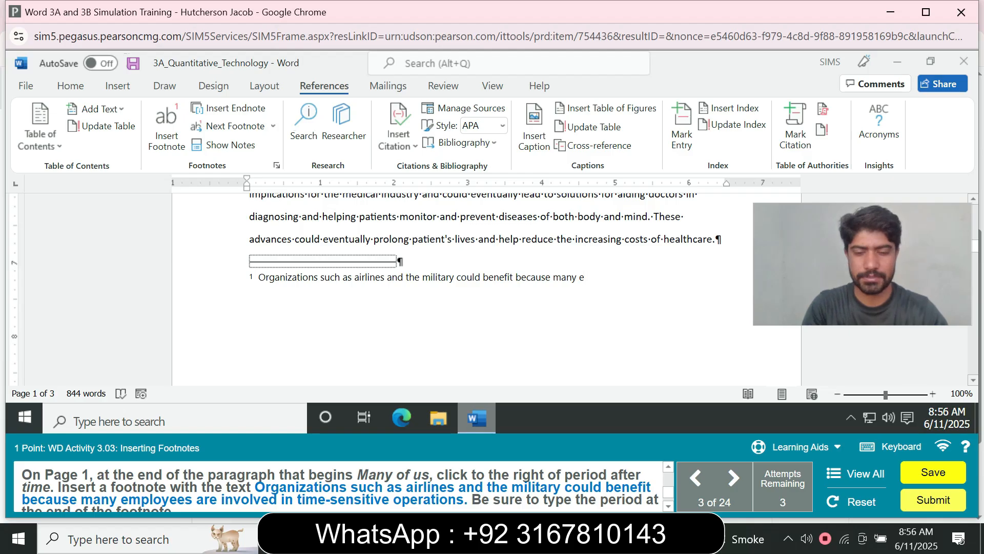
type("mp")
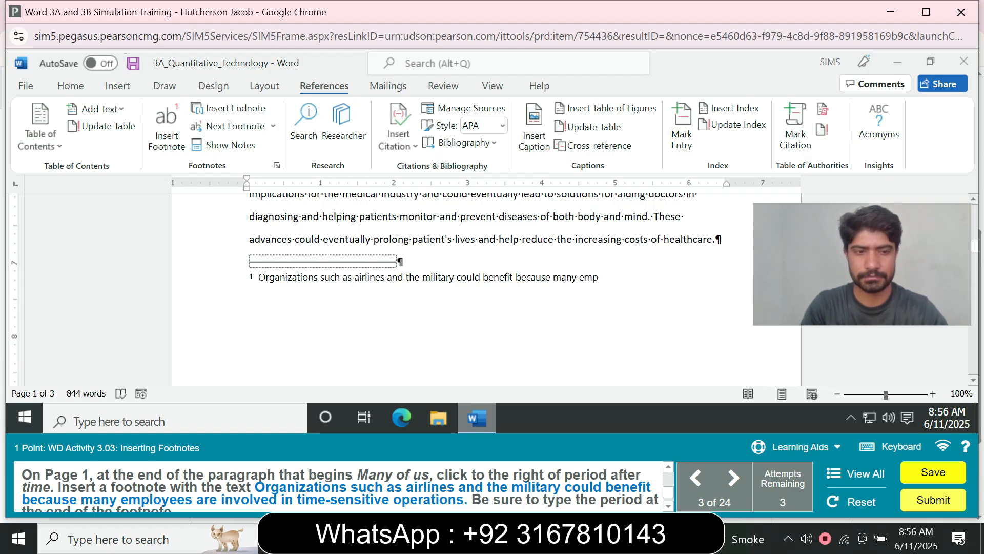
type("loyees are inv")
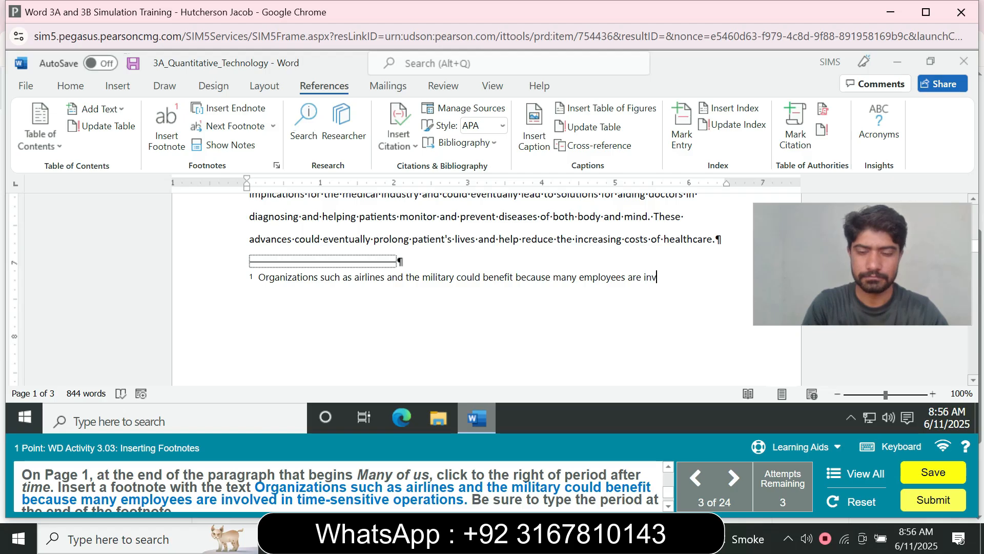
type("olved")
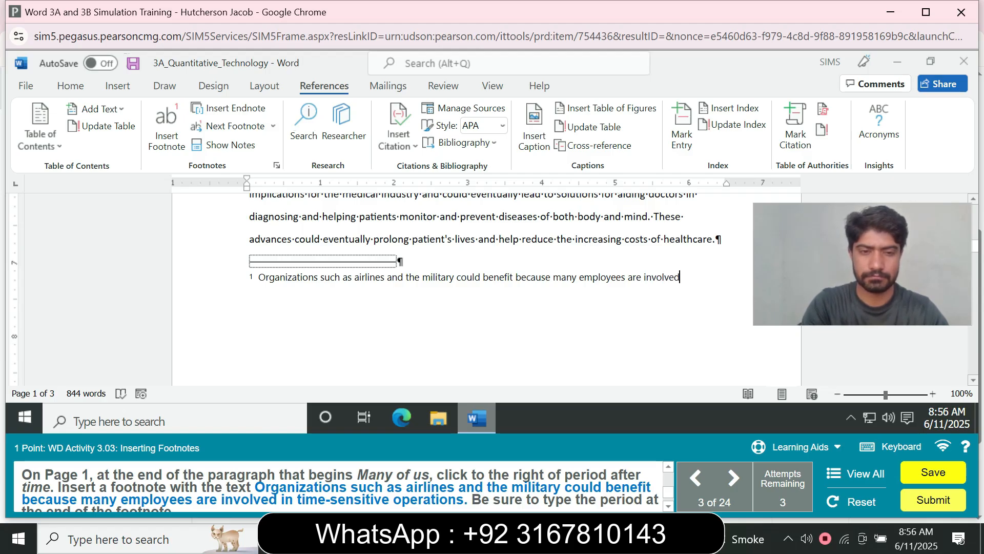
type(" in time")
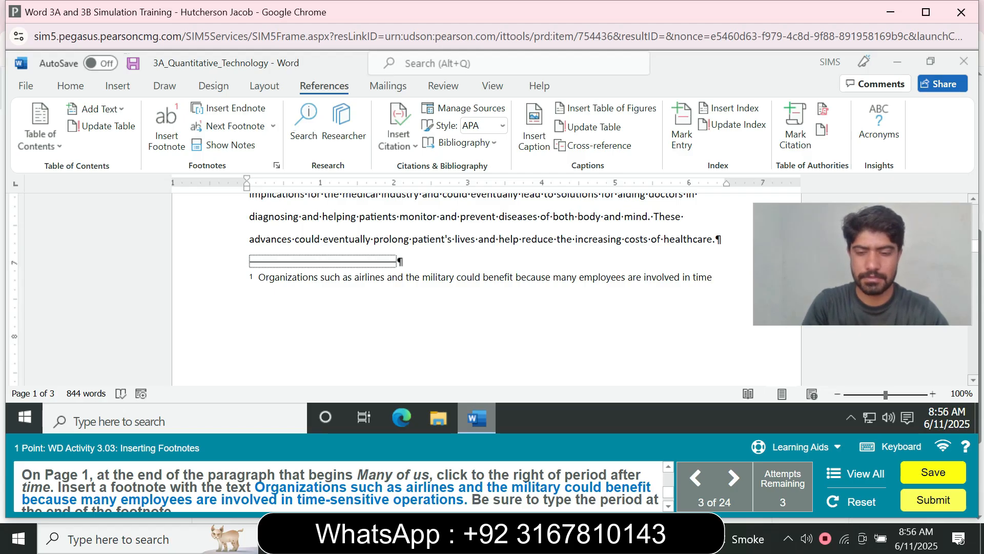
Step: Finish the page 1 footnote by adding "-sensitive operation." directly after "time", including the final period
type("-s")
type("en")
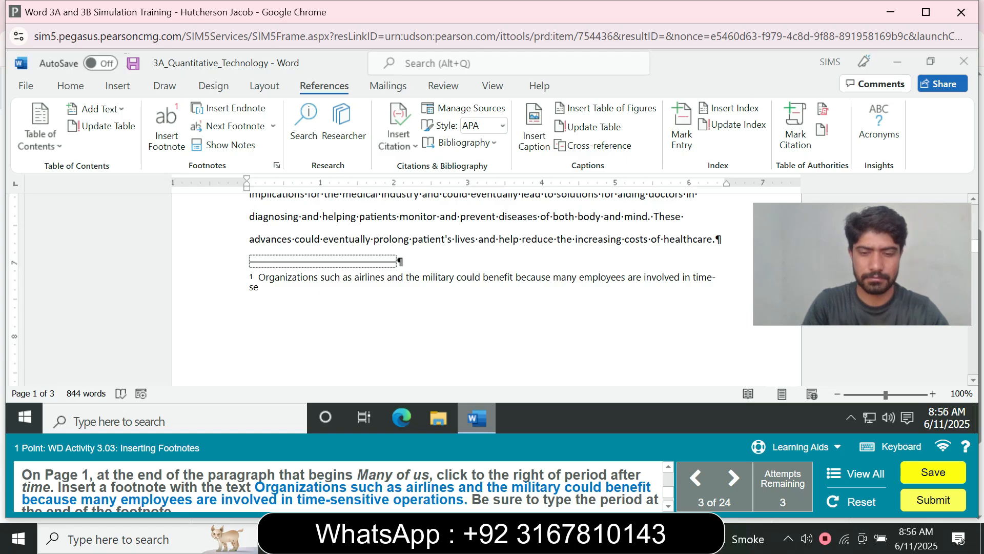
type("s")
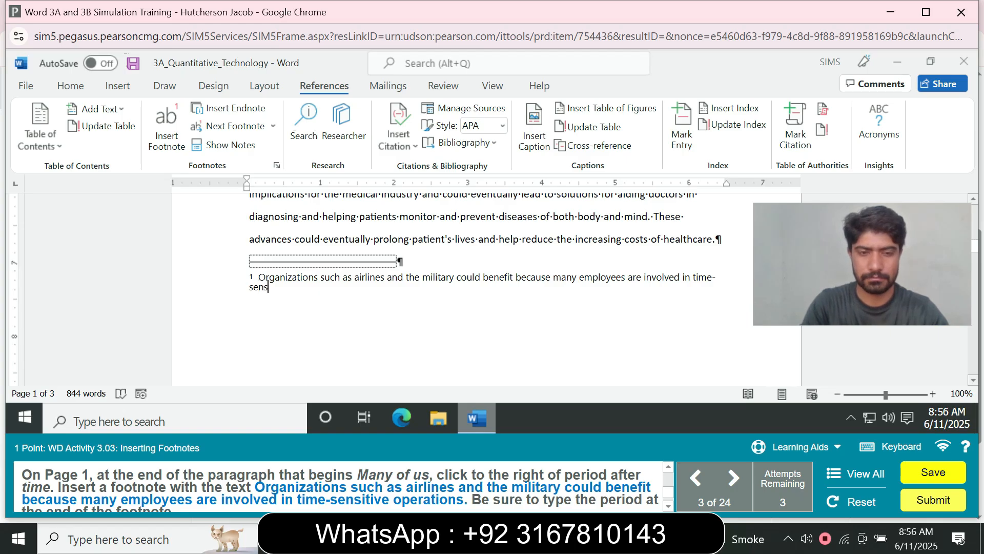
type("itive")
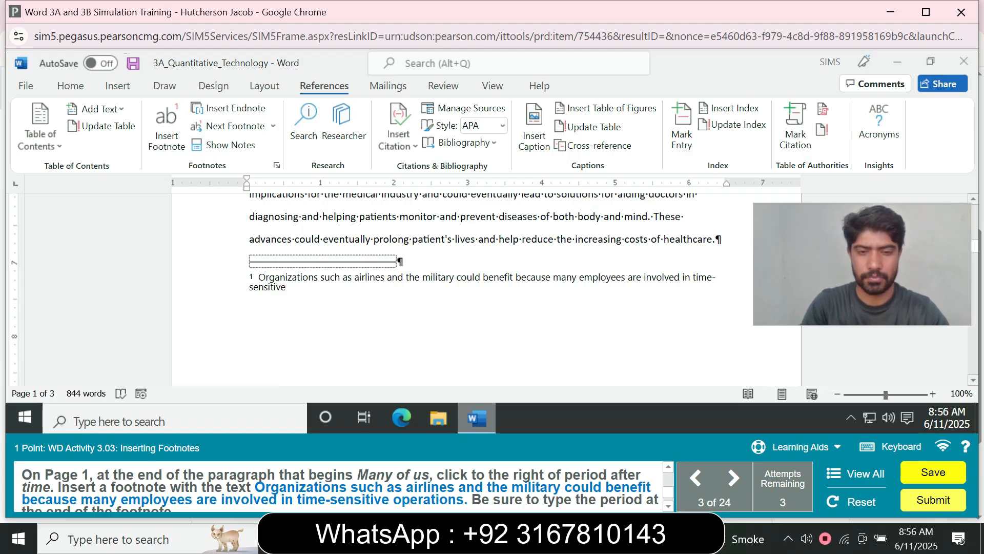
type(" op")
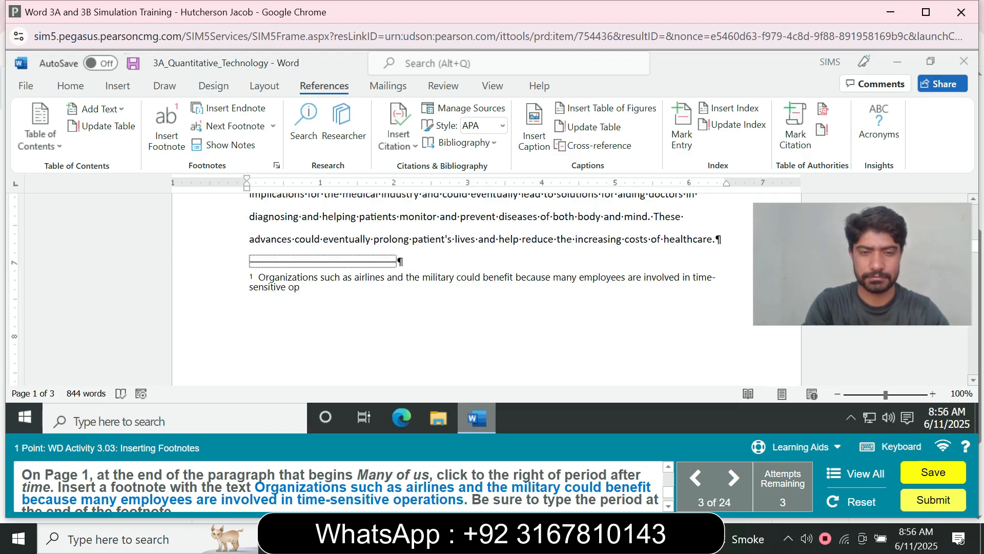
type("er")
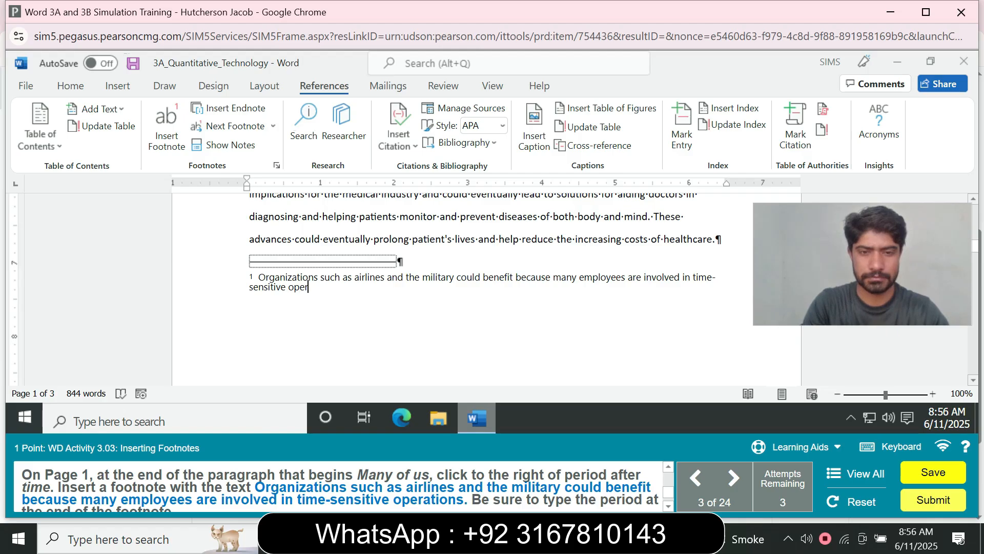
type("at")
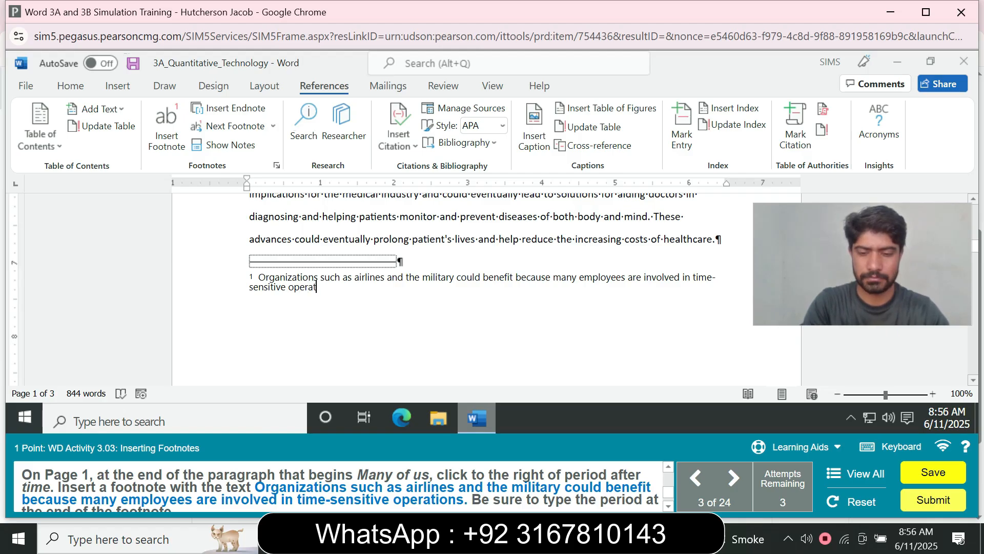
type("ion.")
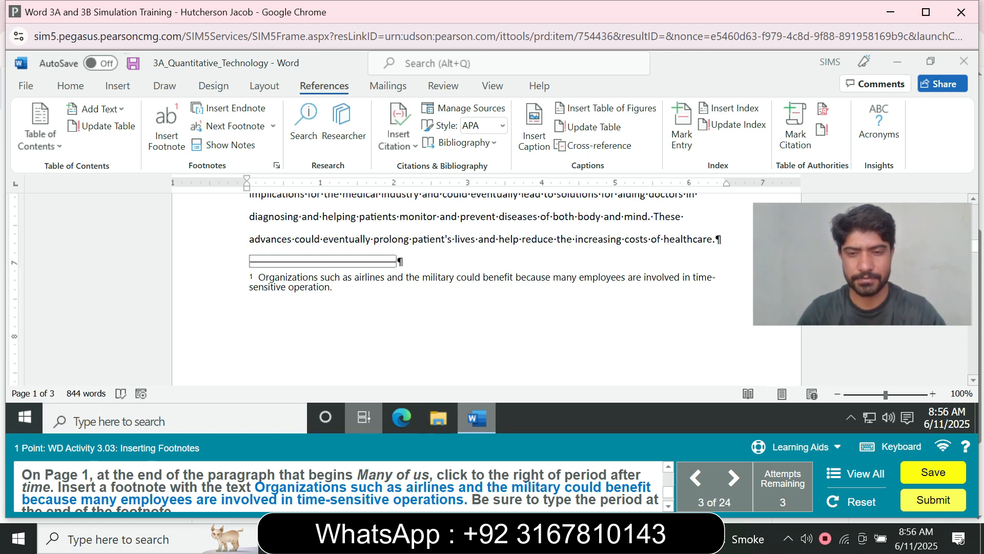
Step: Correct the end of the page 1 footnote so that its last word reads "operations." with the final period
scroll(341, 485, "down", 1)
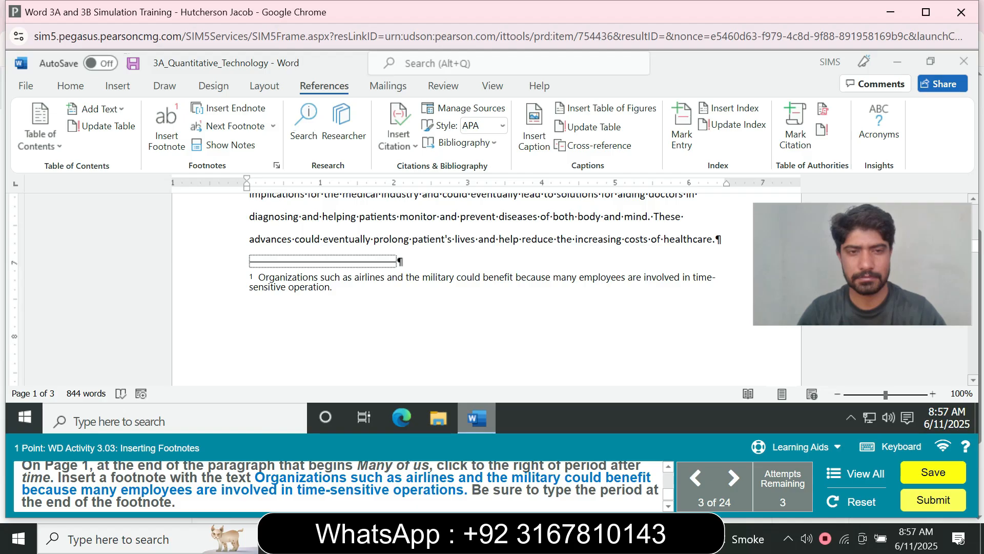
type("s.")
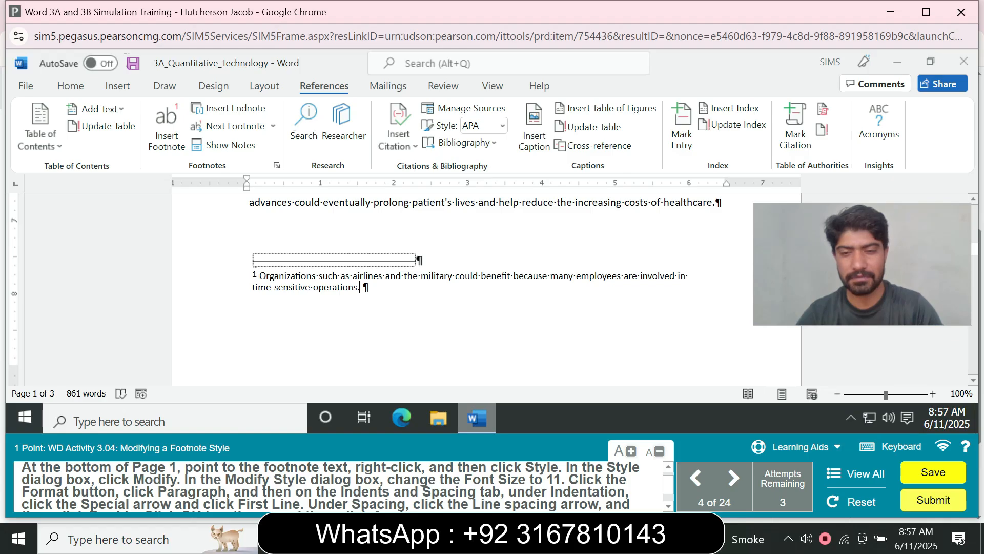
Step: Open the Footnote Text style for modification from the page 1 footnote text
scroll(331, 486, "down", 1)
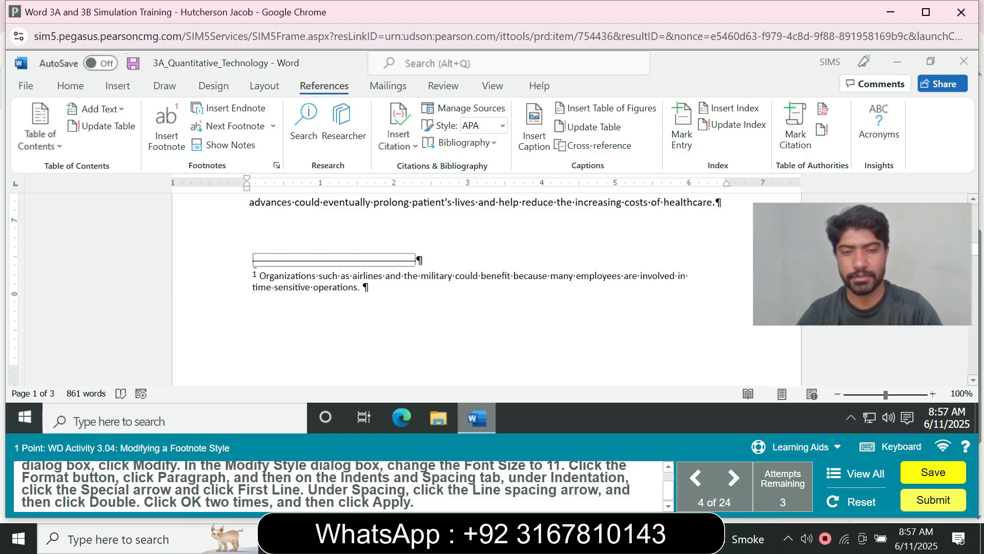
left_click_drag(668, 490, 668, 481)
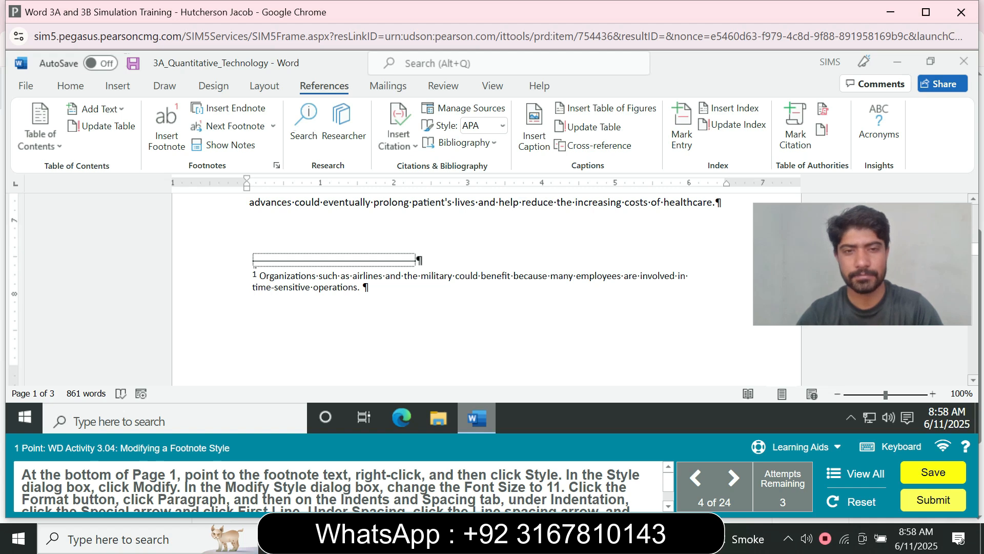
right_click(261, 277)
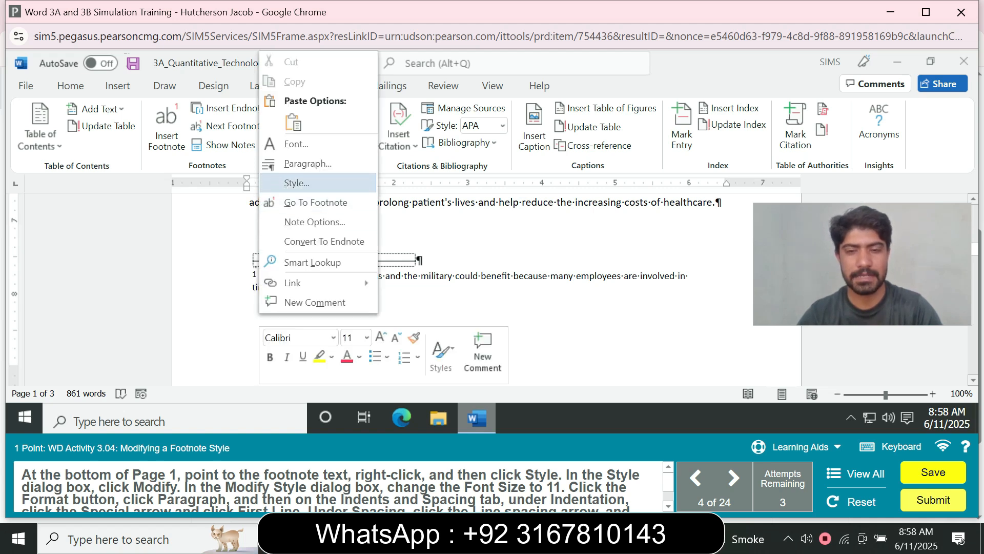
left_click(296, 183)
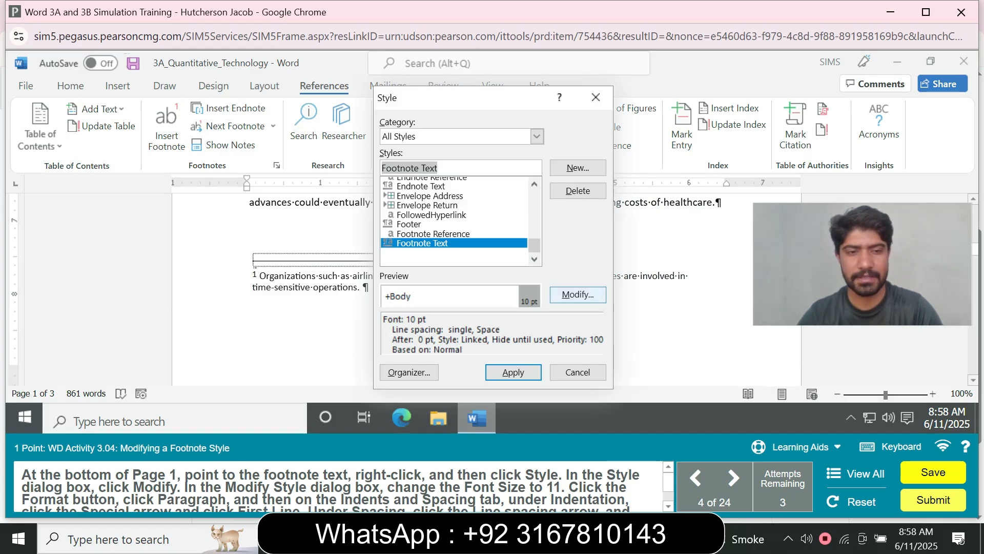
left_click(578, 294)
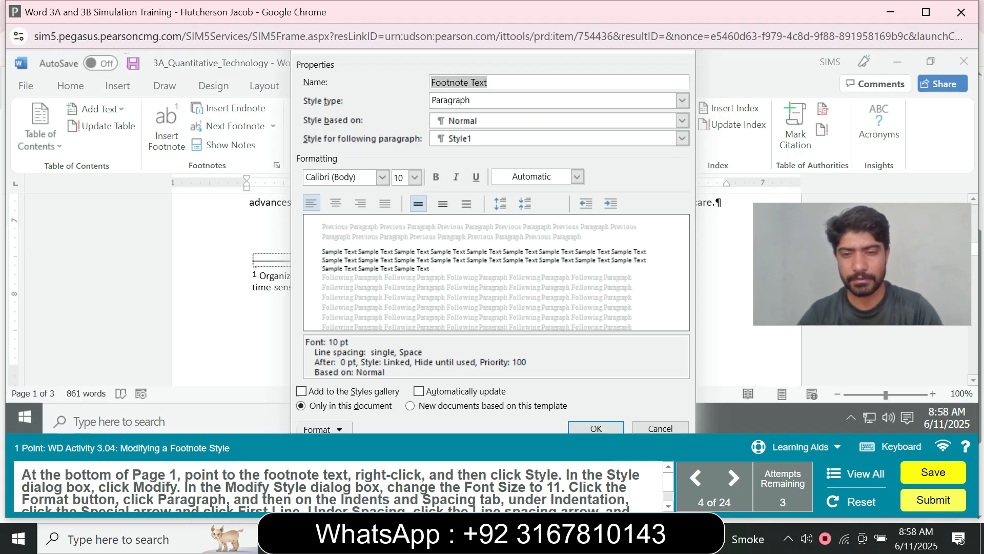
scroll(338, 485, "down", 2)
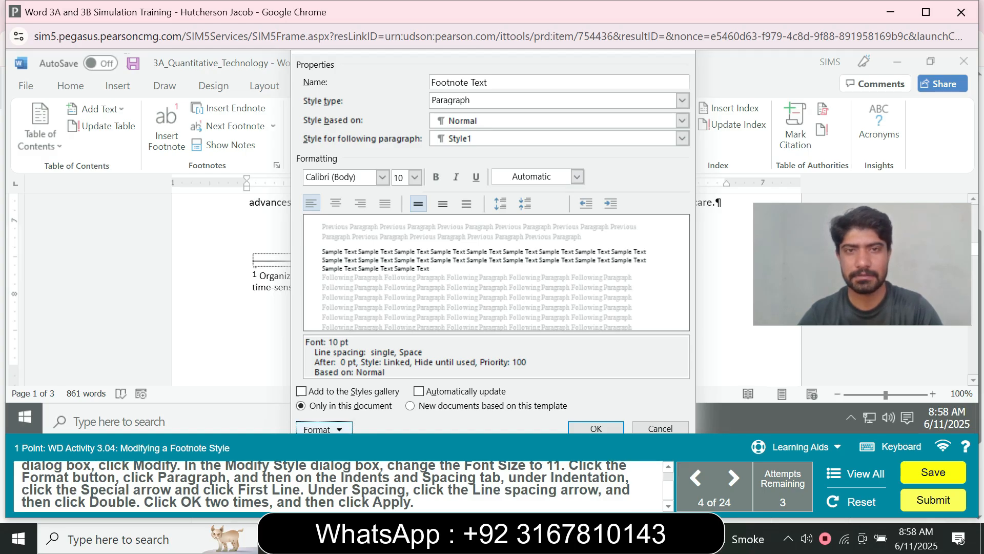
left_click(324, 428)
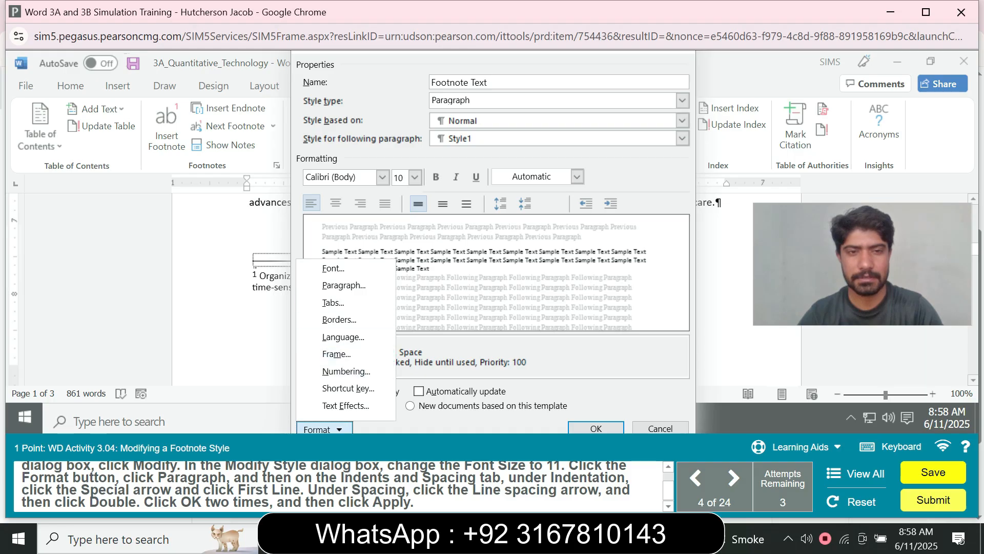
left_click(344, 285)
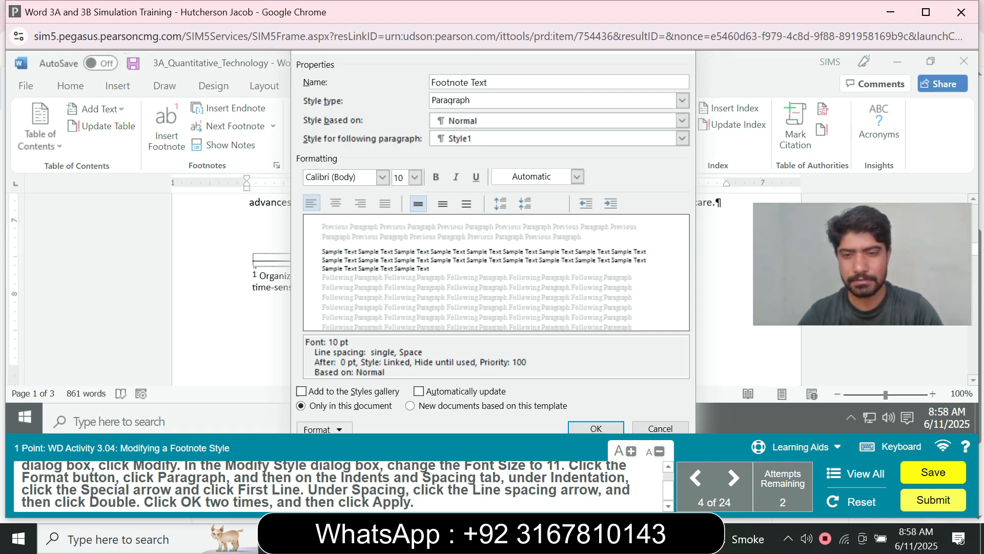
Step: Set the font size of the Footnote Text style to 11
left_click_drag(669, 490, 668, 480)
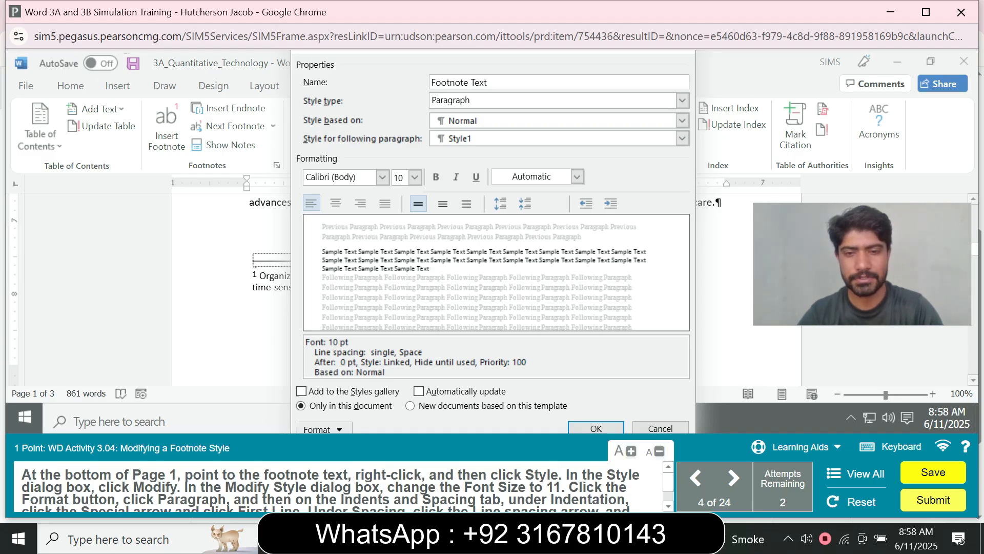
left_click(414, 177)
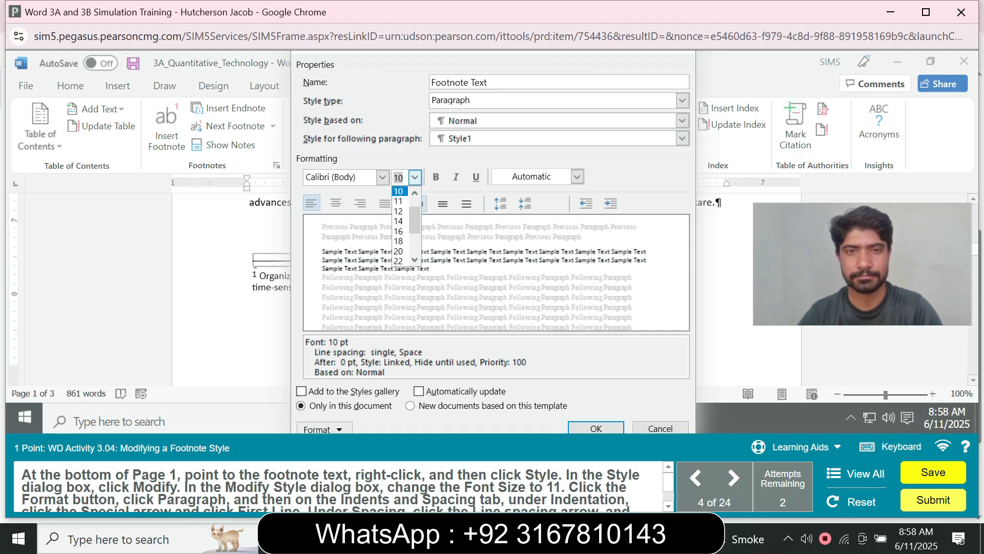
left_click(398, 201)
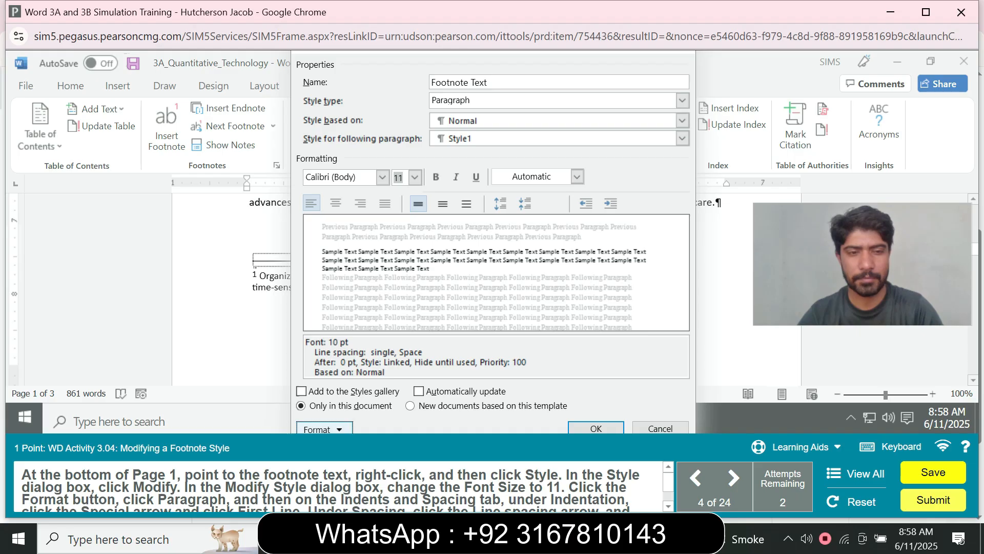
Step: Give the Footnote Text style a First line special indent in its paragraph settings
left_click(320, 428)
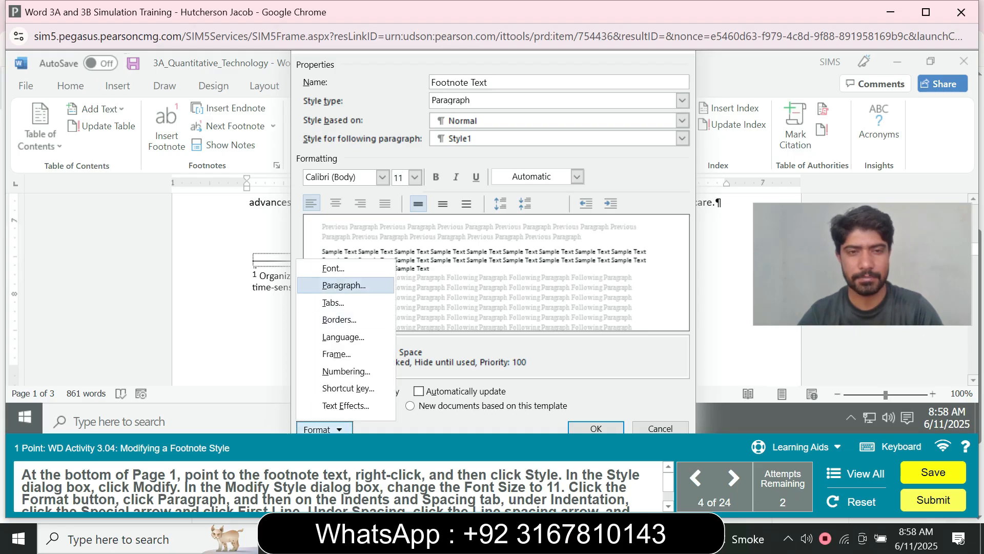
left_click(343, 285)
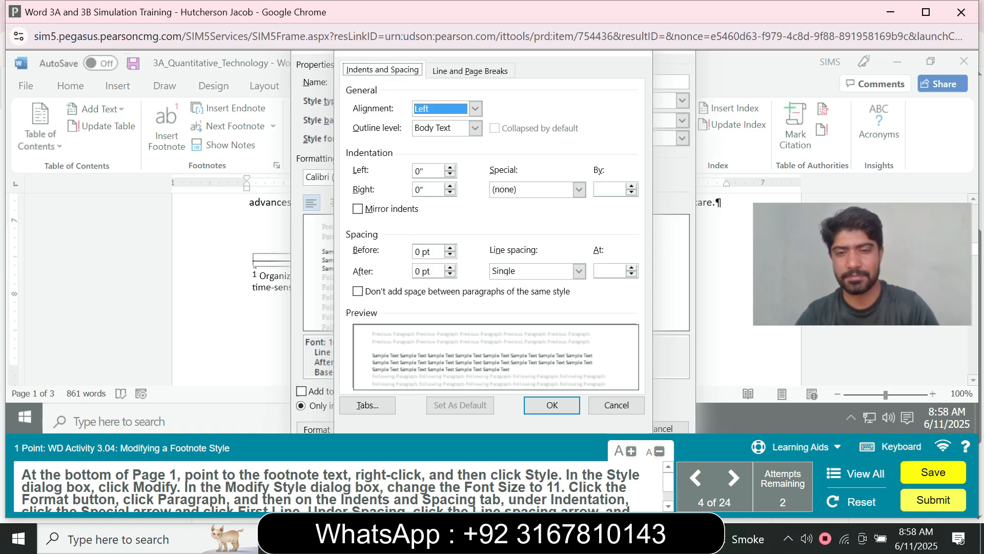
left_click(668, 506)
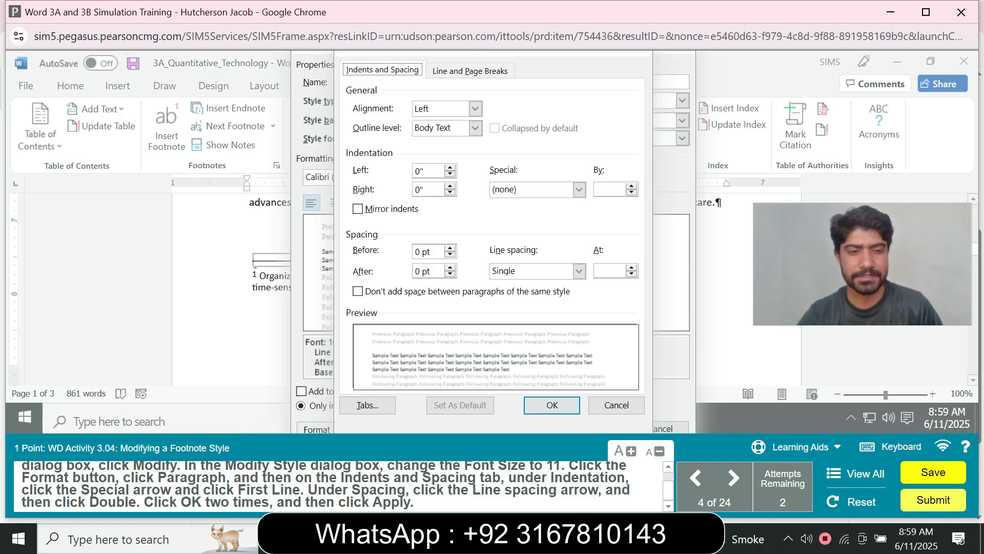
left_click(578, 189)
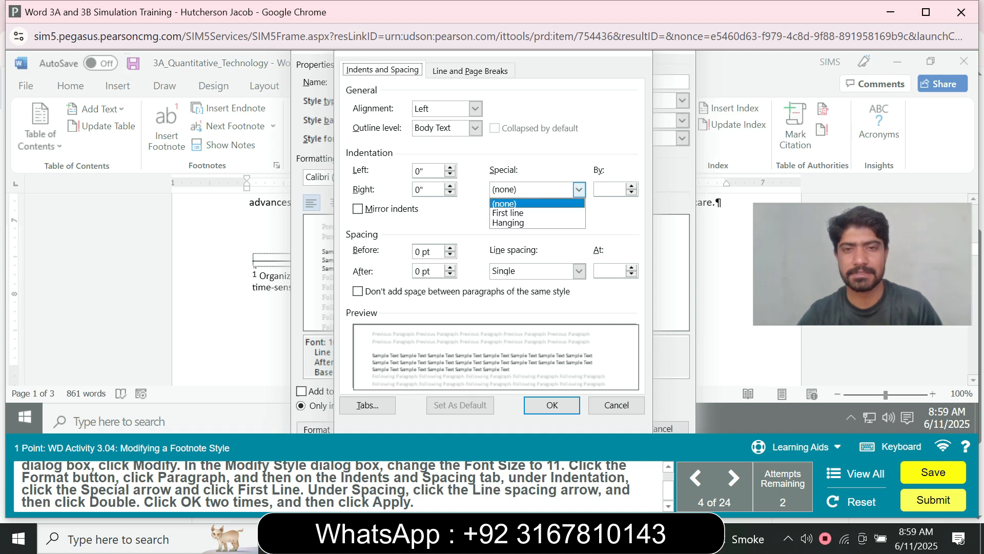
left_click(508, 212)
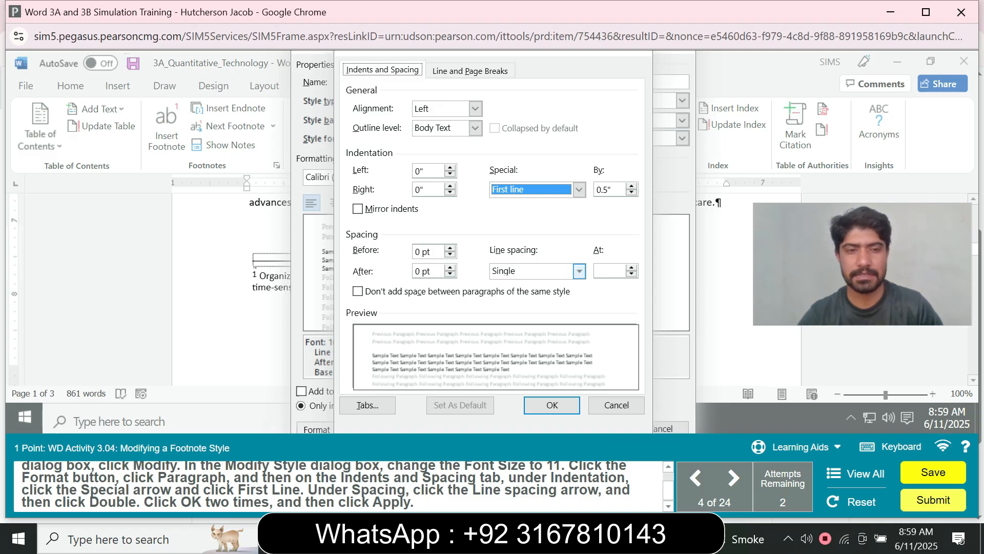
Step: Set the Footnote Text style's line spacing to Double, confirm the style changes and apply the style to the footnote
left_click(579, 271)
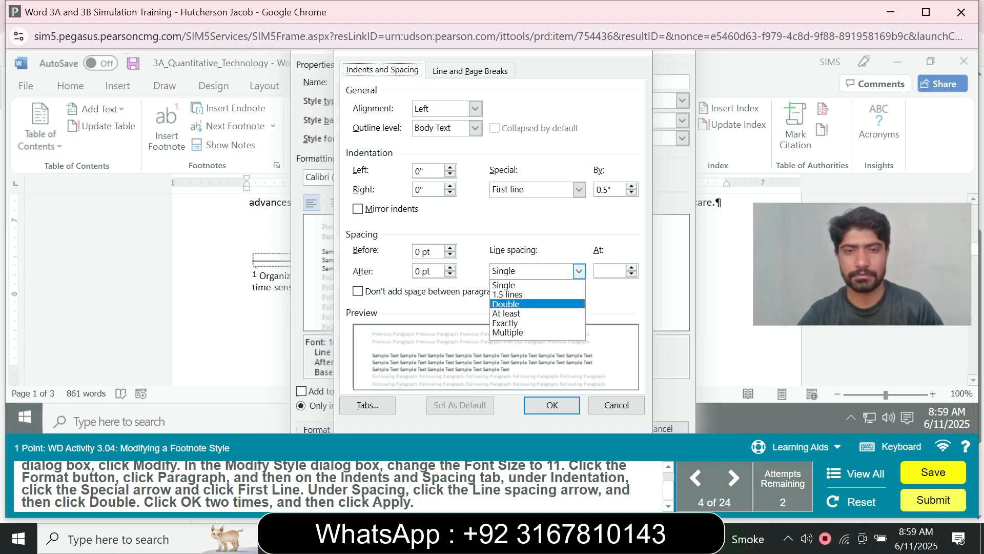
left_click(535, 305)
left_click(552, 405)
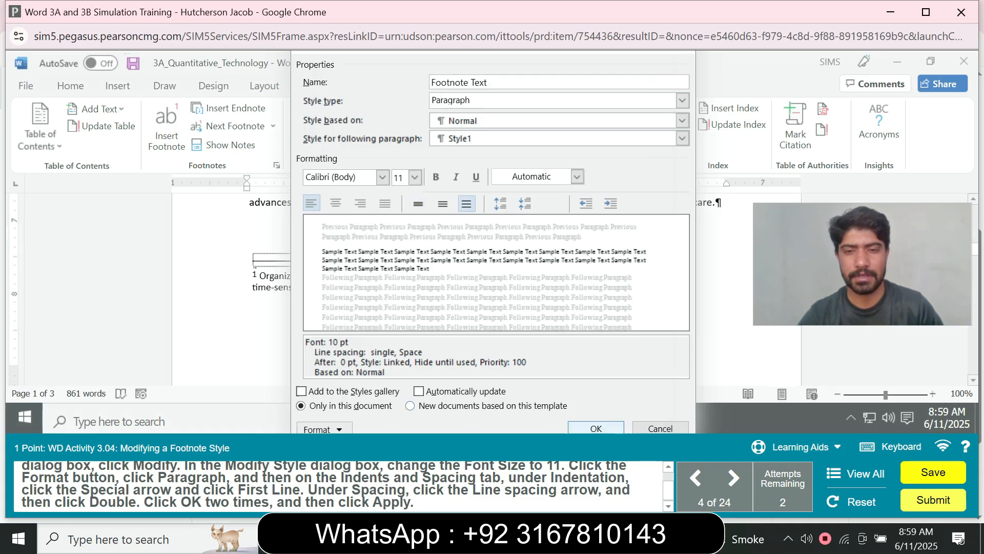
left_click(593, 427)
left_click(513, 372)
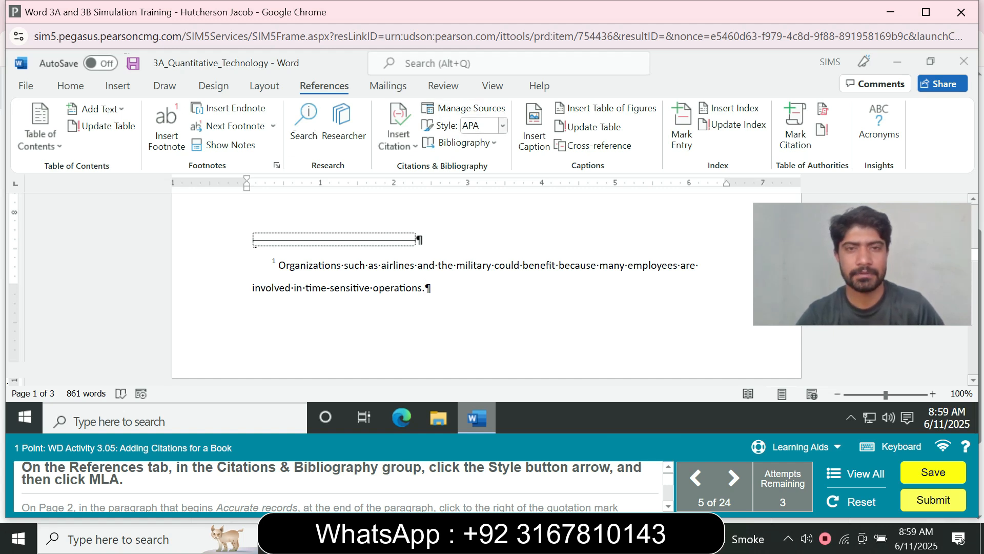
Step: Set the document's citation and bibliography style to MLA
left_click(502, 126)
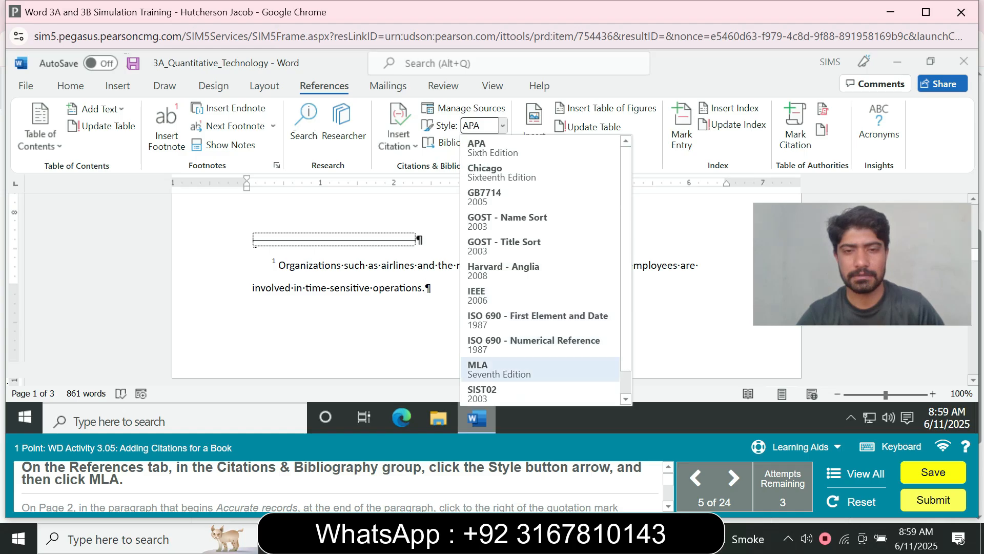
left_click(492, 369)
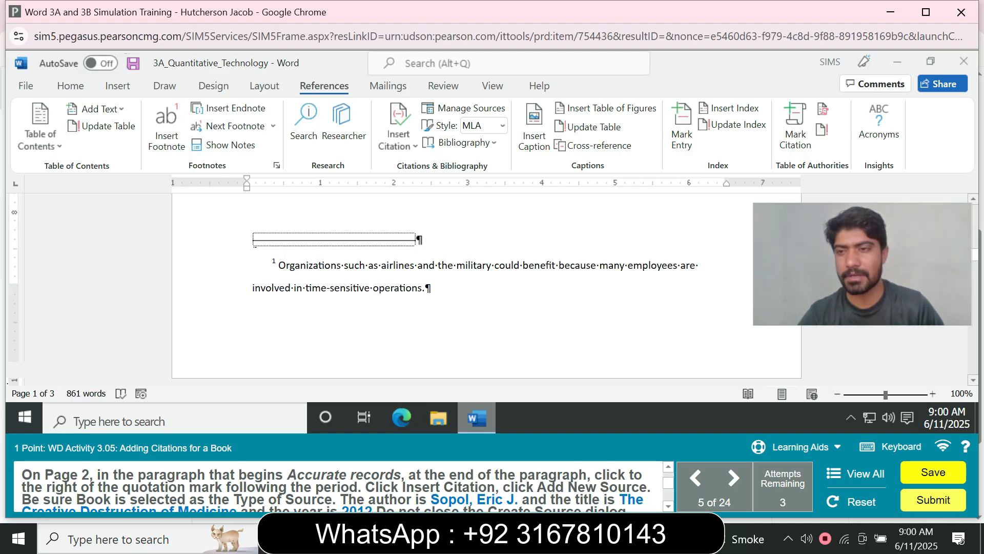
Step: Start a citation with a new source after the closing quotation mark of the page 2 paragraph beginning "Accurate records"
scroll(487, 287, "down", 3)
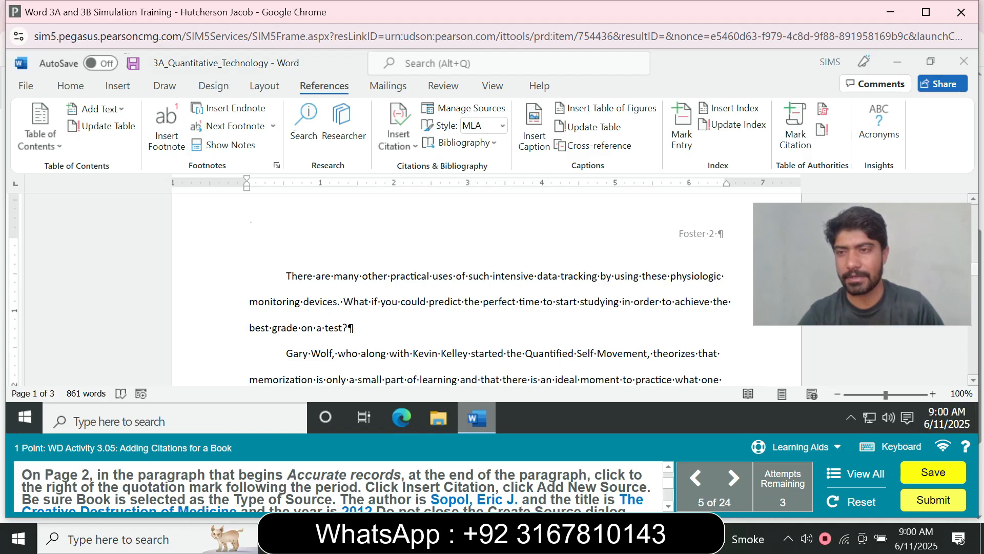
scroll(487, 289, "down", 5)
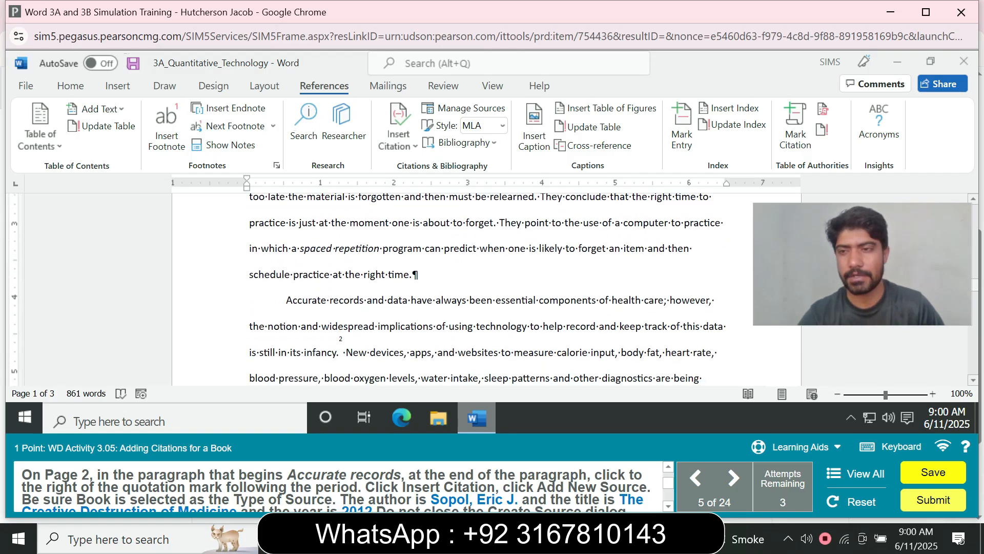
scroll(487, 289, "down", 1)
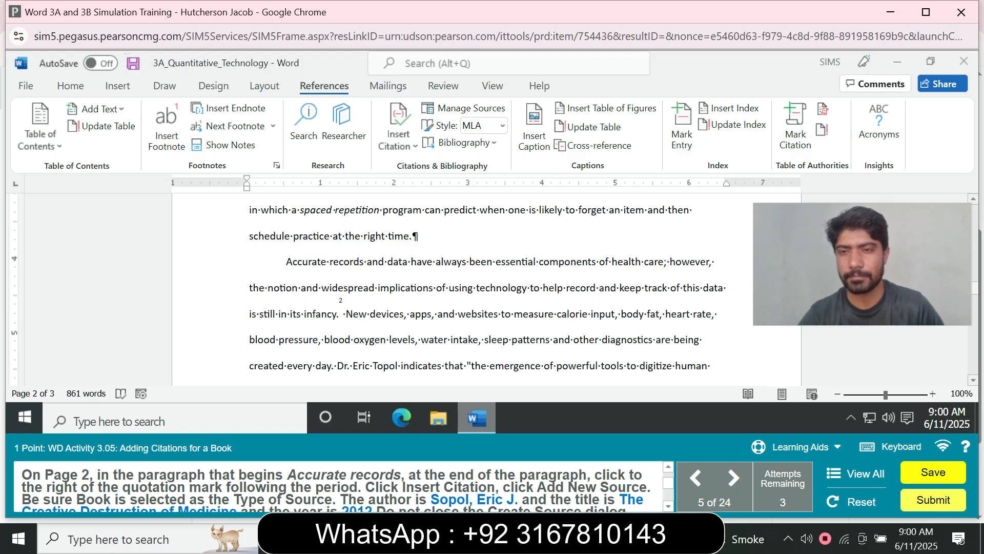
scroll(487, 290, "down", 2)
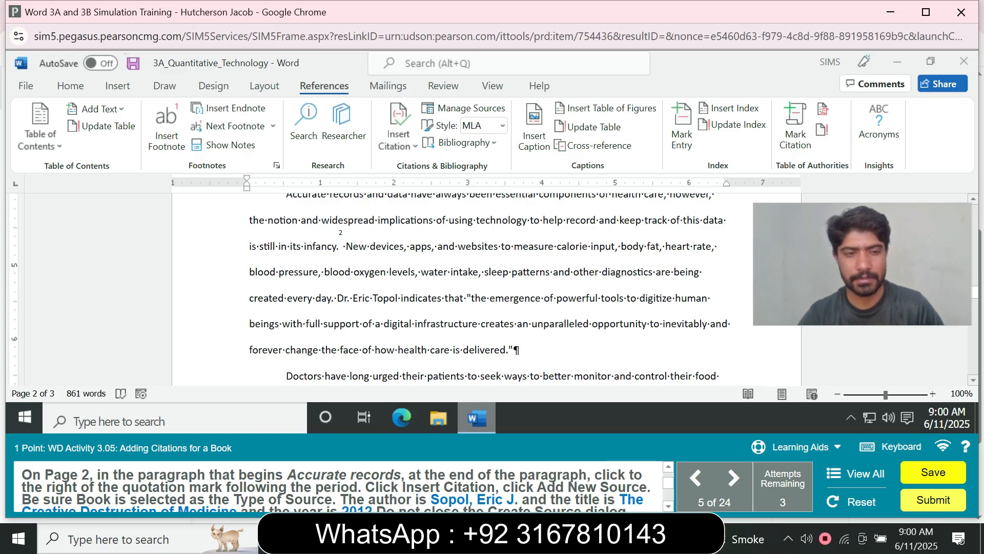
left_click(513, 350)
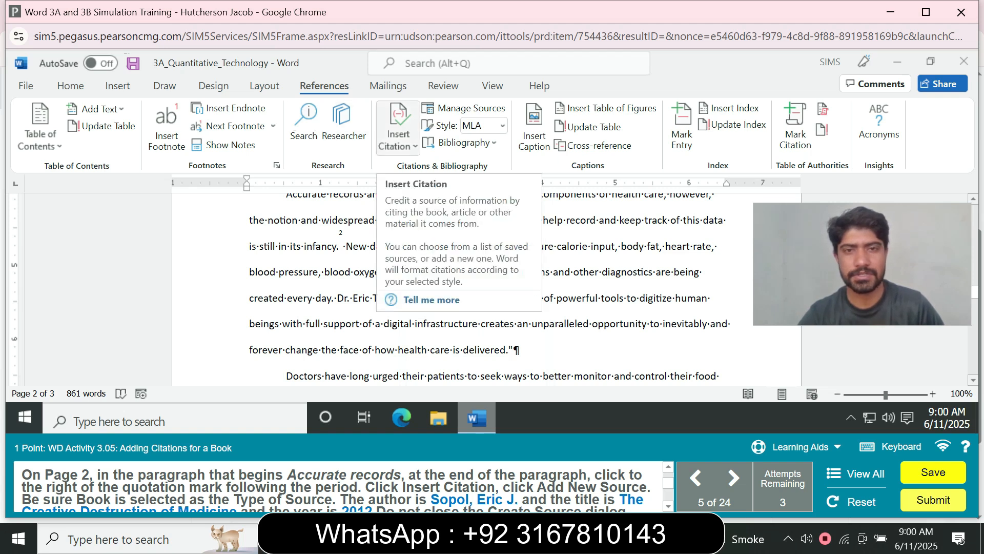
left_click(398, 126)
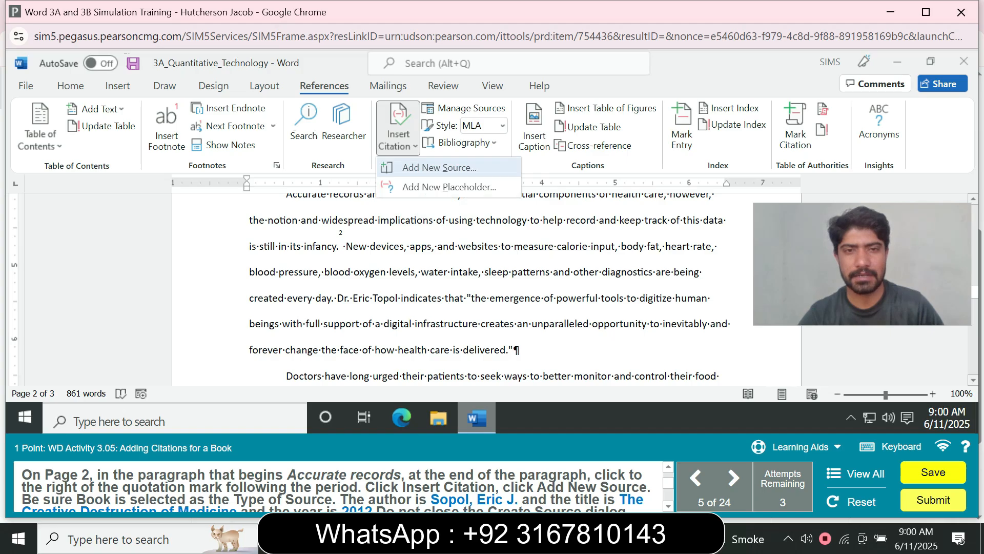
left_click(439, 167)
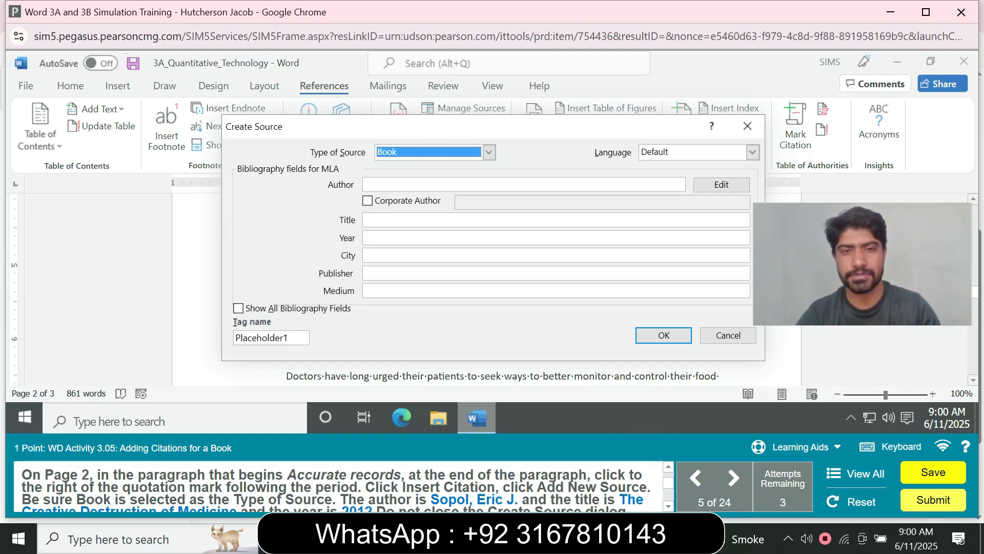
Step: Enter the author's name, last name first, for the new Book source, including the middle initial
left_click(436, 184)
type("So")
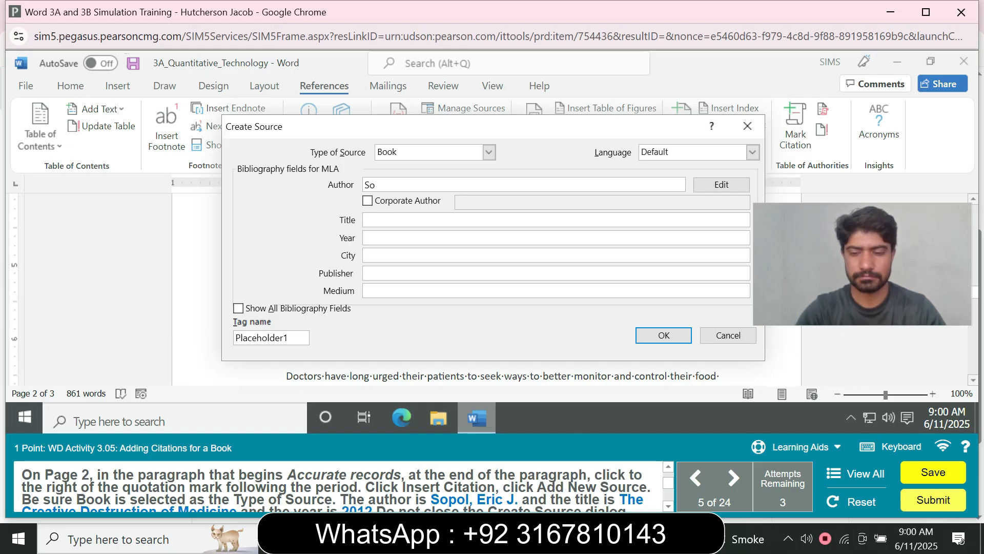
type("pol")
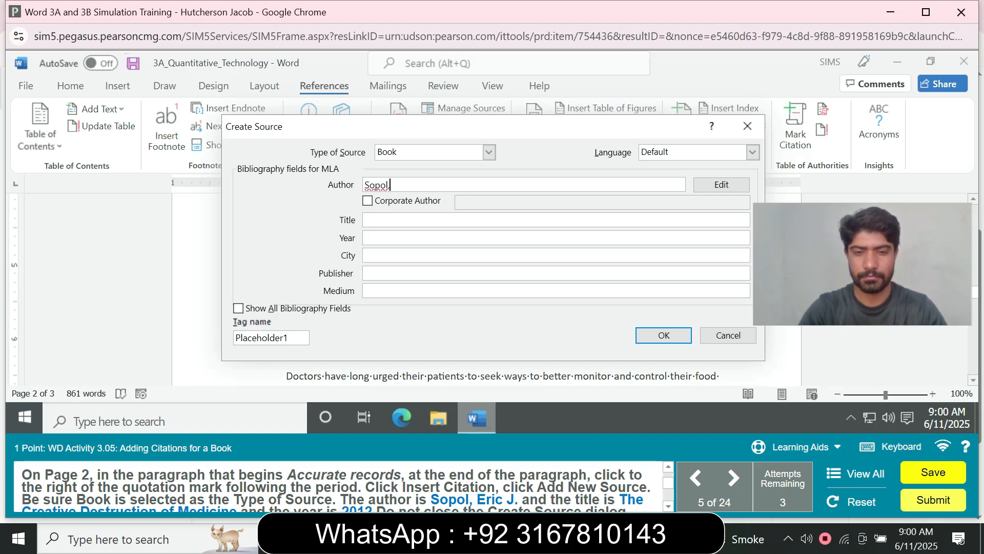
type(", Re")
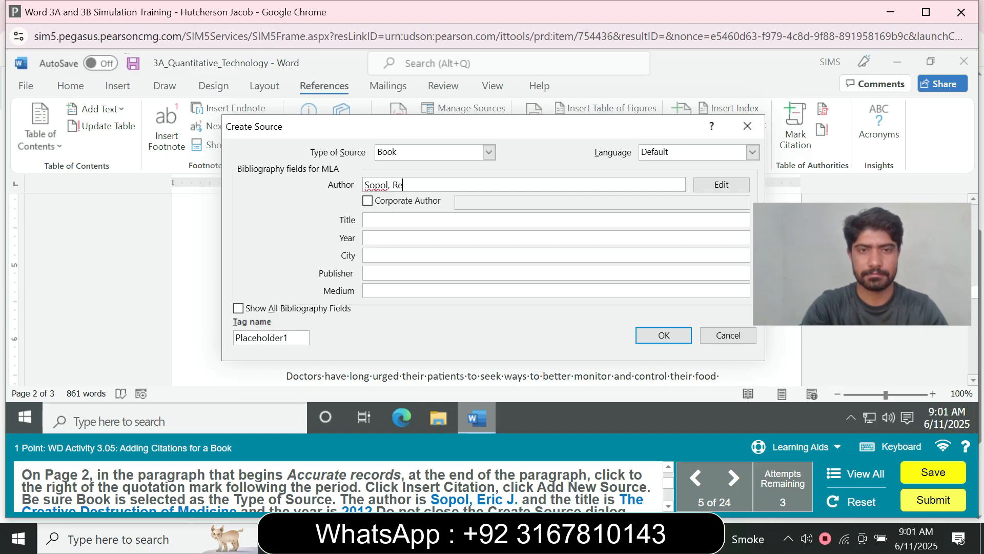
key("BackSpace")
key("BackSpace")
type("Eri")
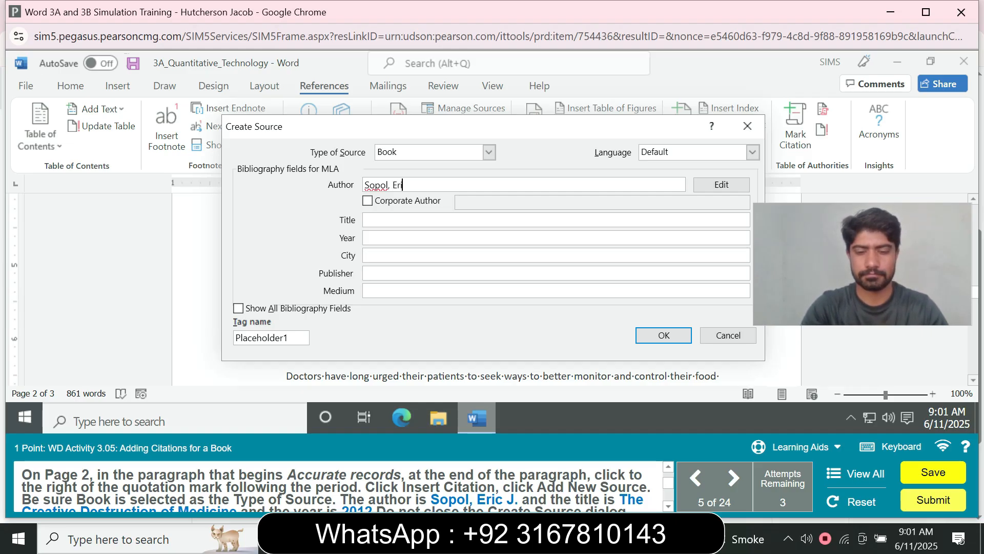
type("c J.")
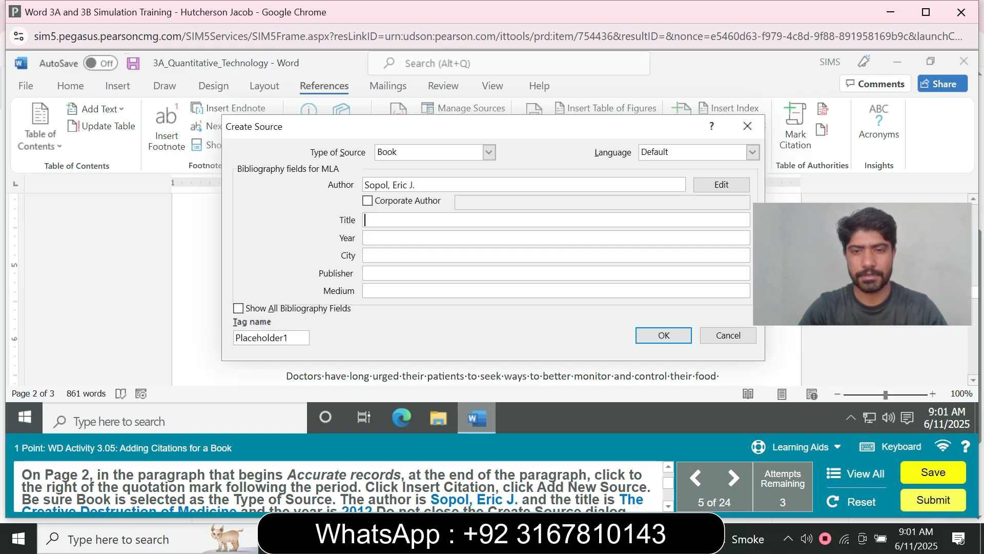
Step: Enter The Creative Destruction of Medicine as the new book source's title and 2012 as its year
type("The")
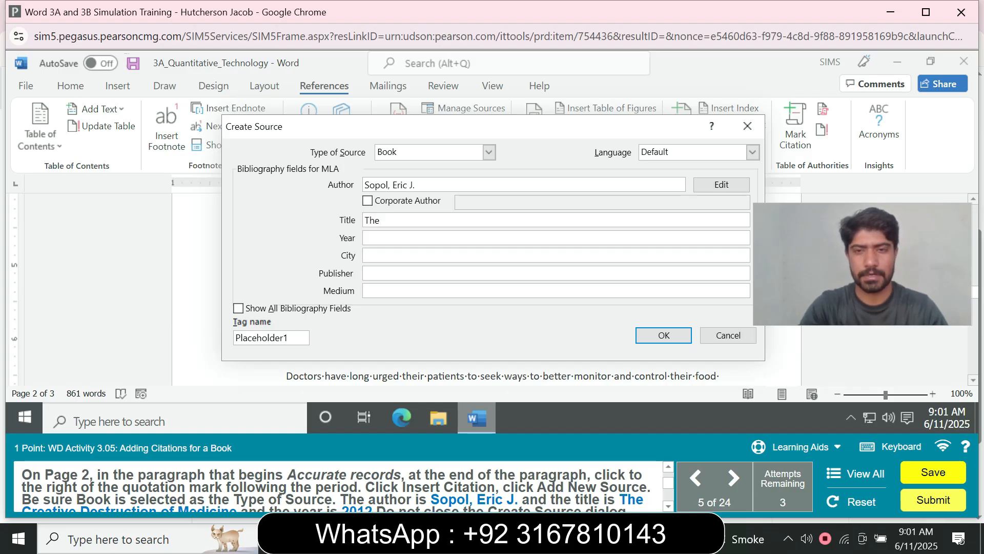
scroll(650, 485, "down", 1)
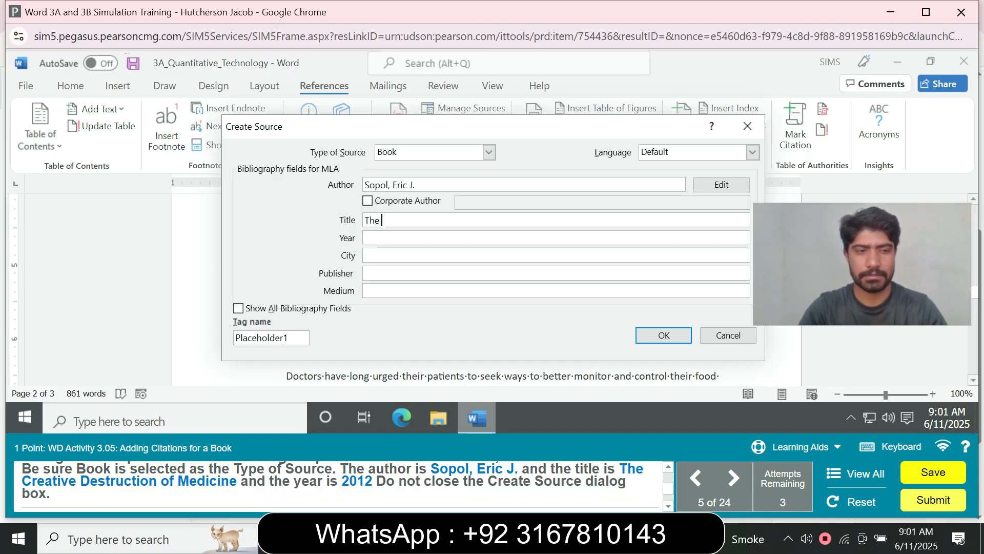
type("Cre")
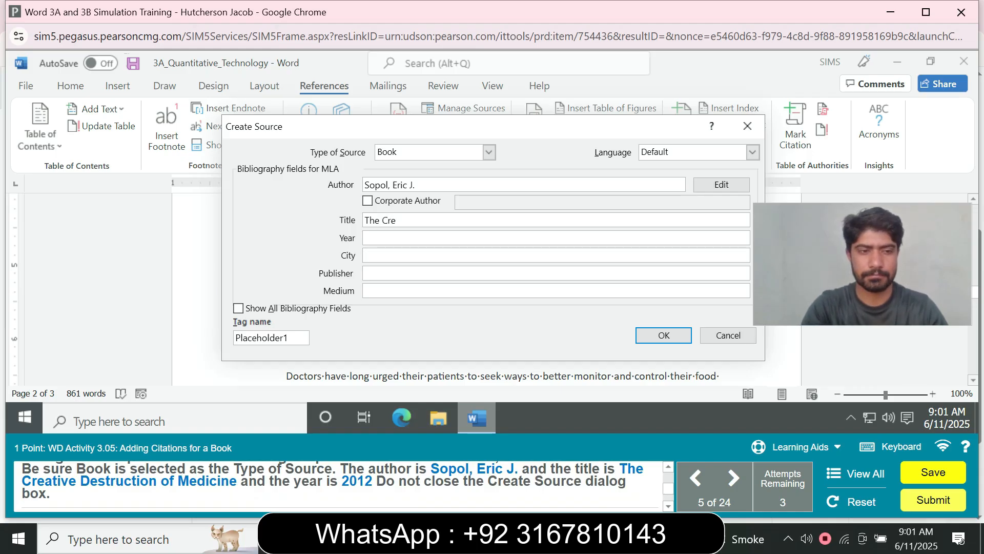
type("ative")
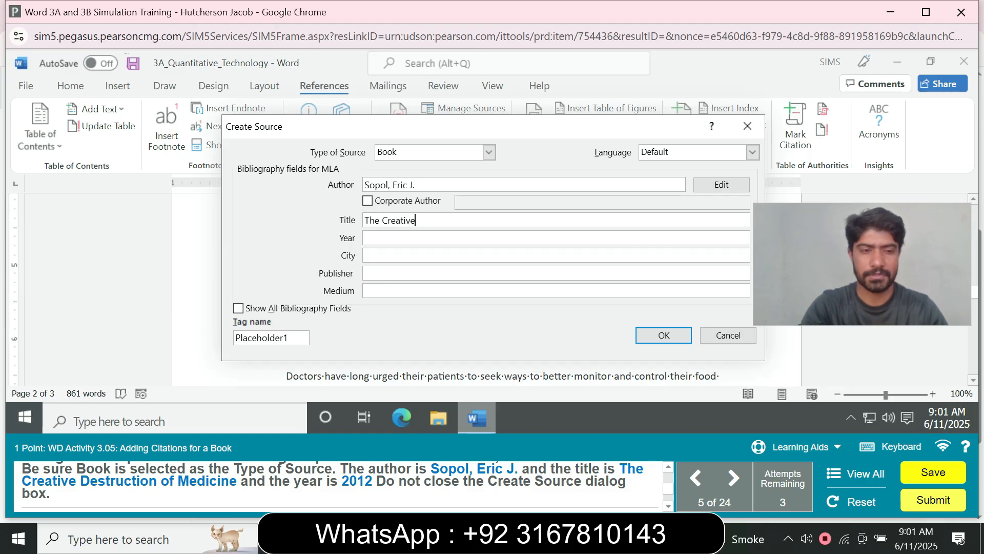
type(" Des")
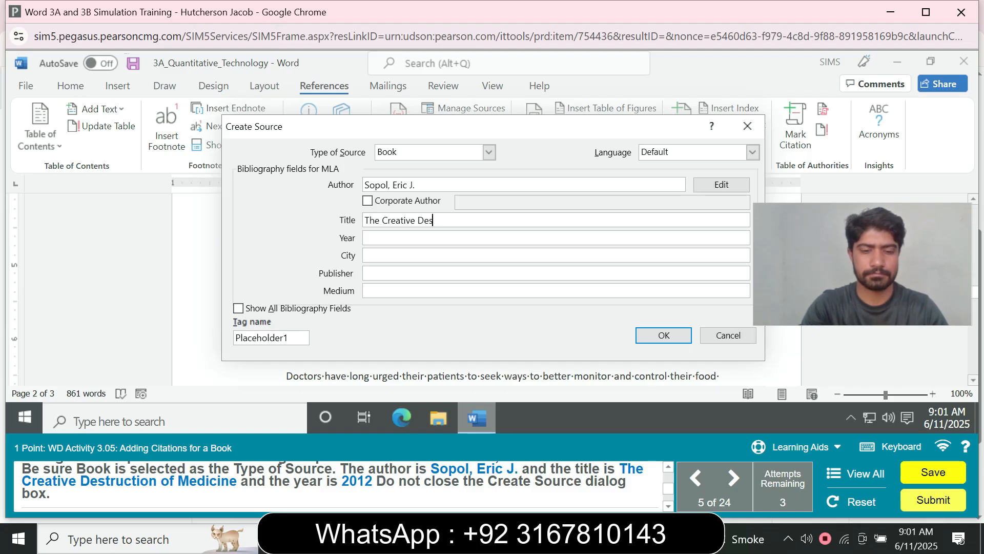
type("tr")
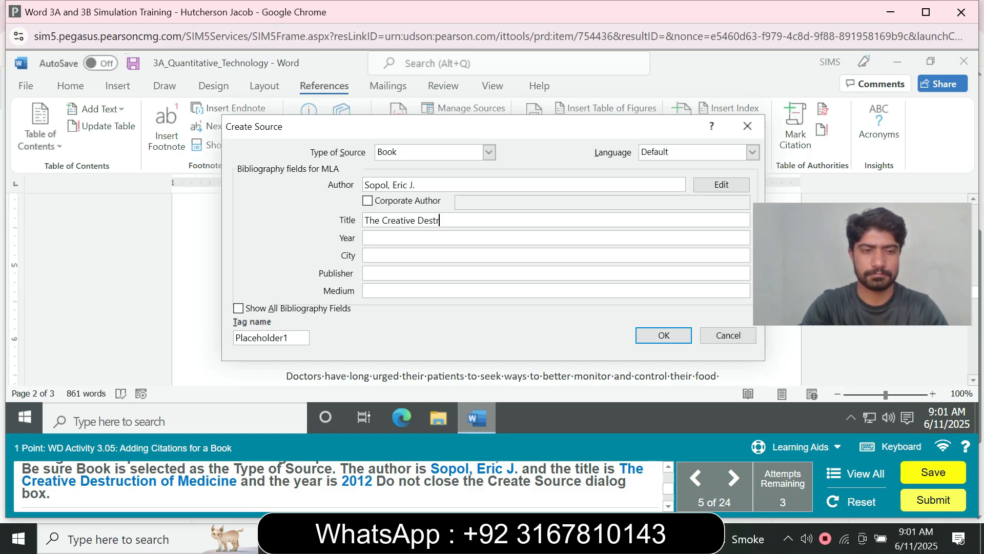
type("o")
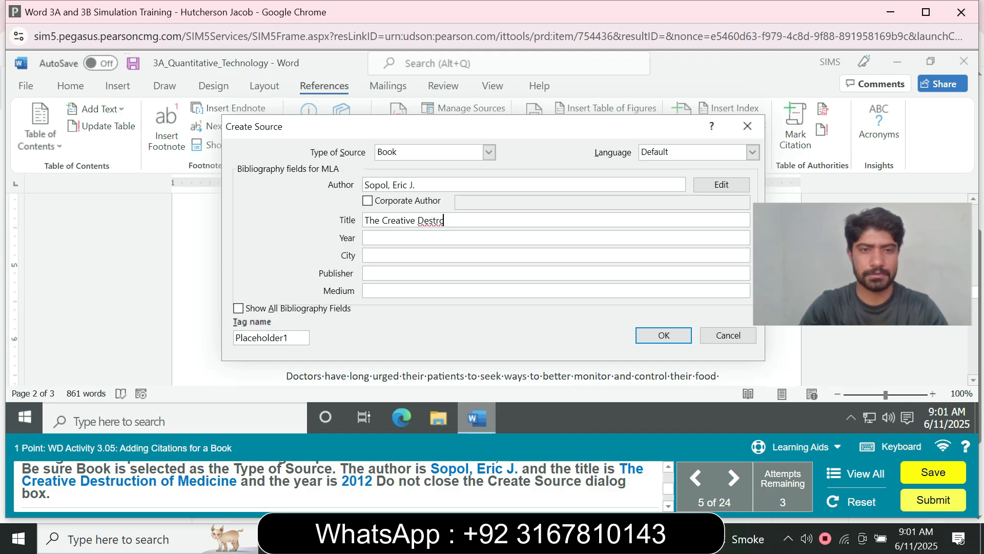
key("BackSpace")
type("u")
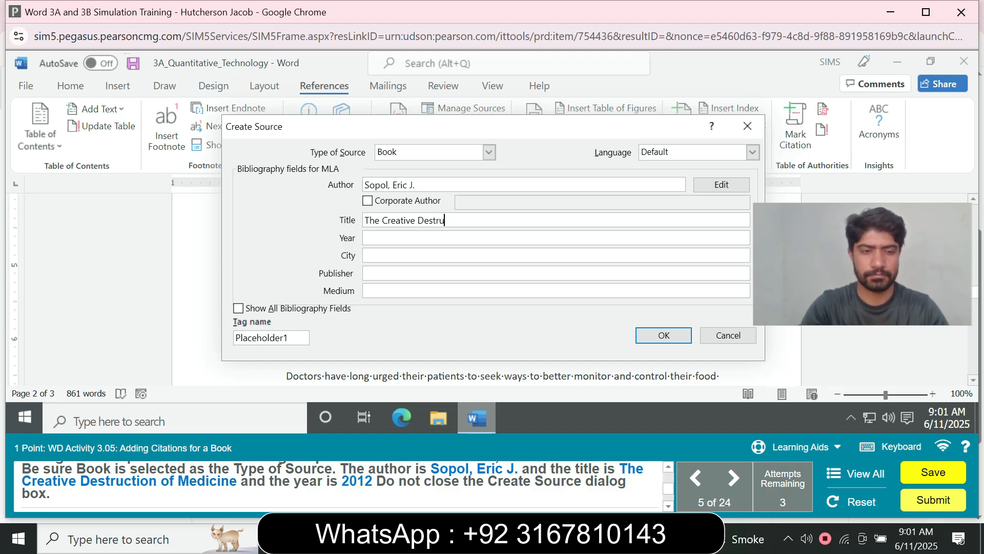
type("ction ")
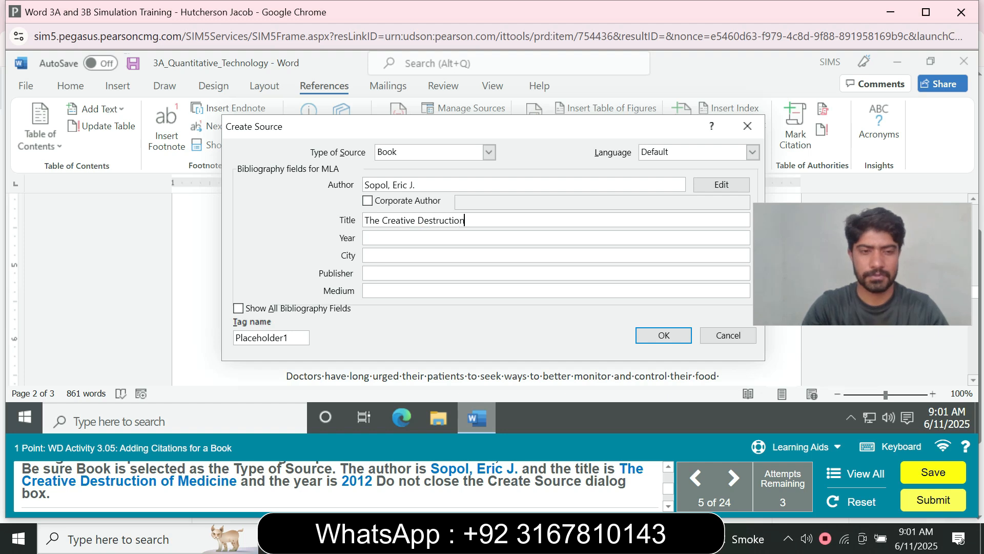
type("of")
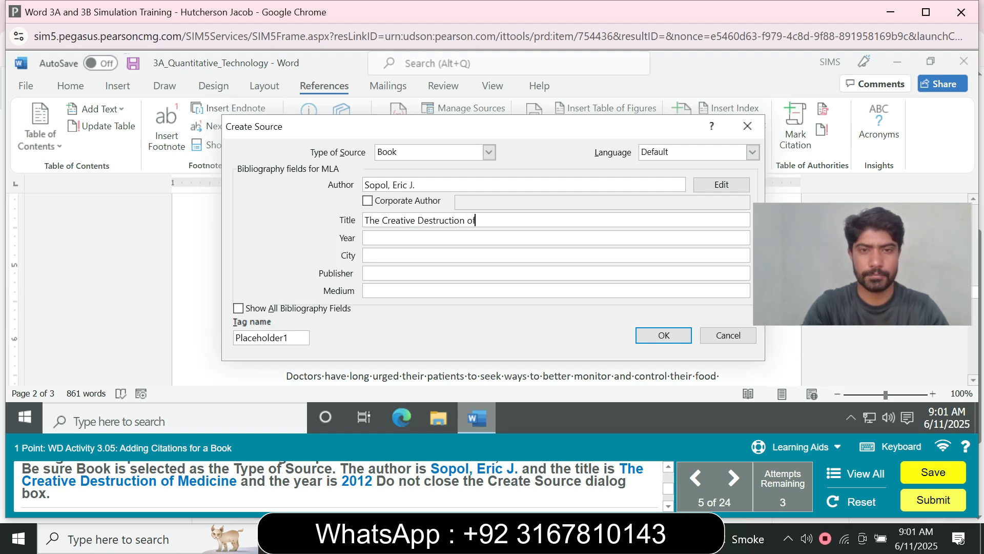
type(" Me")
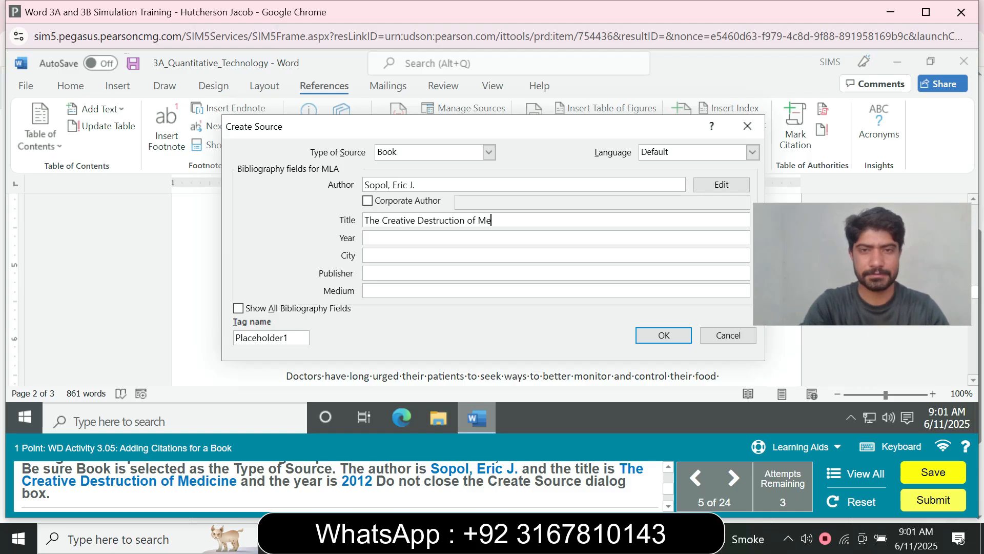
type("dic")
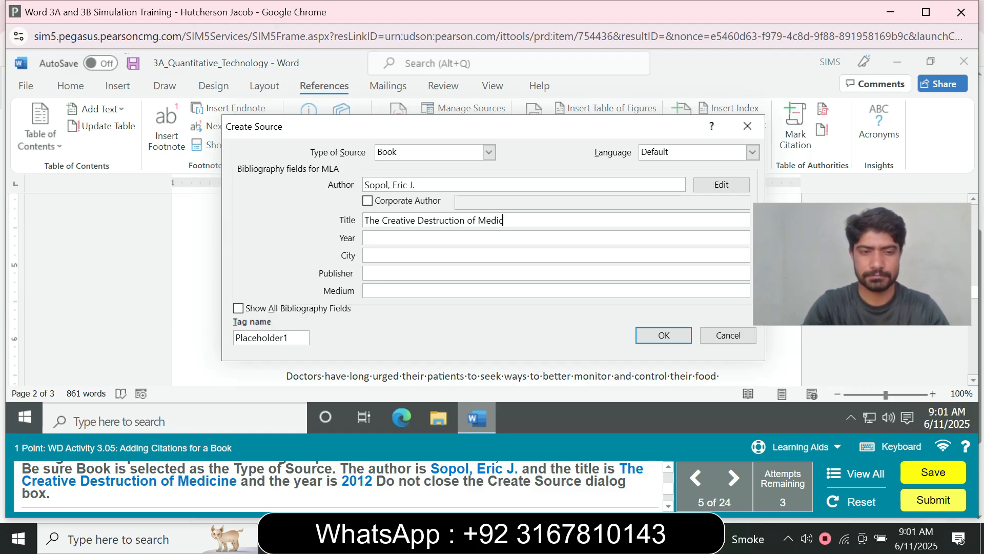
type("ine")
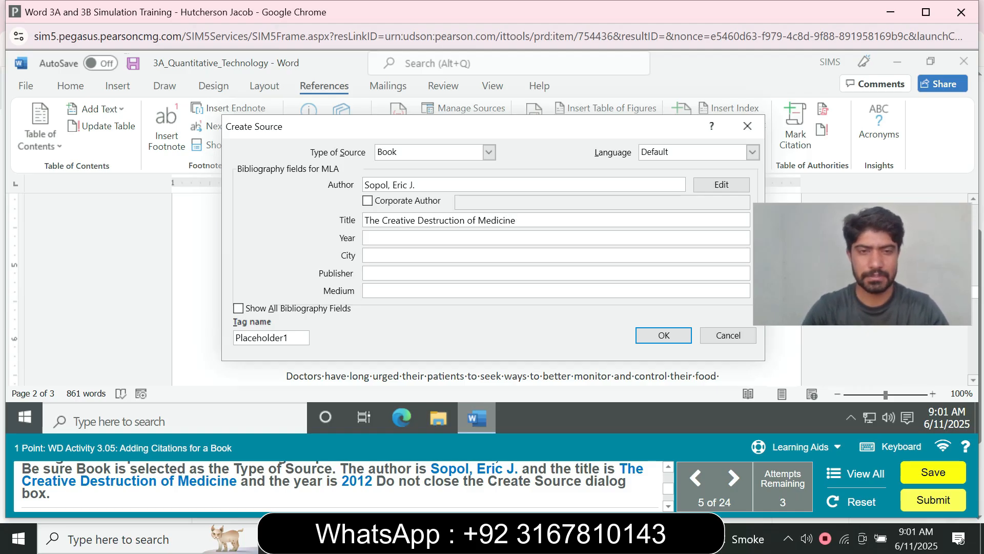
key("Tab")
type("2012")
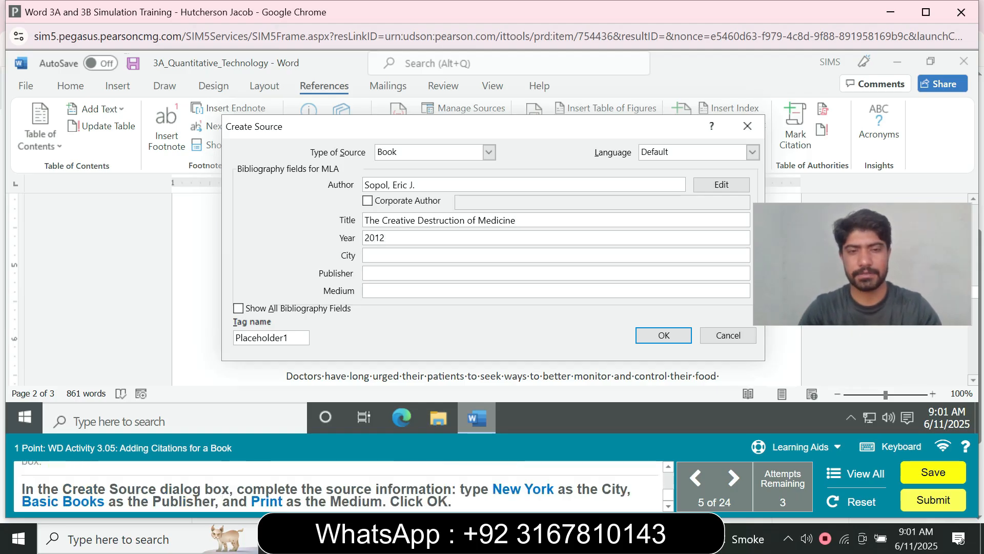
Step: Complete the book source with city New York, publisher Basic Books and medium Print, and insert its citation
key("Tab")
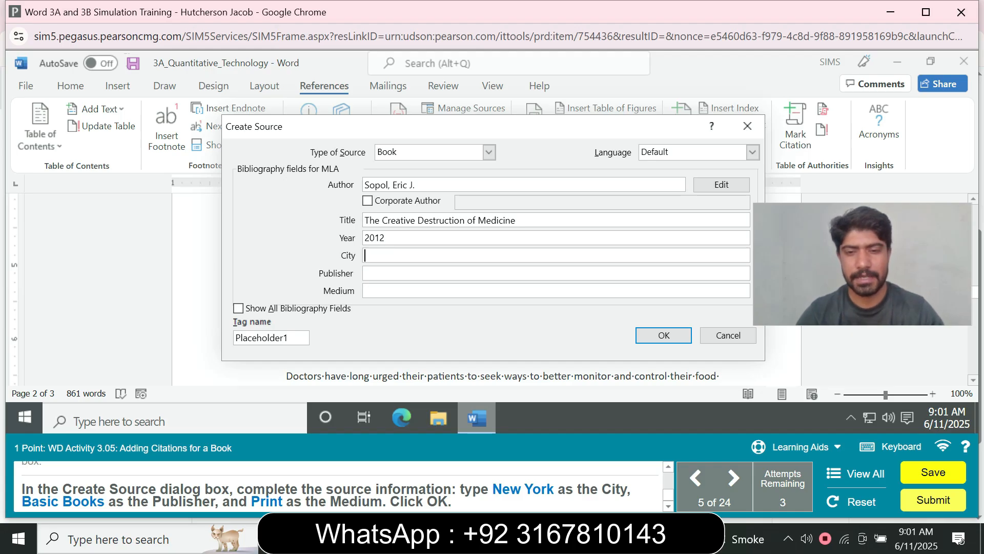
type("New")
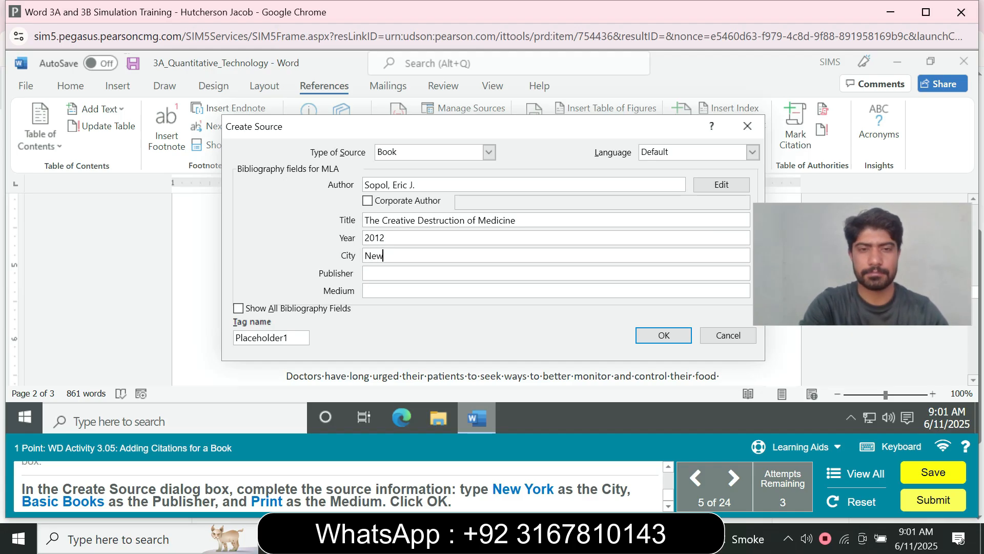
type(" York")
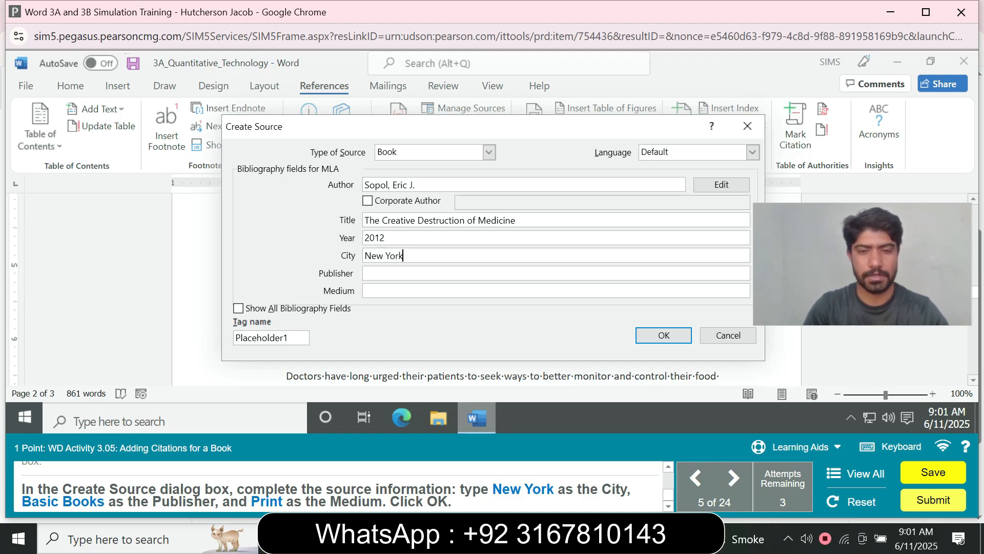
left_click(365, 272)
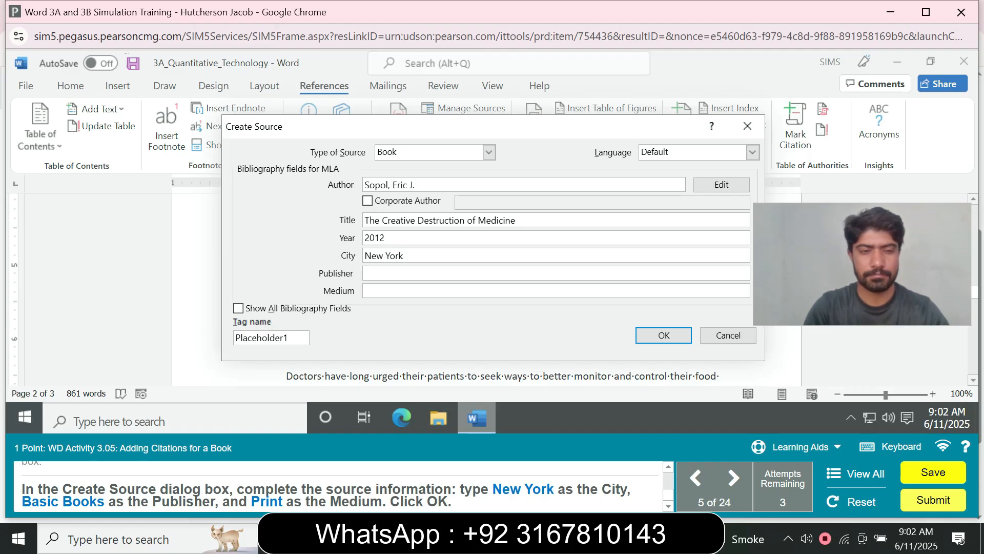
type("Ba")
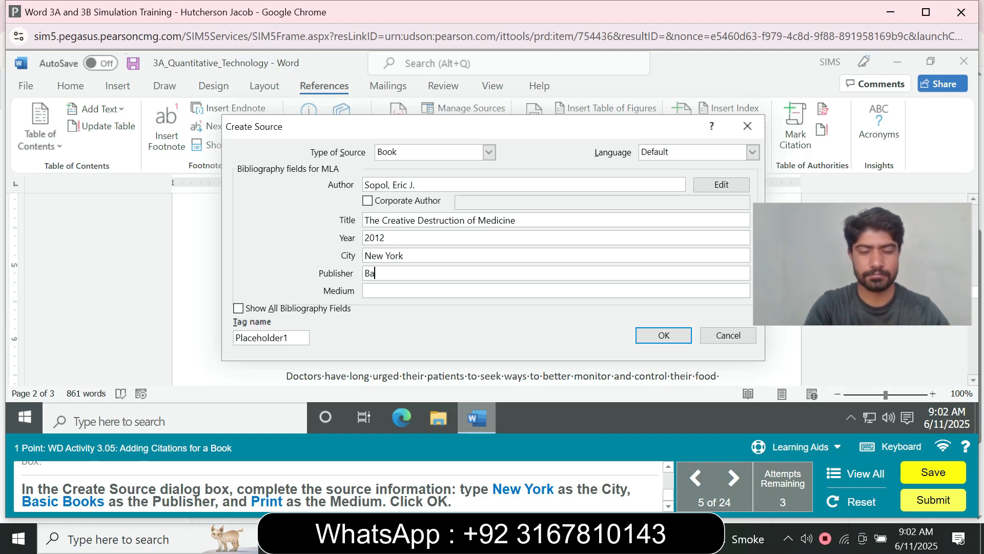
type("sic Books")
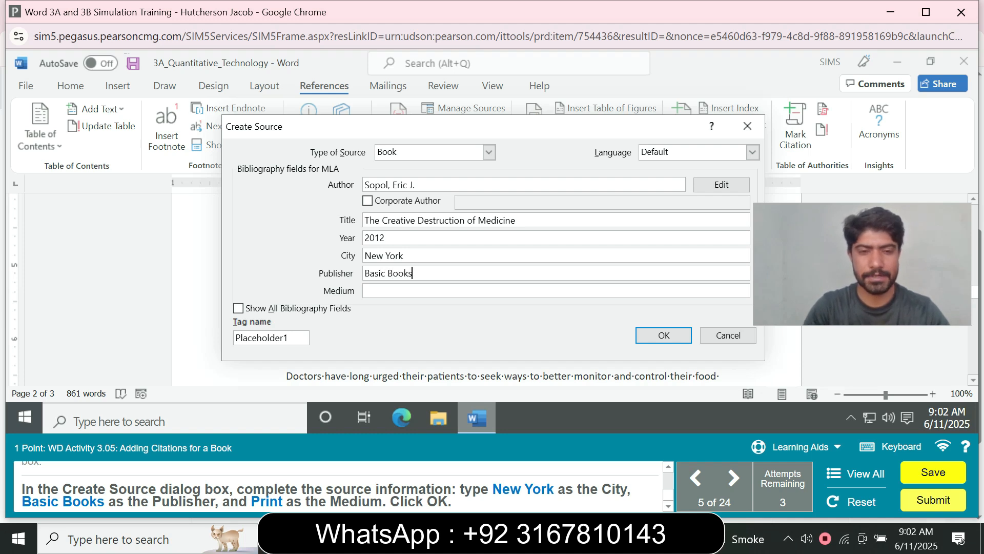
type("Print")
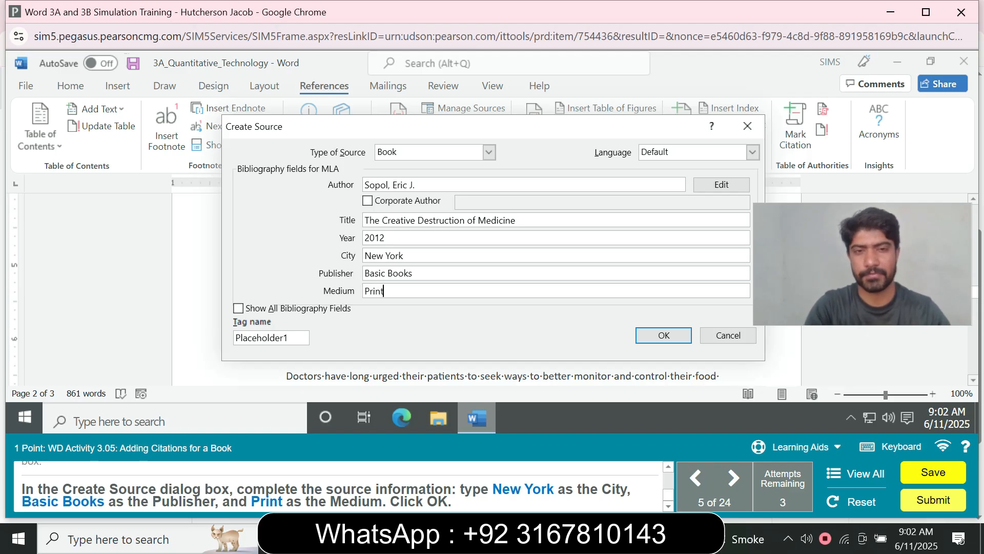
key("Return")
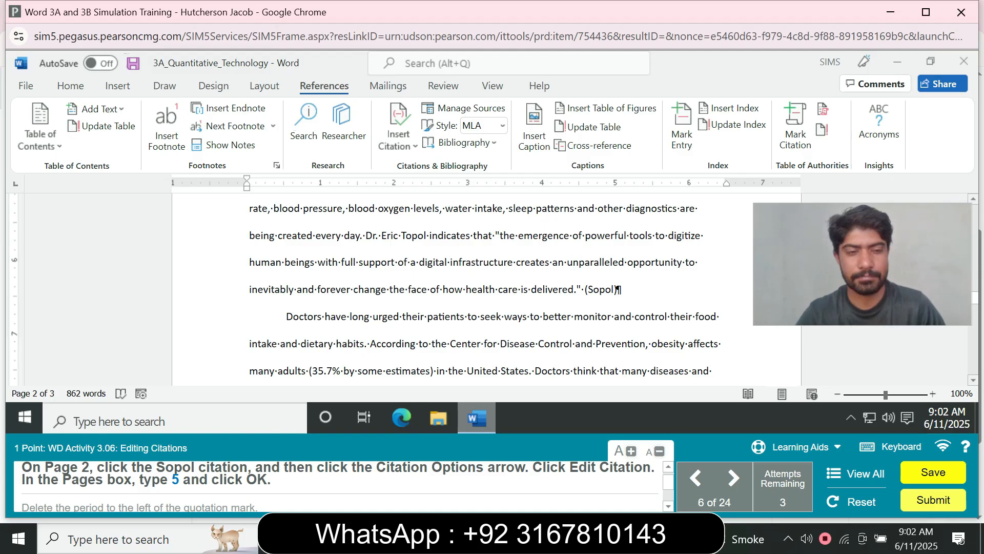
Step: Edit the book citation at the end of the "Accurate records" paragraph to add page number 5
left_click(605, 289)
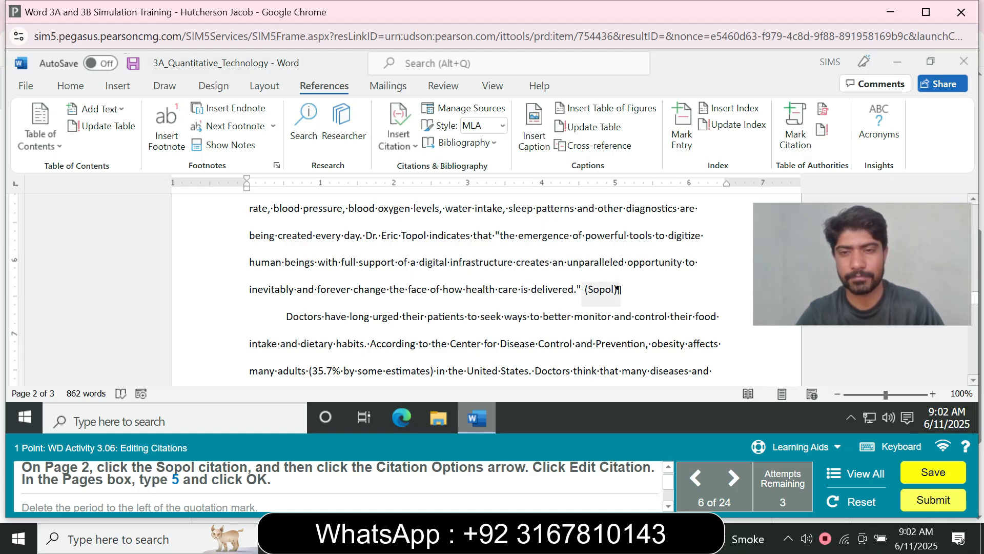
left_click(628, 290)
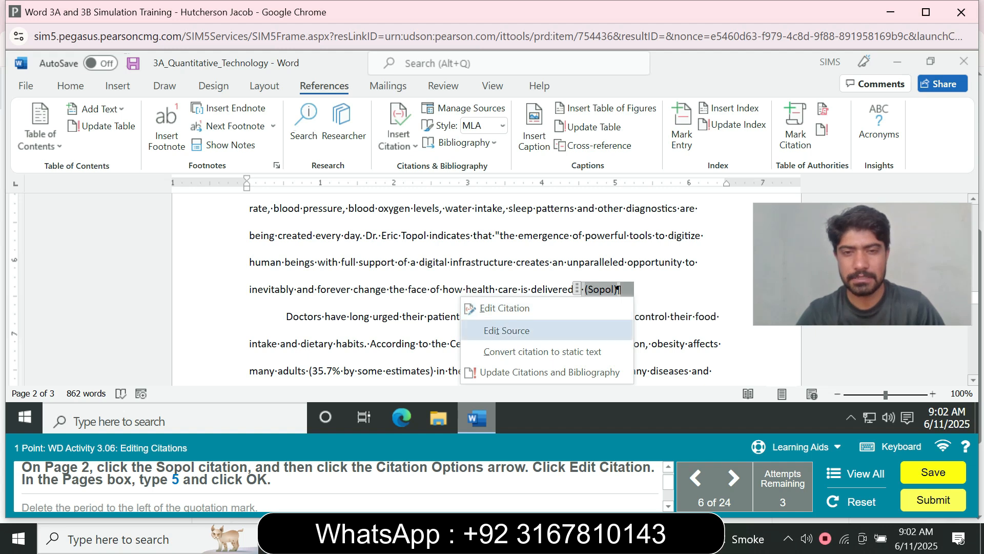
left_click(505, 308)
type("5")
key("Return")
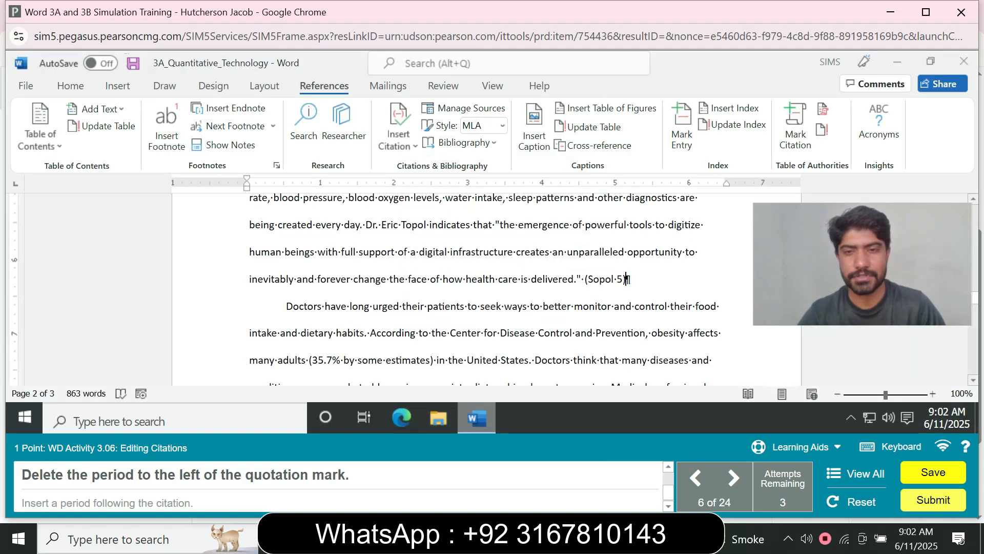
Step: Delete the period before the closing quotation mark and insert a period after the book citation
left_click_drag(584, 279, 577, 279)
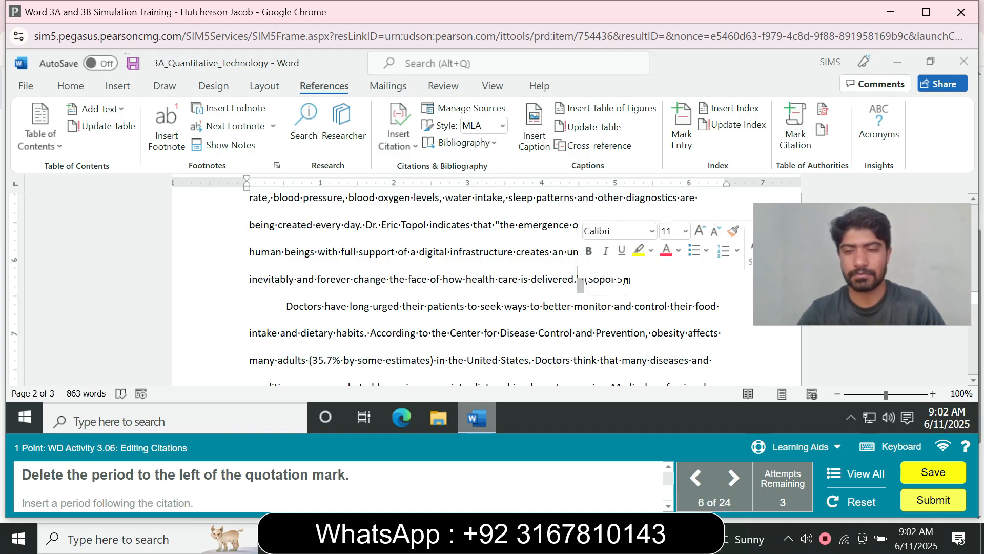
key("Delete")
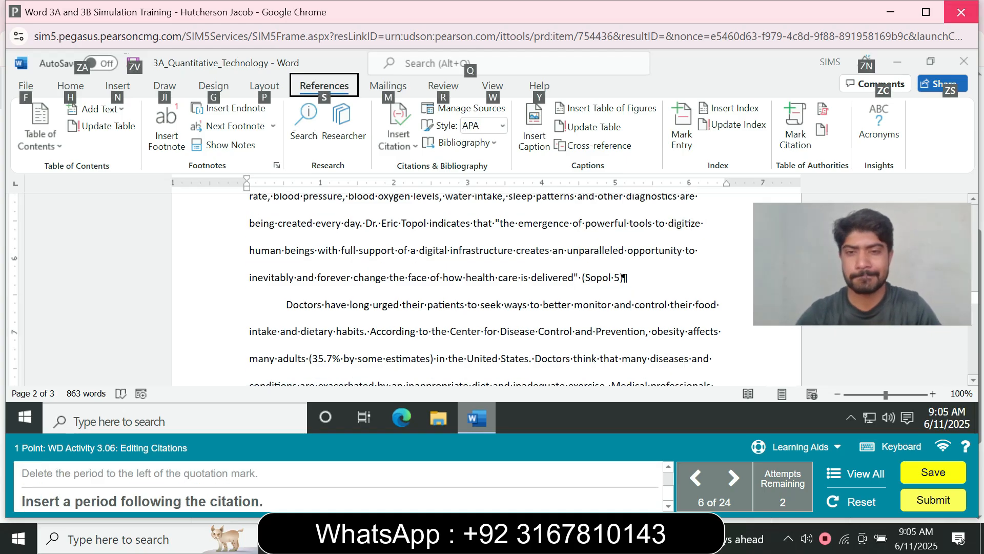
left_click(640, 331)
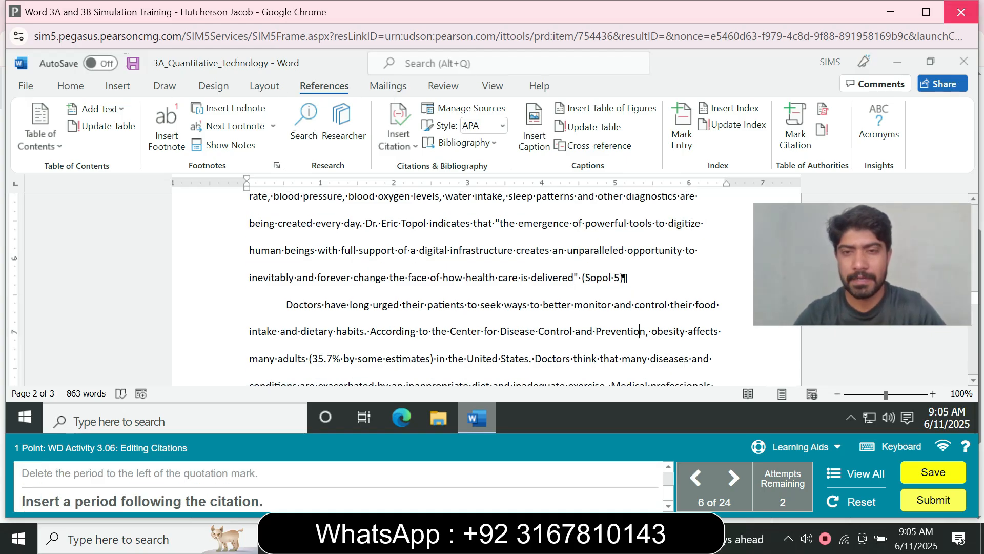
left_click(624, 278)
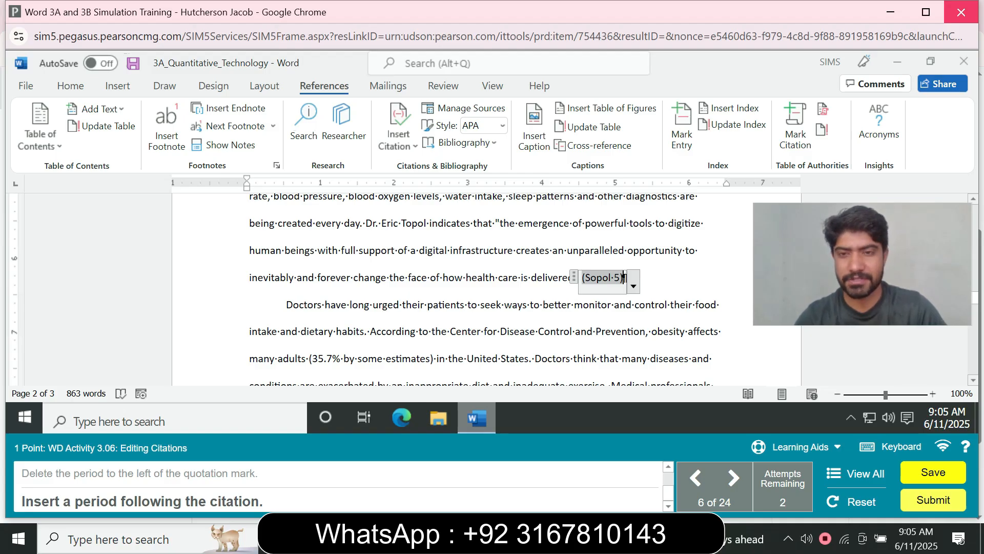
type(".")
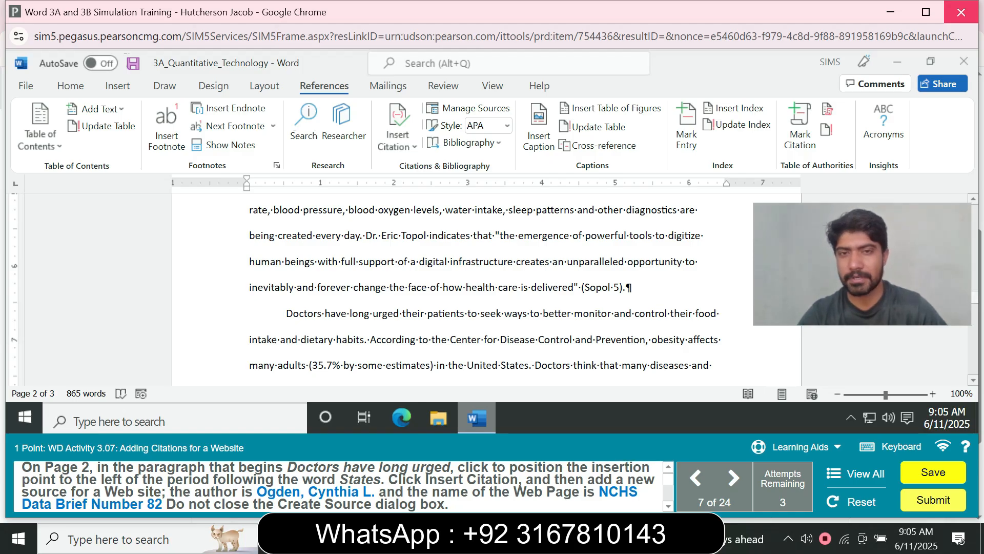
Step: Try to add a new citation source after the period following "States" in the "Doctors have long urged" paragraph
scroll(487, 287, "up", 10)
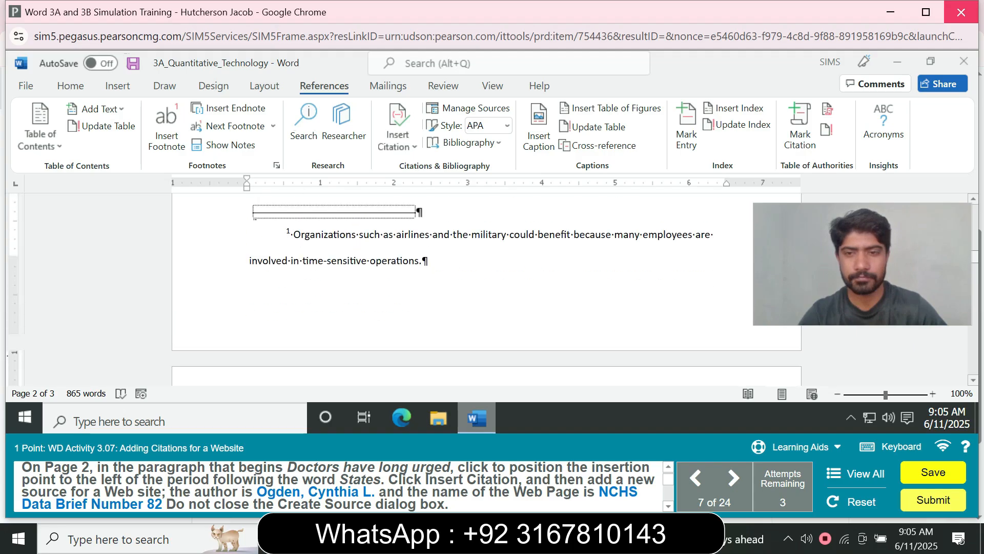
scroll(486, 287, "down", 3)
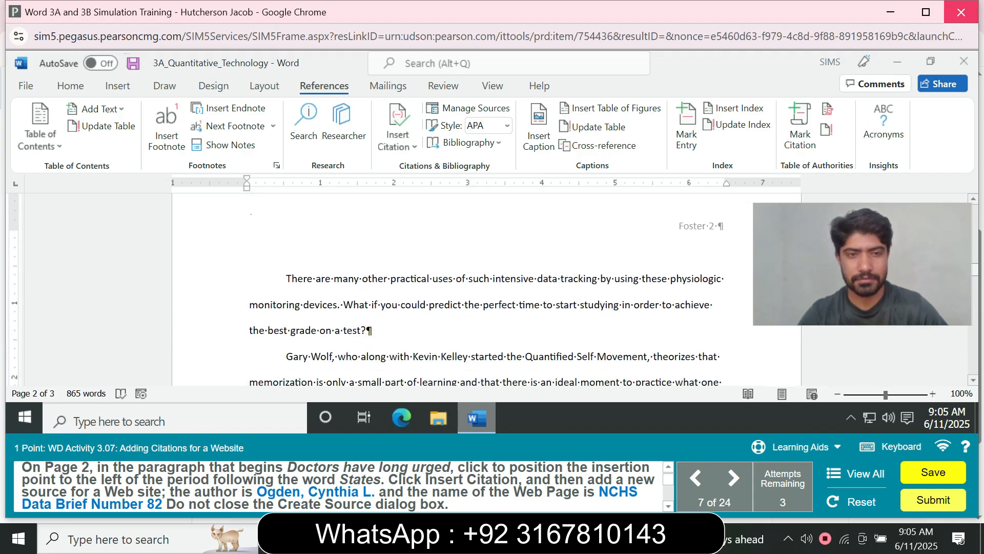
scroll(487, 287, "down", 2)
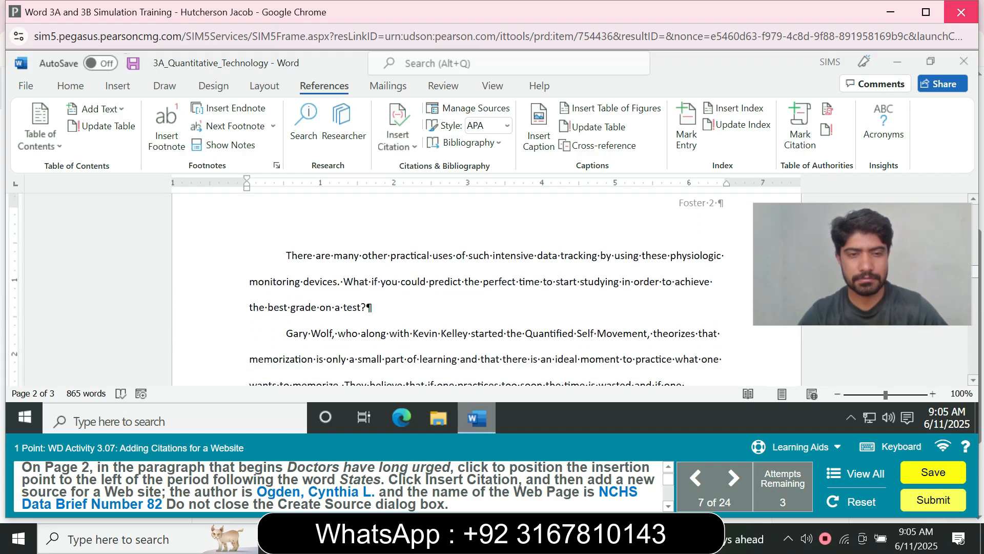
scroll(487, 287, "down", 2)
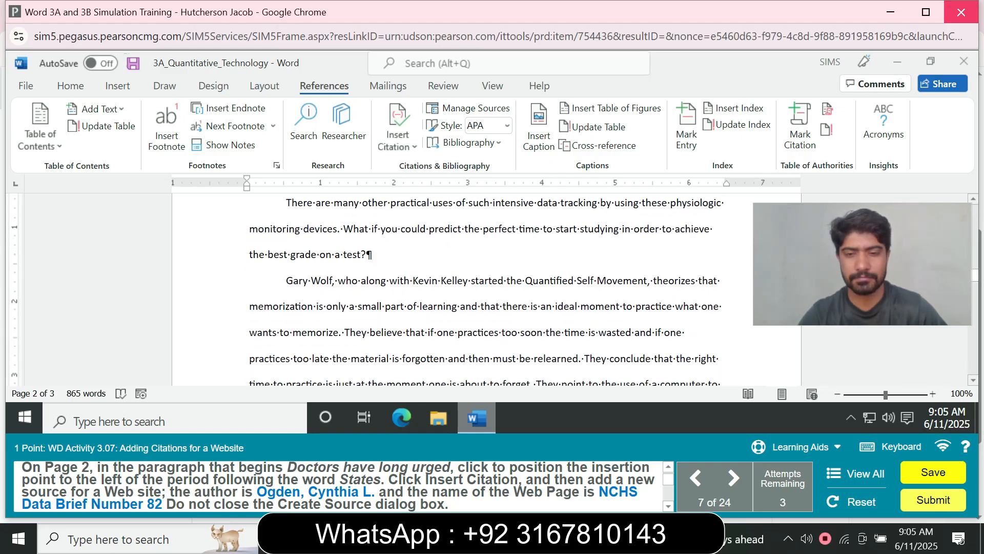
scroll(487, 287, "down", 13)
key("alt")
key("alt")
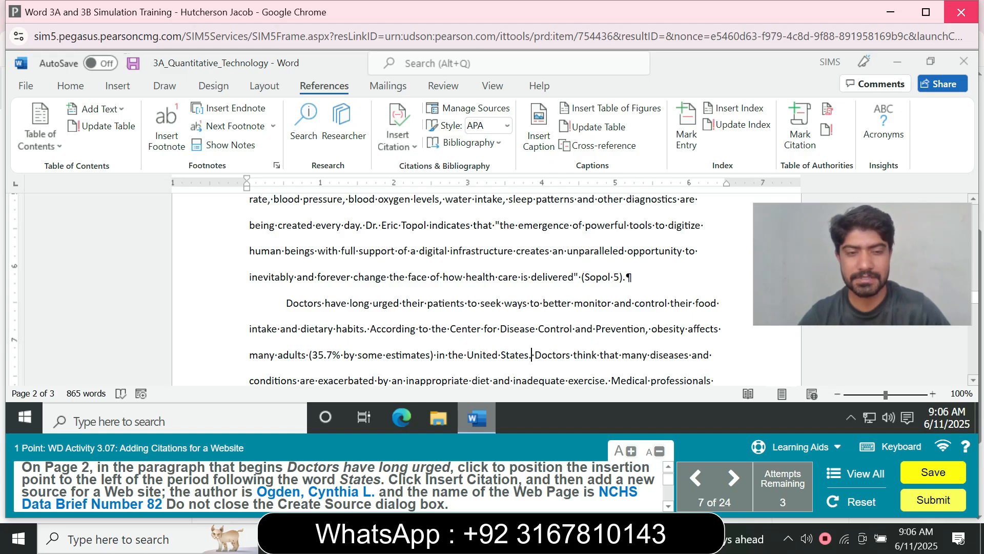
left_click(532, 354)
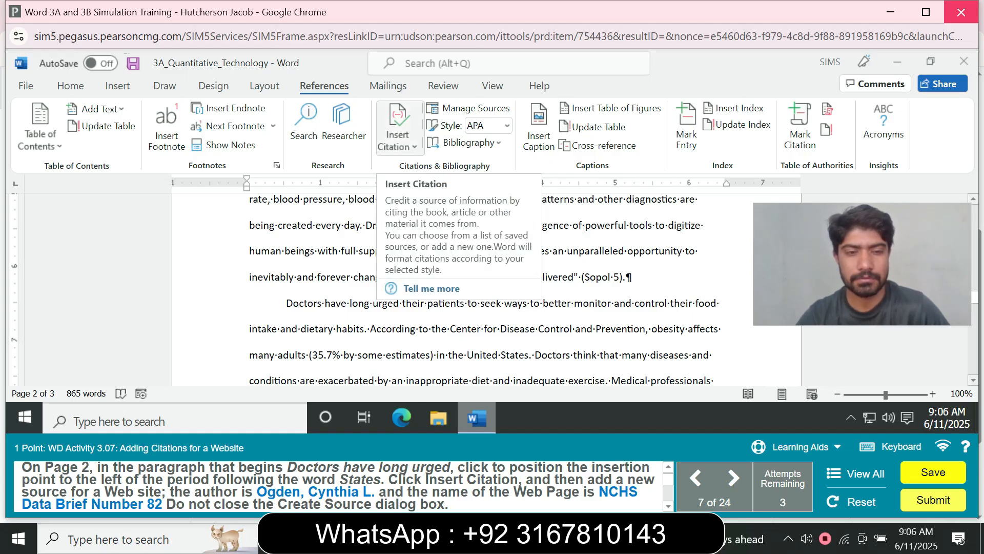
left_click(398, 128)
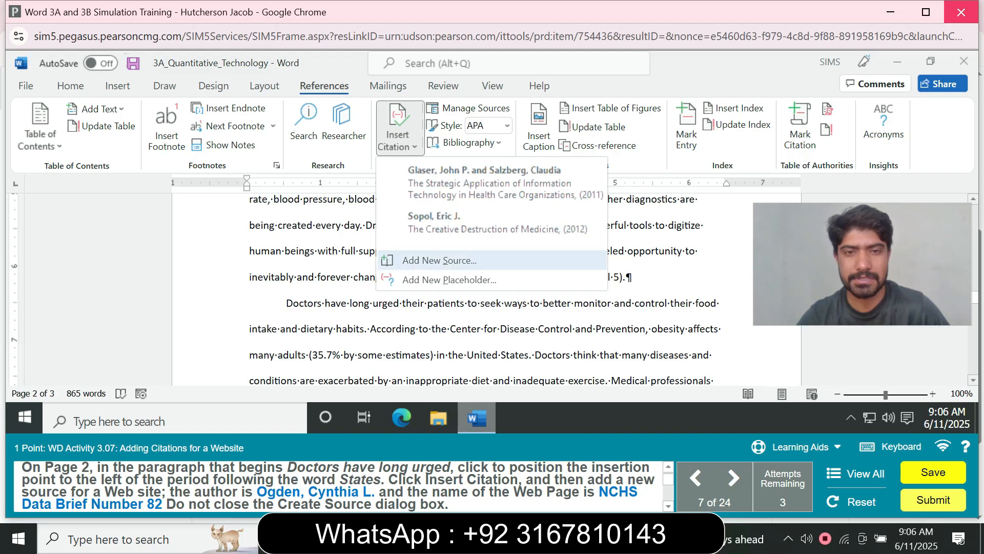
left_click(440, 260)
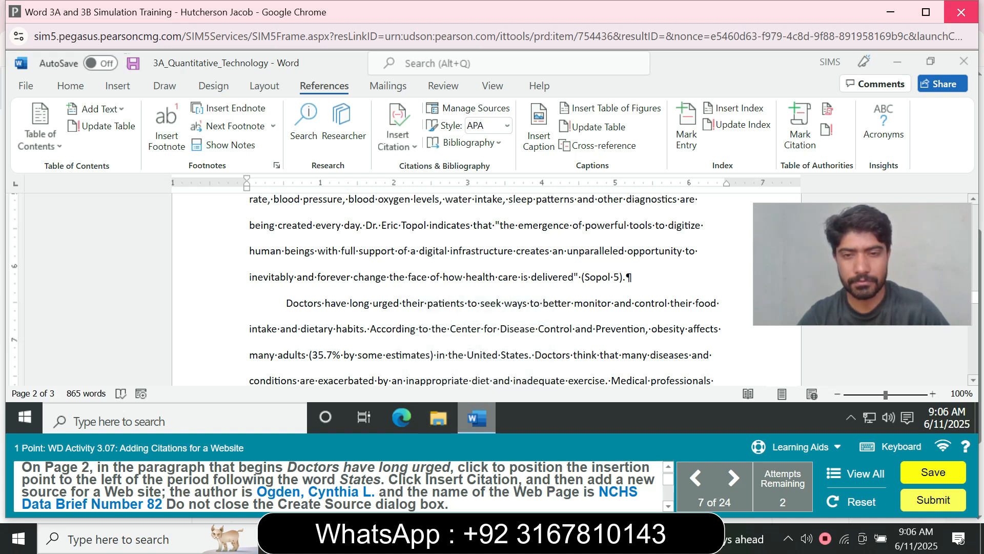
Step: Start a new citation source before the period following "States" in the "Doctors have long urged" paragraph, with Web site as its type
left_click(532, 354)
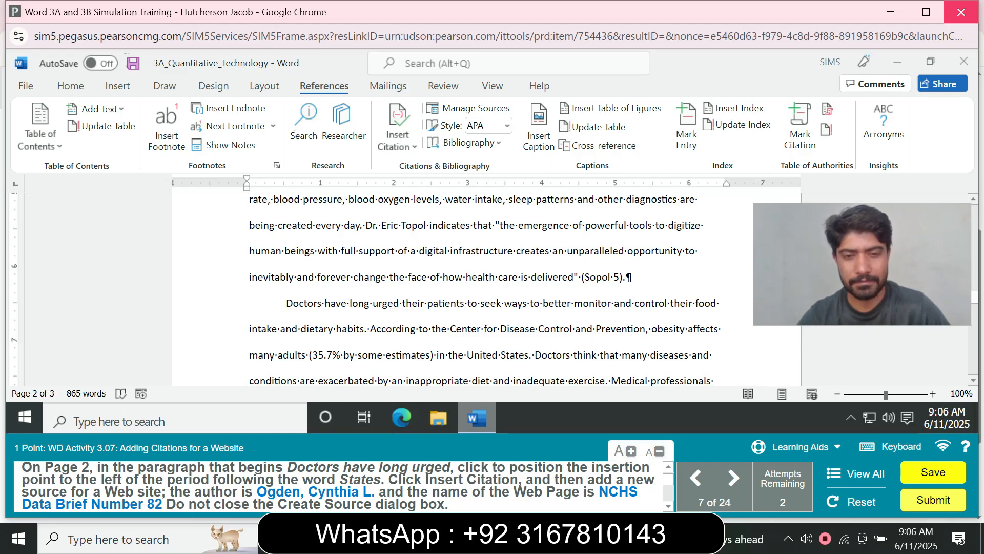
left_click(397, 135)
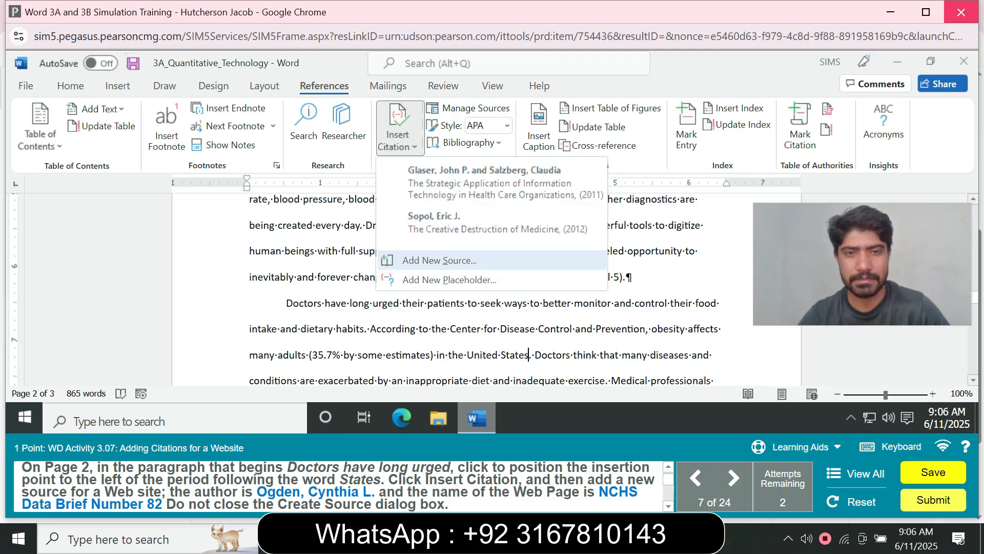
left_click(436, 260)
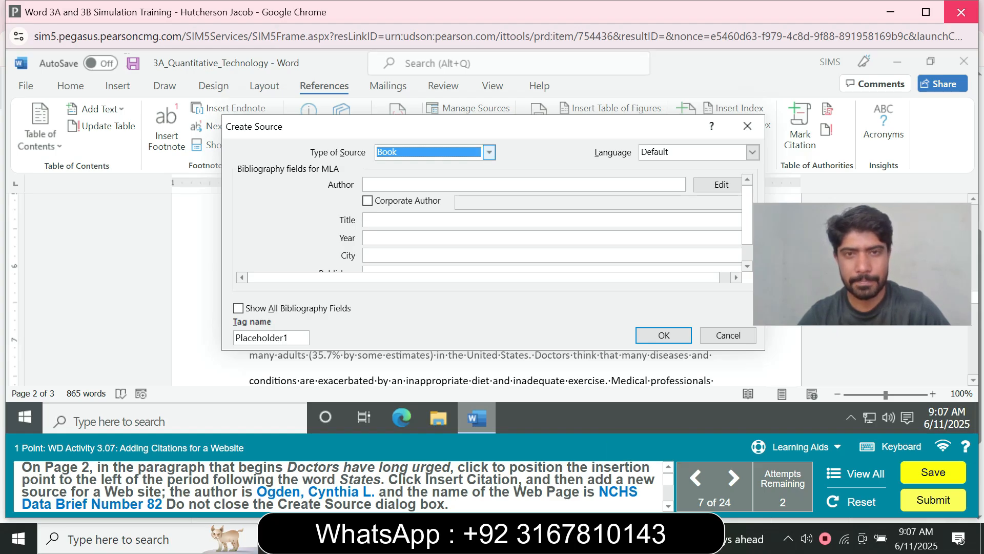
left_click(489, 152)
key("Down")
key("Down")
key("Down")
key("Down")
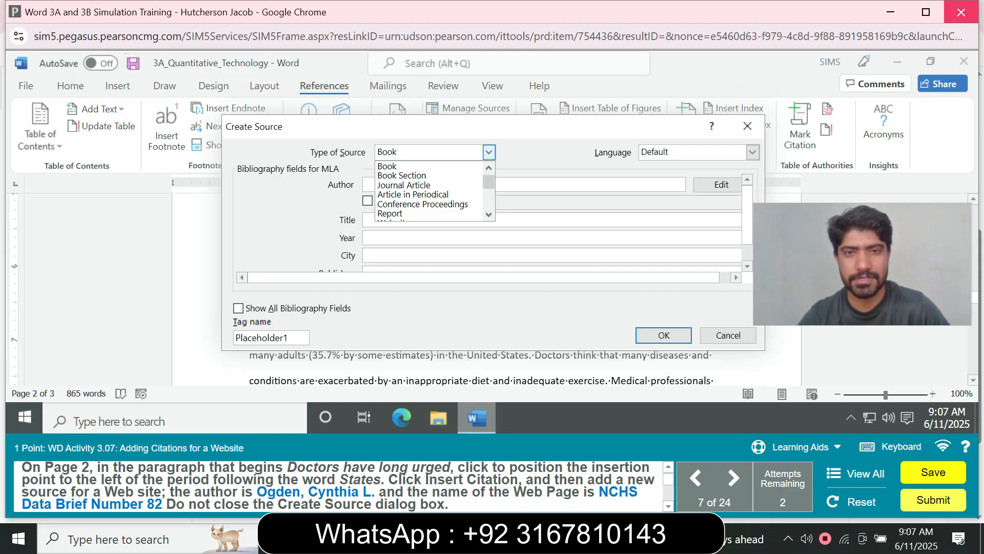
key("Return")
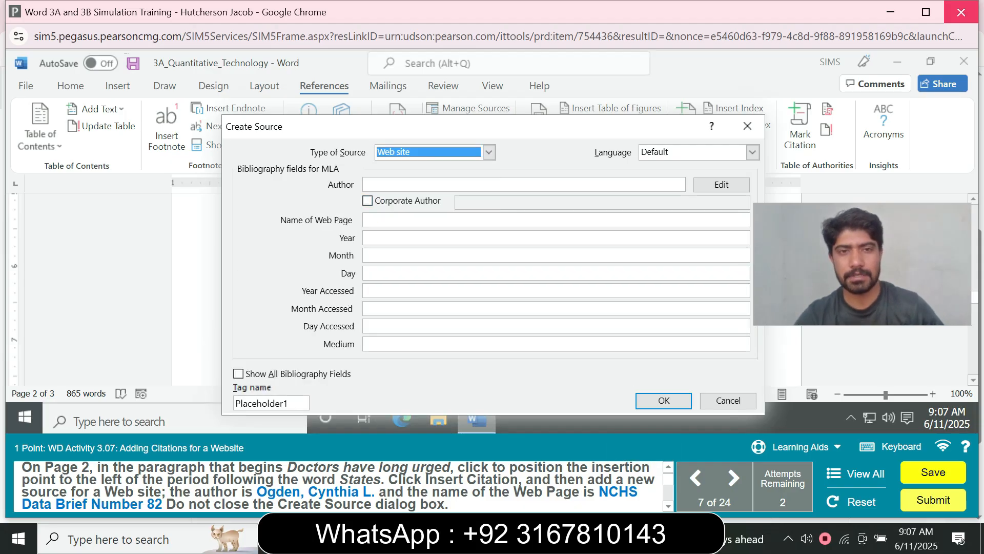
Step: Enter the author's full name given in the instructions for the new website source, surname first
left_click(461, 185)
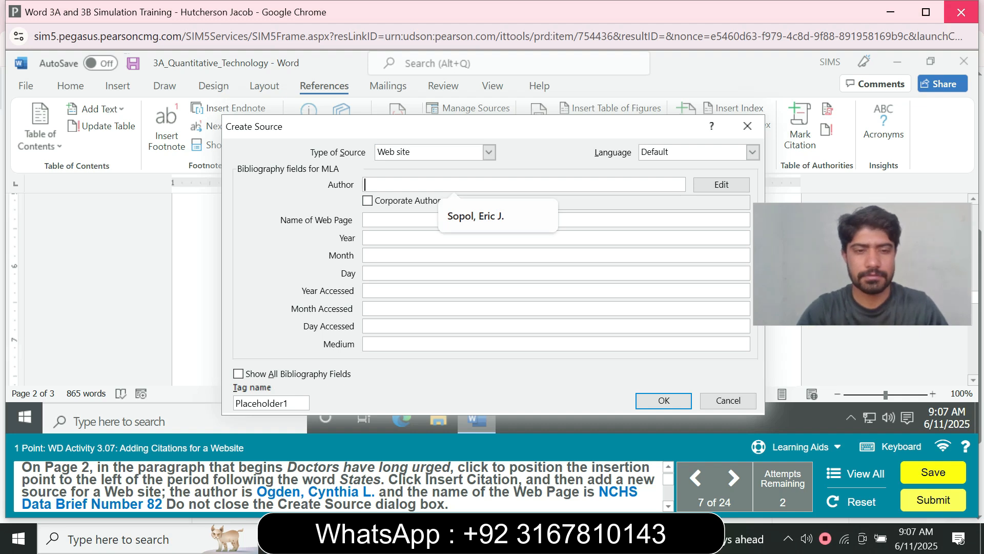
type("Ogden, ")
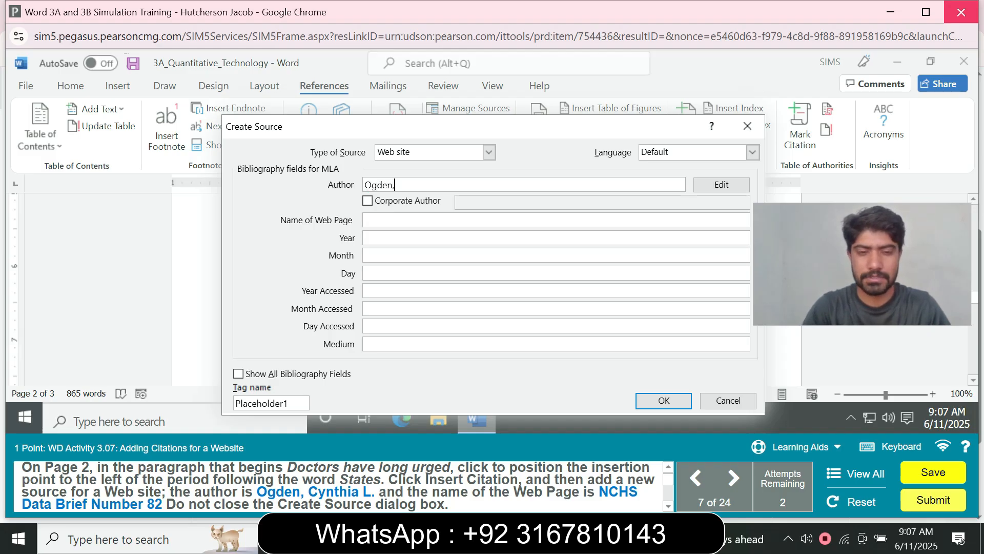
type("C")
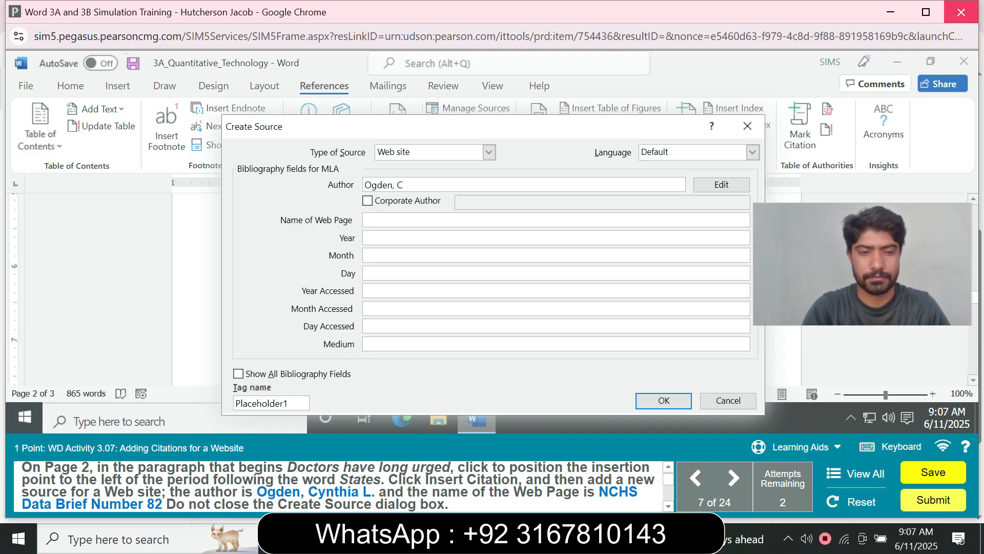
type("yn")
type("th")
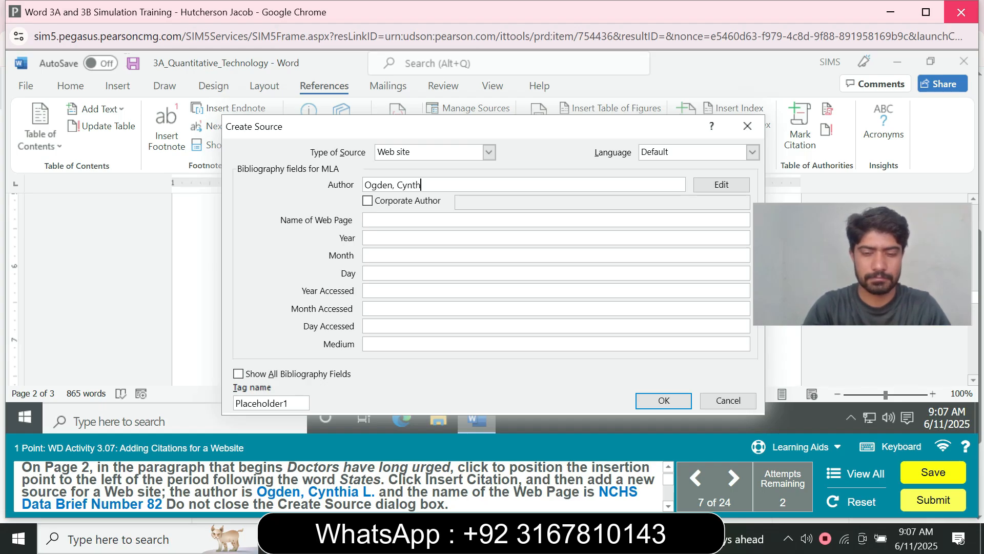
type("ia")
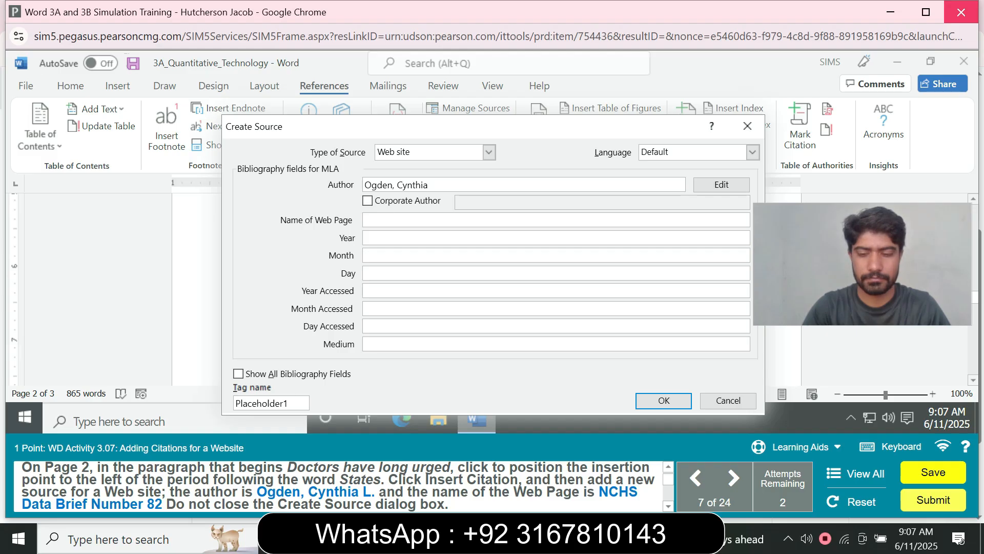
type(" L.")
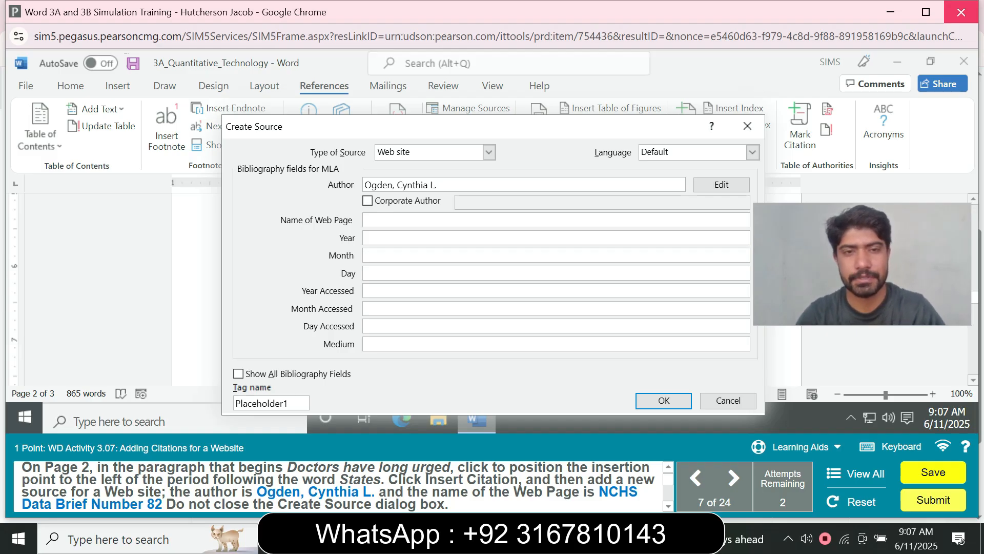
Step: Name the website source's web page NCHS Data Brief Number 82
left_click(365, 220)
type("NC")
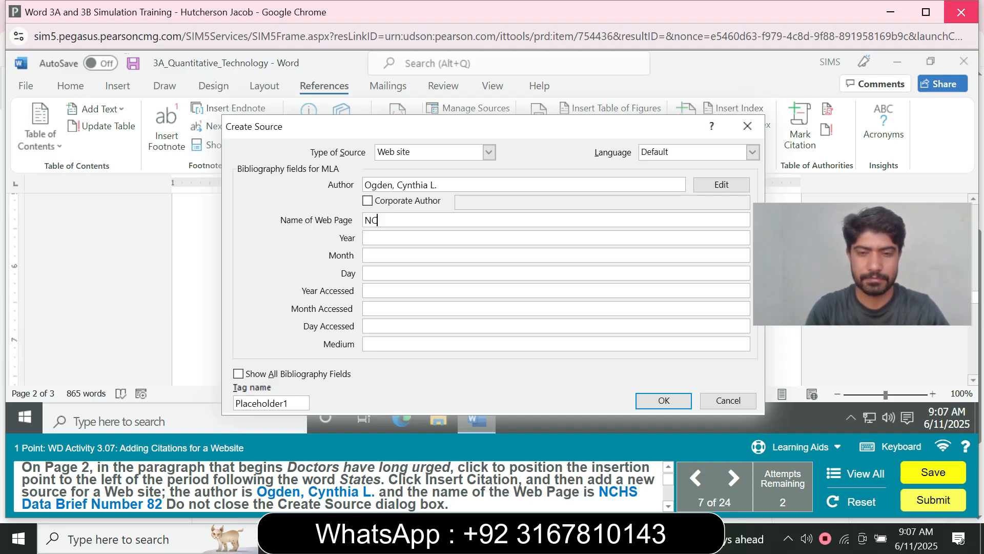
type("HS")
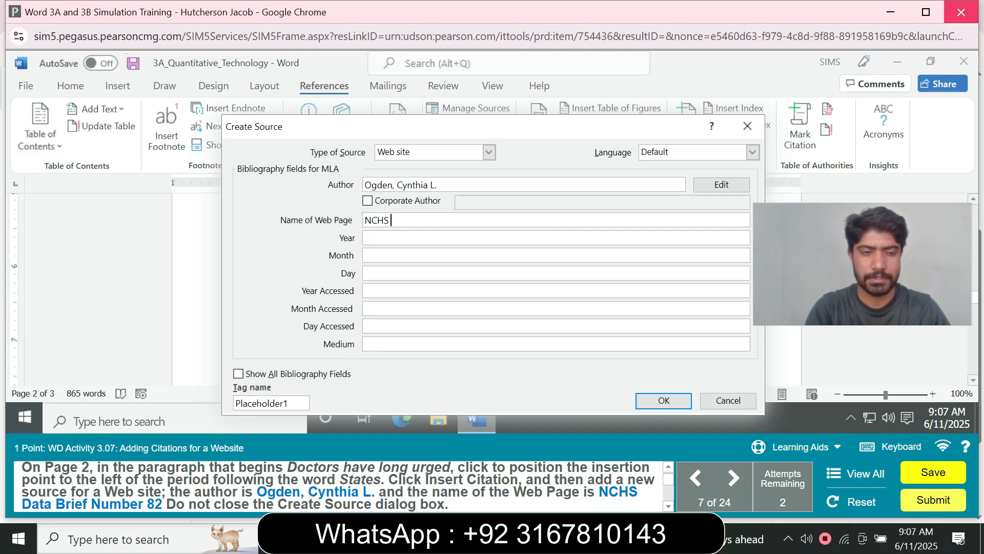
type(" Data")
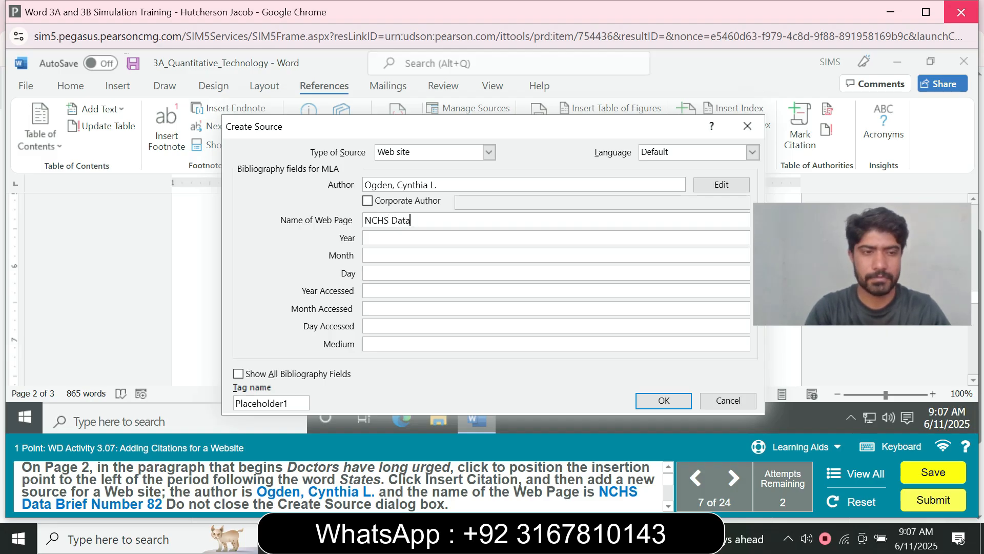
type(" Br")
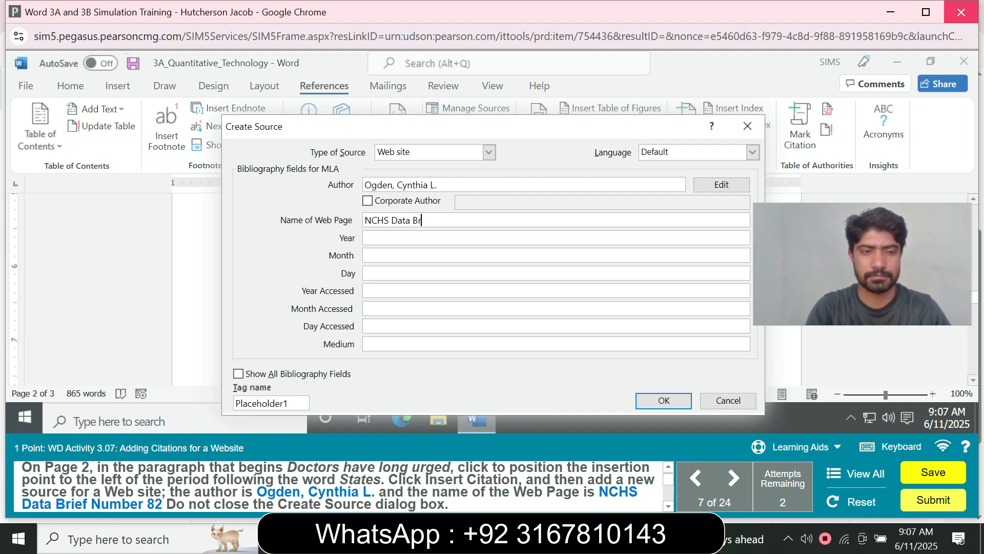
type("ief ")
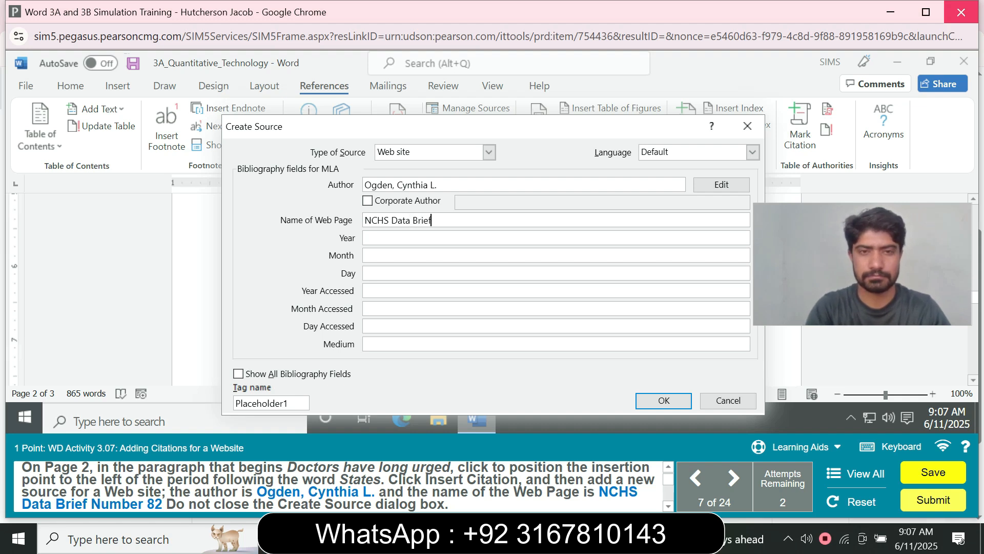
type("Numb")
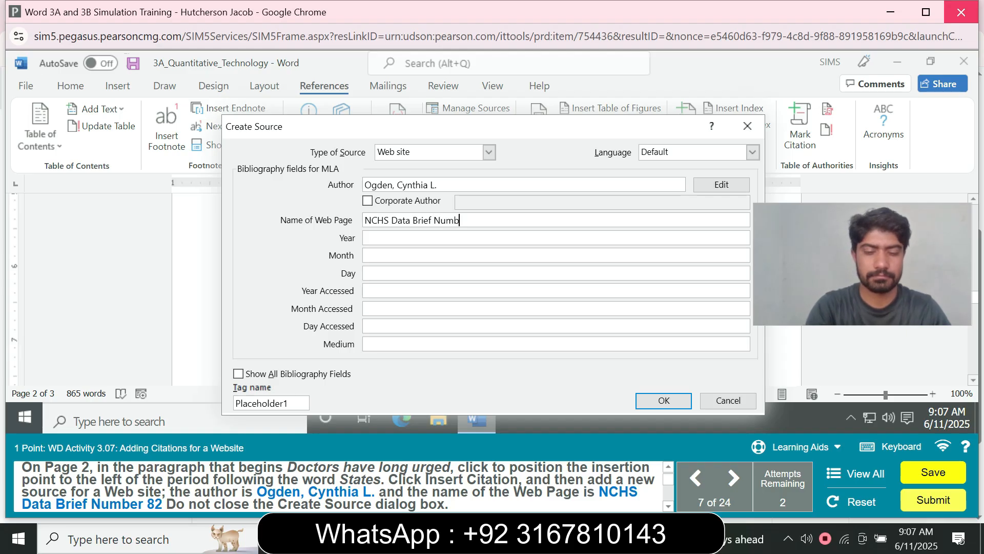
type("er 82")
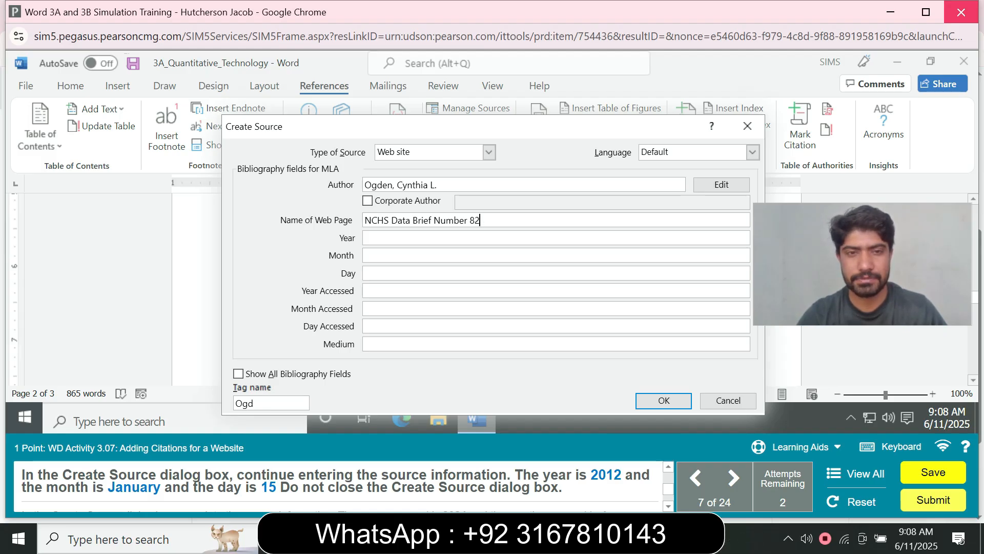
Step: Set the website source's publication date to year 2012, month January and day 15
key("Tab")
type("2012")
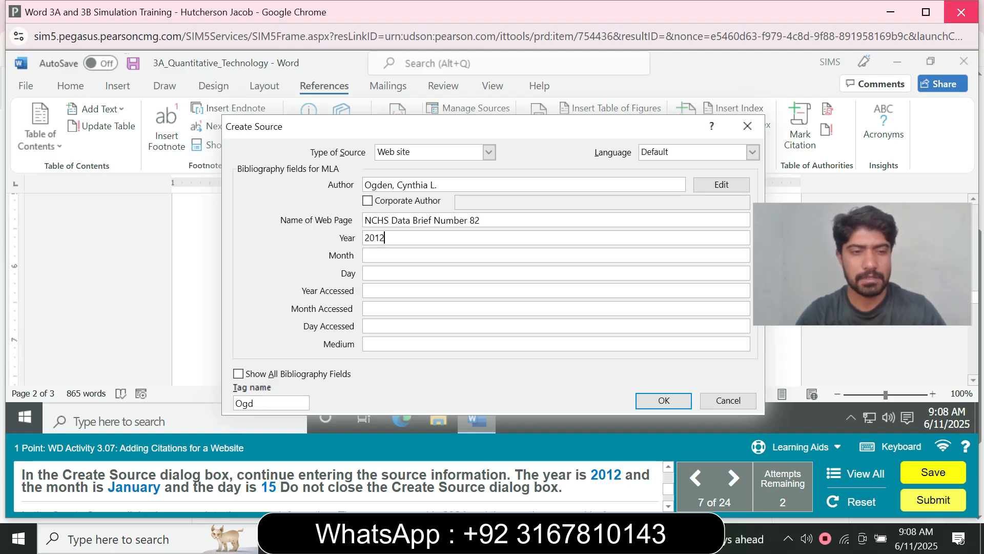
key("Tab")
type("J")
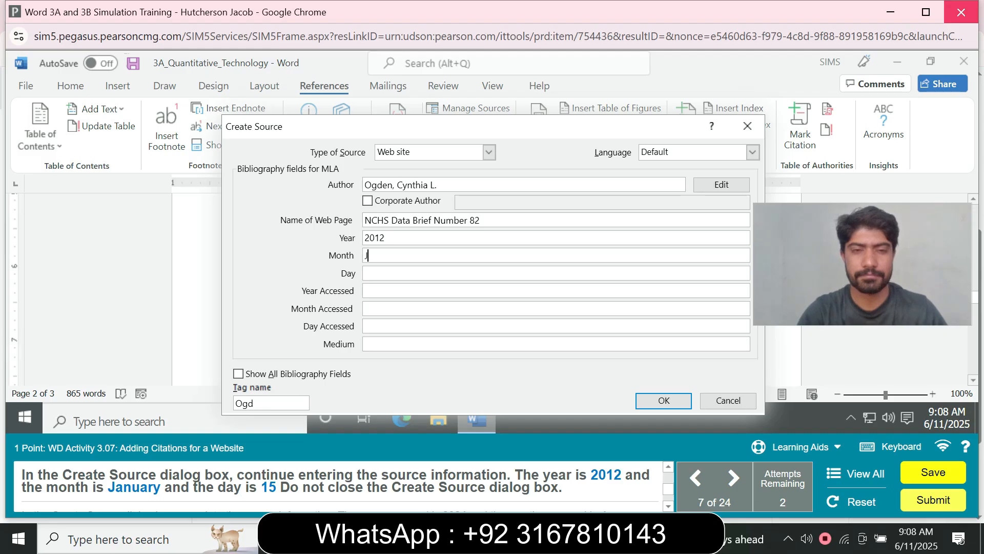
type("anuary")
key("Tab")
type("15")
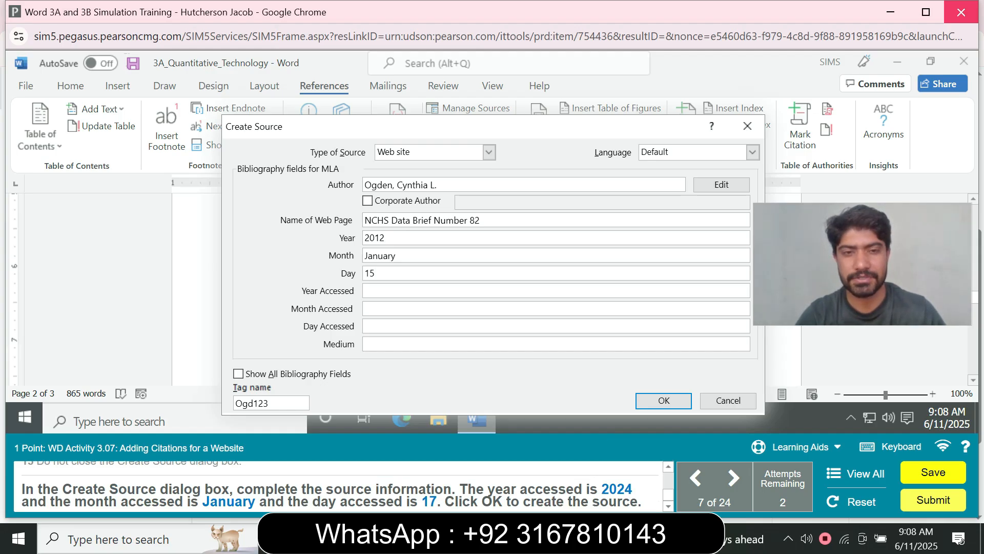
Step: Set the website source's access date to year 2024, month January and day 17, and create the source
key("Tab")
type("20")
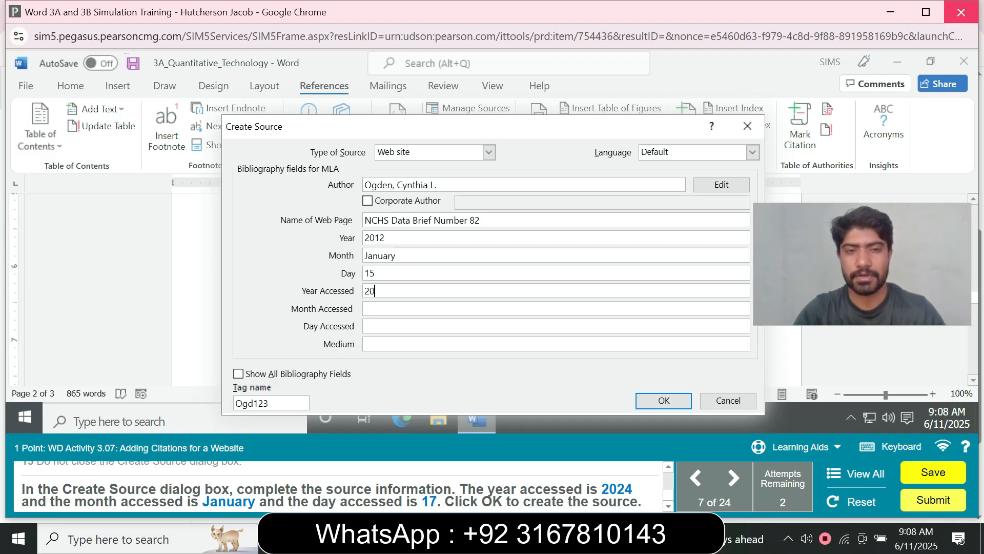
type("24")
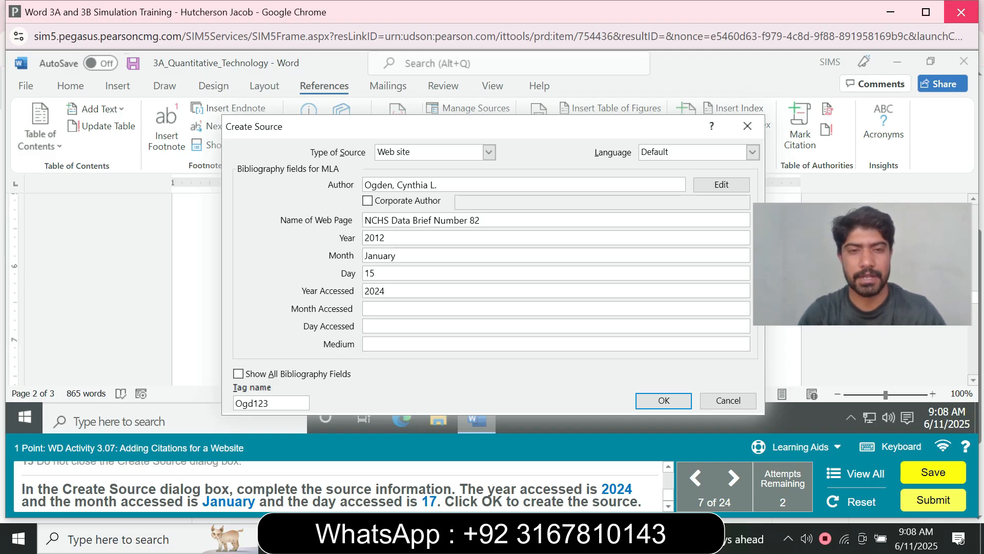
key("Tab")
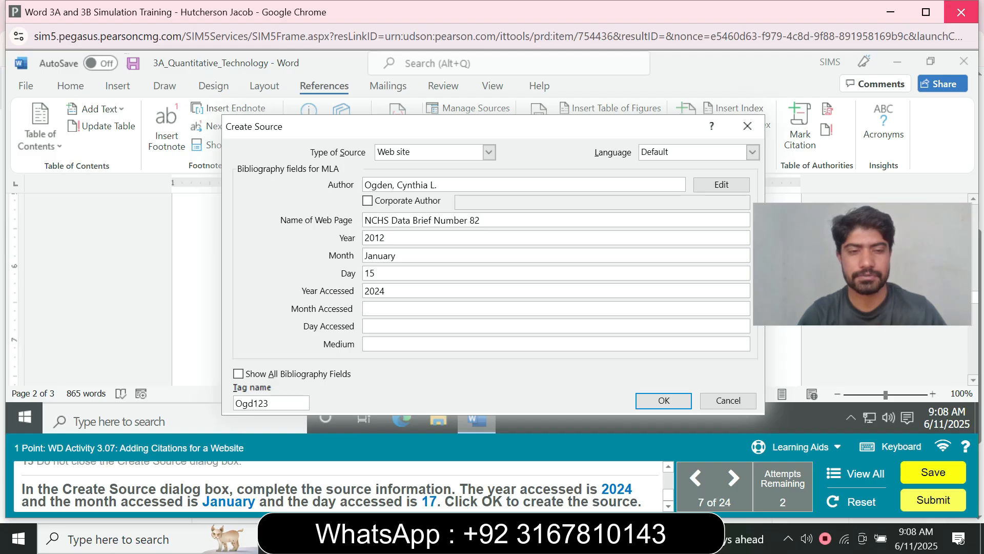
type("Ja")
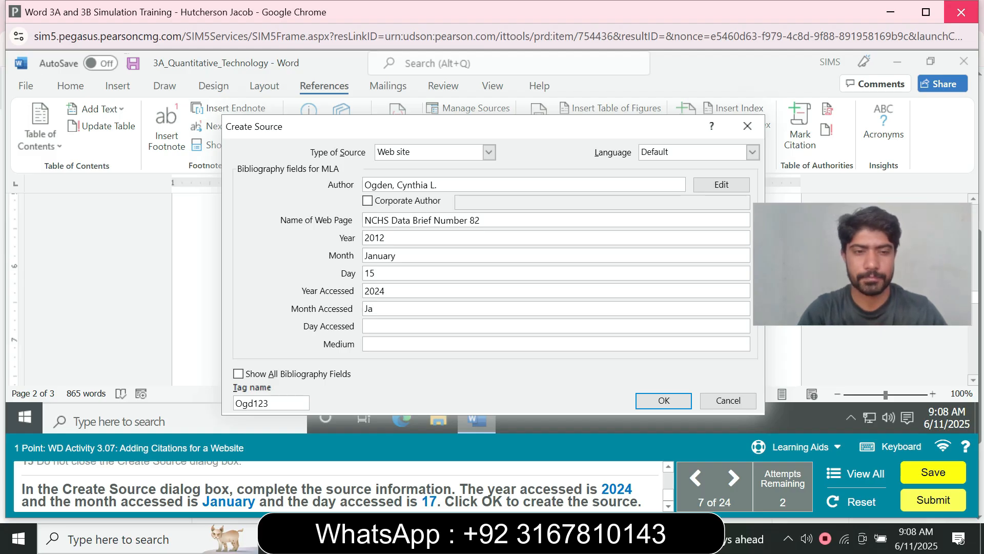
type("nuary")
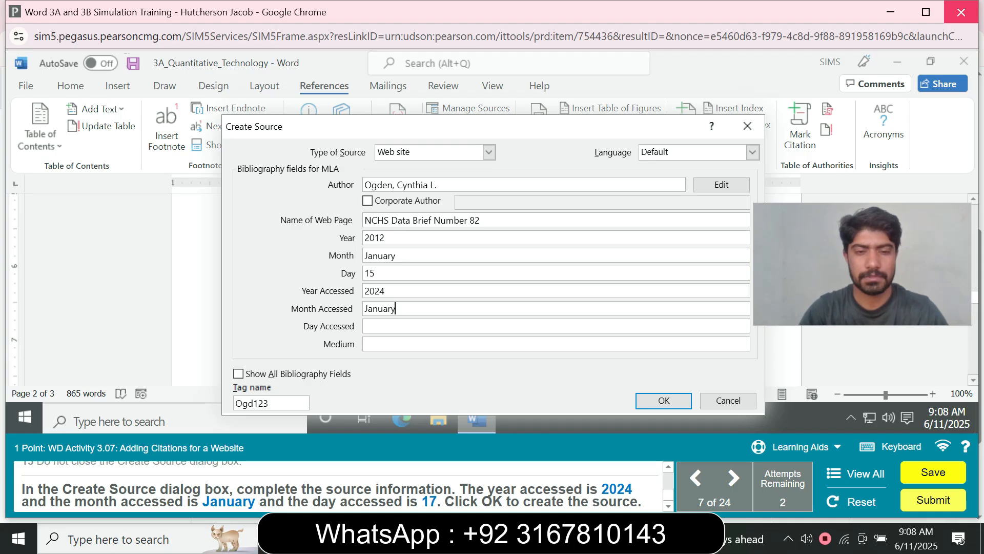
key("Tab")
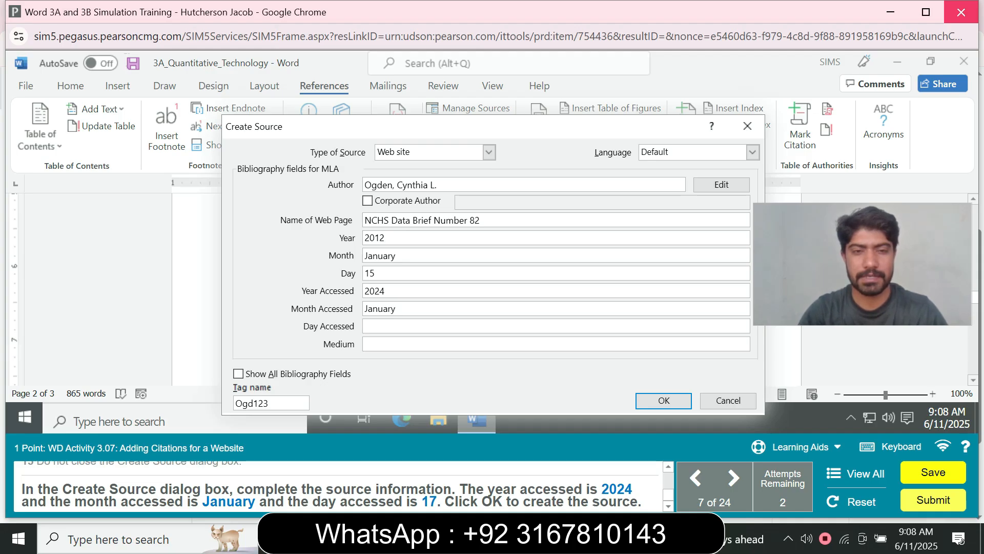
type("17")
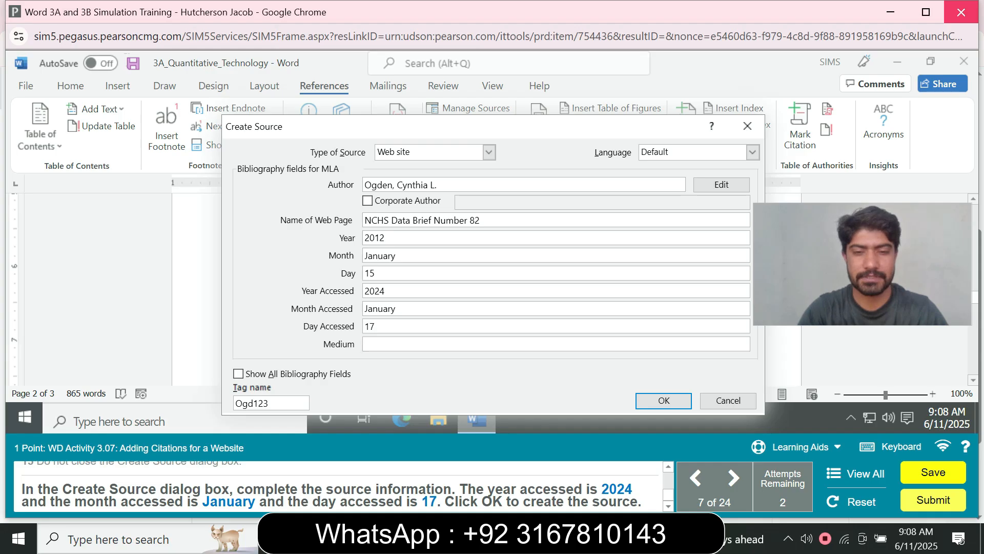
key("Return")
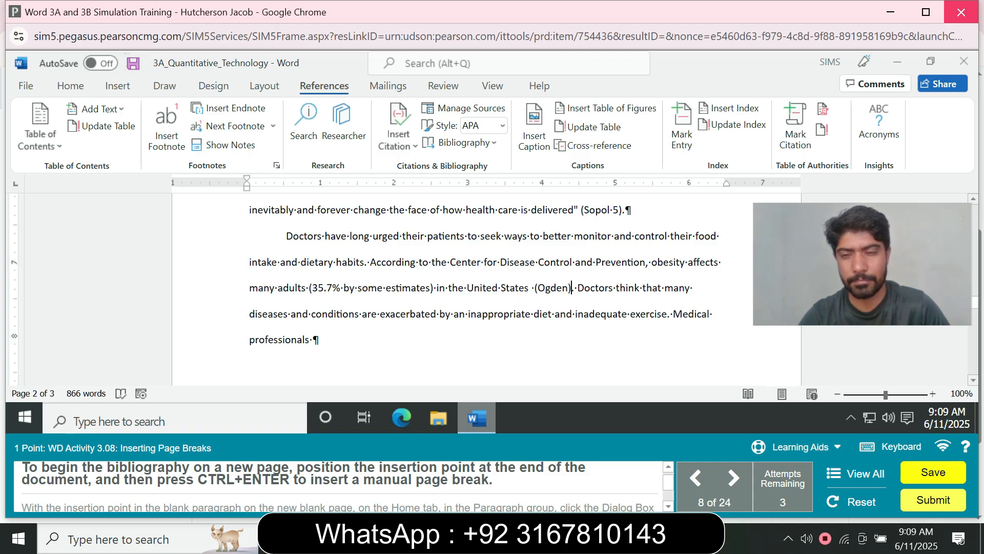
Step: Insert a manual page break at the end of the document, after the last paragraph on page 3
scroll(366, 291, "down", 3)
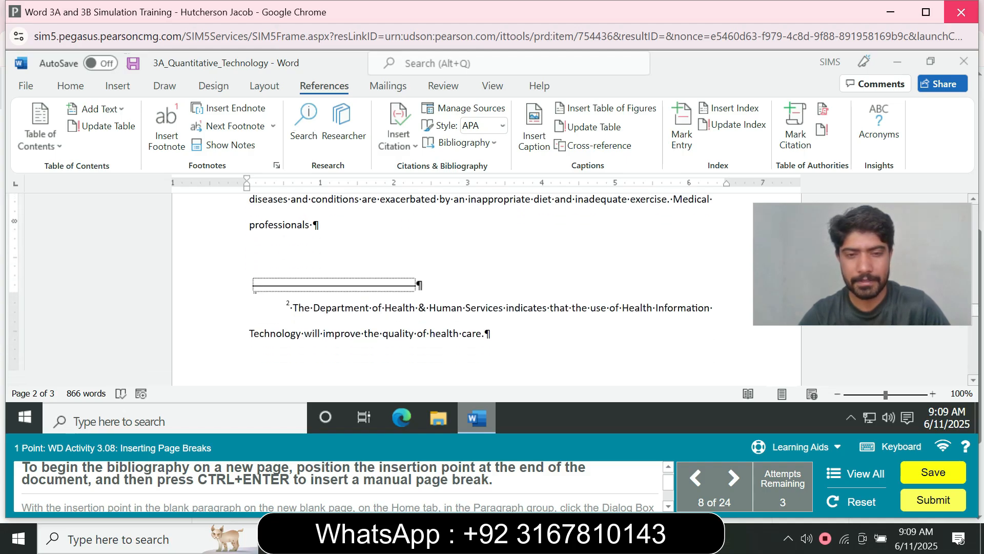
scroll(366, 291, "down", 10)
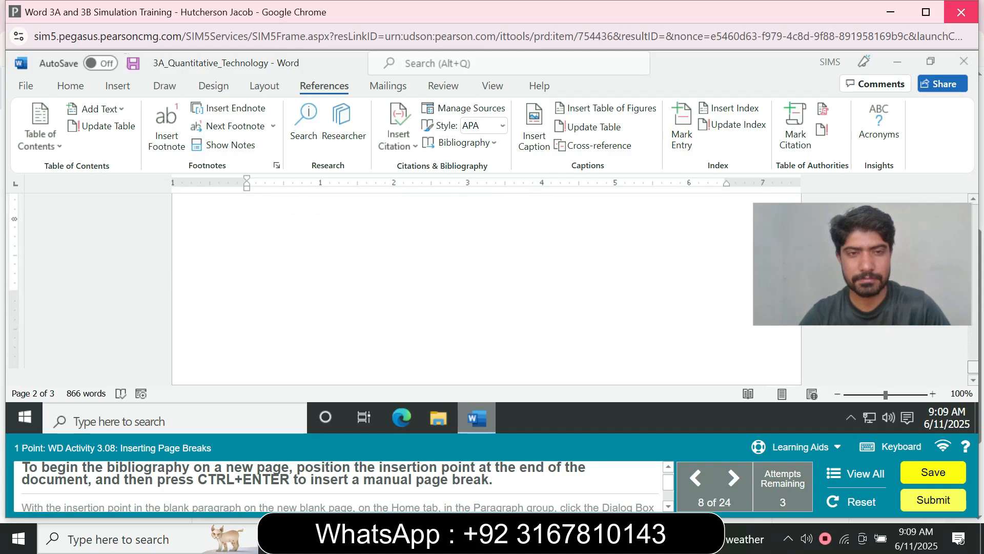
scroll(366, 291, "up", 3)
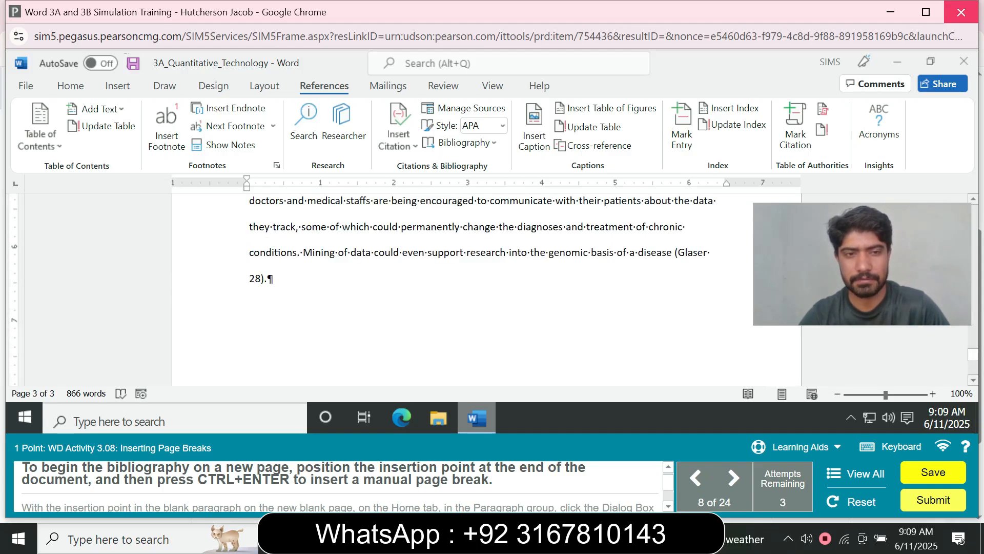
scroll(366, 292, "down", 2)
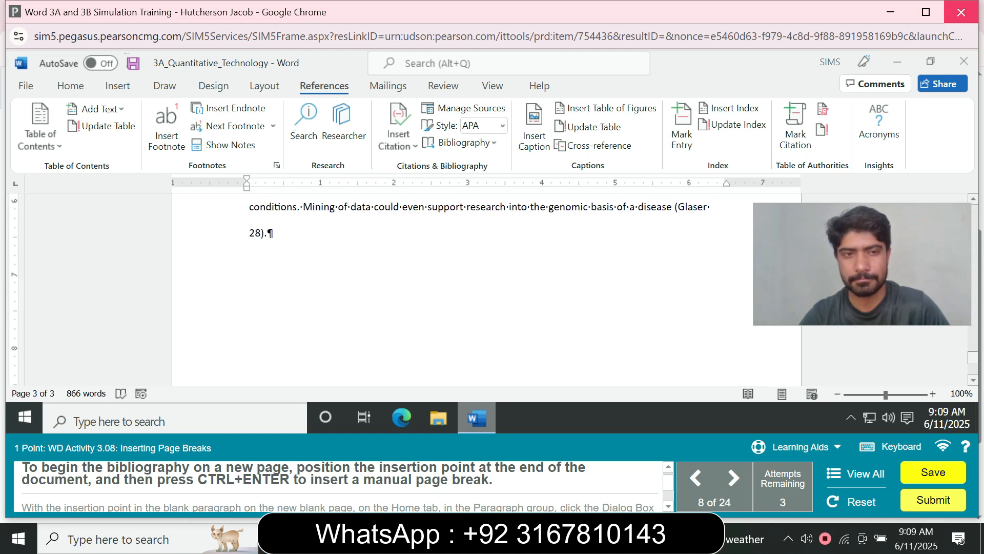
scroll(487, 287, "up", 1)
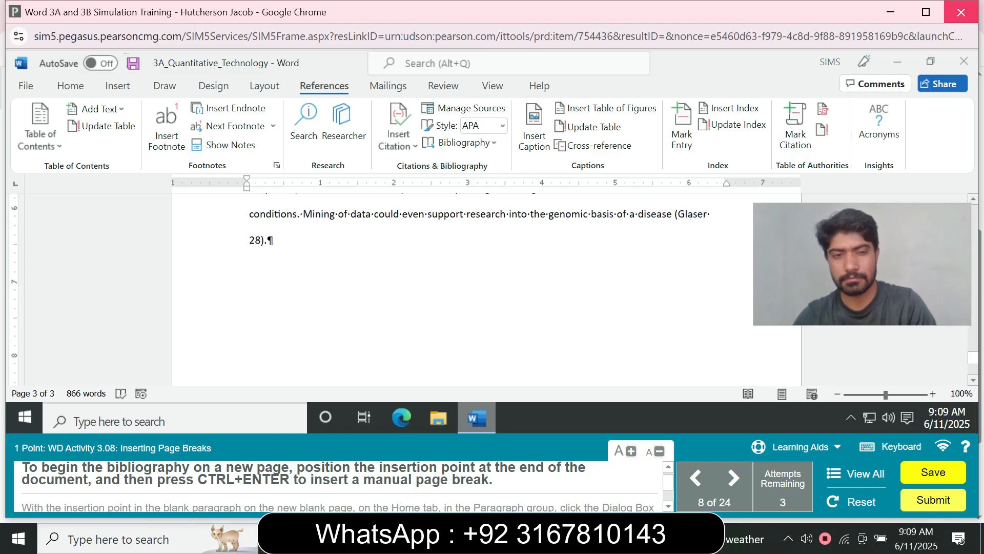
key("ctrl+Return")
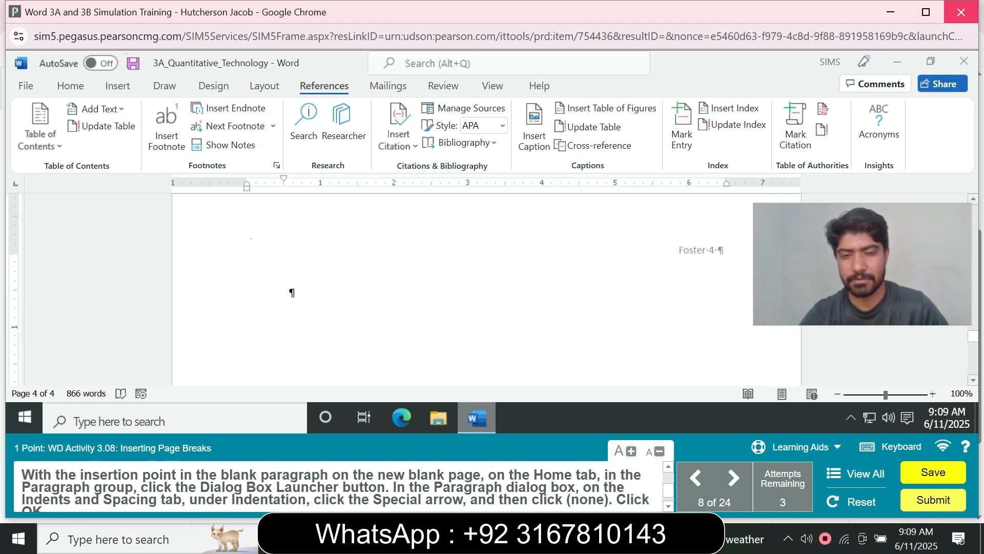
Step: Set the special indentation of the blank paragraph on the new page 4 to (none)
left_click(668, 506)
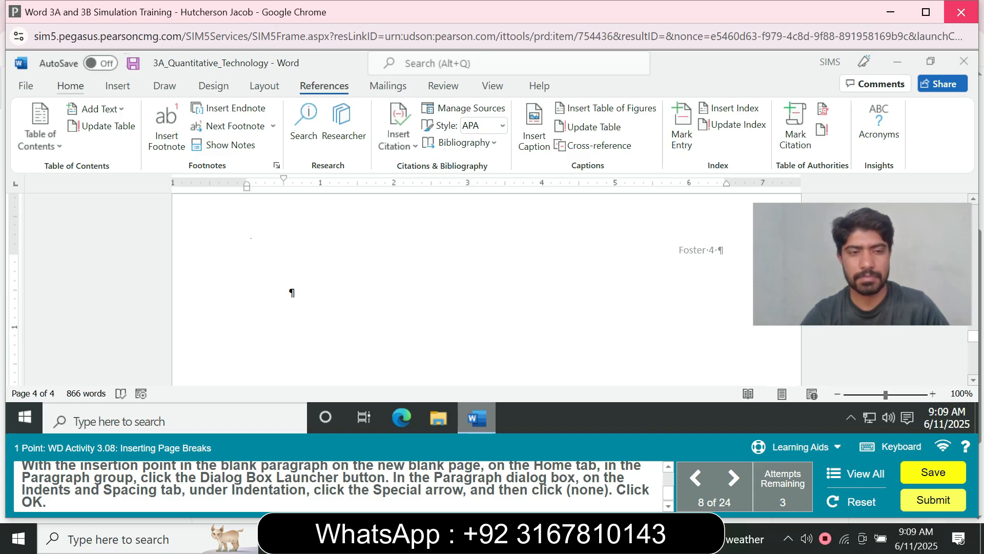
left_click(70, 85)
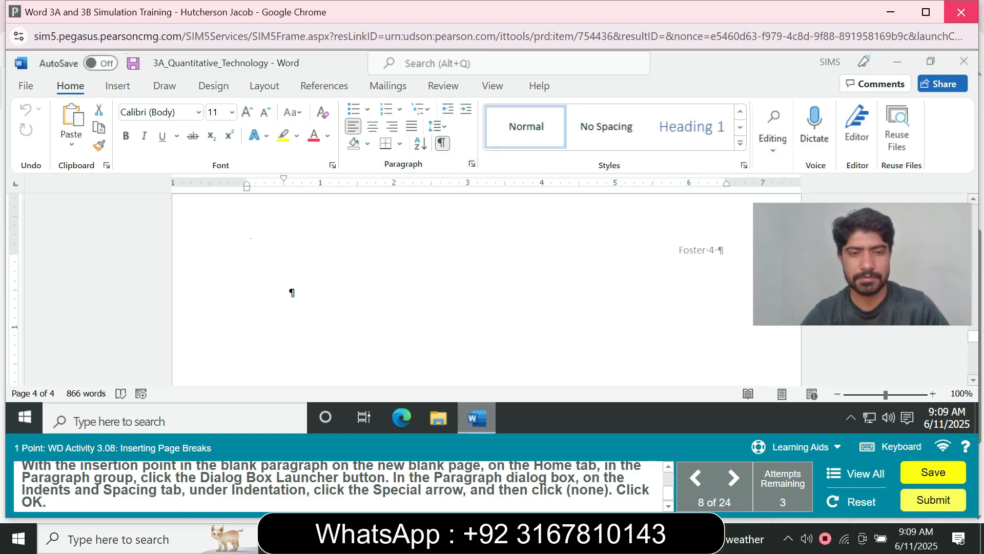
left_click(472, 164)
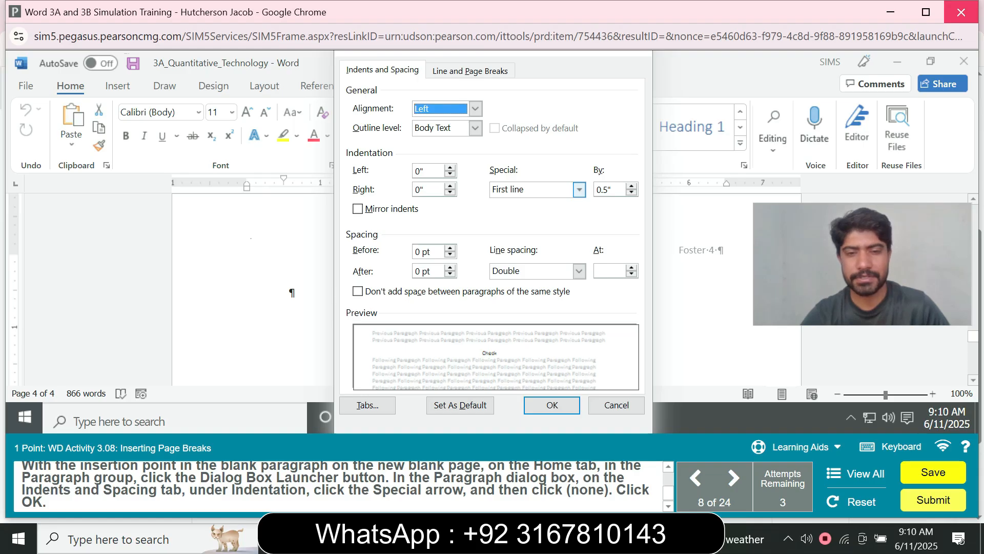
left_click(579, 190)
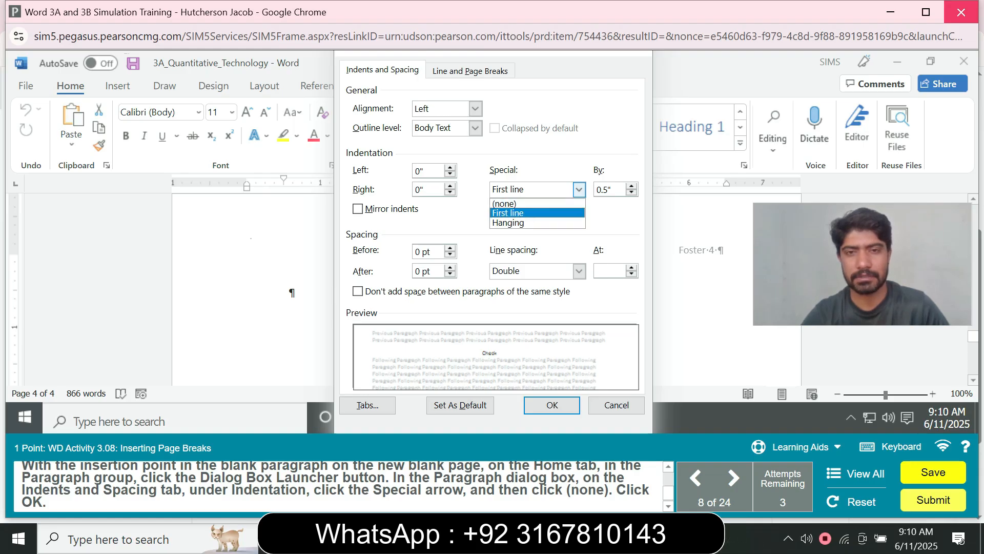
left_click(505, 204)
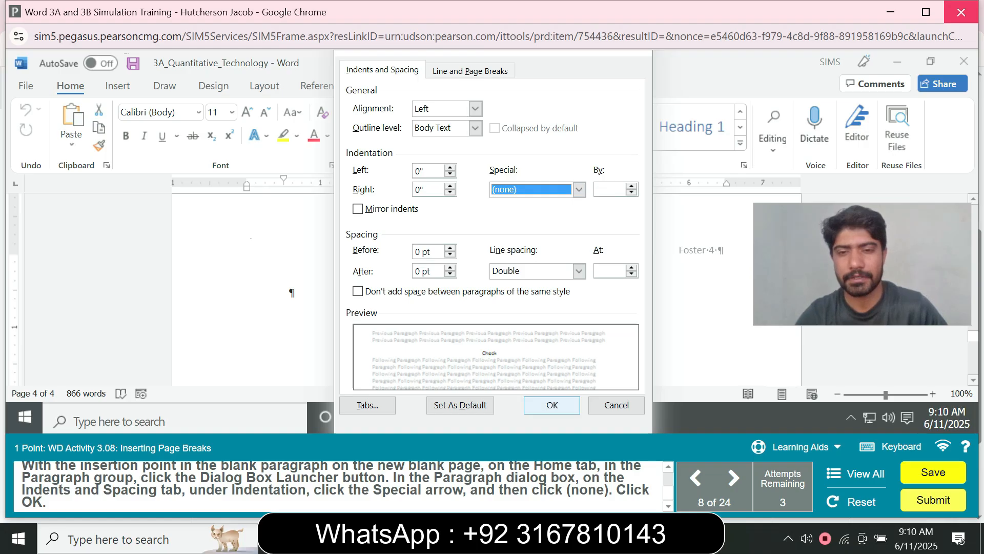
left_click(552, 404)
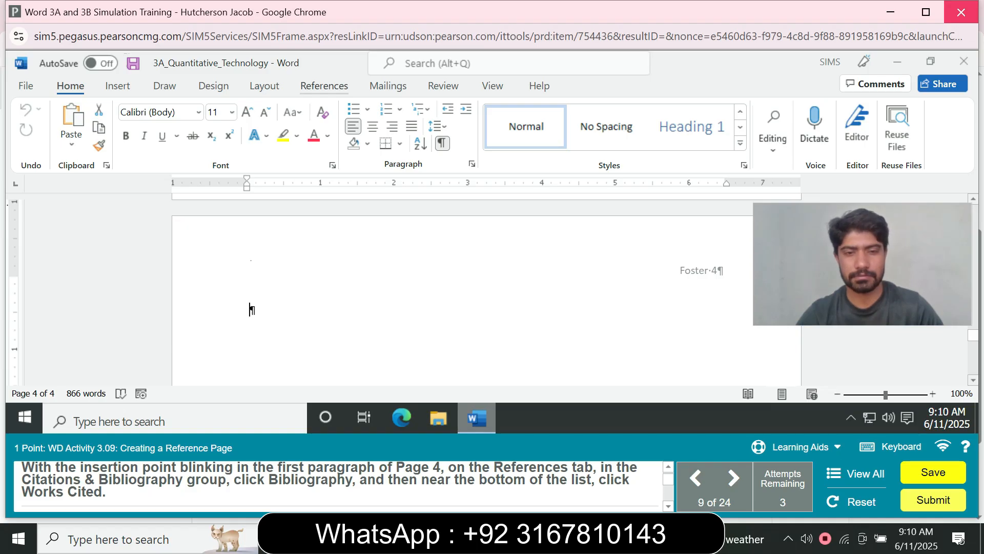
Step: Insert the built-in Works Cited bibliography in the first paragraph of page 4
left_click(324, 87)
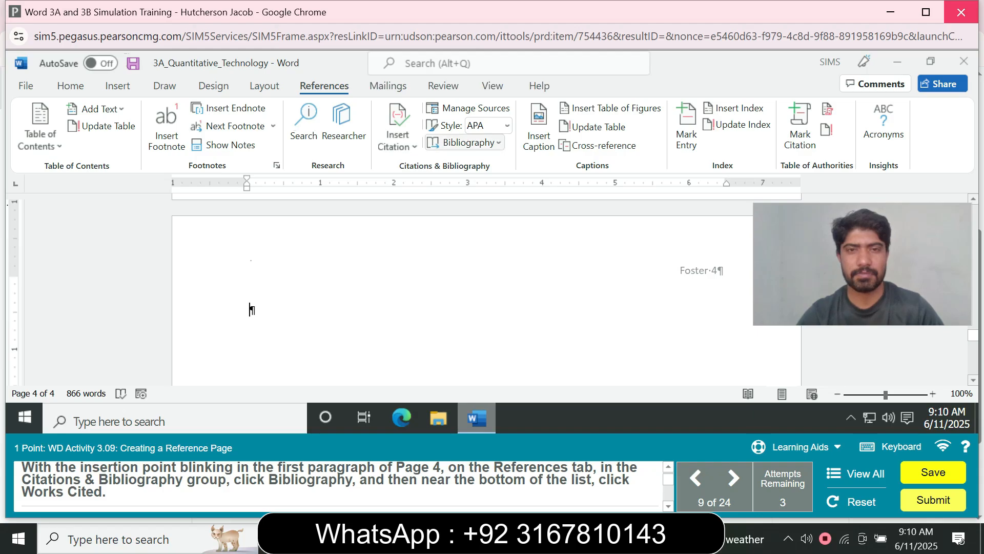
left_click(465, 143)
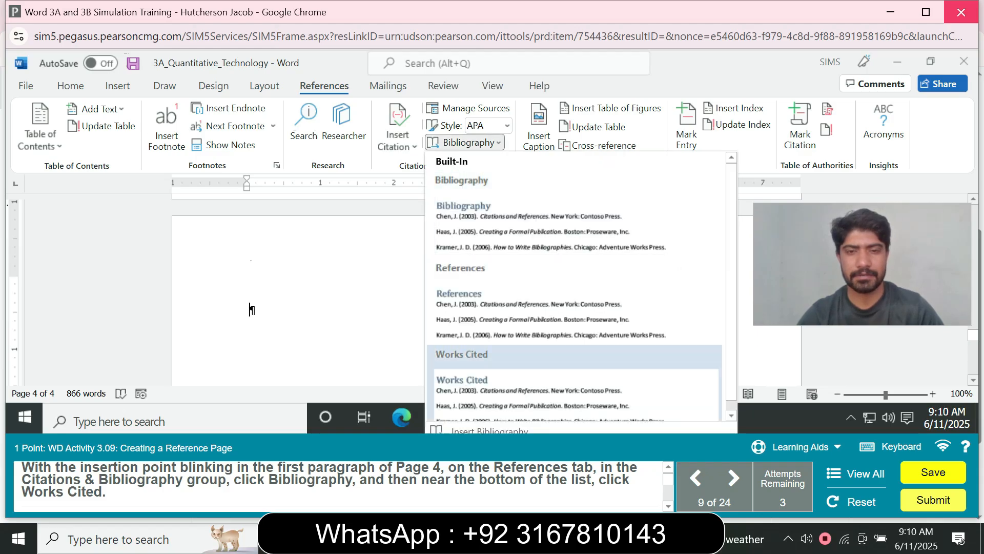
left_click(513, 379)
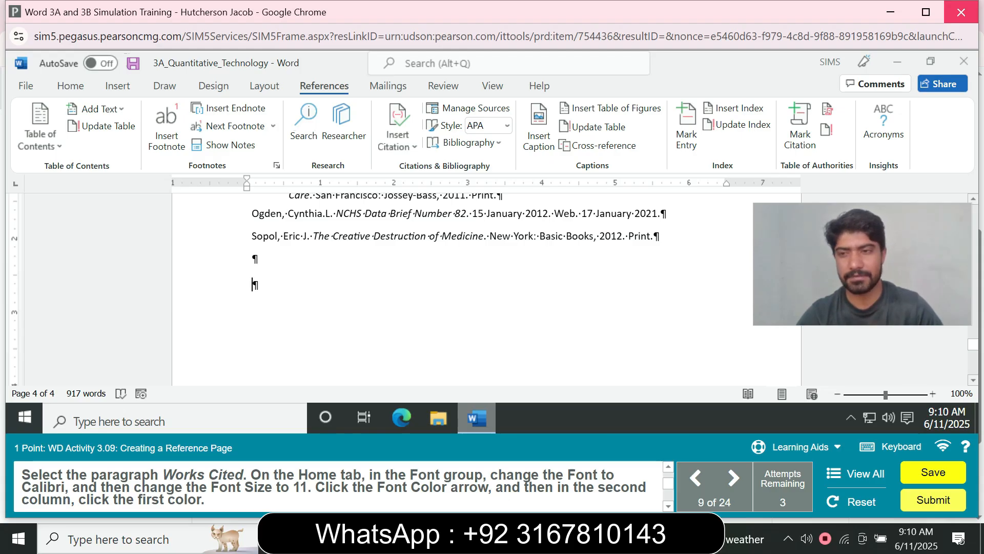
Step: Format the Works Cited heading as Calibri, size 11, with the first theme color in the second column as font color
scroll(487, 287, "up", 3)
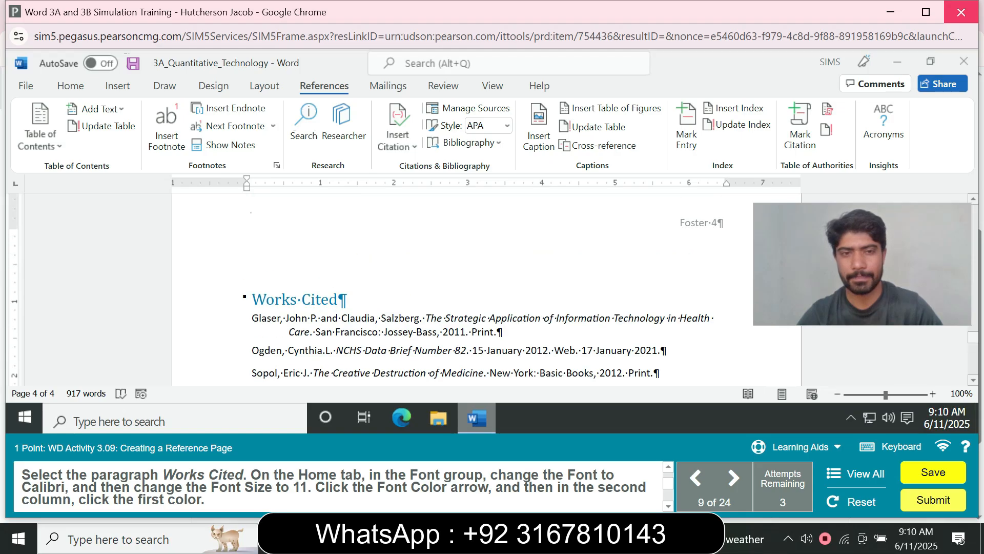
left_click_drag(251, 299, 347, 299)
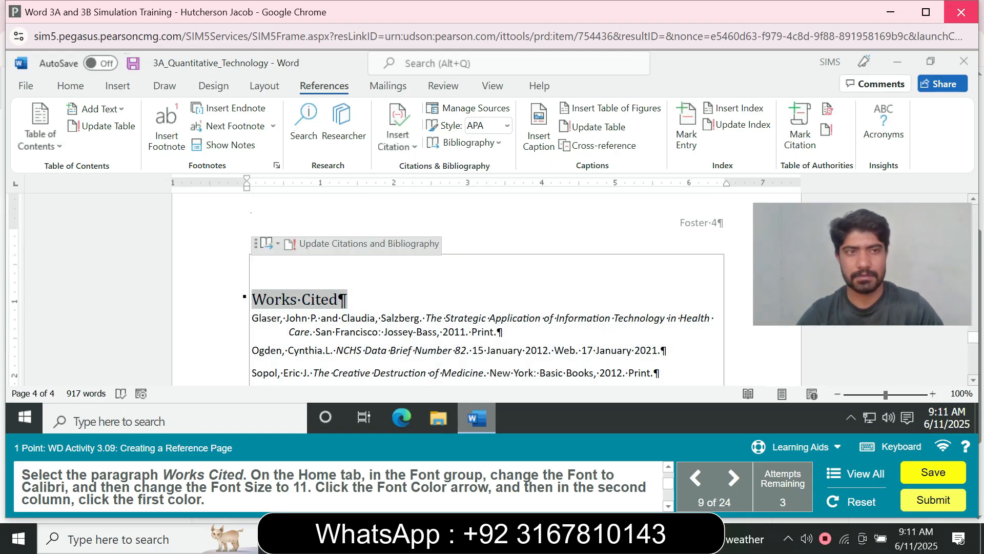
left_click(70, 86)
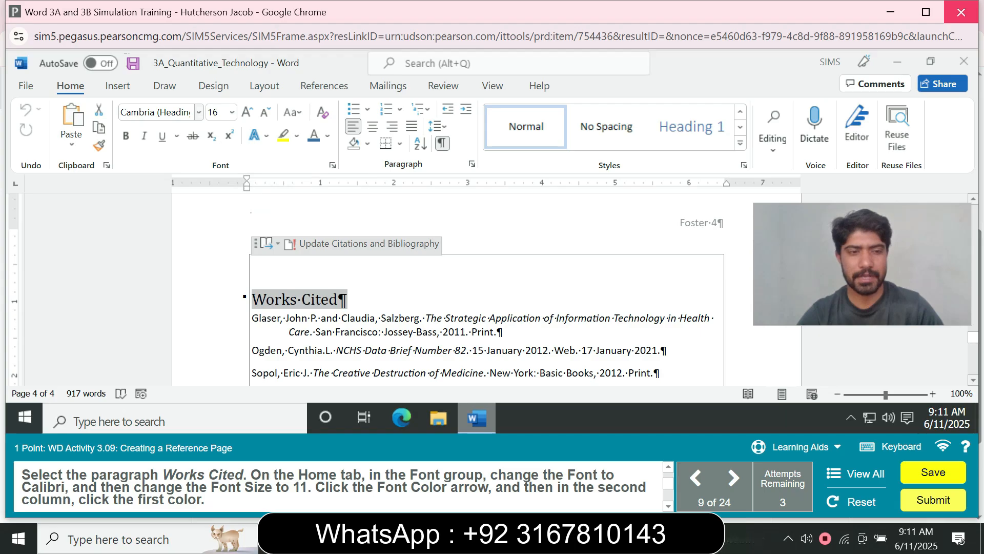
left_click(198, 112)
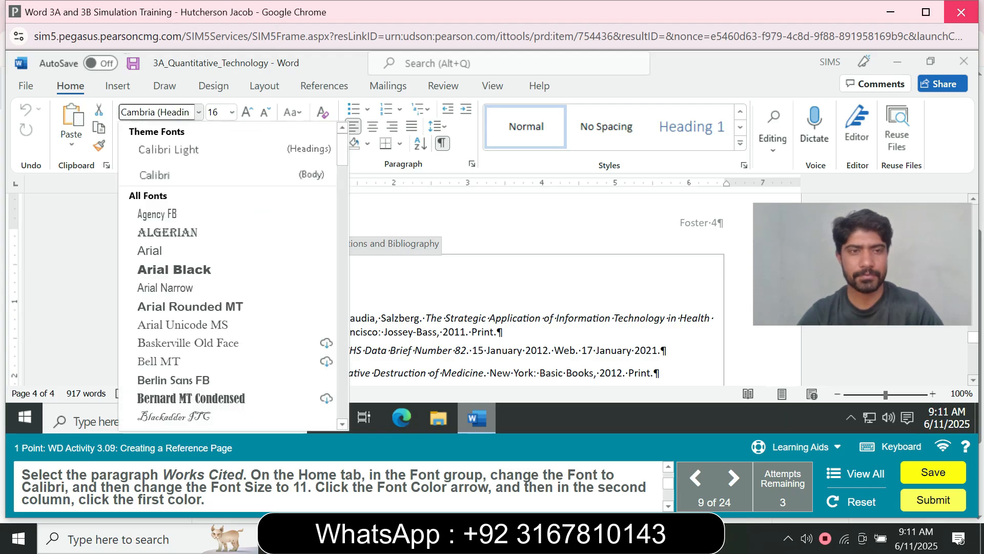
left_click(155, 175)
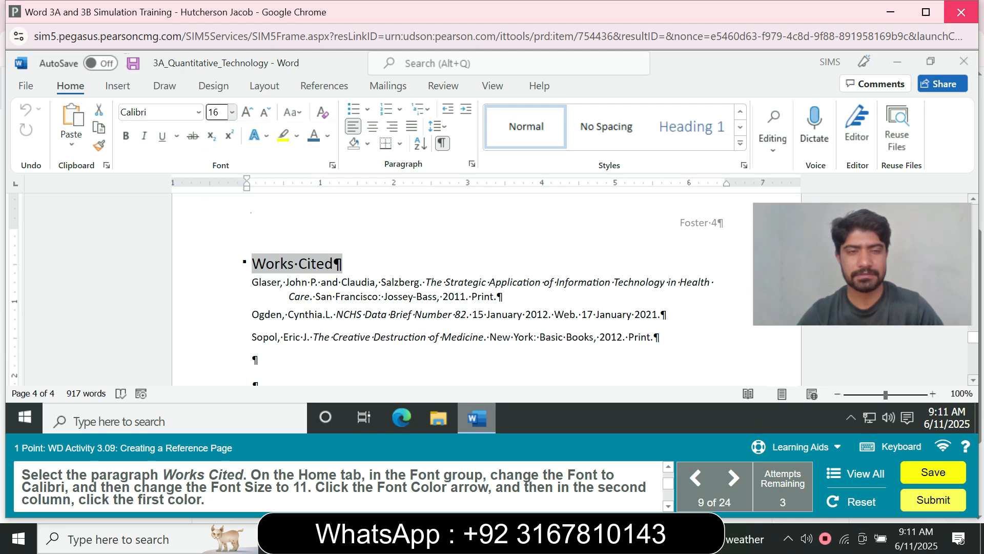
left_click(232, 112)
left_click(218, 185)
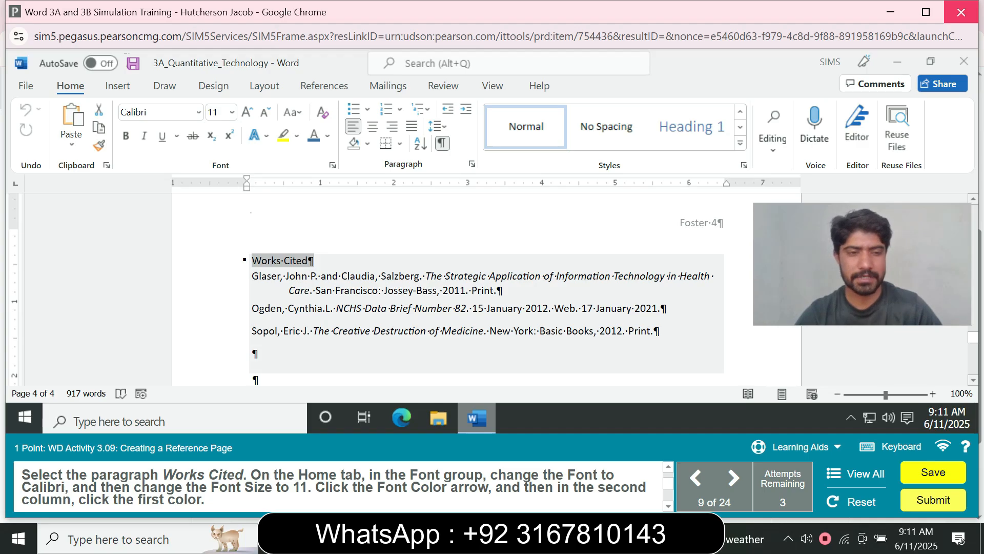
left_click(328, 136)
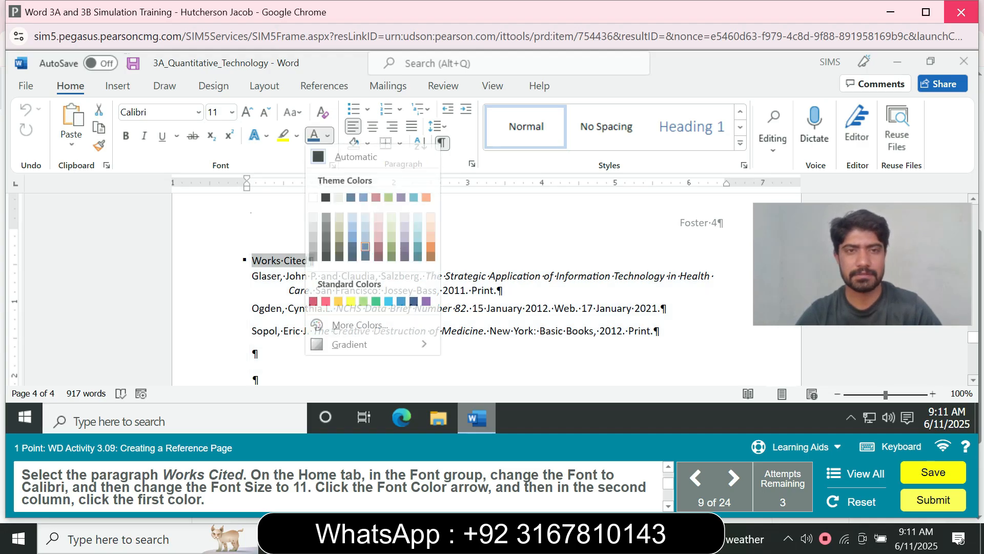
left_click(326, 197)
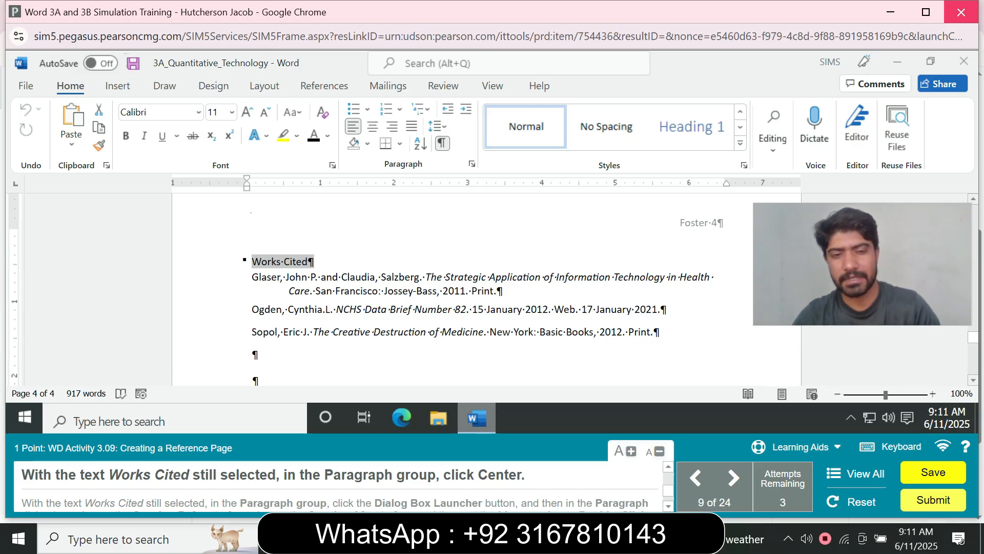
Step: Center the Works Cited heading and set its paragraph spacing to 0 pt before with double line spacing
key("ctrl+e")
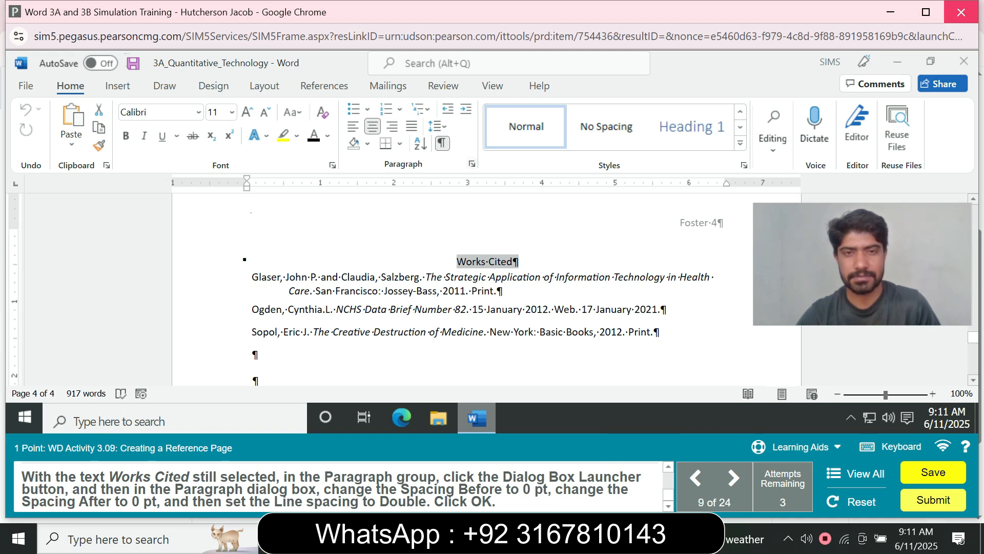
left_click(472, 164)
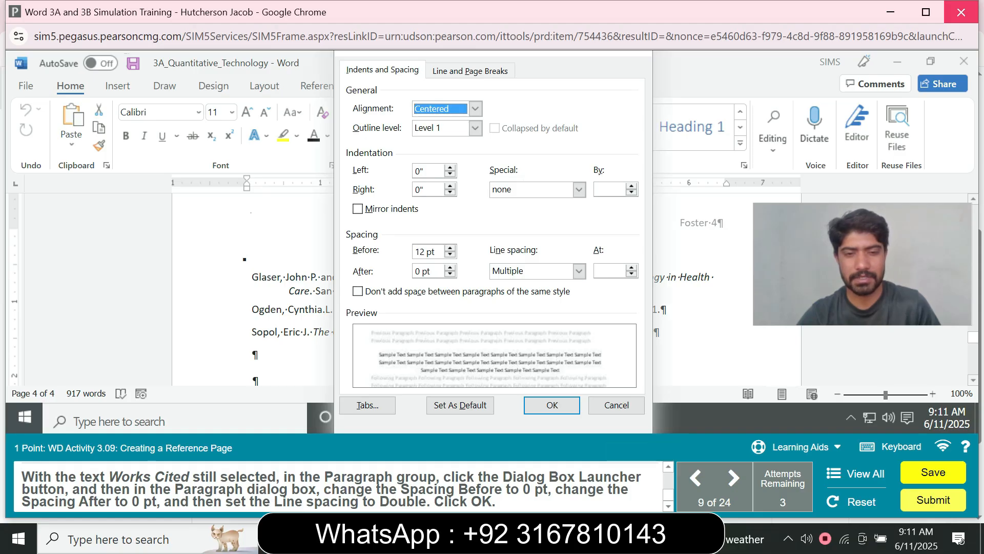
left_click(450, 255)
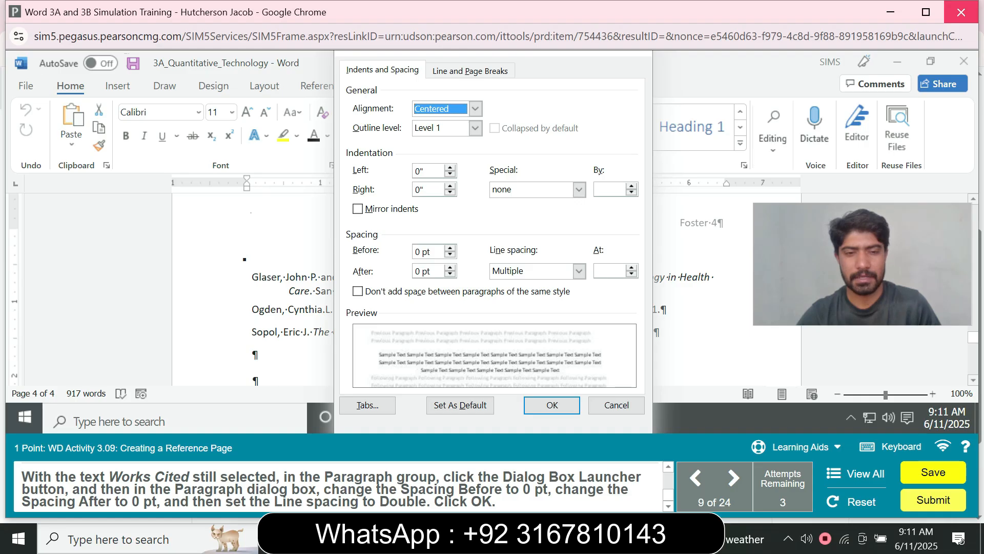
left_click(579, 271)
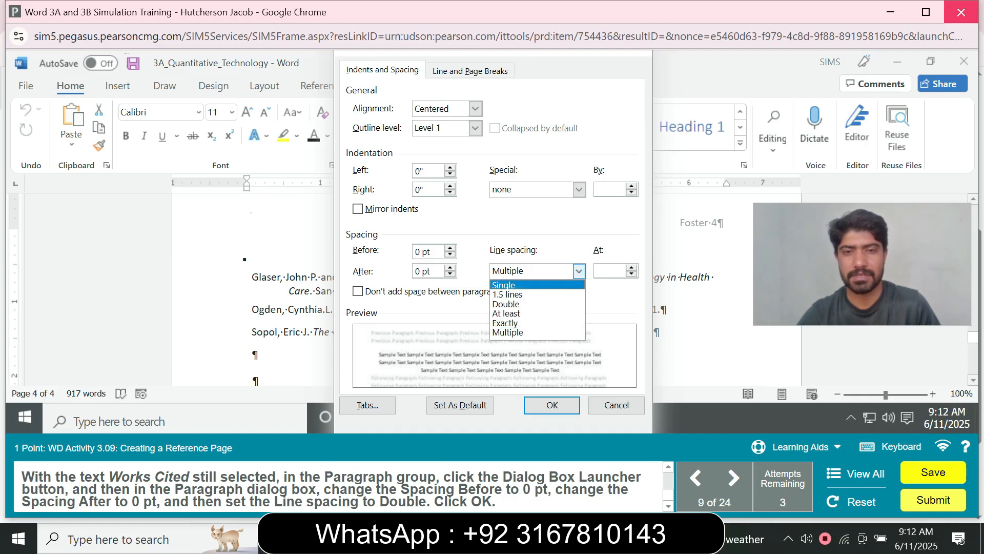
left_click(506, 304)
left_click(551, 405)
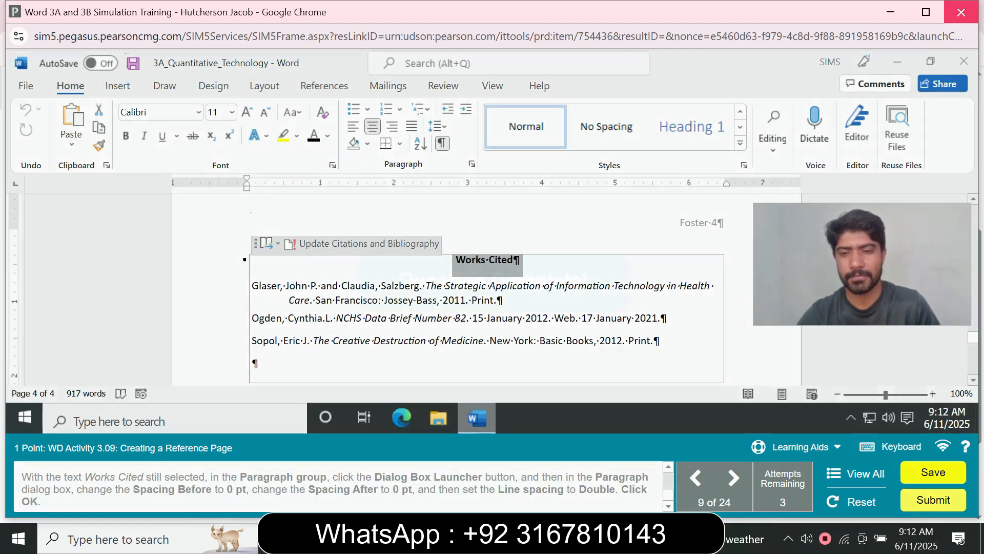
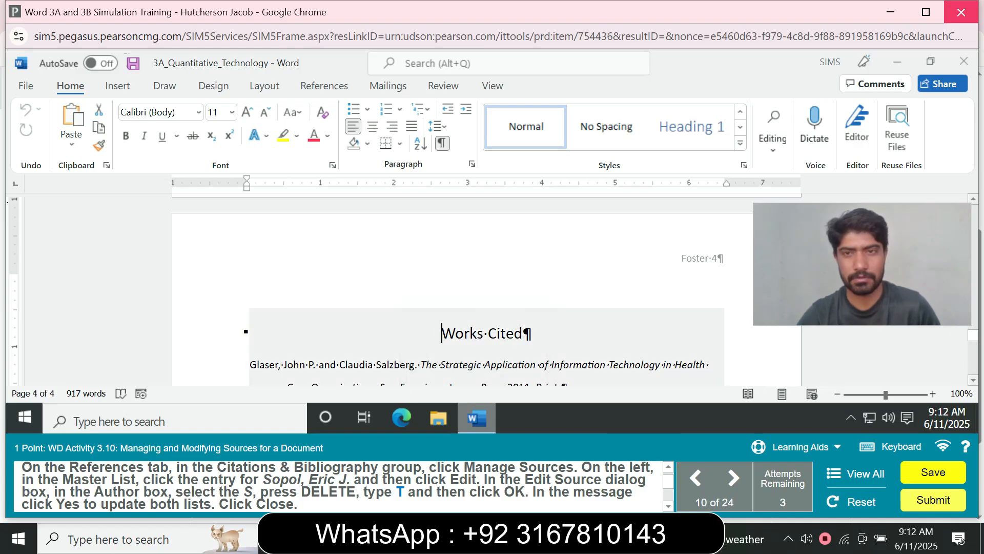
Step: Open the Source Manager to edit the Master List entry for The Creative Destruction of Medicine
left_click(455, 333)
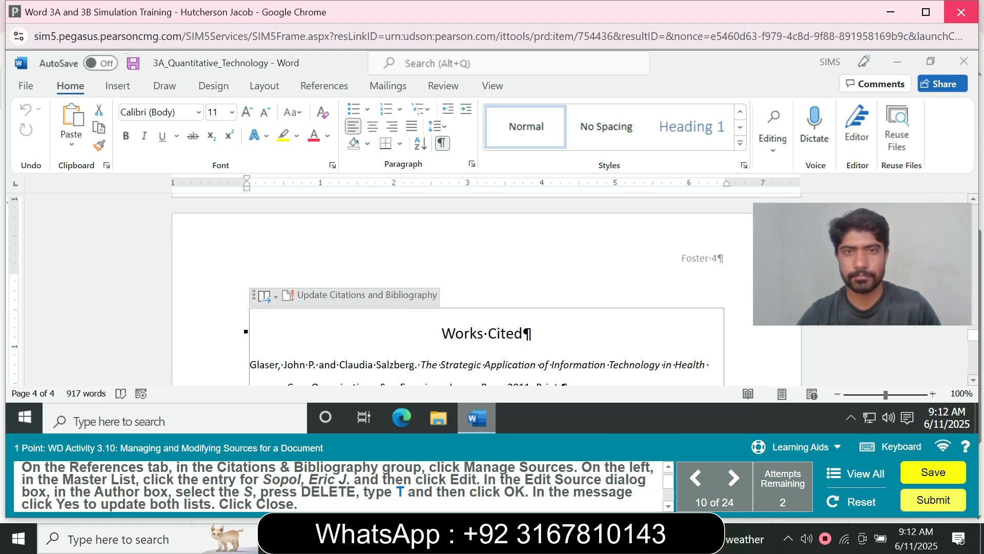
left_click(324, 85)
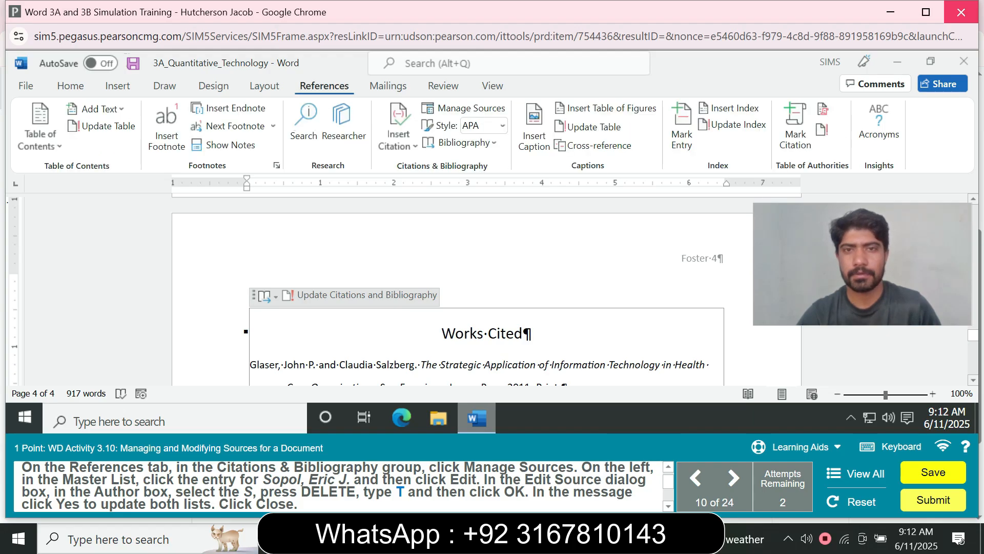
left_click(464, 107)
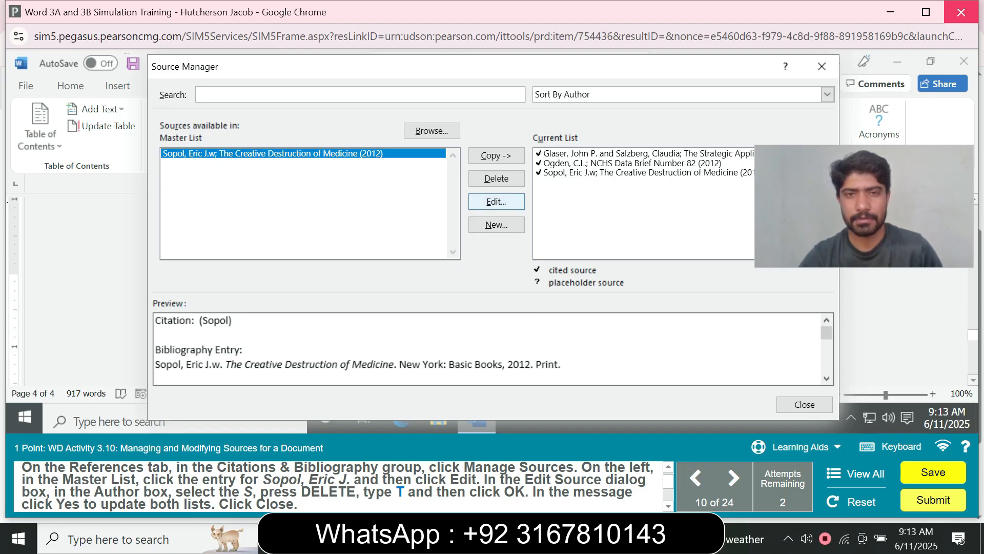
Step: Correct the author surname's first letter to T in the master-list source The Creative Destruction of Medicine, updating both lists
left_click(496, 202)
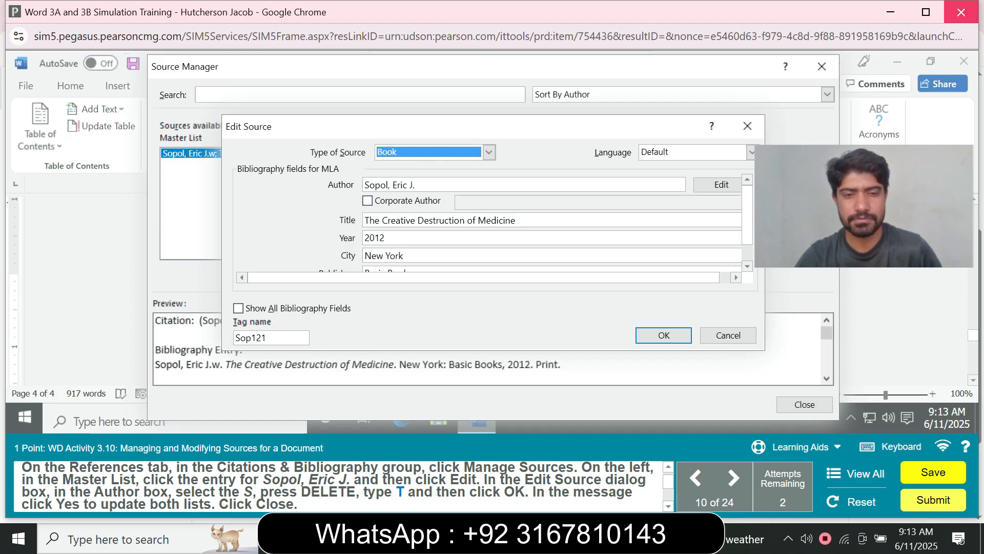
left_click(365, 184)
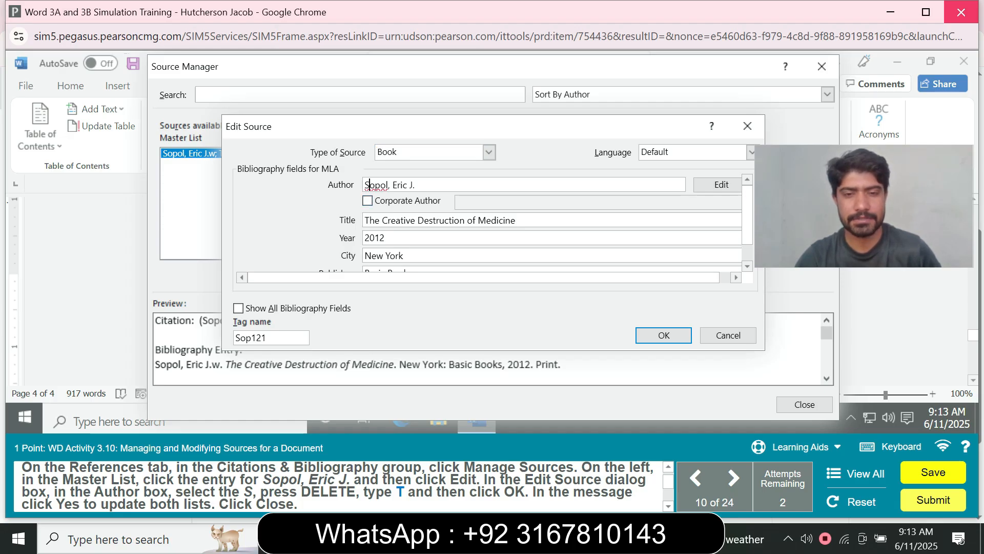
left_click_drag(364, 184, 370, 185)
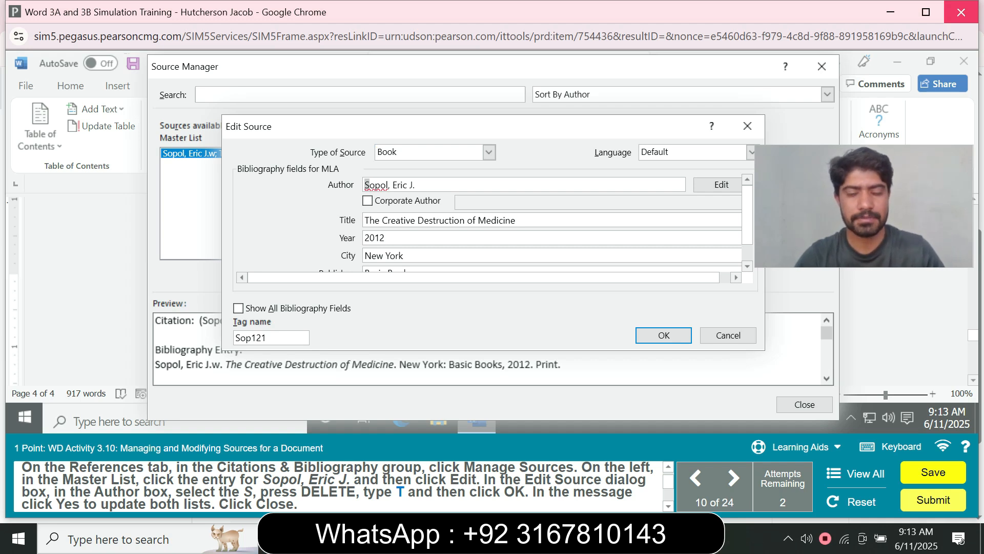
key("Delete")
type("T")
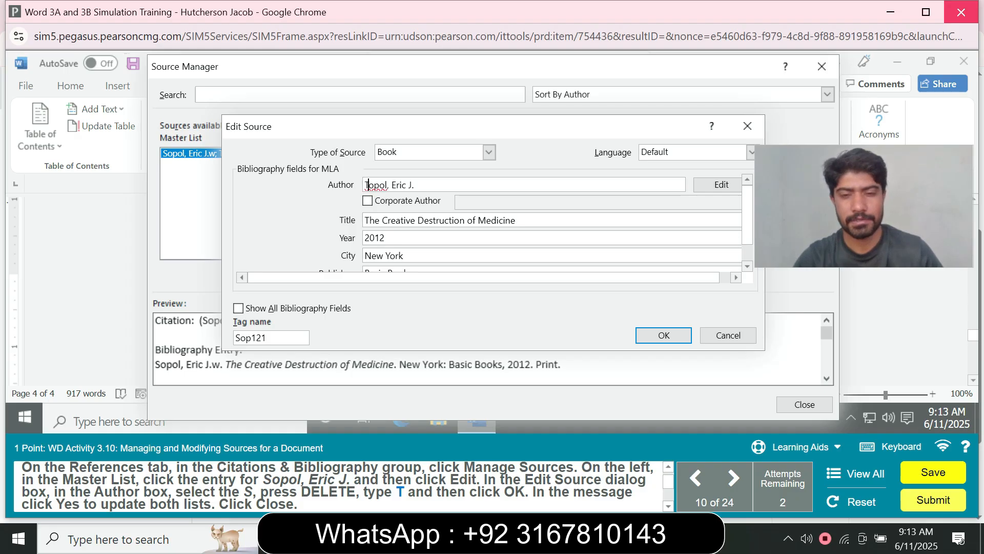
left_click(663, 334)
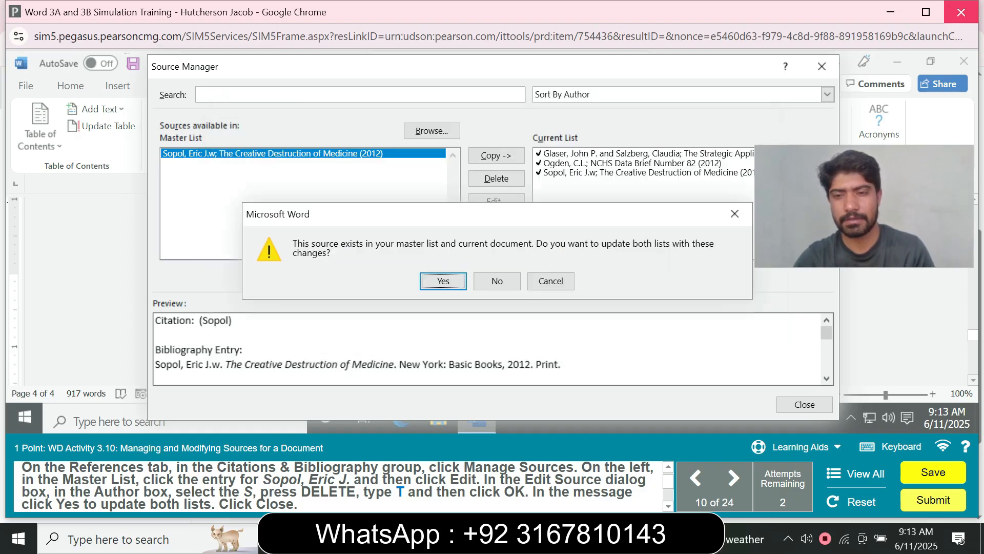
left_click(443, 281)
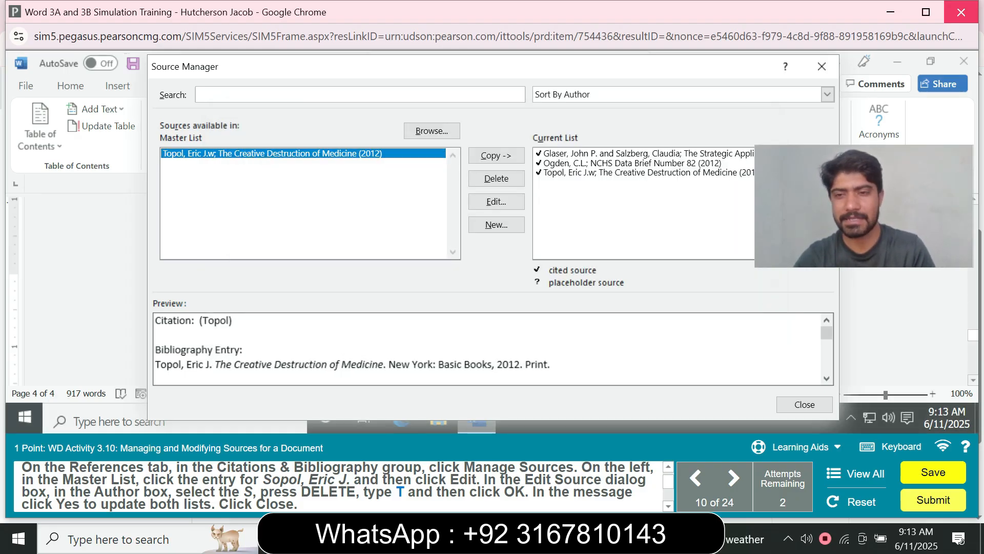
left_click(804, 404)
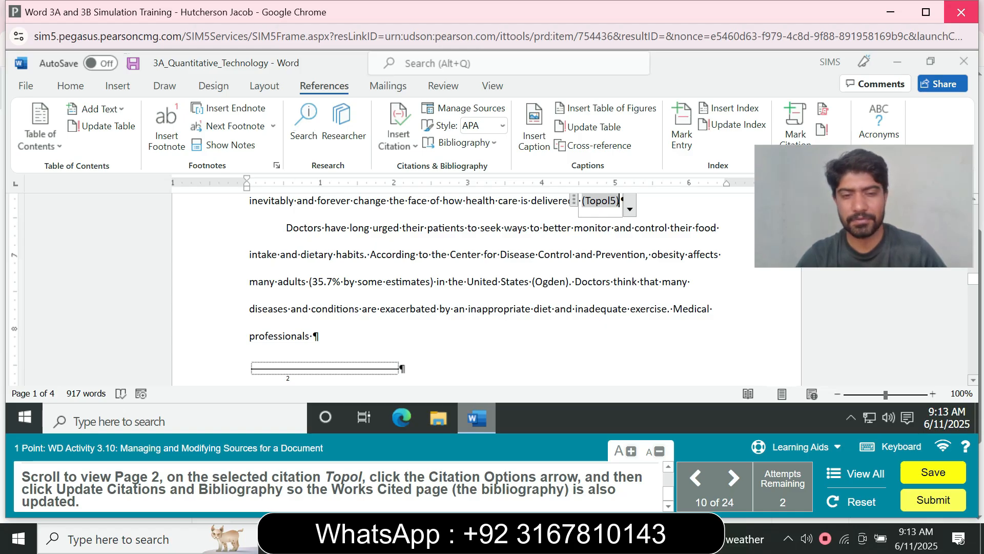
Step: Update the document's citations and bibliography from the selected citation on page 2
left_click(629, 209)
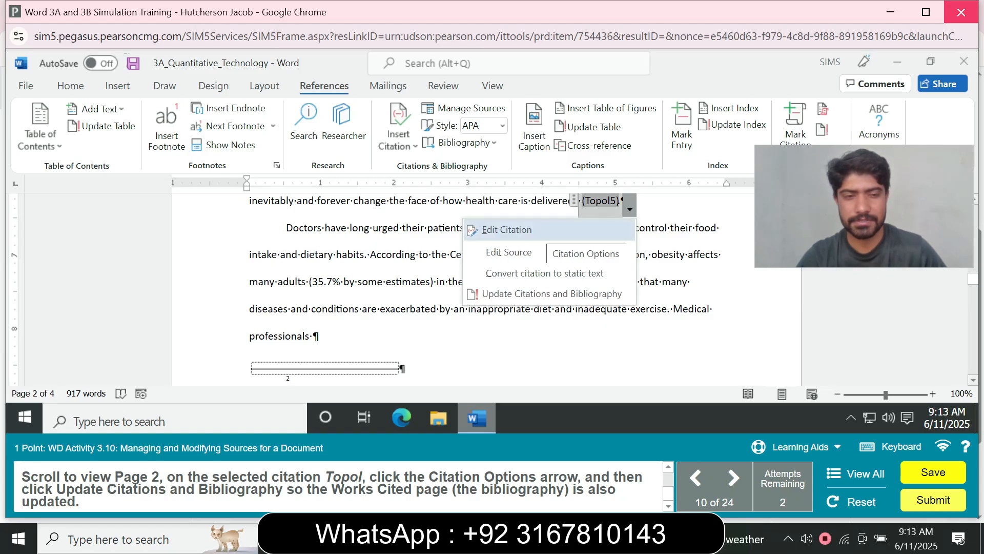
left_click(548, 230)
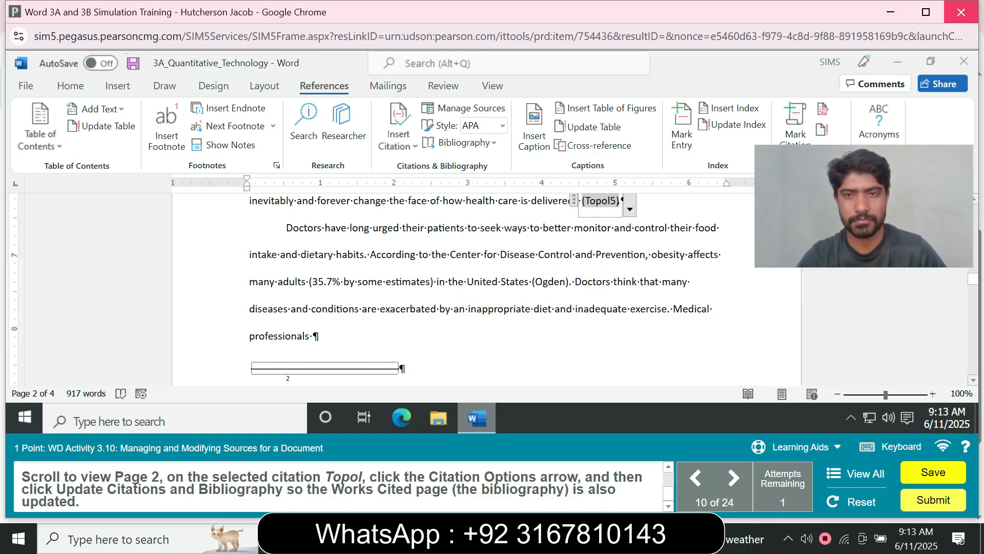
left_click(630, 209)
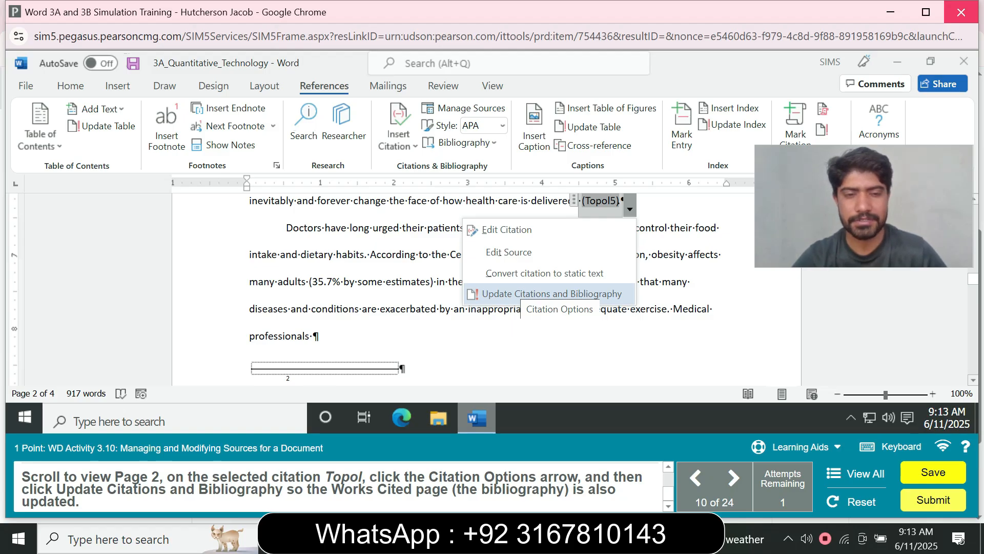
left_click(523, 294)
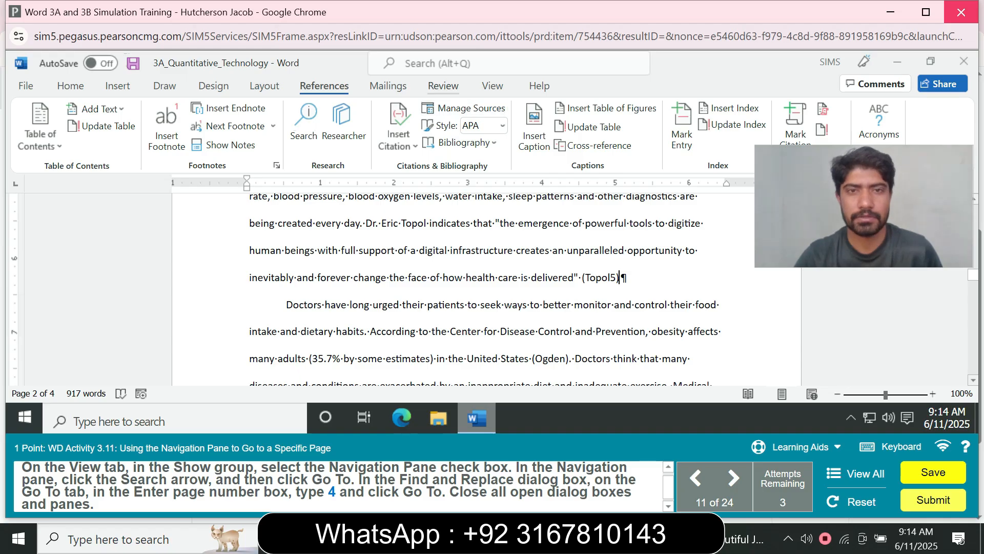
Step: Show the Navigation pane beside the document
left_click(492, 86)
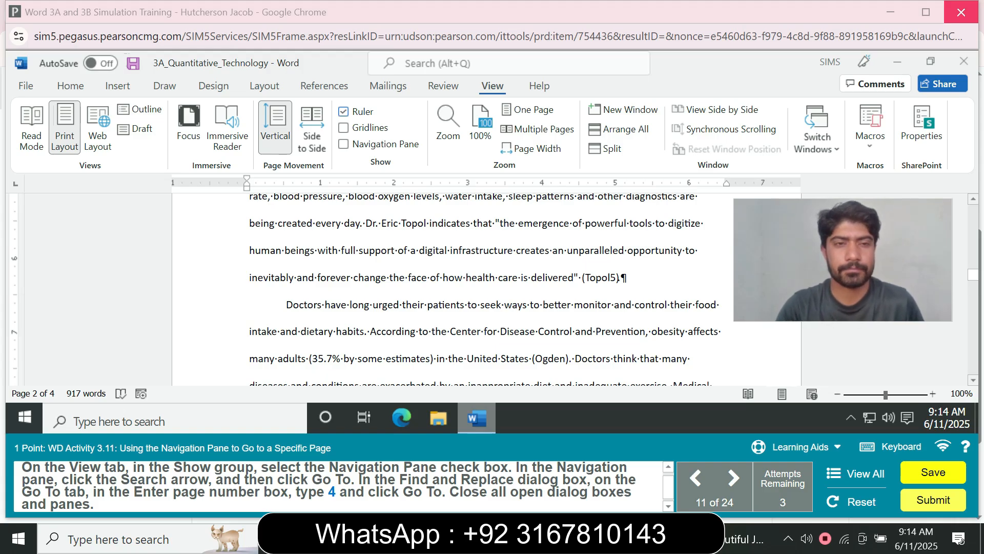
left_click(254, 223)
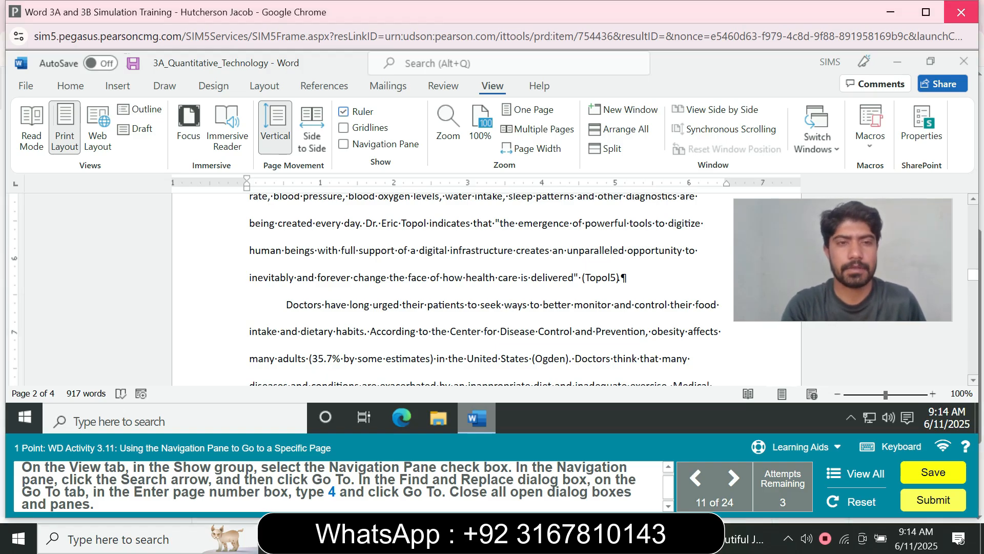
left_click(344, 144)
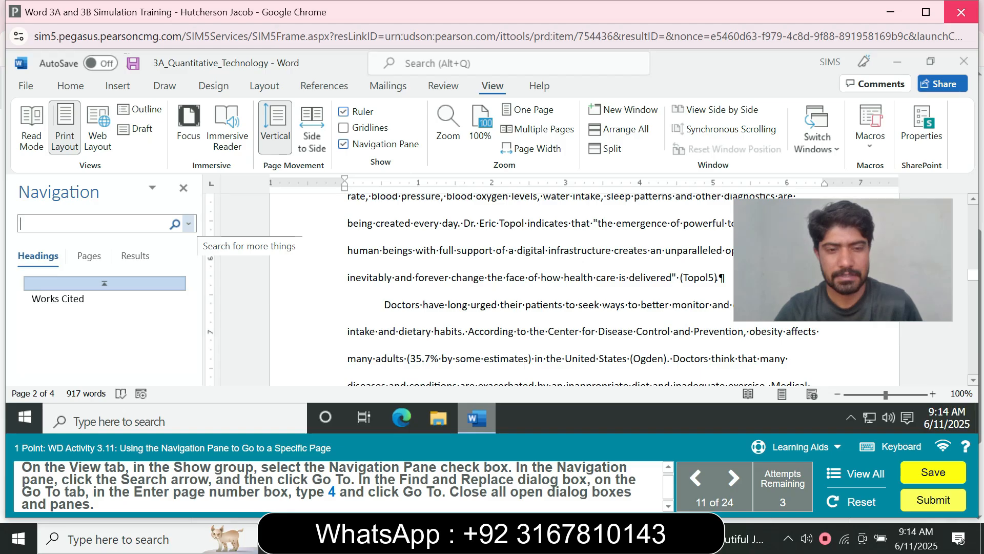
Step: Go to page 4 using the Navigation pane's Go To search option, and close the dialog and the pane
left_click(188, 224)
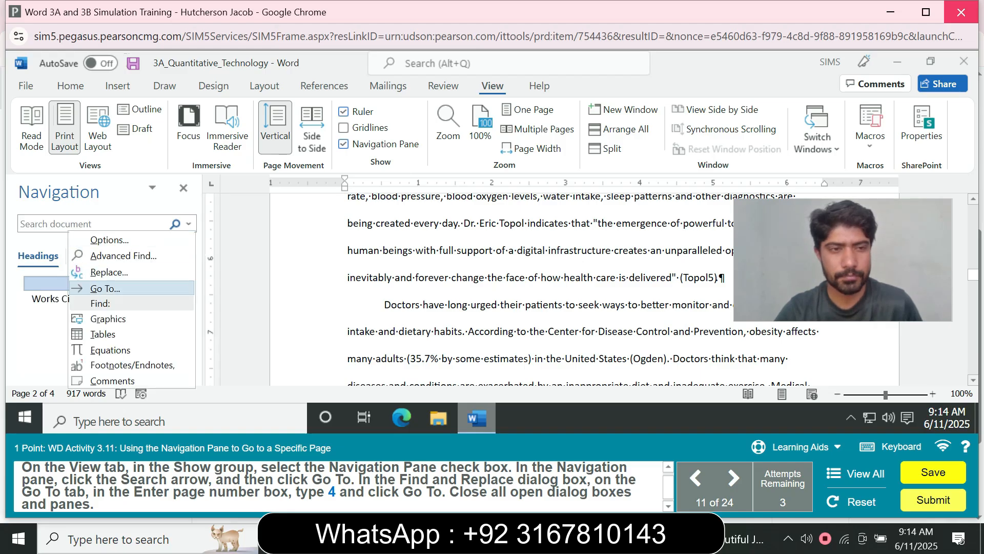
left_click(105, 288)
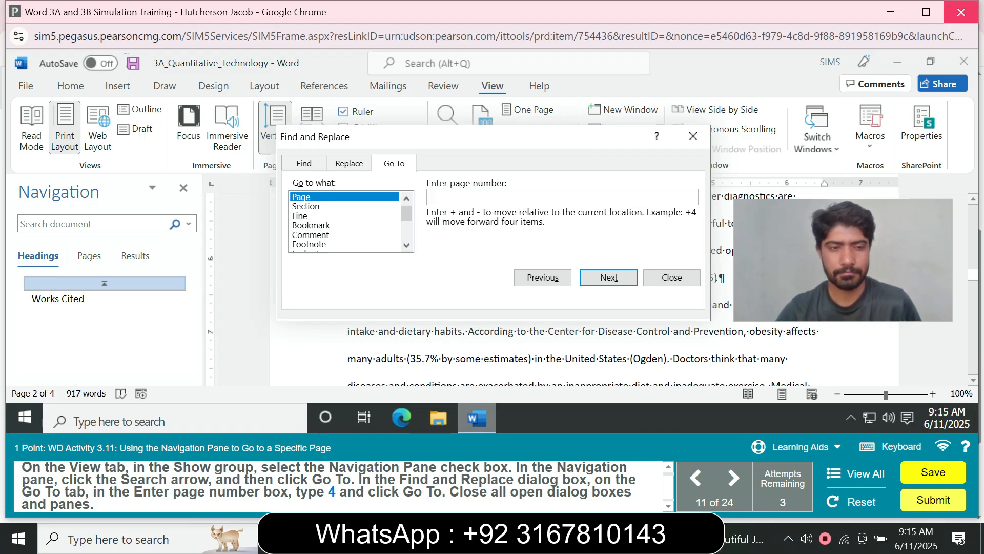
type("4")
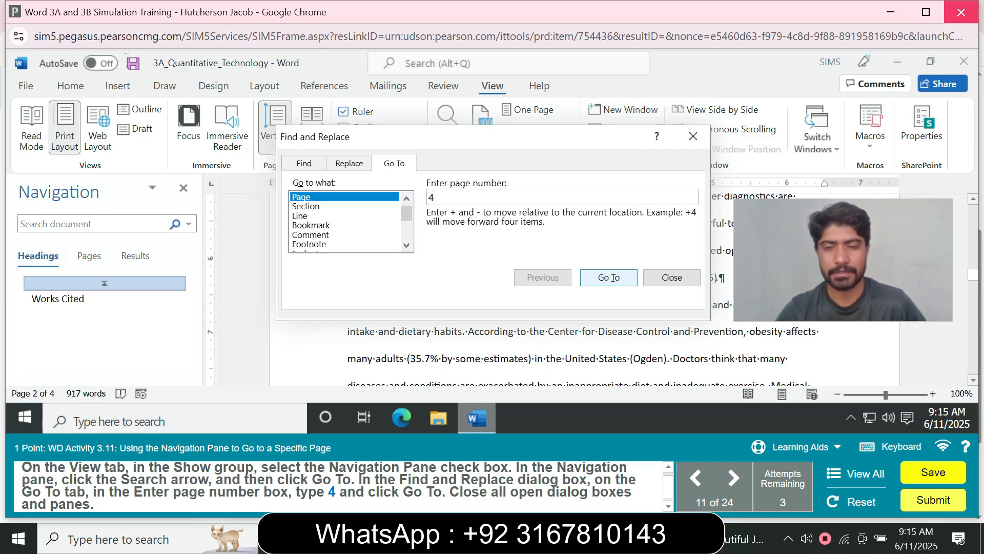
key("Return")
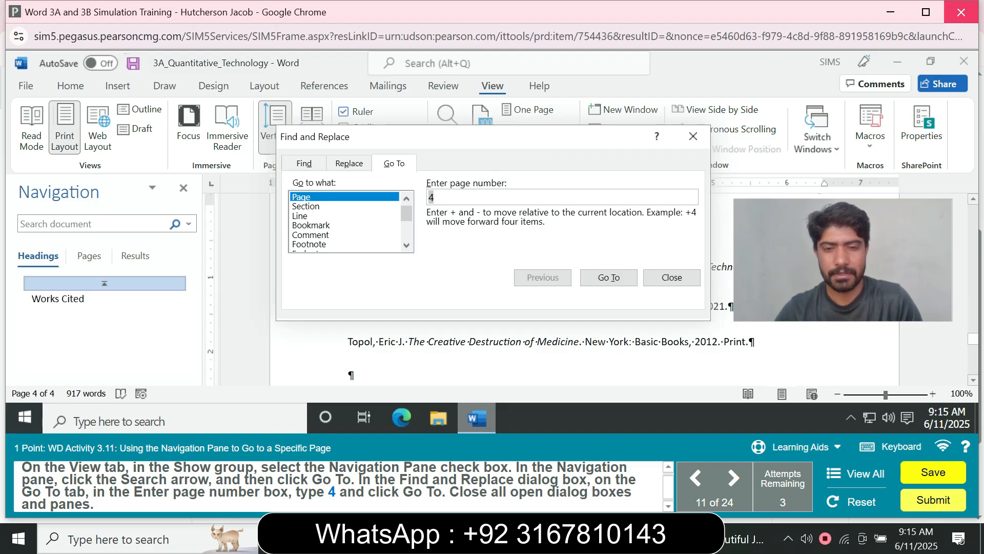
left_click(671, 278)
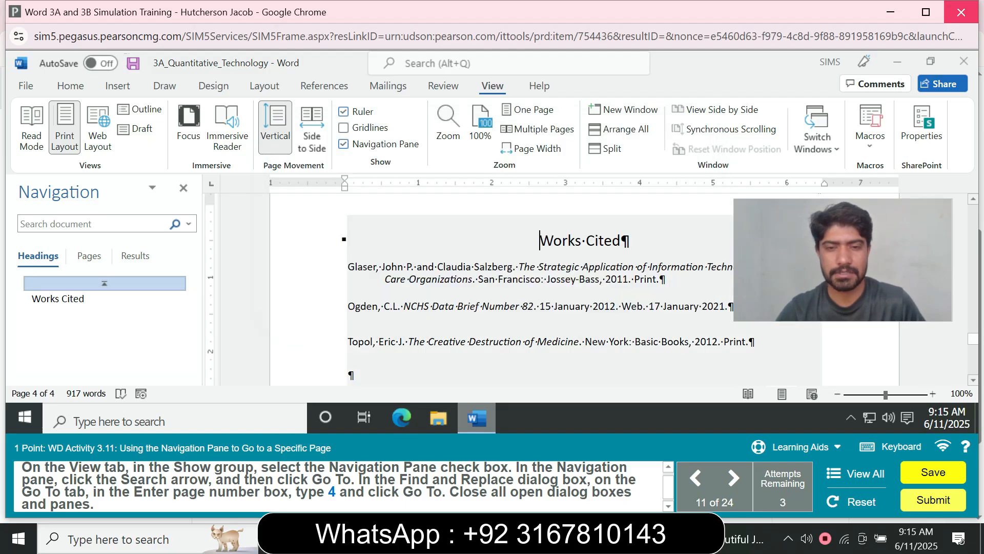
left_click(183, 187)
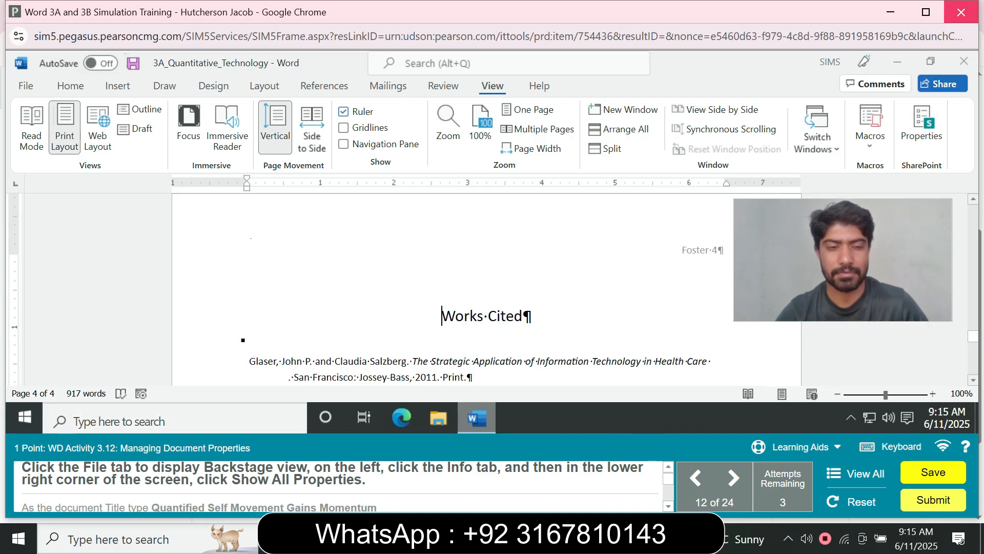
Step: Show all document properties on the file's Info page
left_click(26, 85)
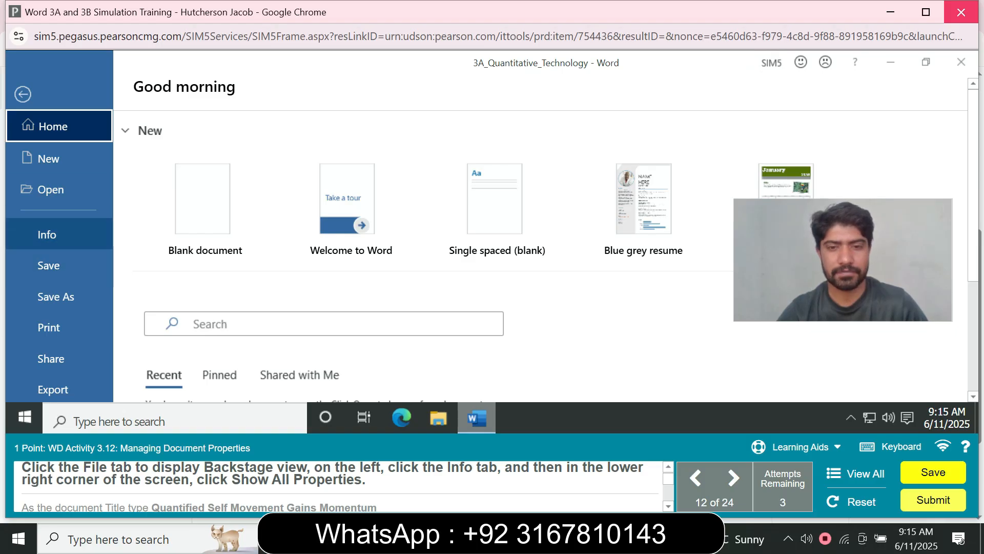
left_click(47, 234)
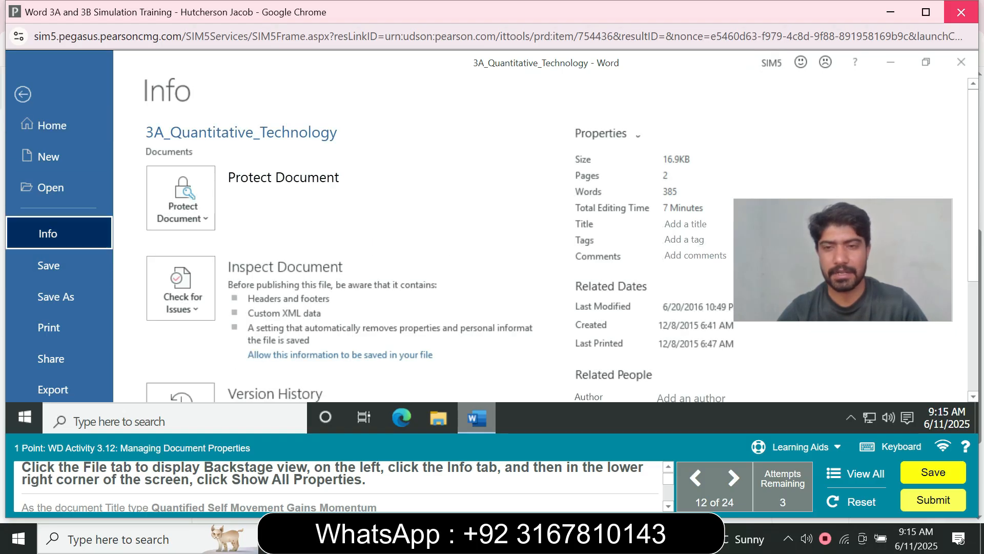
scroll(492, 241, "down", 4)
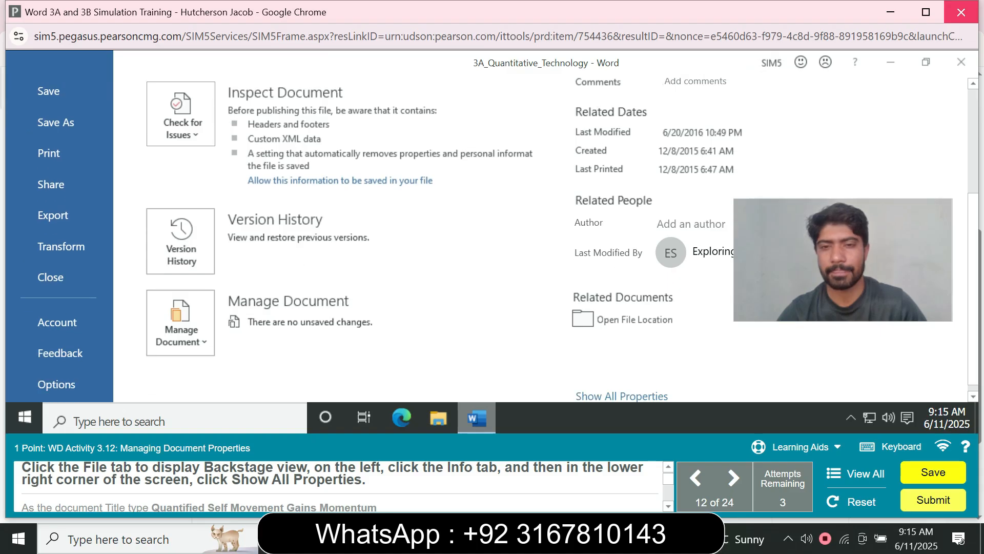
left_click(621, 396)
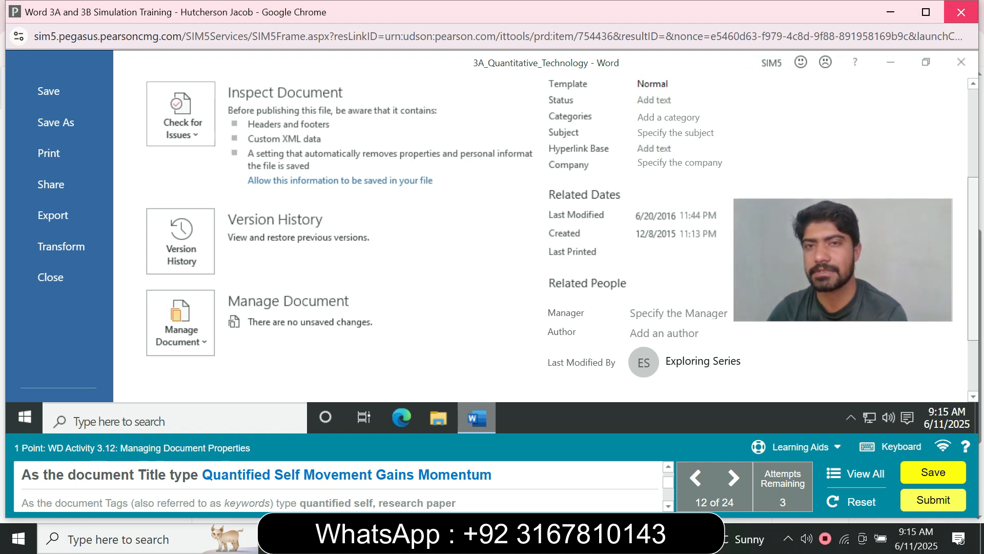
Step: Set the document's Title property to Quantified Self Movement Gains Momentum
scroll(543, 231, "up", 4)
left_click(658, 211)
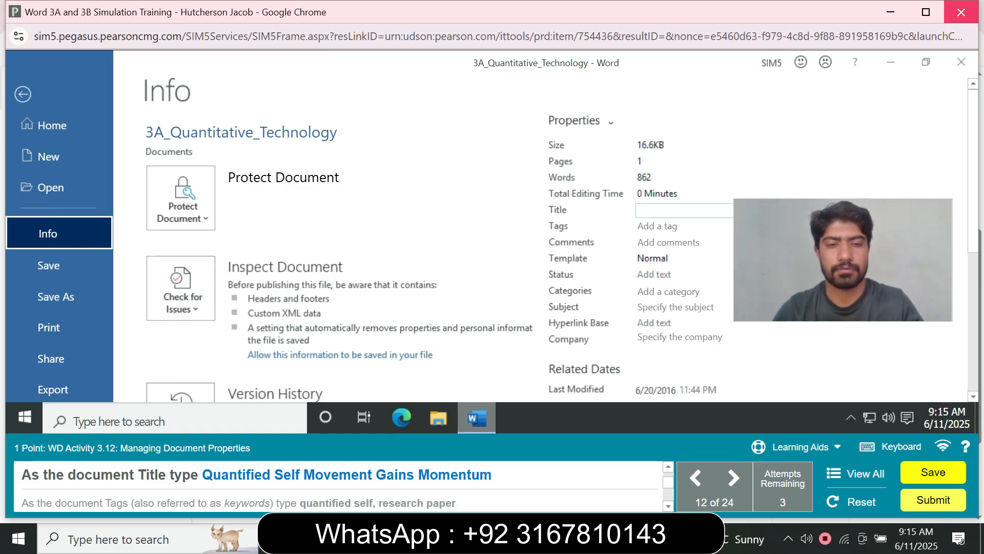
type("Q")
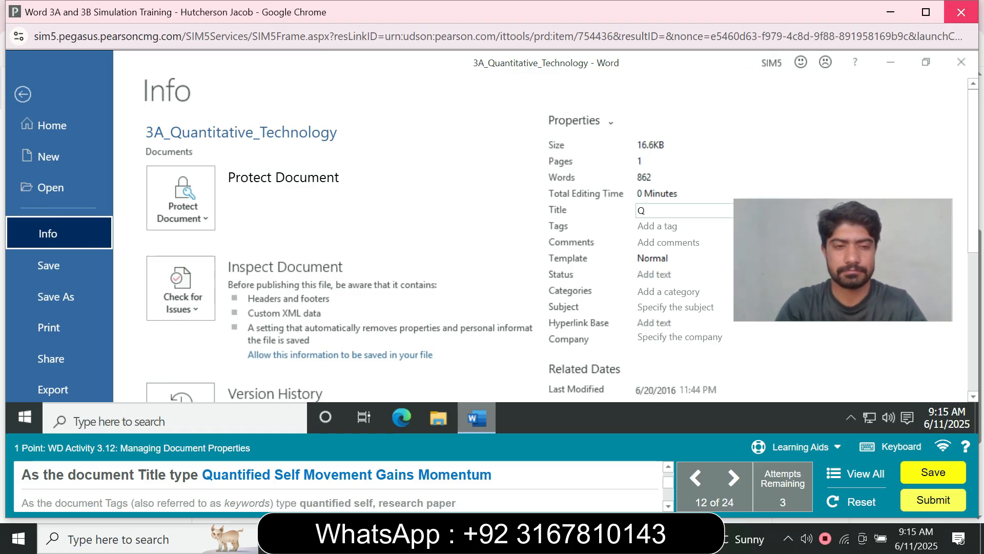
type("uantified")
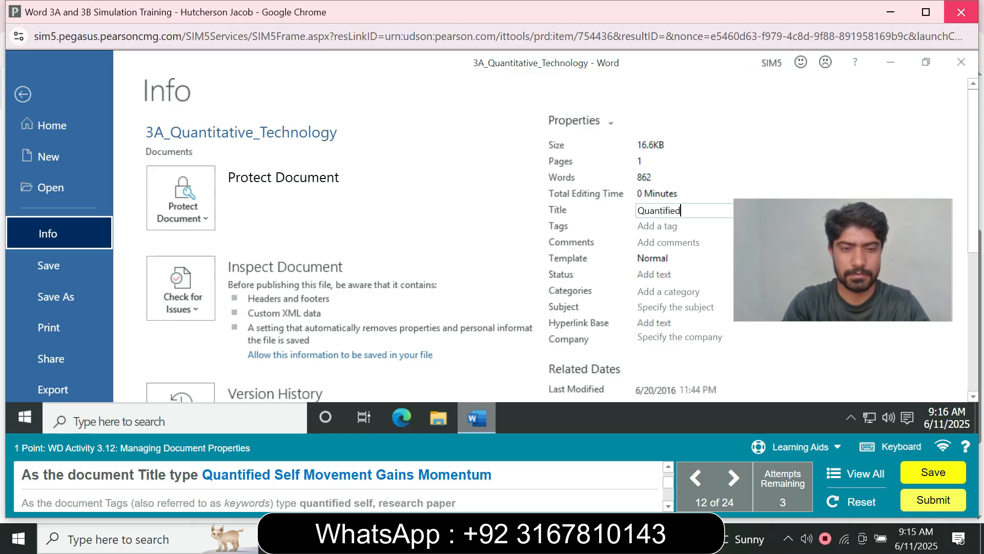
type(" Self M")
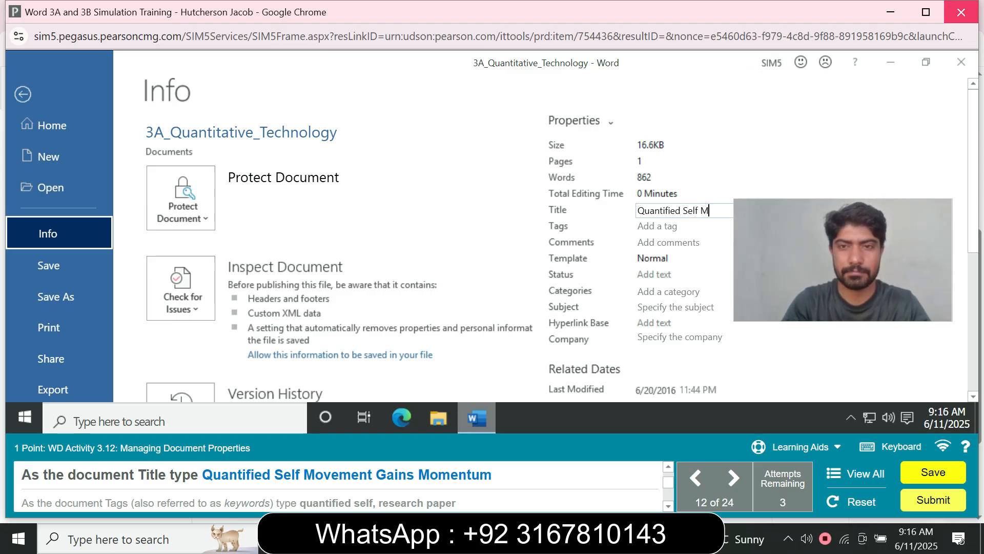
type("oveme")
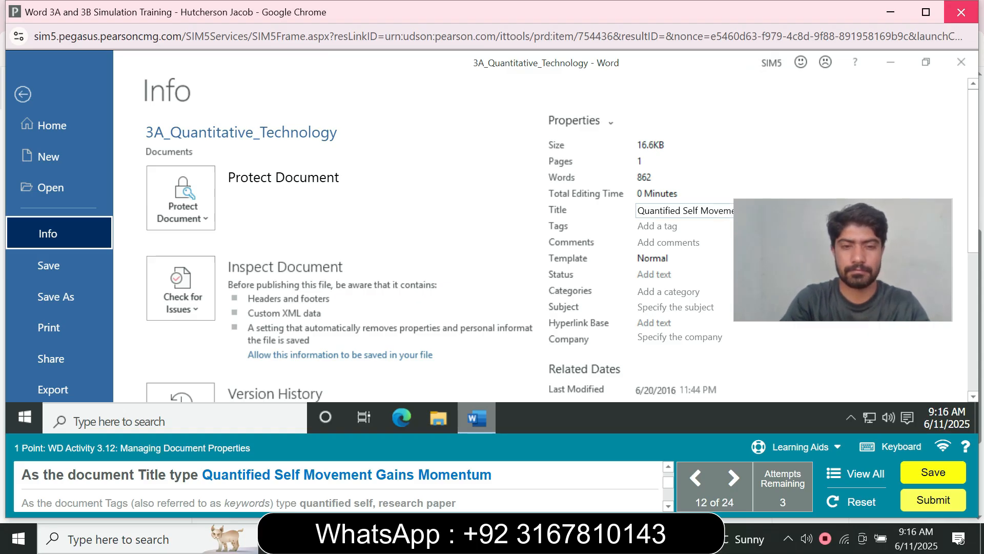
type("nt")
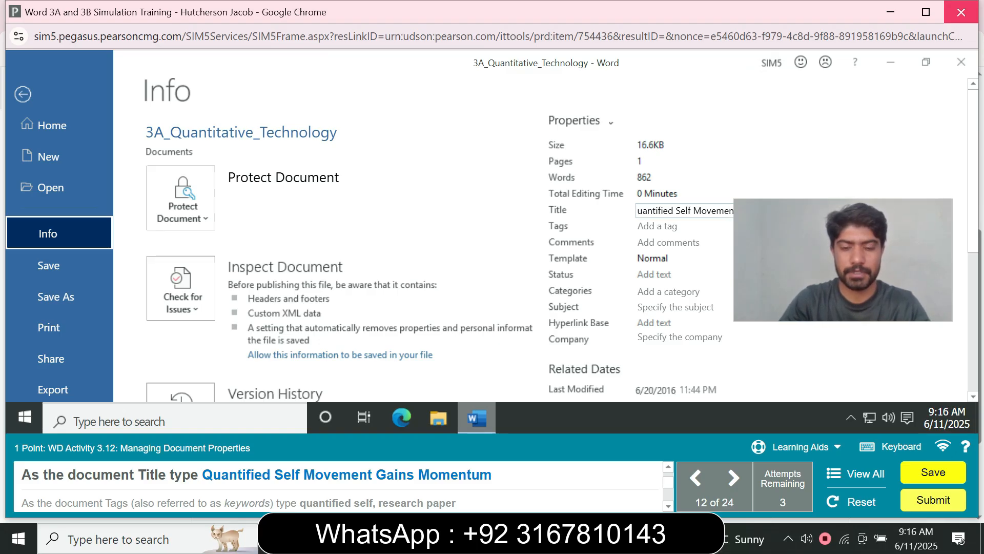
type(" Gains")
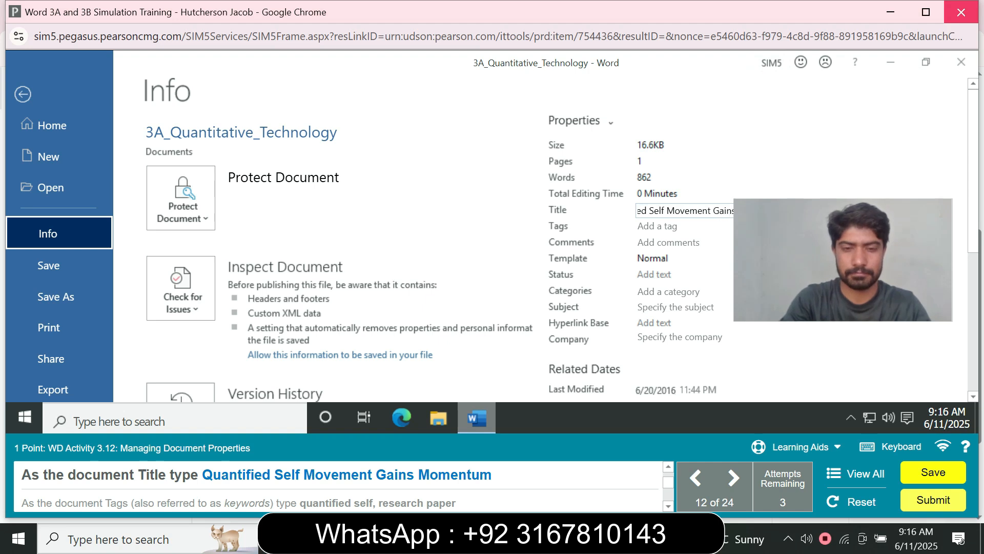
type(" Momentum")
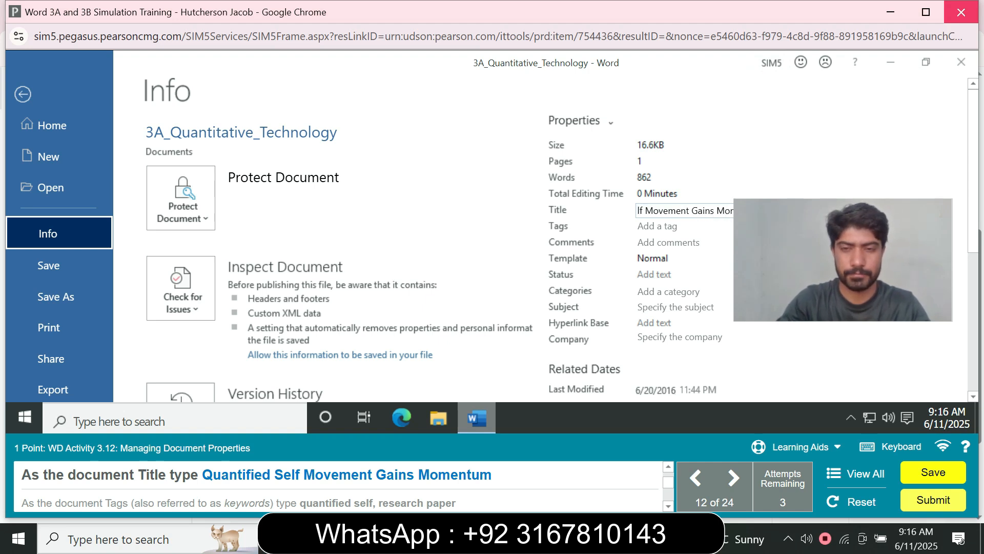
key("Return")
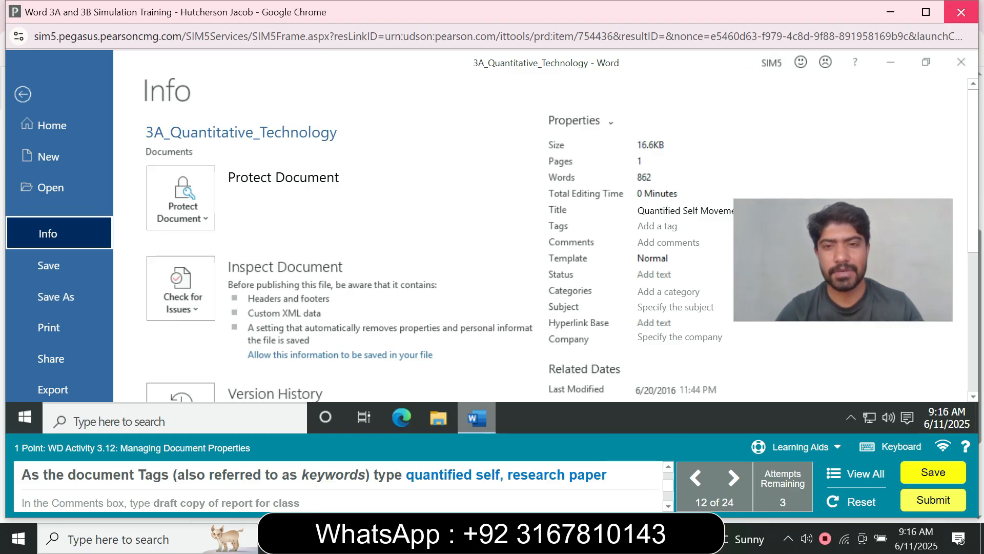
Step: Set the document's Tags property to quantified self, research paper
left_click(685, 226)
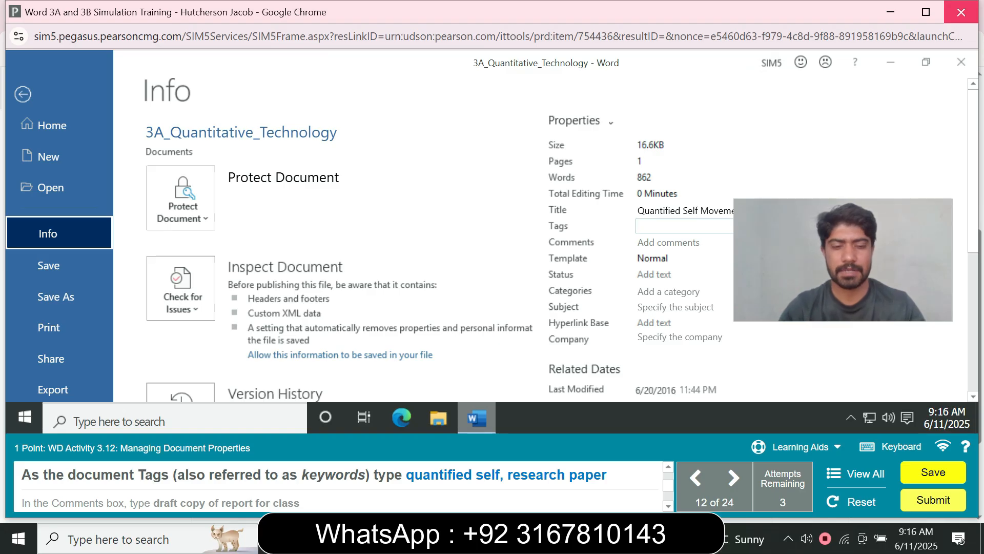
type("qu")
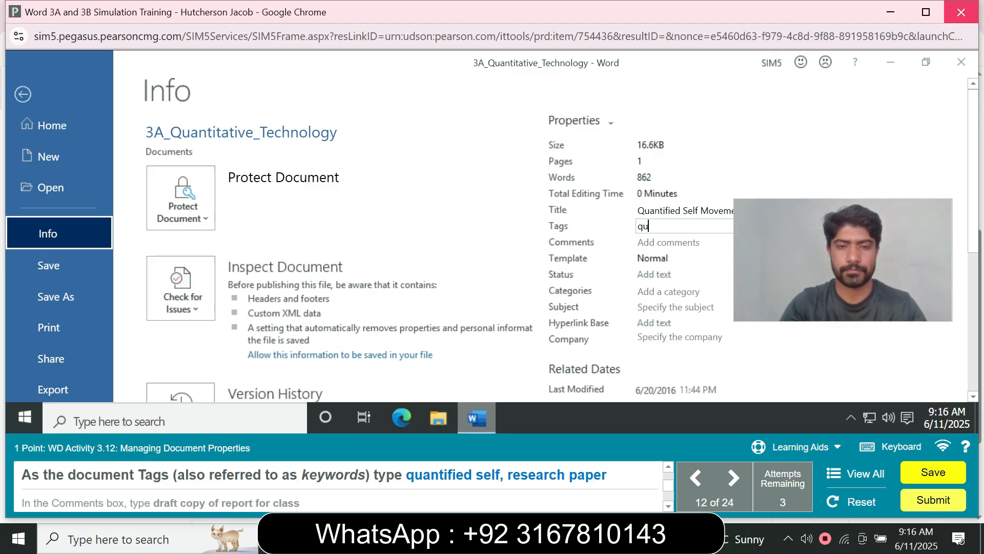
type("a")
type("n")
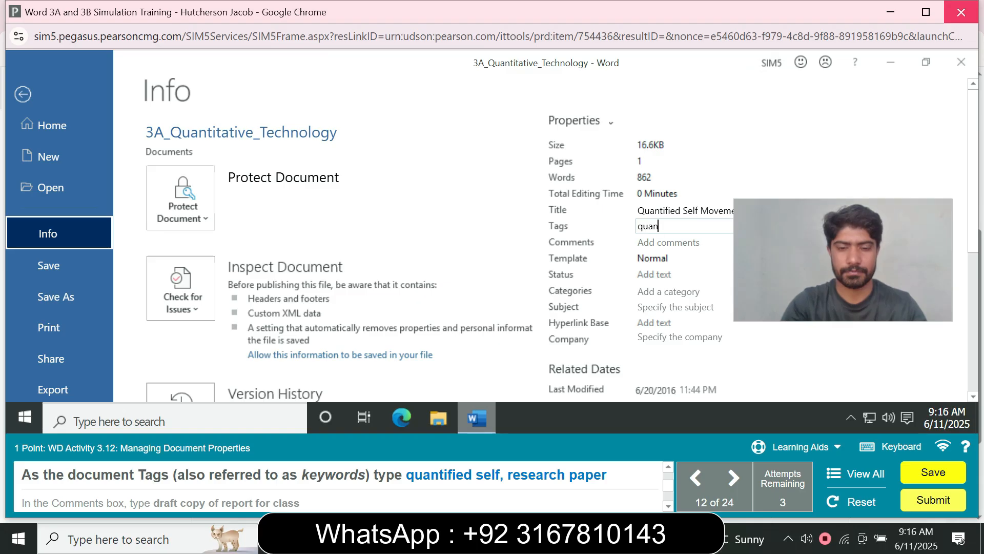
type("tif")
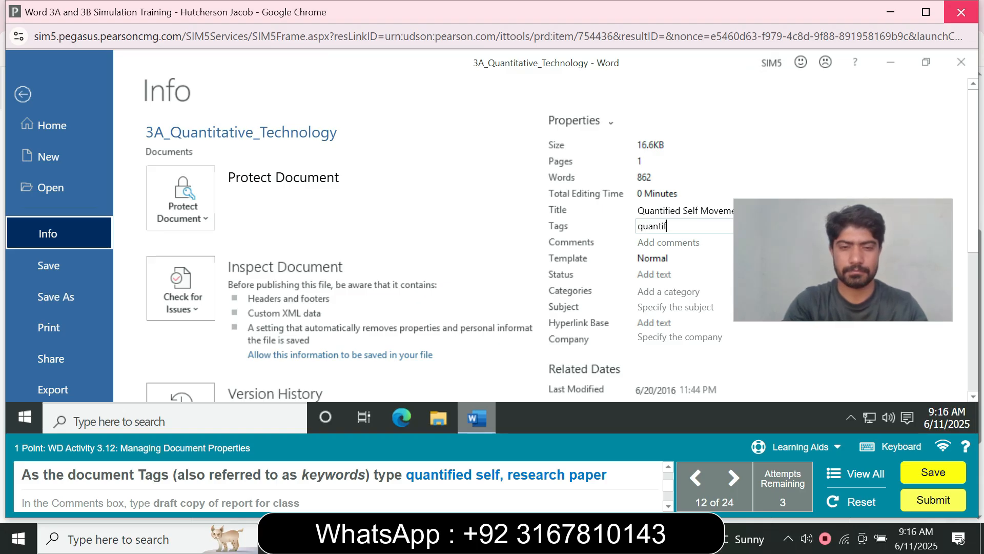
type("ied self")
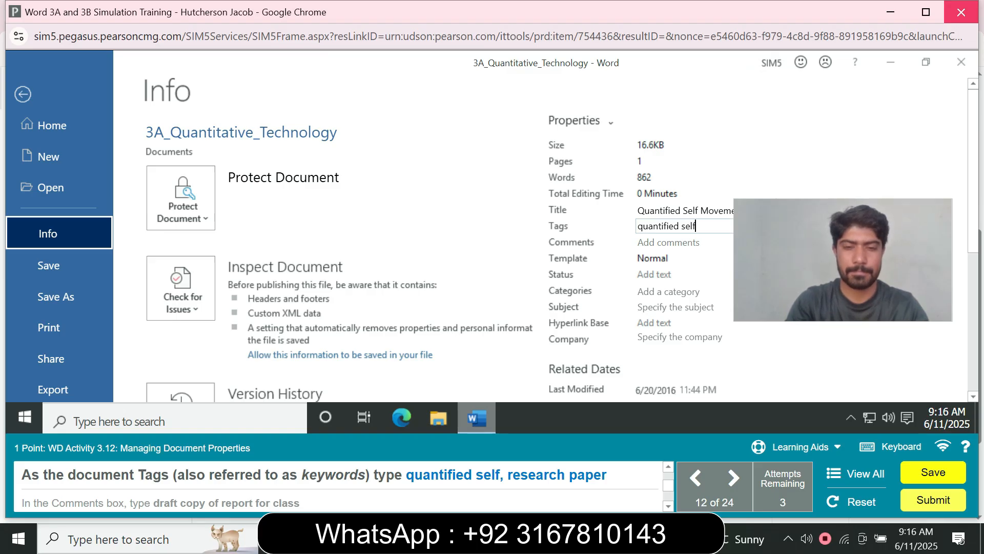
type(", re")
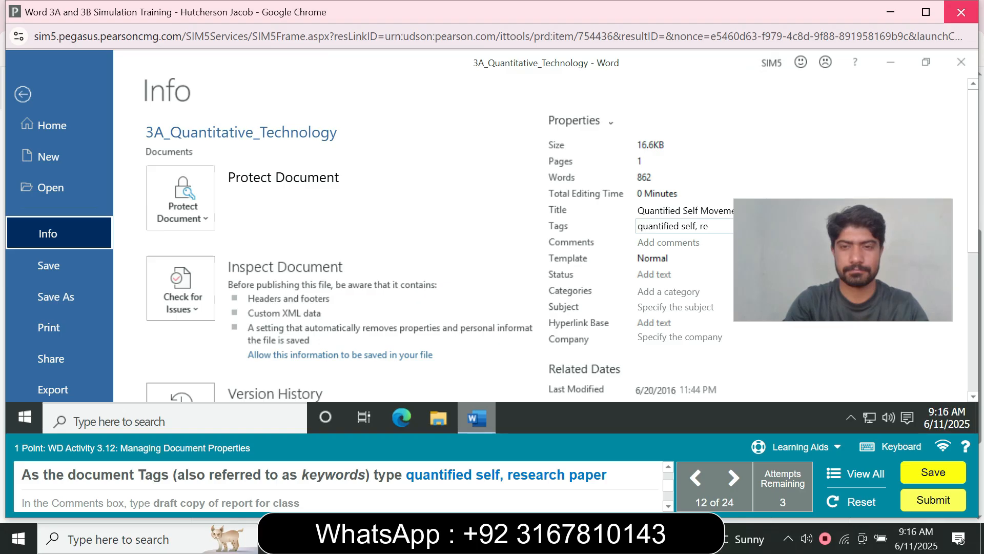
type("se")
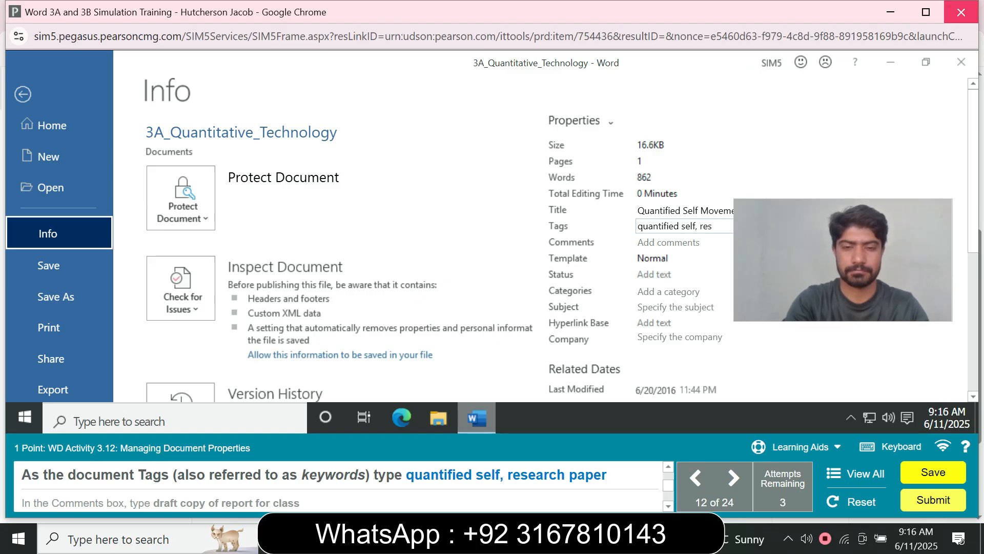
type("arch")
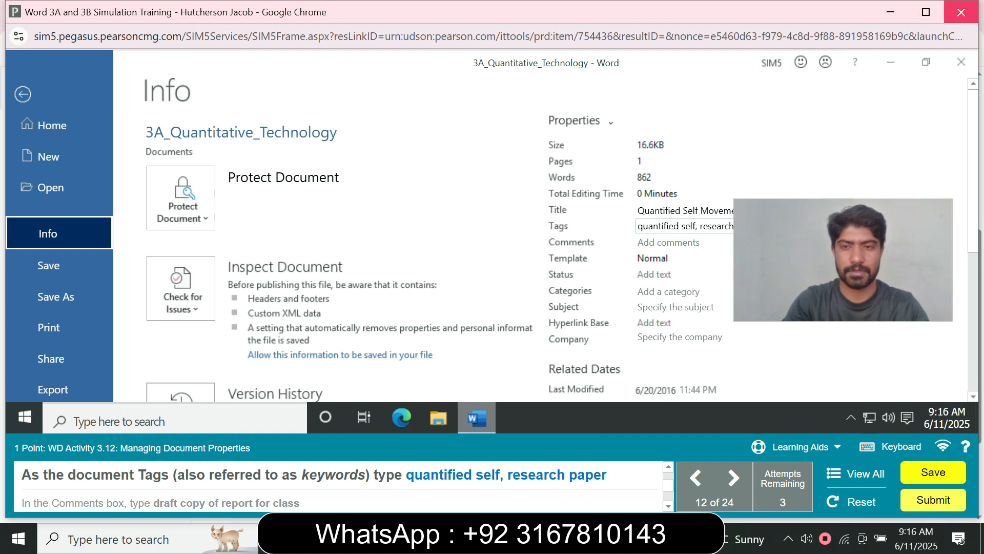
key("Return")
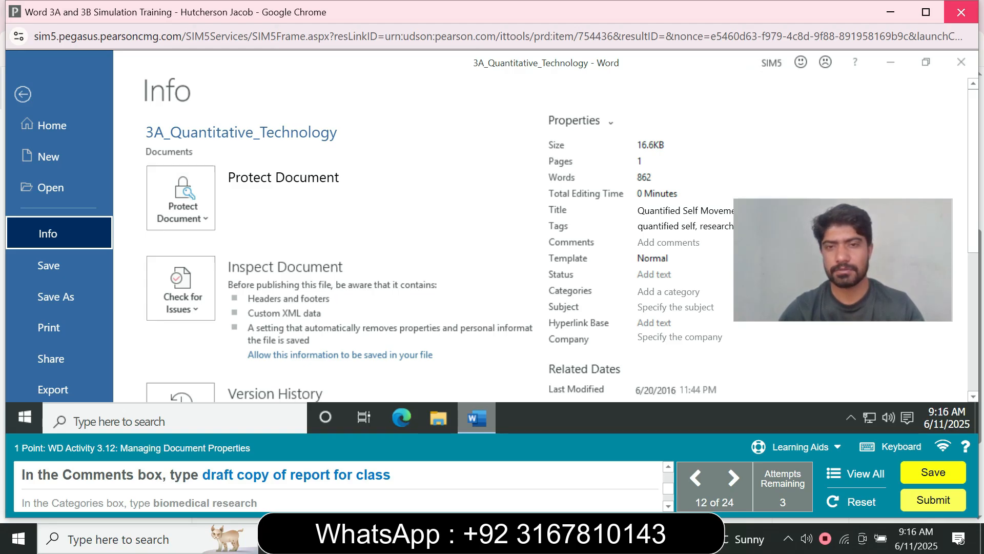
Step: Set the document's Comments property to draft copy of report for class
left_click(684, 242)
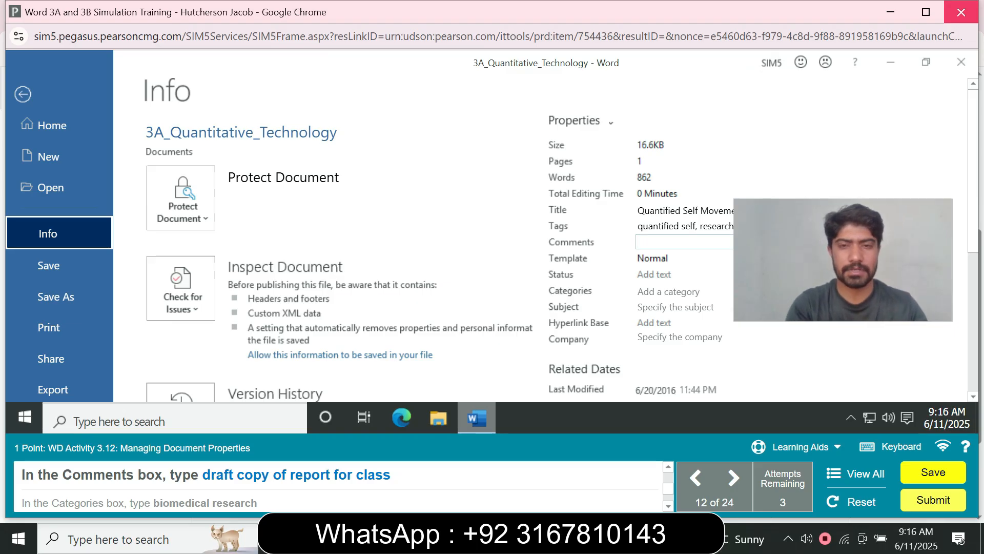
type("dra")
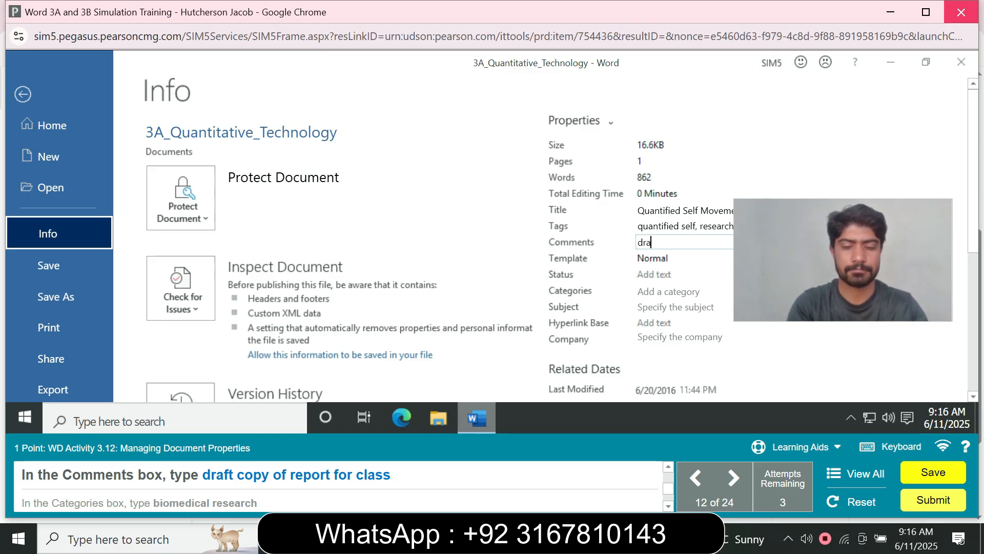
type("ft copu")
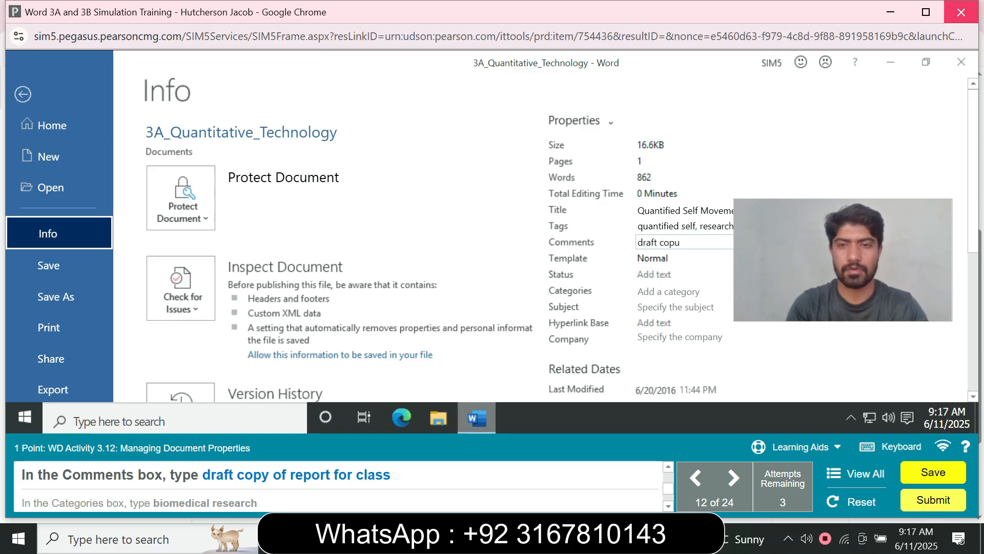
key("BackSpace")
type("y of re")
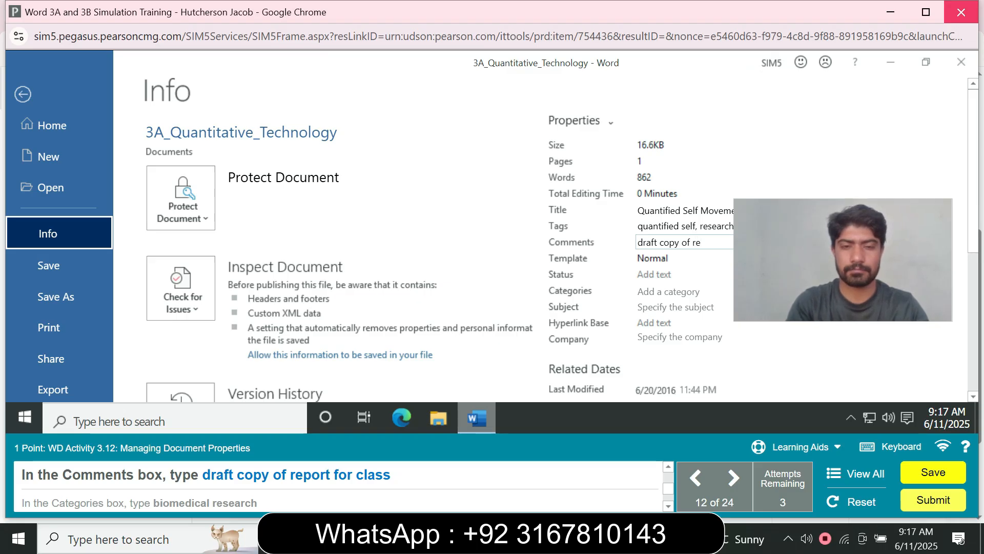
type("por")
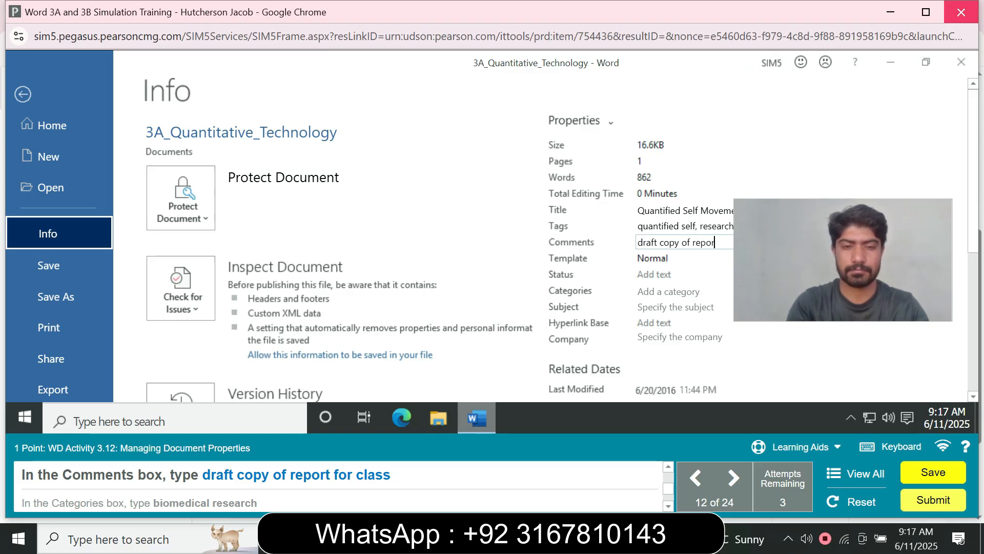
type("t for")
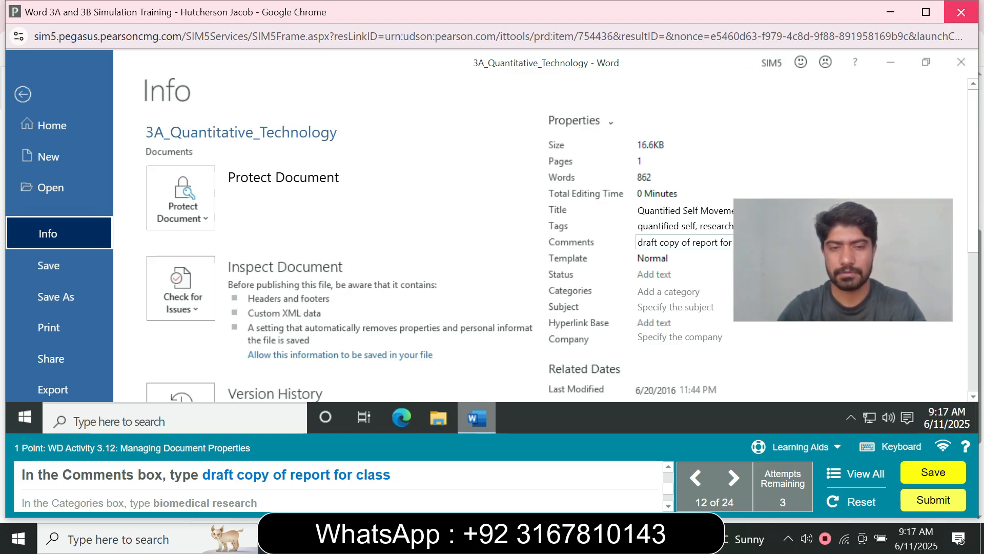
key("Return")
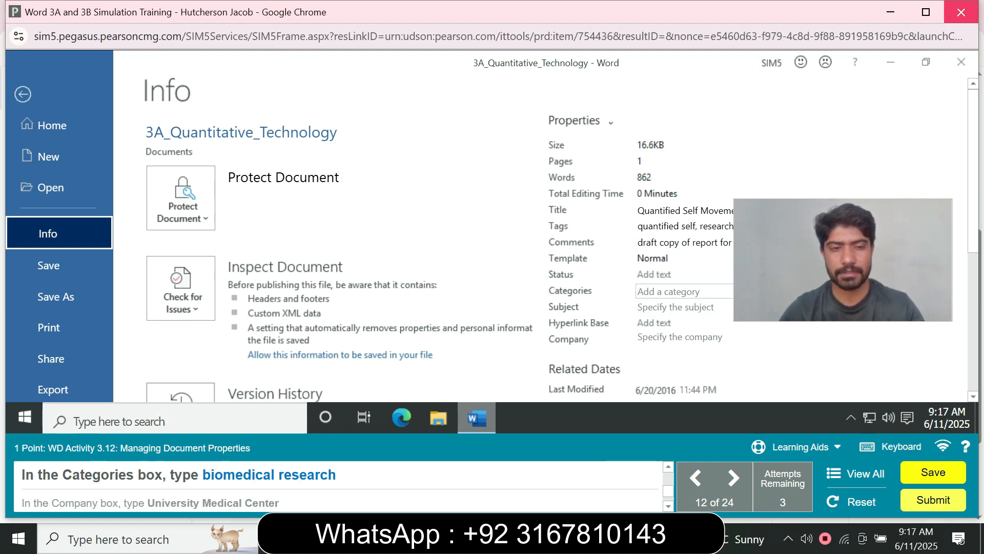
Step: Set the document's Categories property to biomedical research
left_click(685, 292)
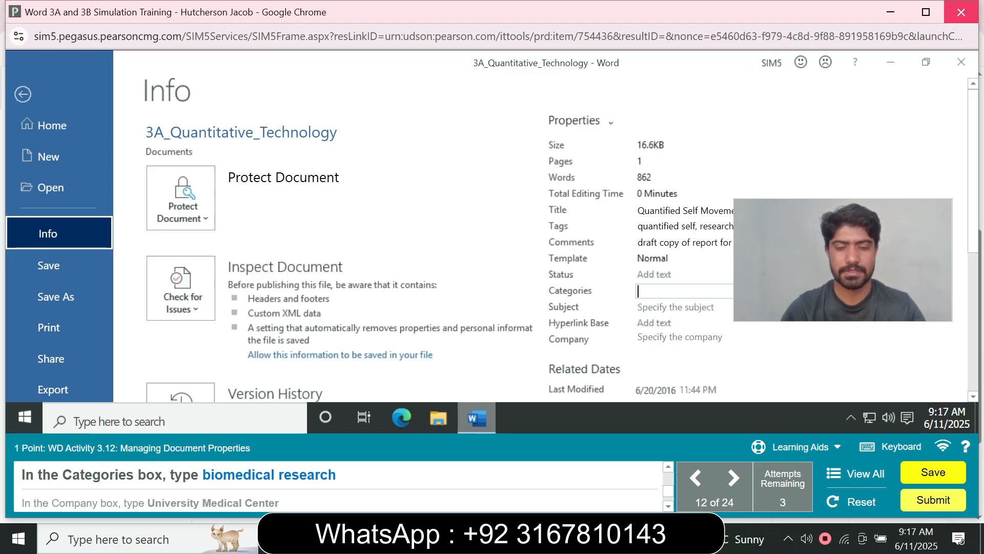
type("bi")
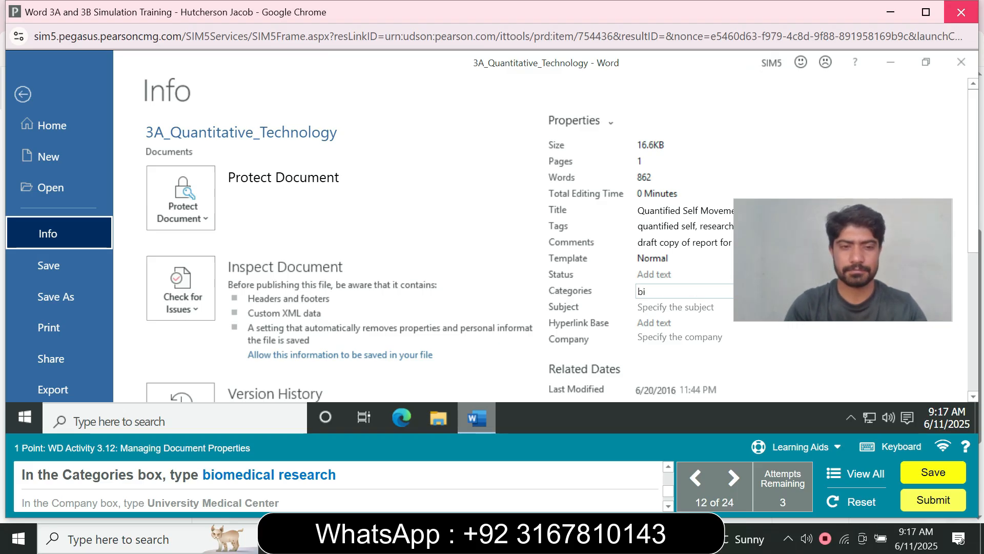
type("om")
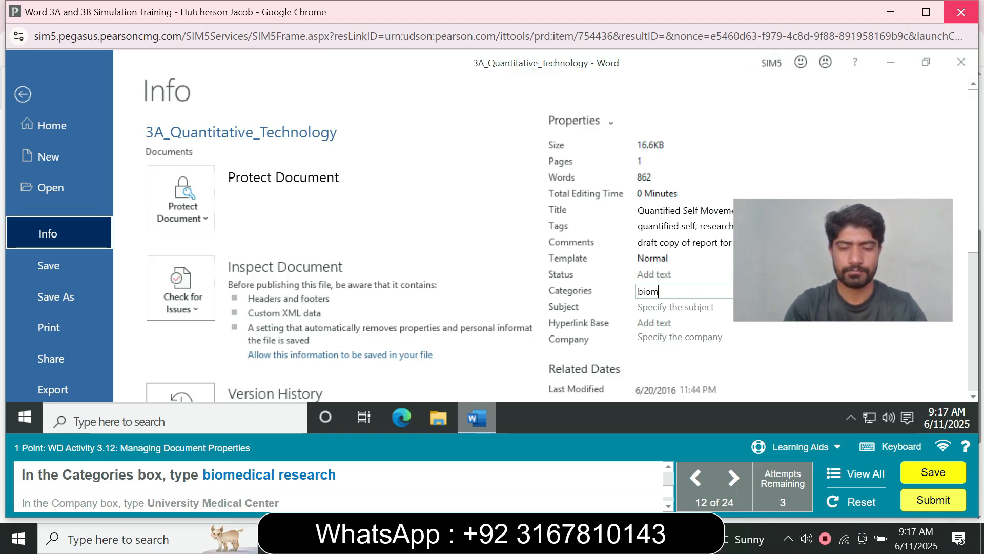
type("edic")
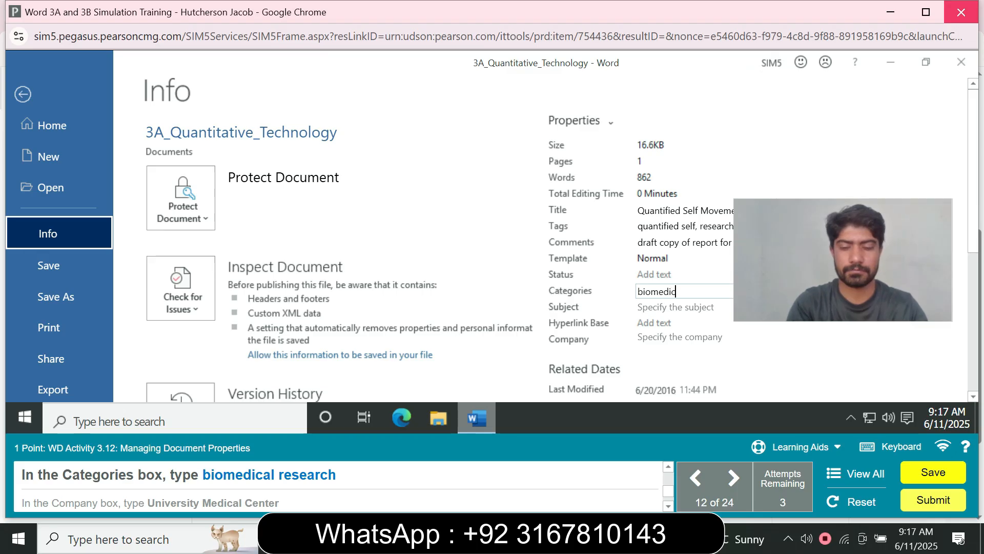
type("al res")
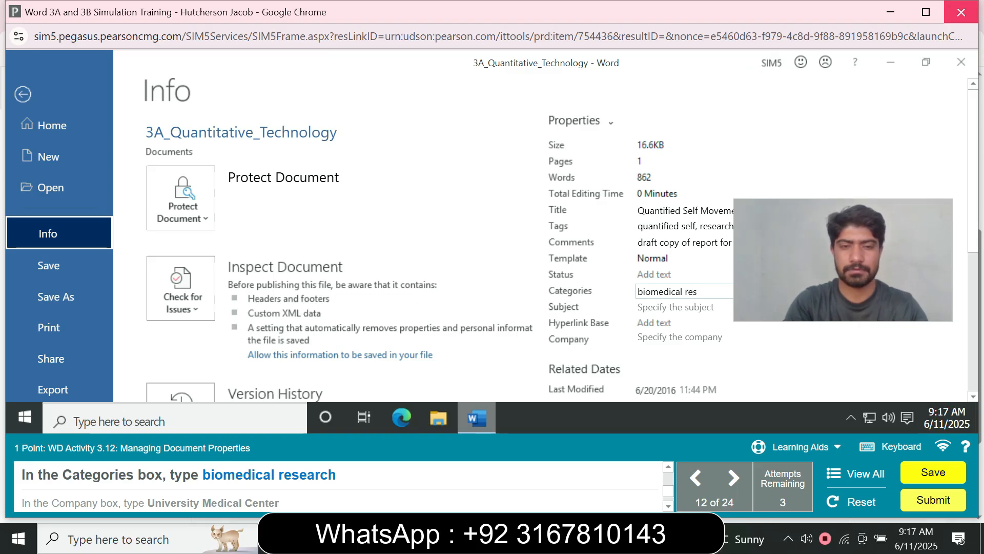
type("e")
type("arch")
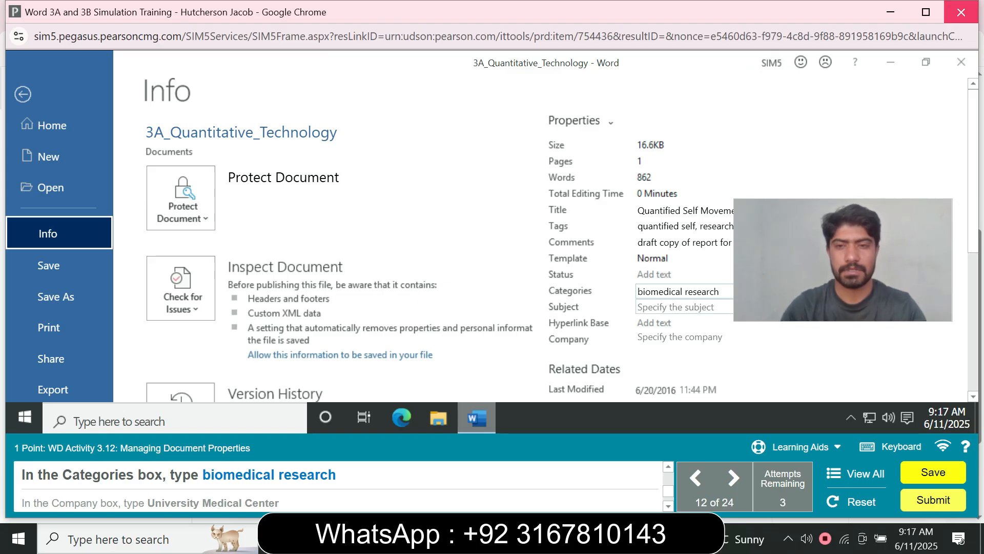
key("Return")
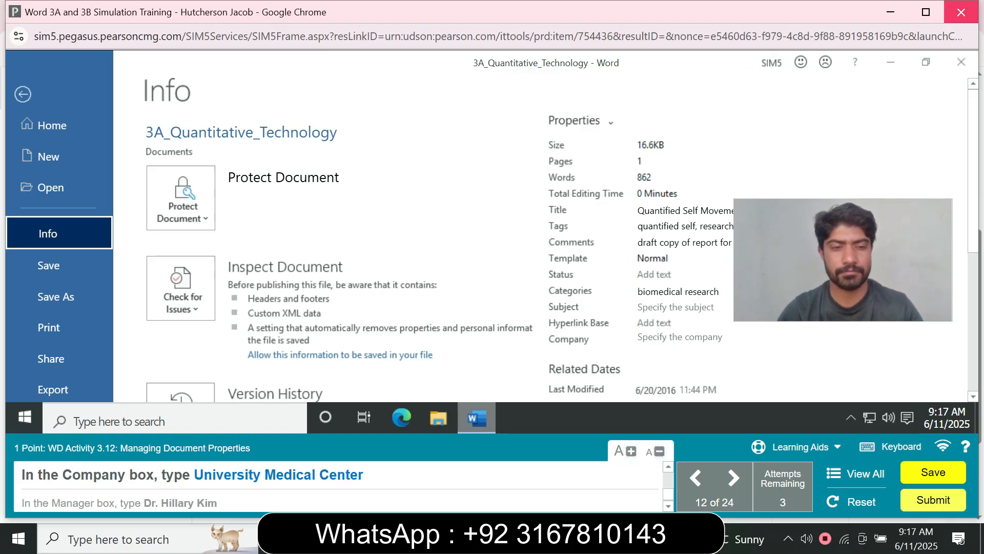
Step: Set the document's Company property to University Medical Center
left_click(679, 337)
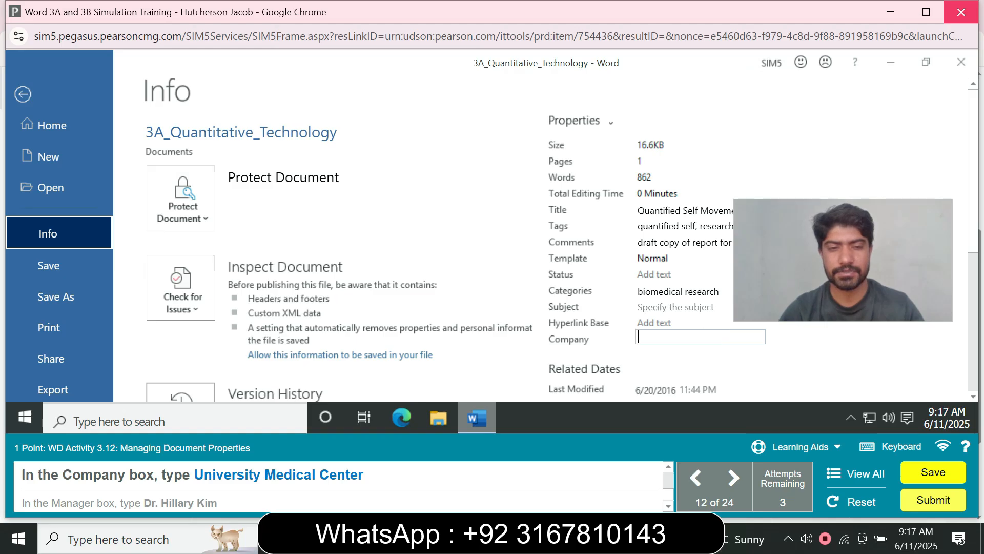
type("U")
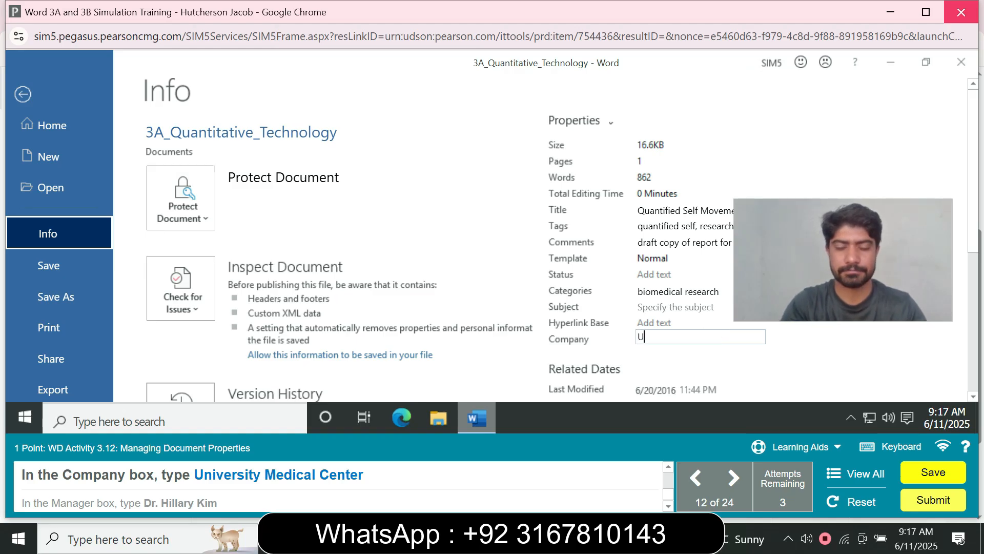
type("ni")
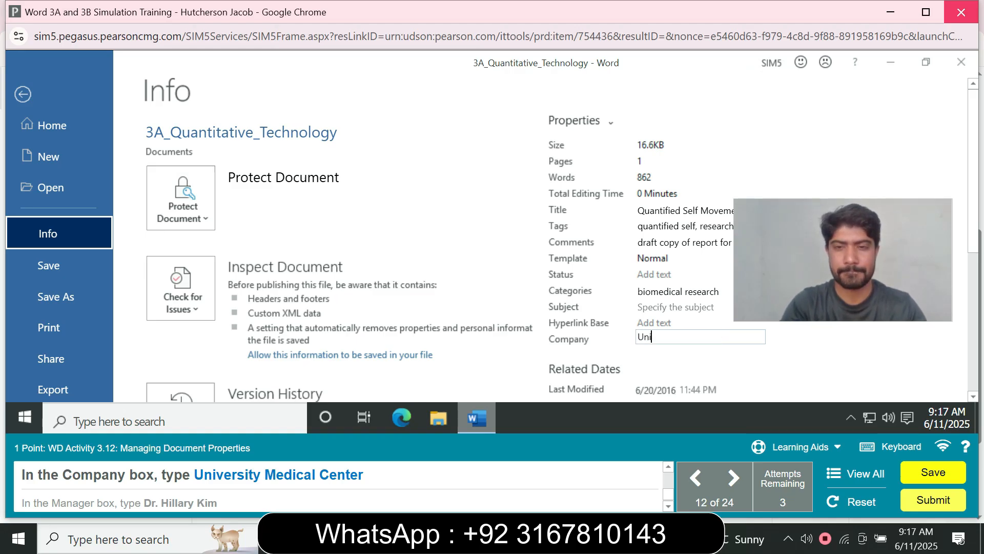
type("v")
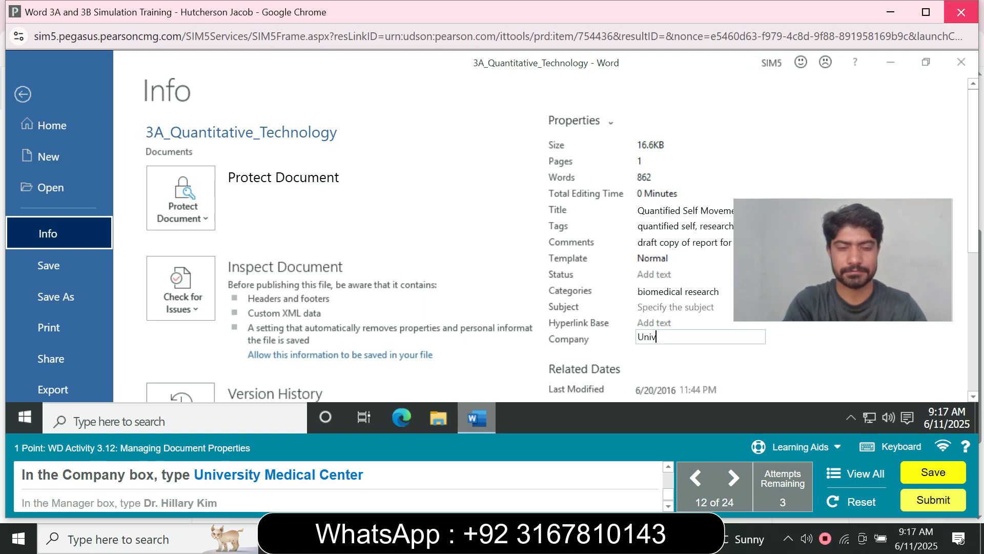
type("ersi")
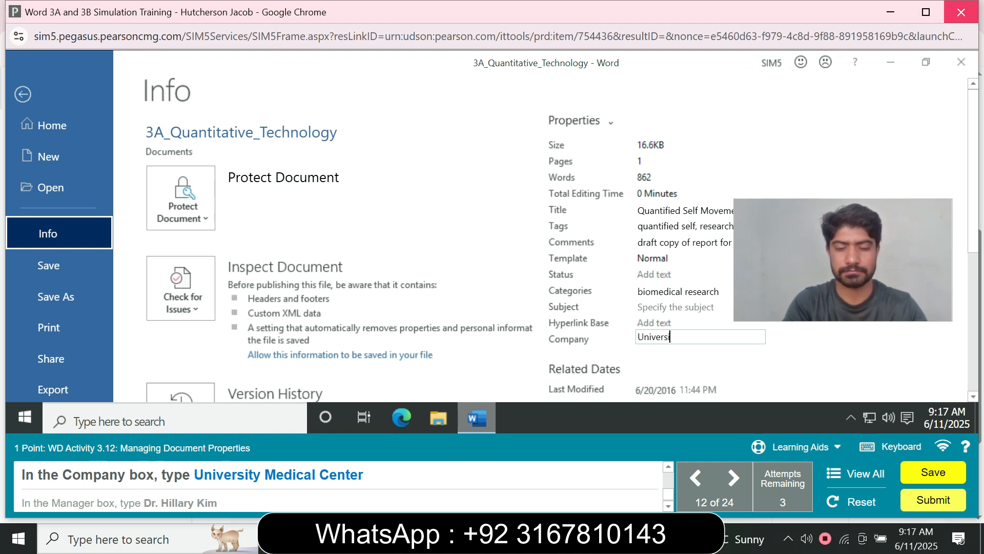
type("ty Me")
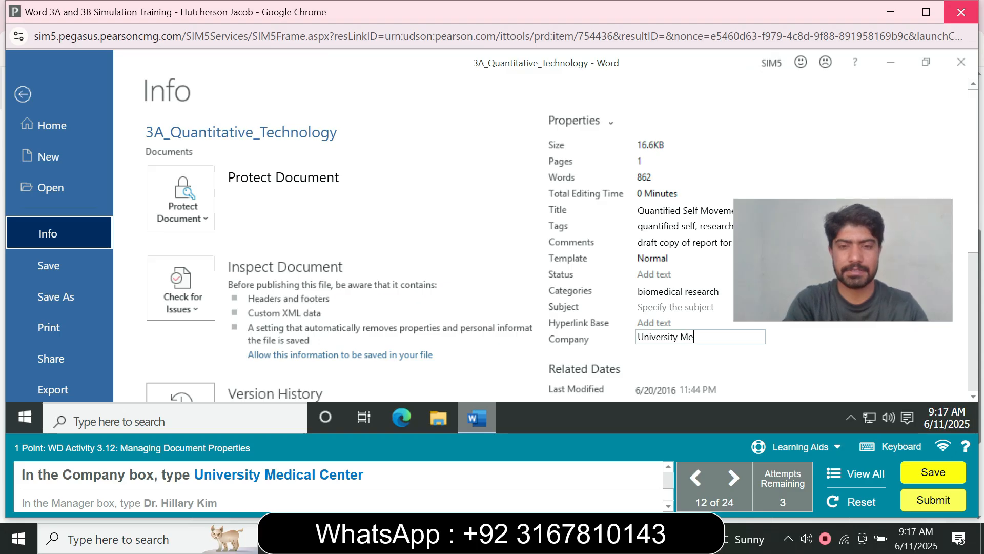
type("dica")
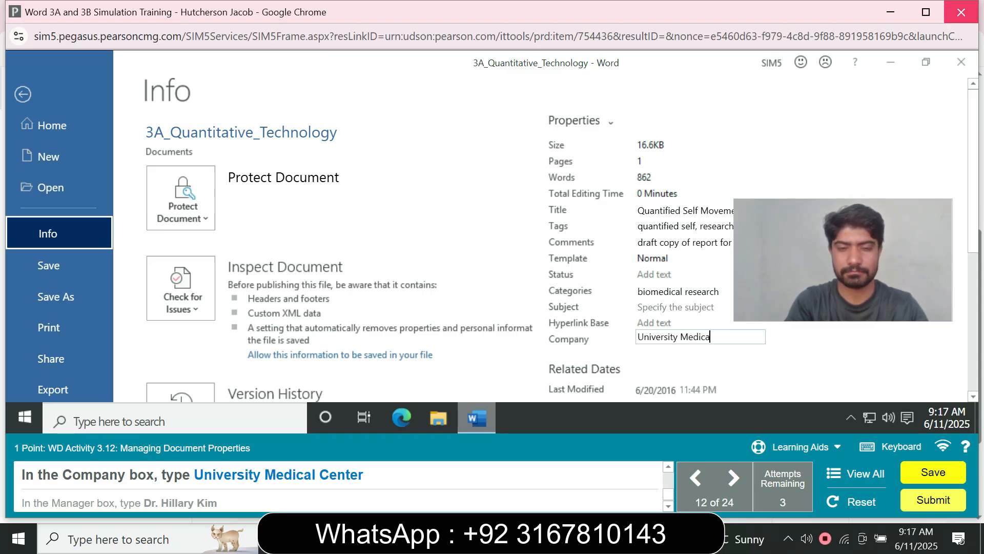
type("l Center")
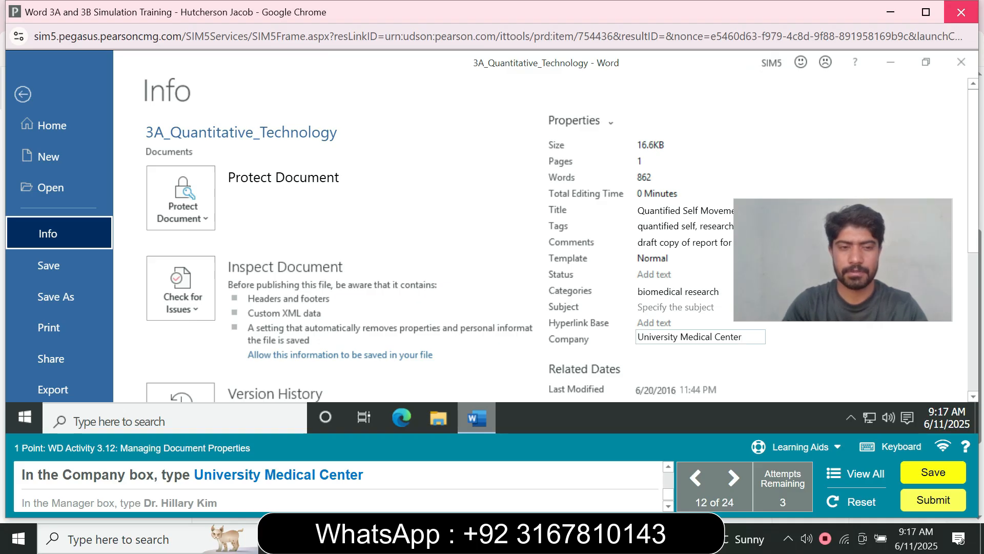
key("Return")
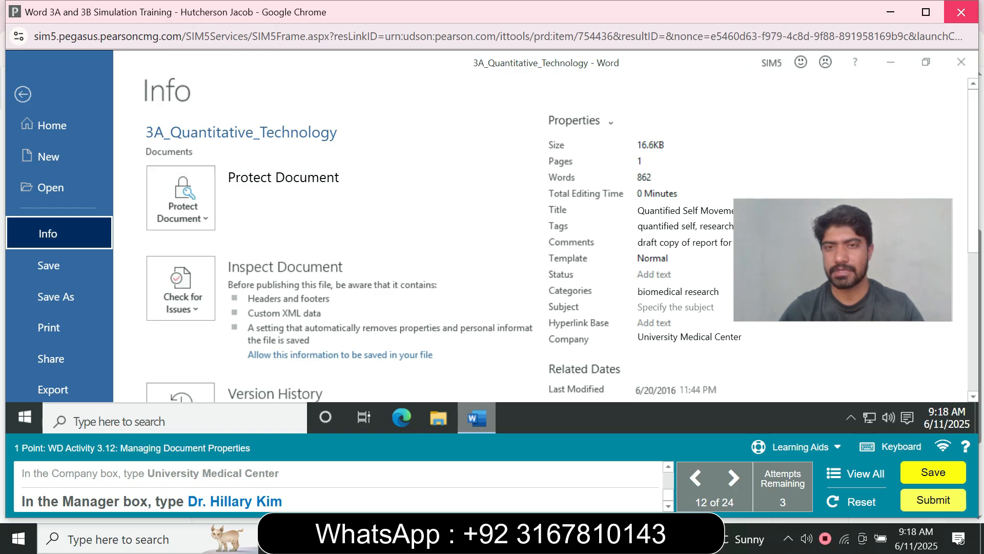
Step: Set the document's Manager property to the manager's title and full name given in the task instruction
left_click_drag(973, 172, 972, 255)
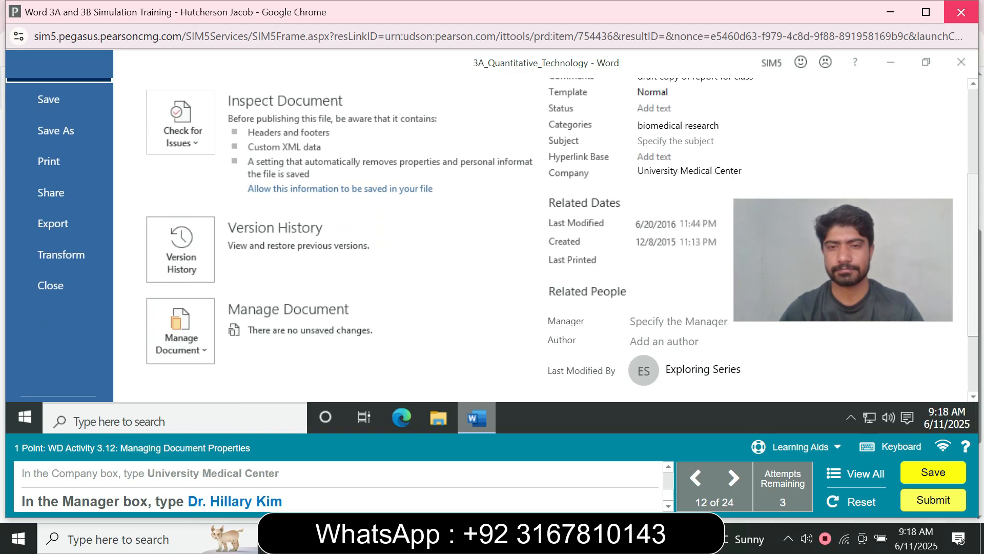
left_click(674, 321)
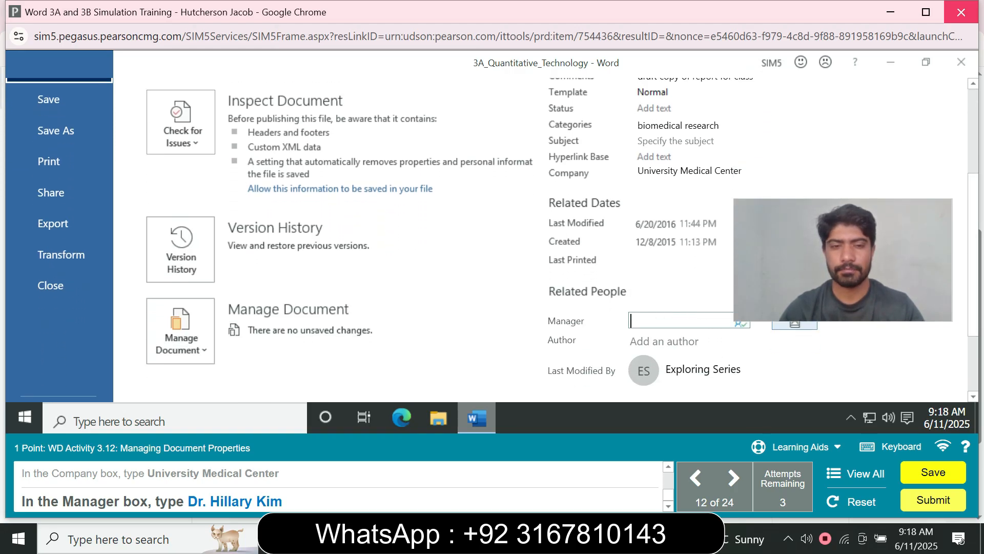
type("Dr")
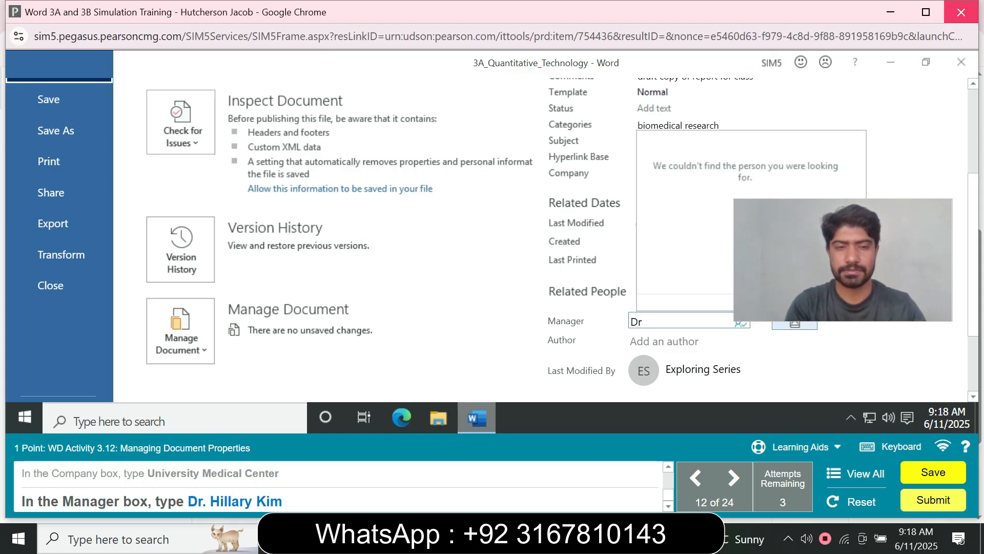
type(". ")
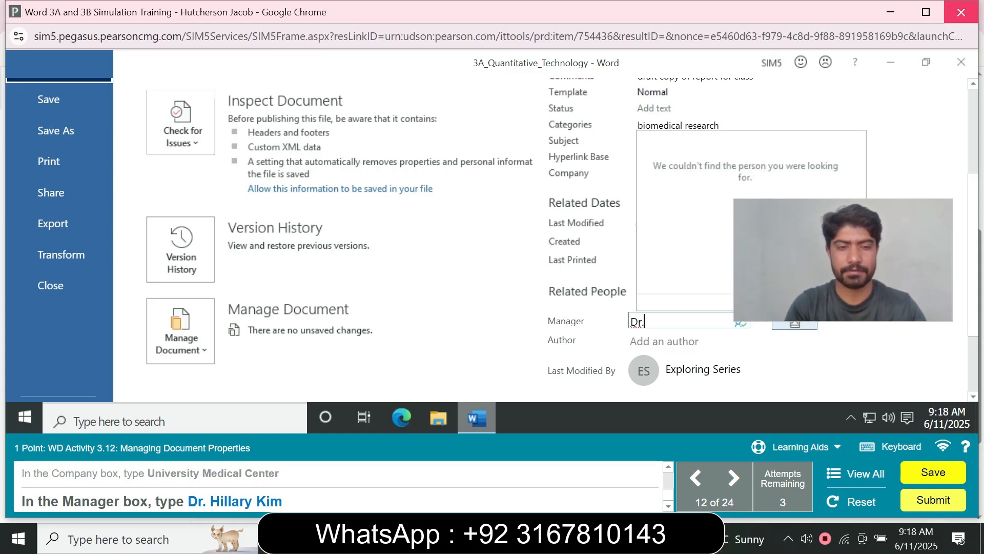
type("Hill")
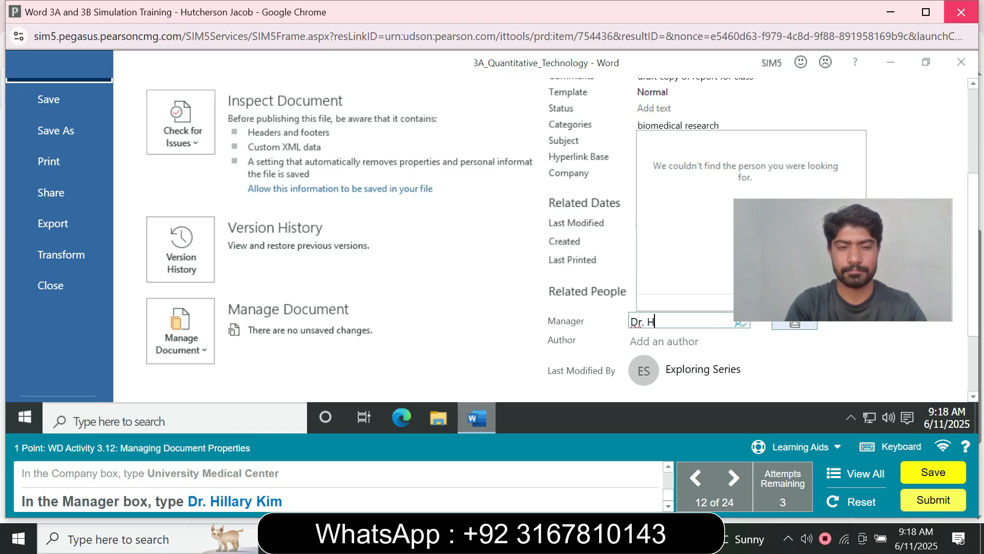
type("ary Kim")
key("Return")
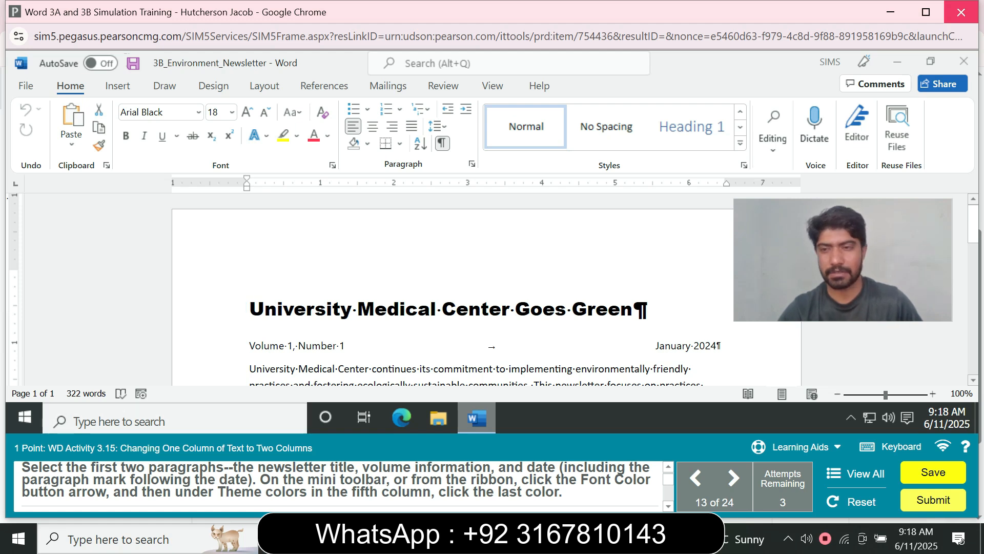
Step: Try to recolor only the newsletter's volume and date line with the last theme color in the fifth column
scroll(486, 290, "down", 3)
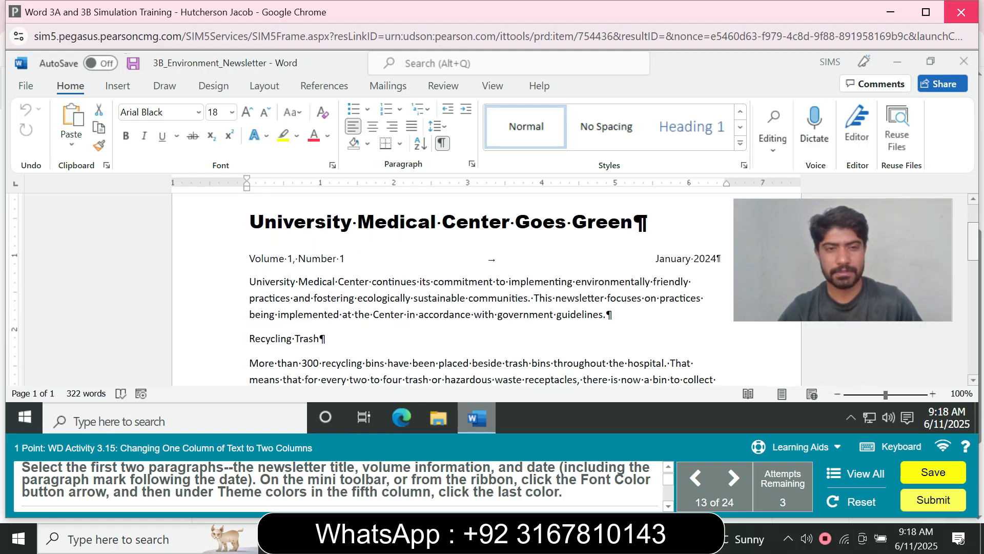
scroll(486, 289, "down", 12)
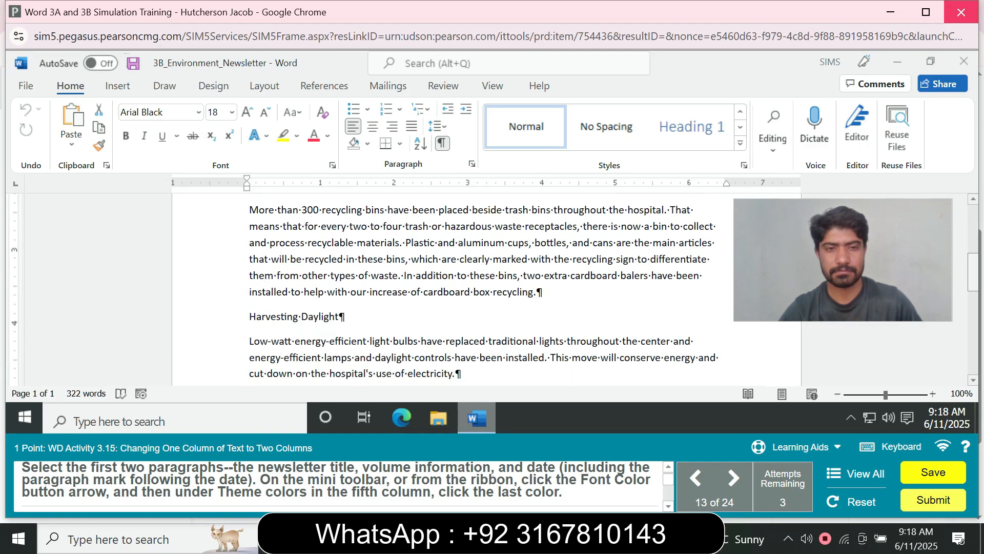
scroll(486, 289, "down", 1)
scroll(485, 290, "up", 15)
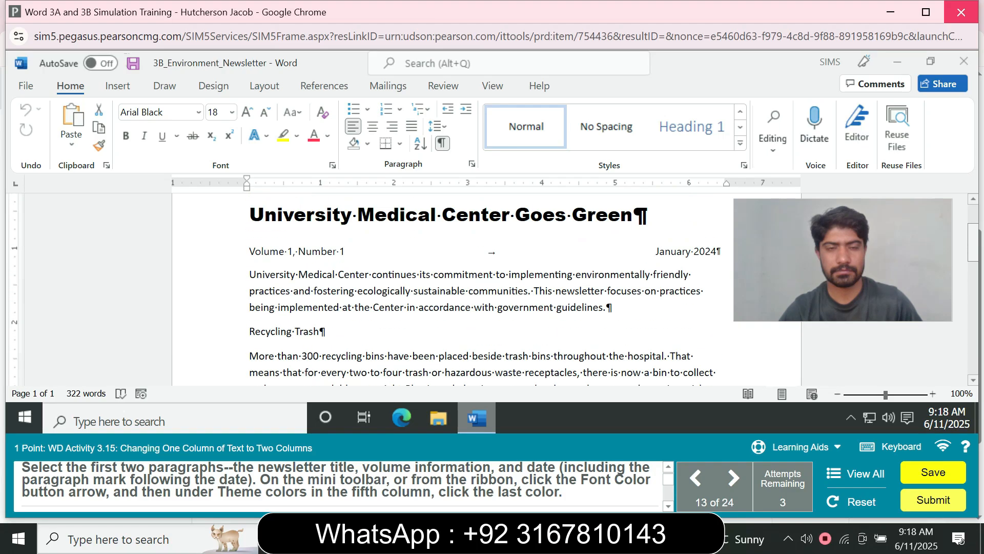
scroll(486, 289, "down", 6)
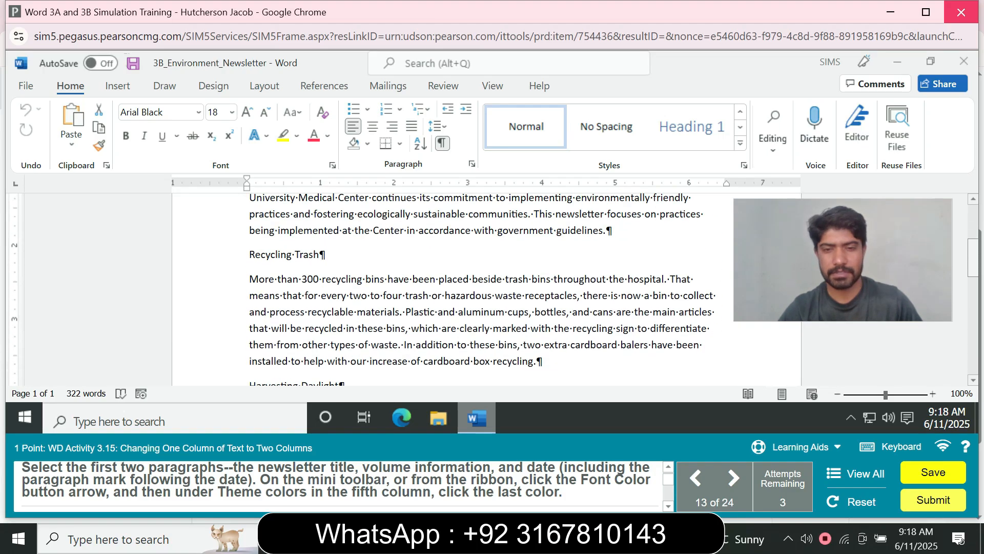
scroll(486, 290, "up", 3)
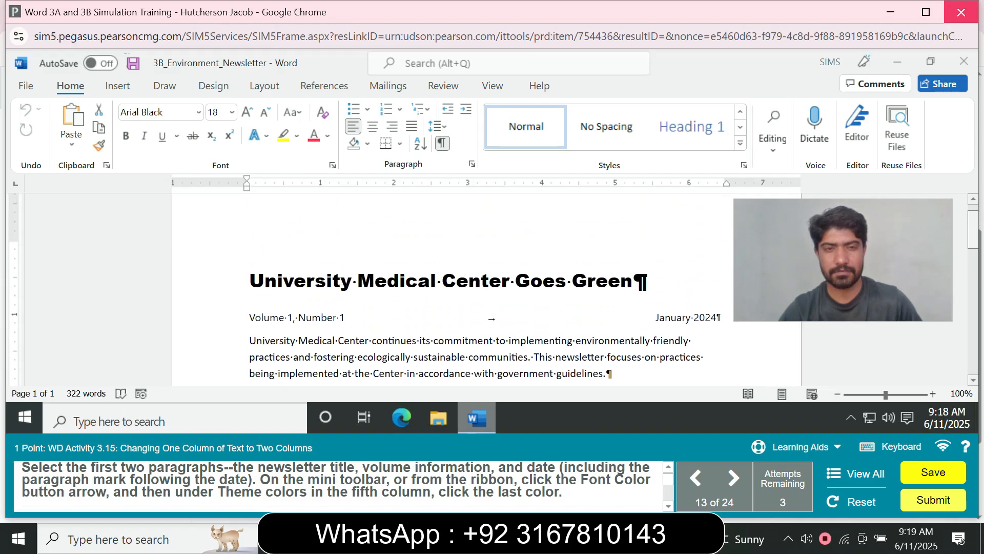
scroll(486, 290, "down", 1)
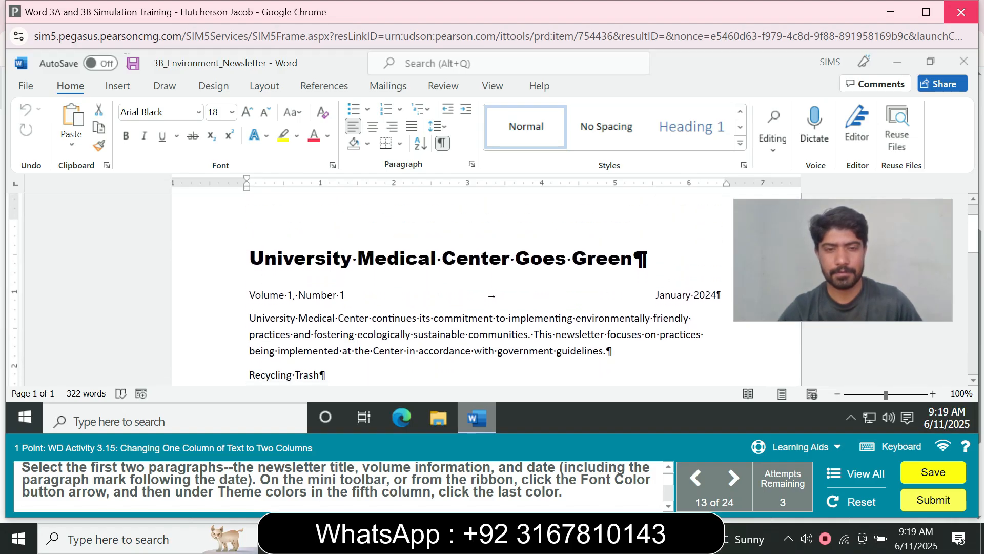
left_click_drag(249, 295, 721, 294)
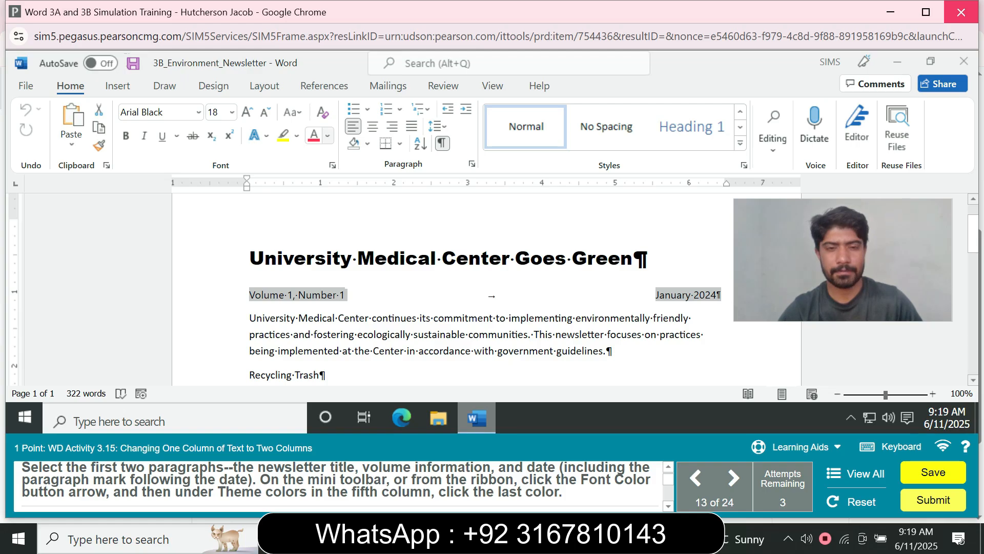
left_click(327, 135)
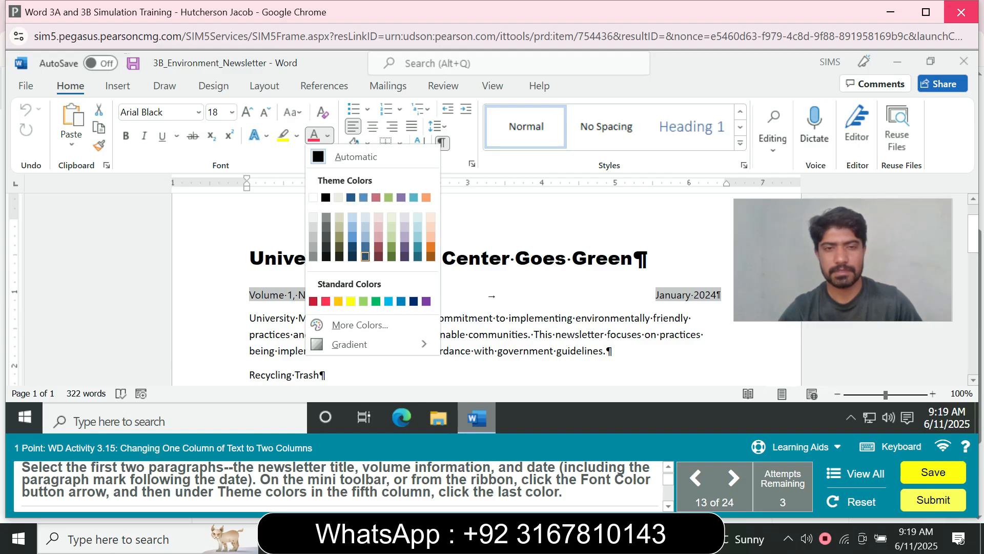
left_click(365, 255)
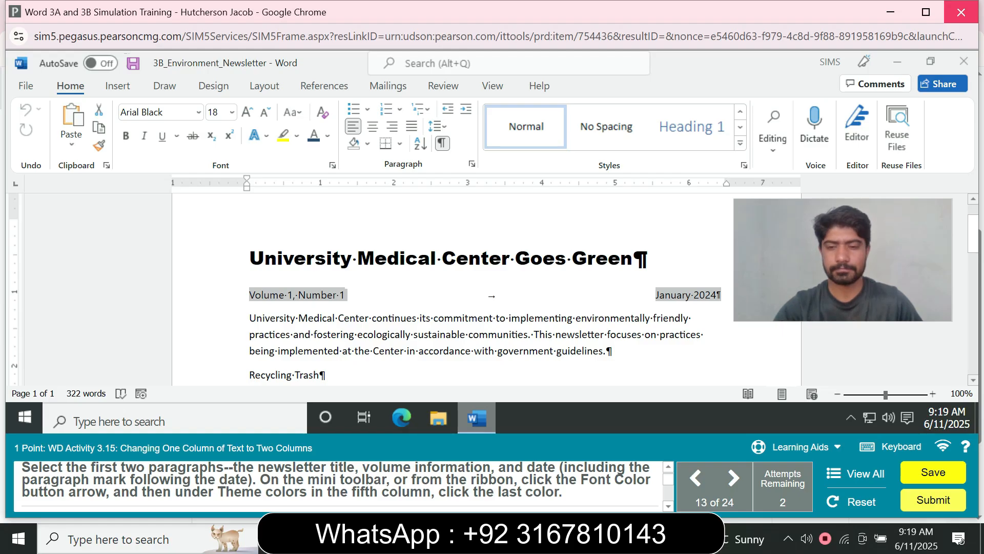
Step: Apply the last theme color in the fifth column to the newsletter title and the volume and date line
left_click_drag(249, 308, 722, 345)
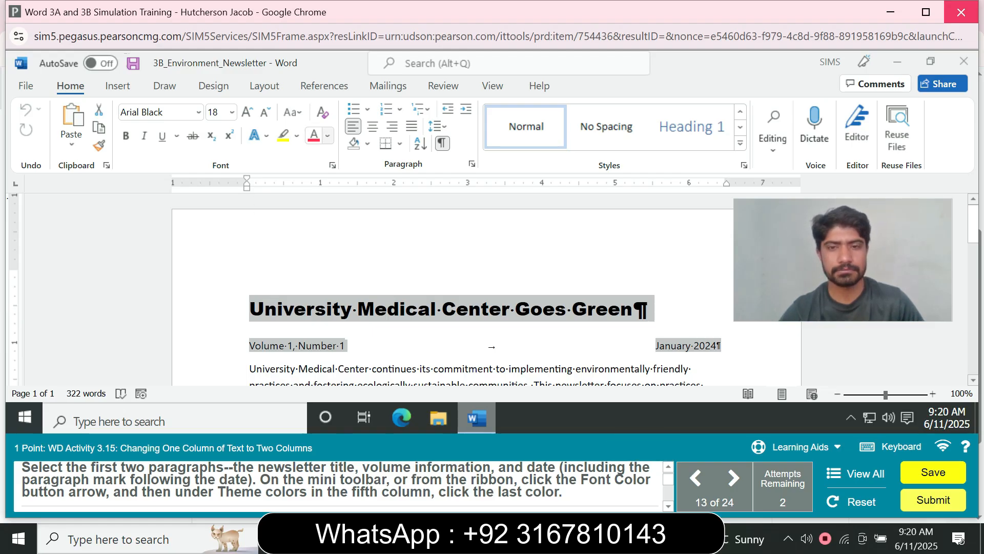
left_click(328, 136)
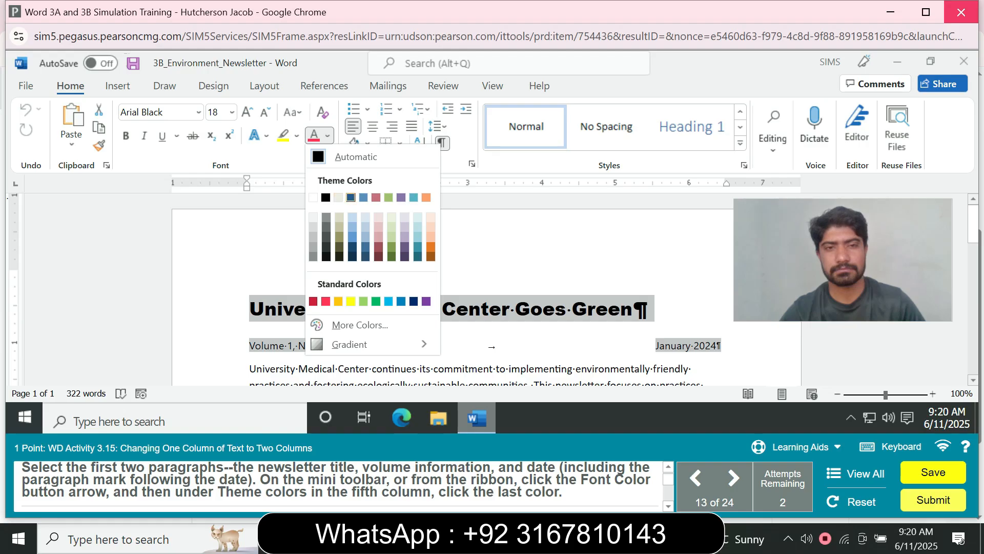
left_click(365, 256)
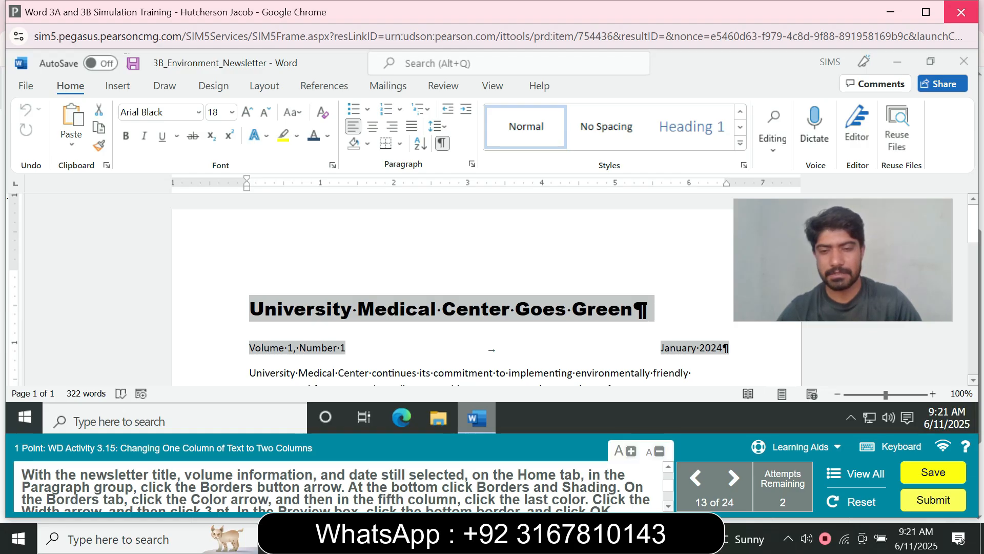
Step: Open Borders and Shading for the selected heading paragraphs and set the border color to the last theme color in the fifth column
scroll(338, 487, "down", 1)
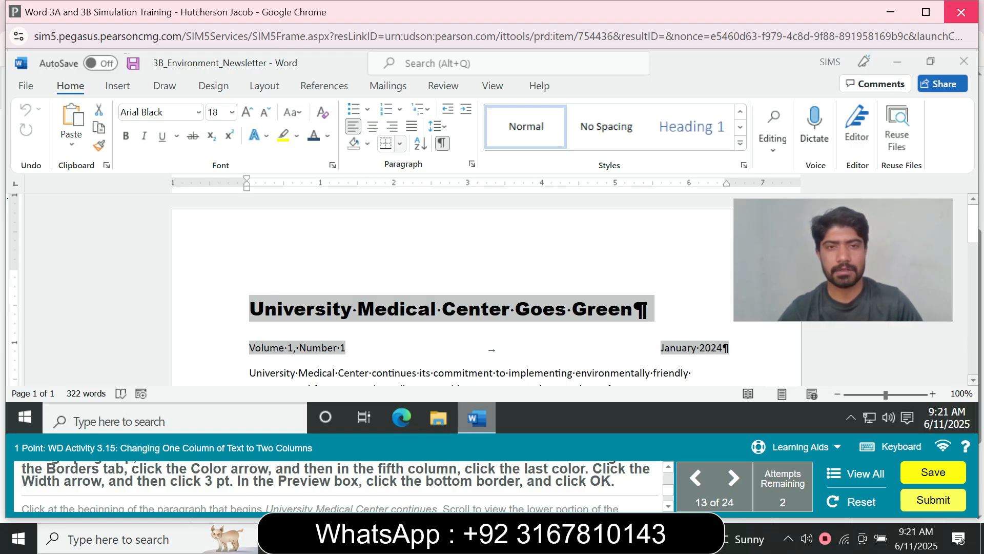
left_click(400, 144)
scroll(461, 266, "down", 3)
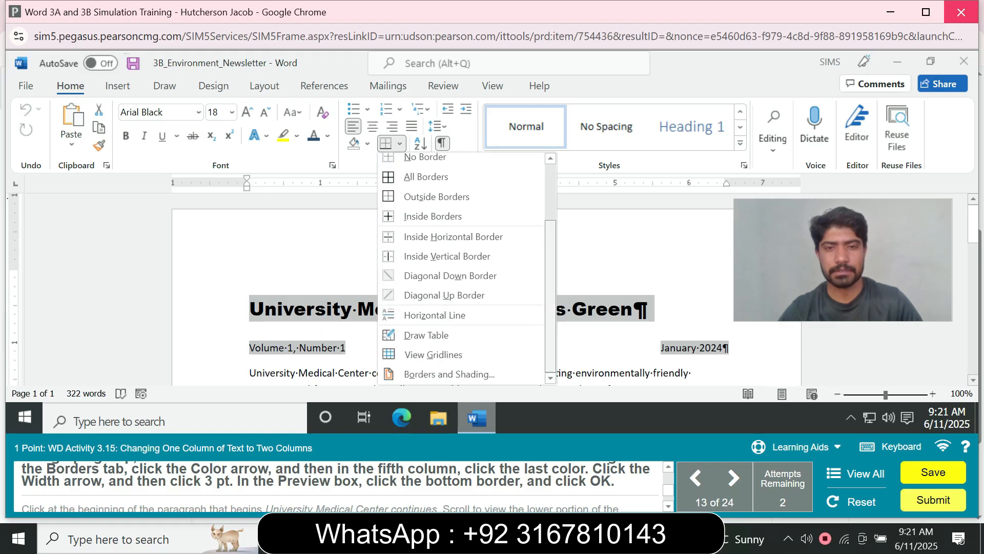
left_click(449, 374)
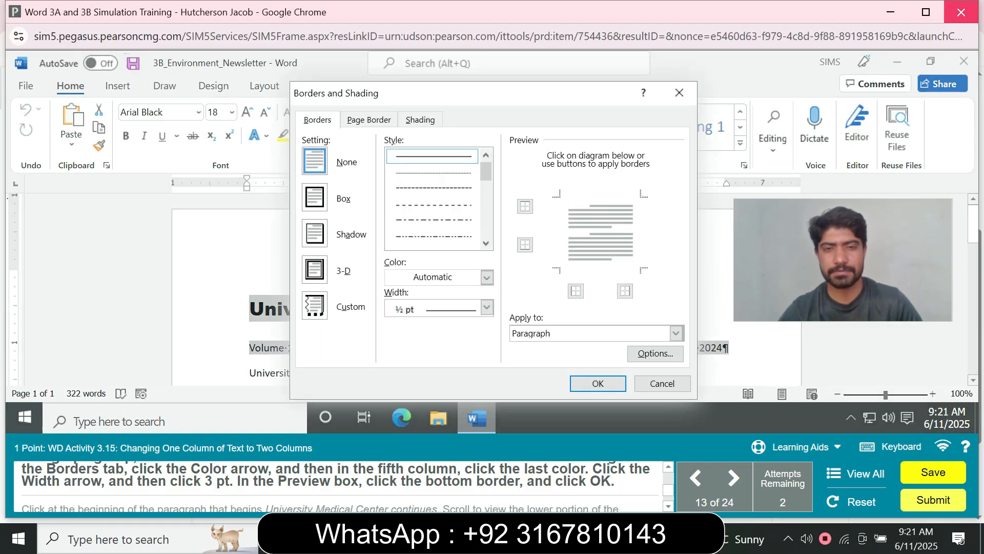
scroll(336, 486, "up", 2)
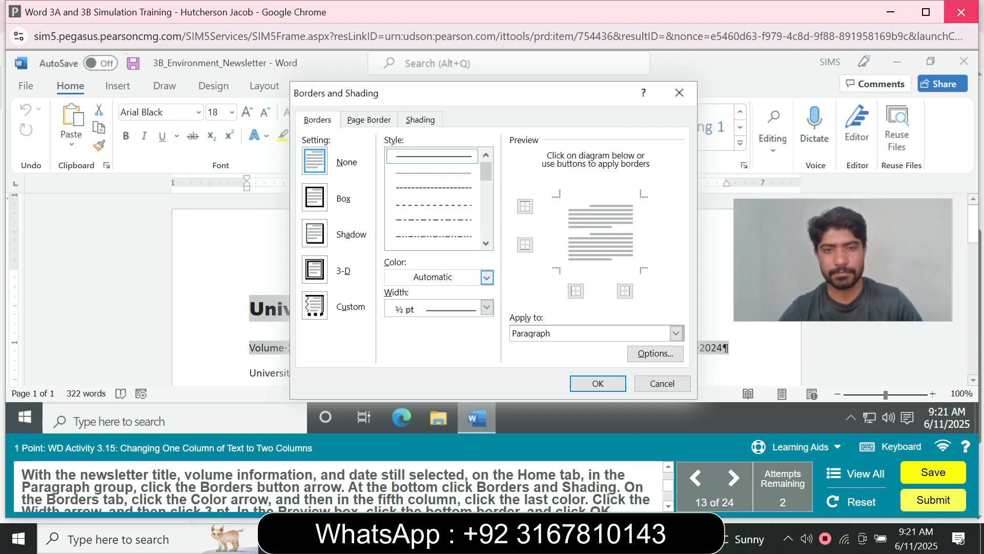
left_click(487, 277)
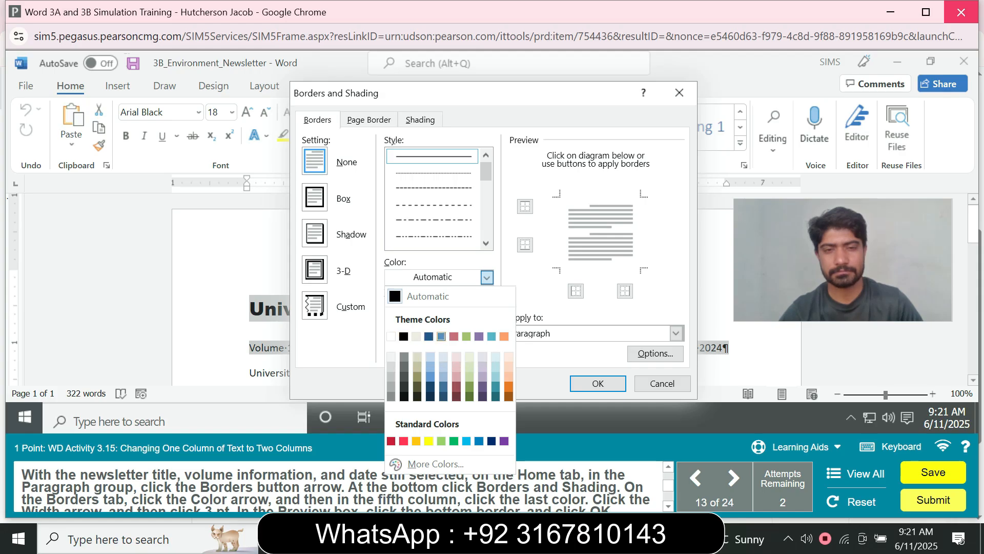
left_click(443, 396)
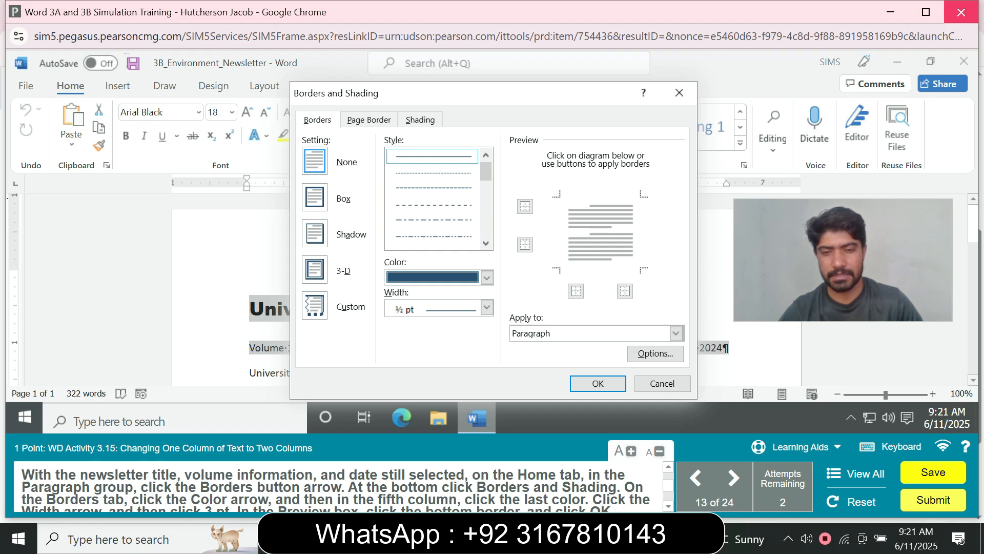
Step: Set the border width to 3 pt and apply it as a bottom border to the selected heading paragraphs
left_click(667, 506)
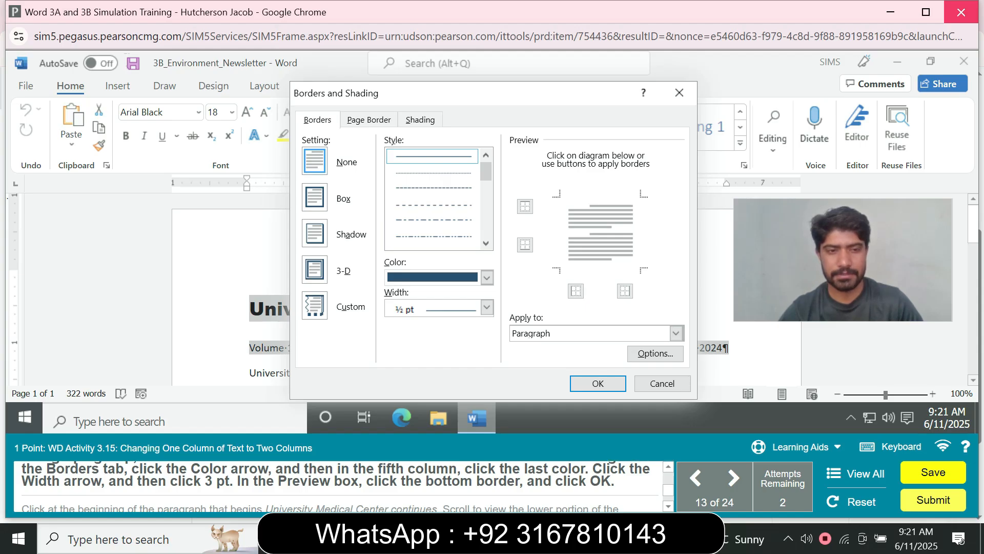
left_click(486, 307)
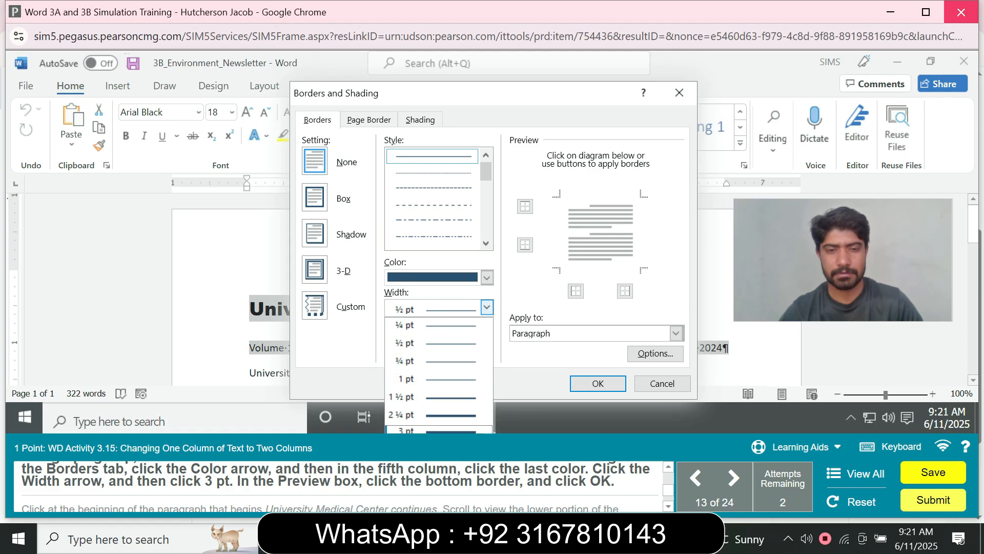
left_click(435, 431)
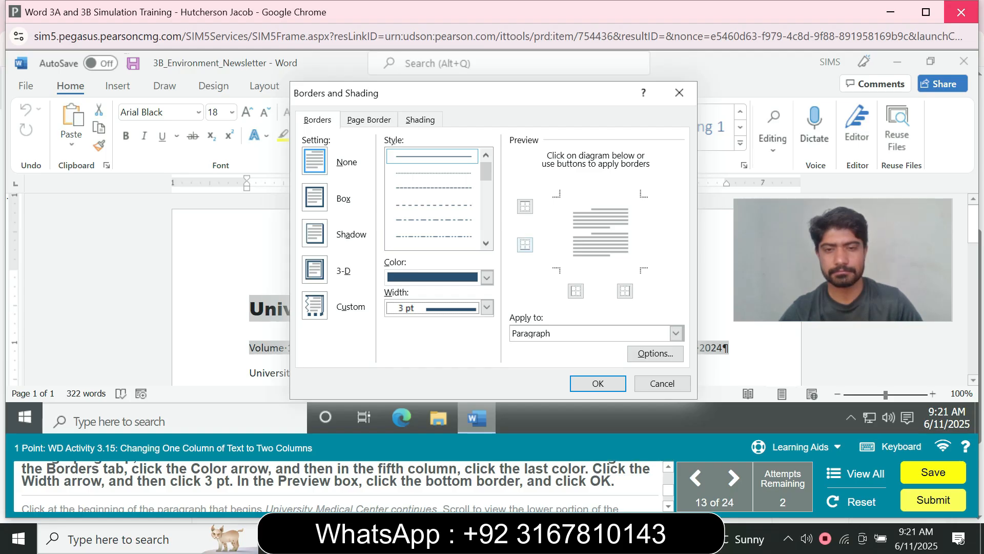
left_click(525, 245)
left_click(598, 383)
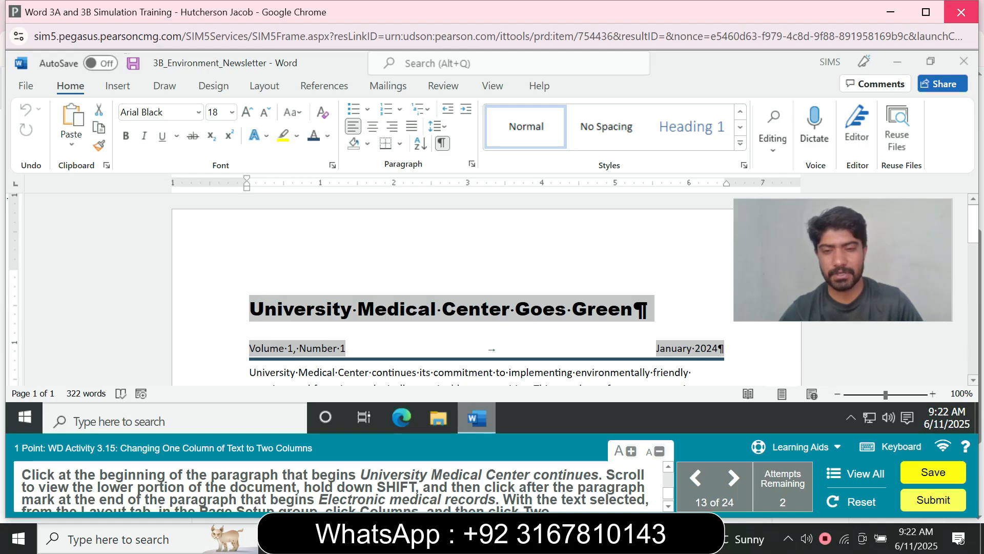
Step: Try to format the text from the paragraph beginning "University Medical Center continues" through the bold closing quotation as two columns
left_click(668, 506)
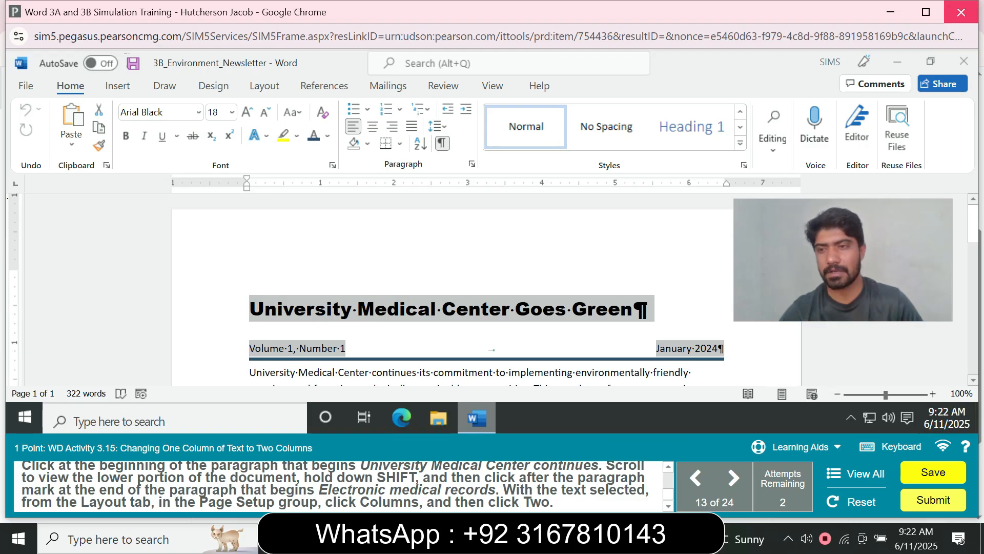
scroll(494, 289, "down", 1)
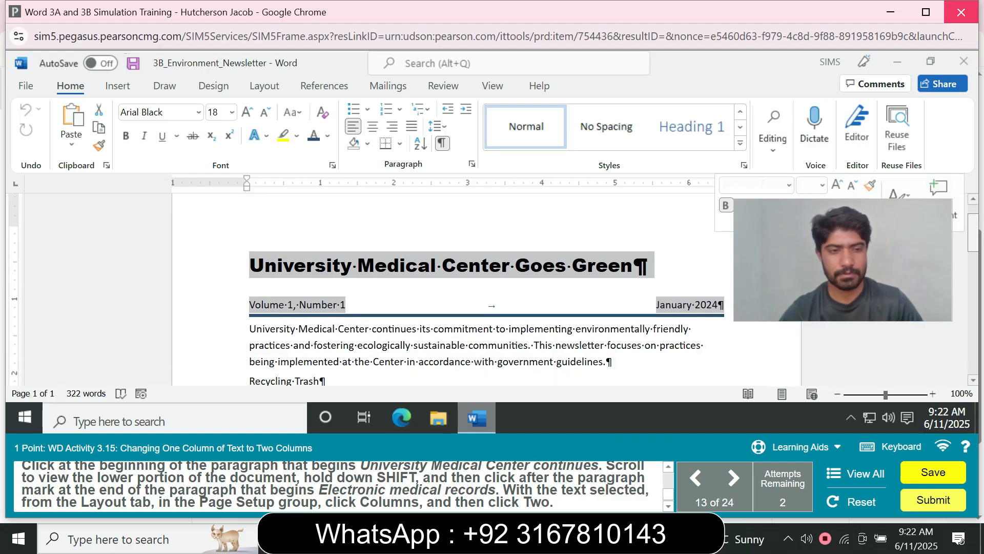
scroll(494, 289, "down", 1)
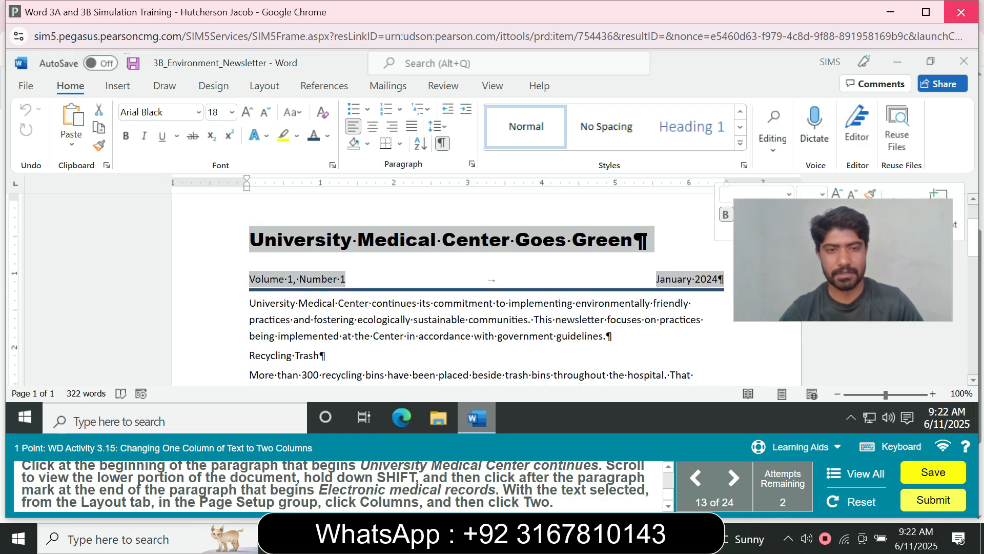
left_click(250, 302)
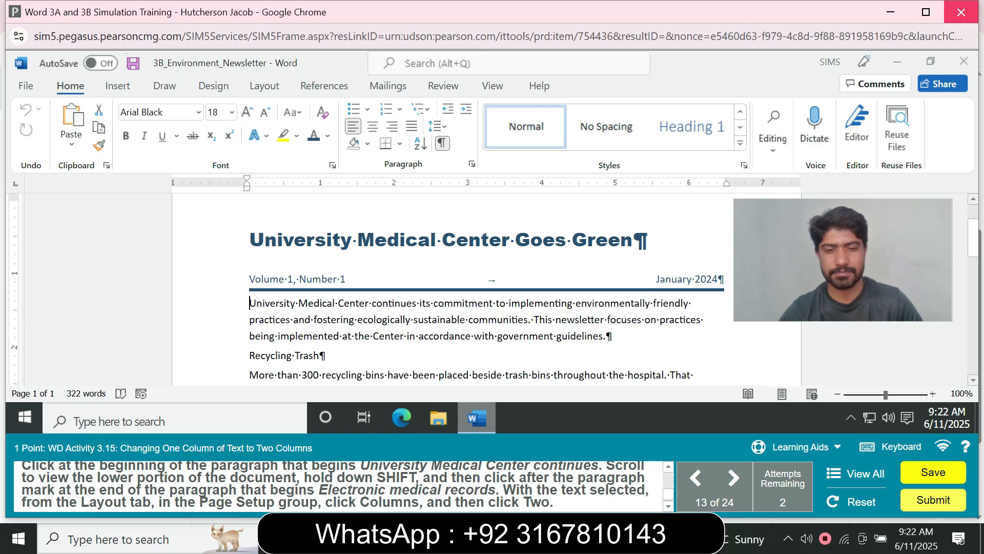
left_click_drag(249, 303, 677, 359)
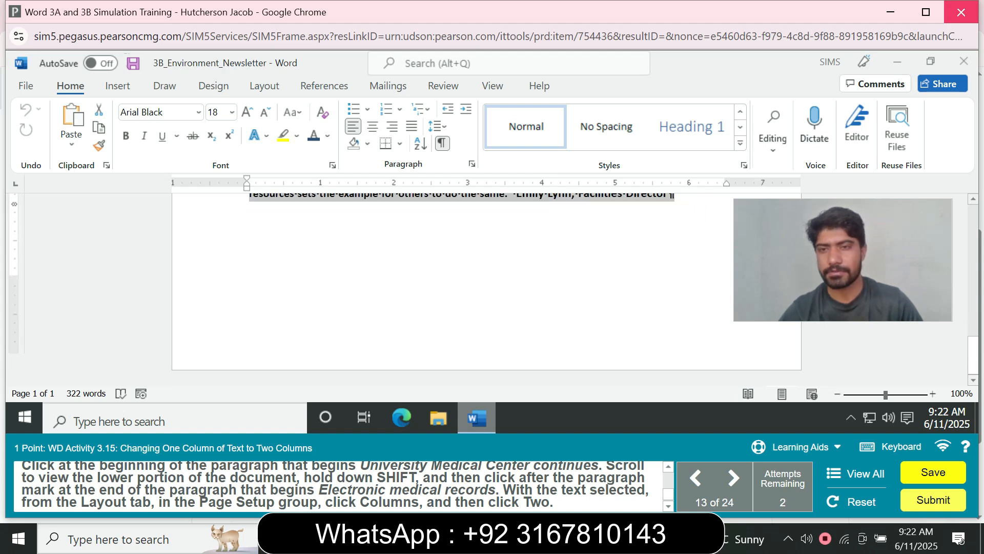
scroll(486, 287, "up", 10)
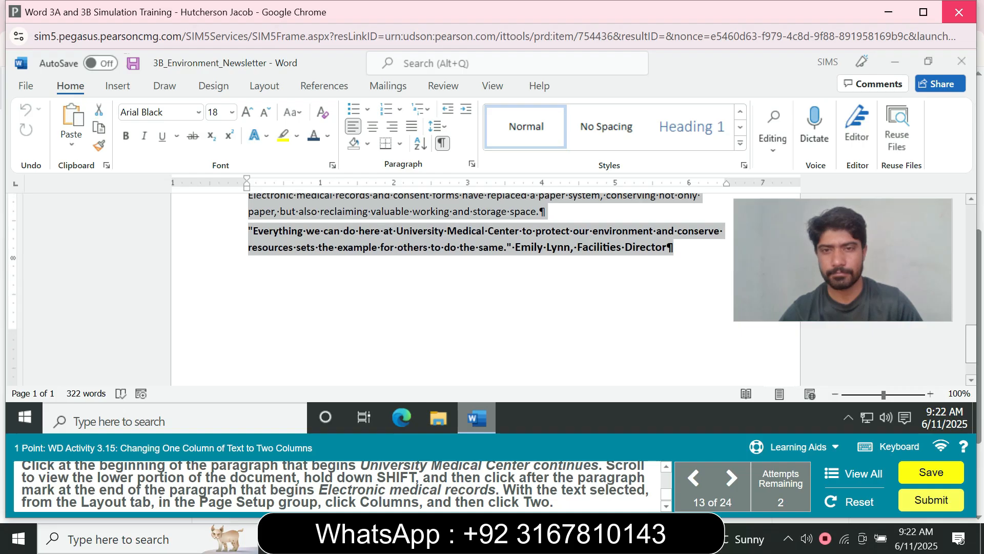
scroll(485, 287, "up", 10)
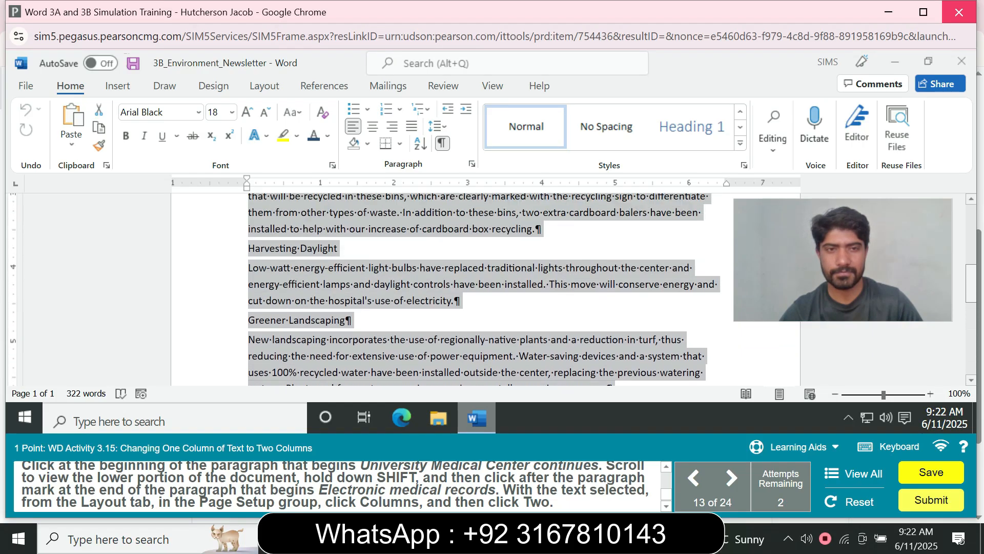
scroll(485, 287, "up", 3)
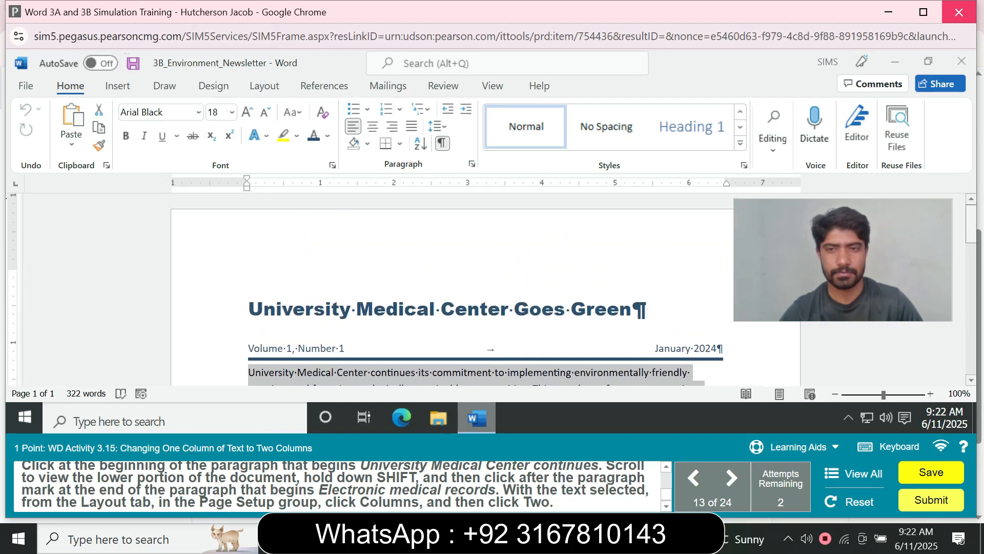
scroll(485, 287, "down", 15)
scroll(485, 287, "up", 3)
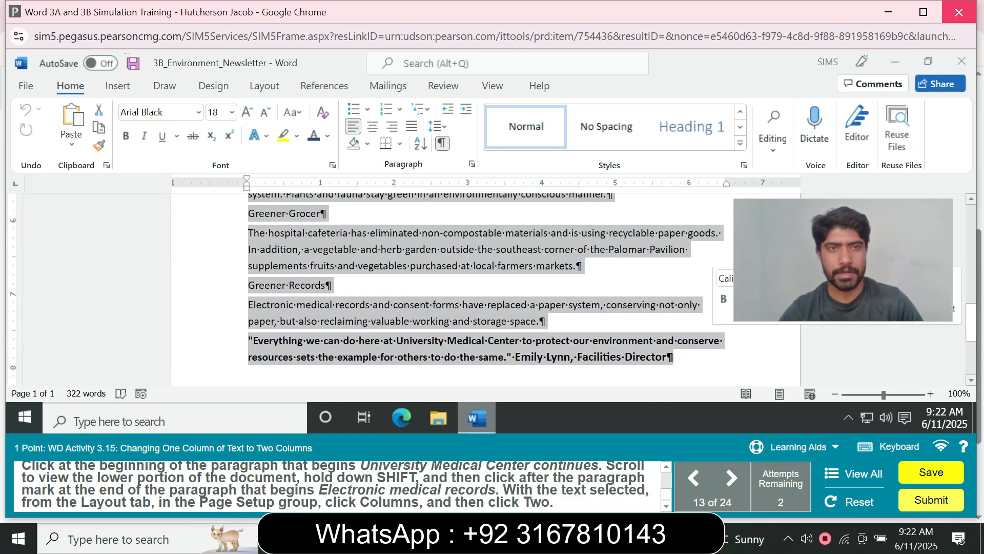
left_click(264, 86)
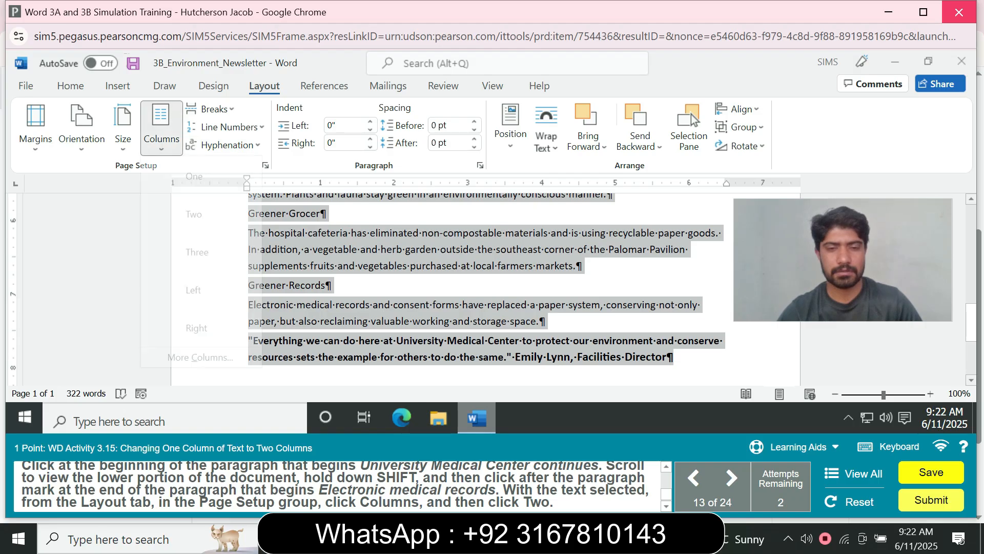
left_click(161, 125)
left_click(195, 214)
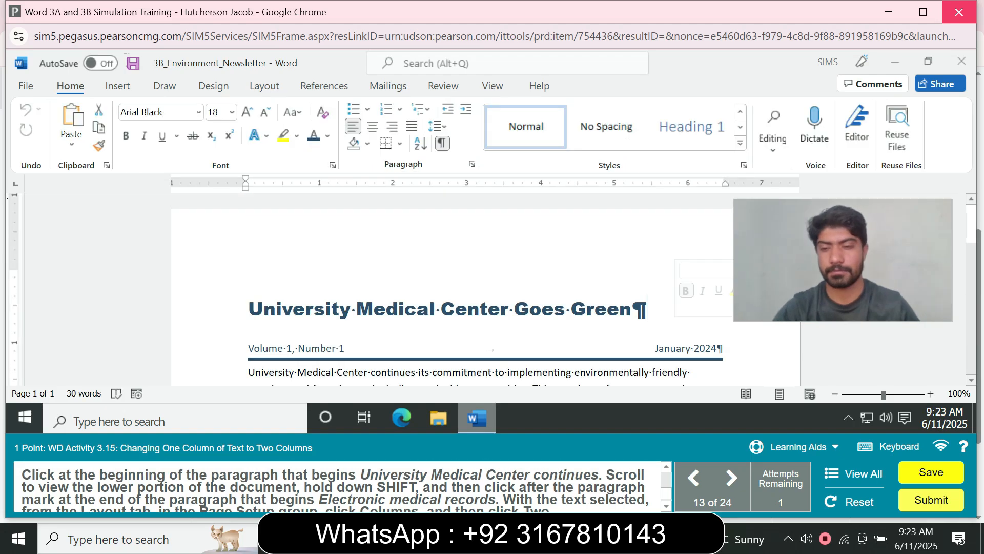
Step: Format the text from "University Medical Center continues" through the end of the "Electronic medical records" paragraph as two columns
left_click_drag(248, 373, 546, 328)
left_click(265, 85)
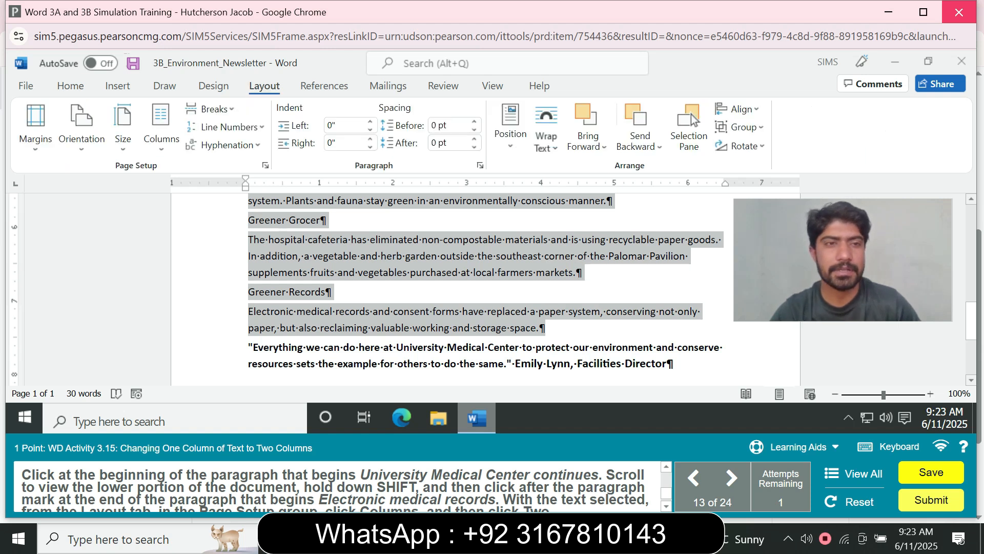
left_click(162, 128)
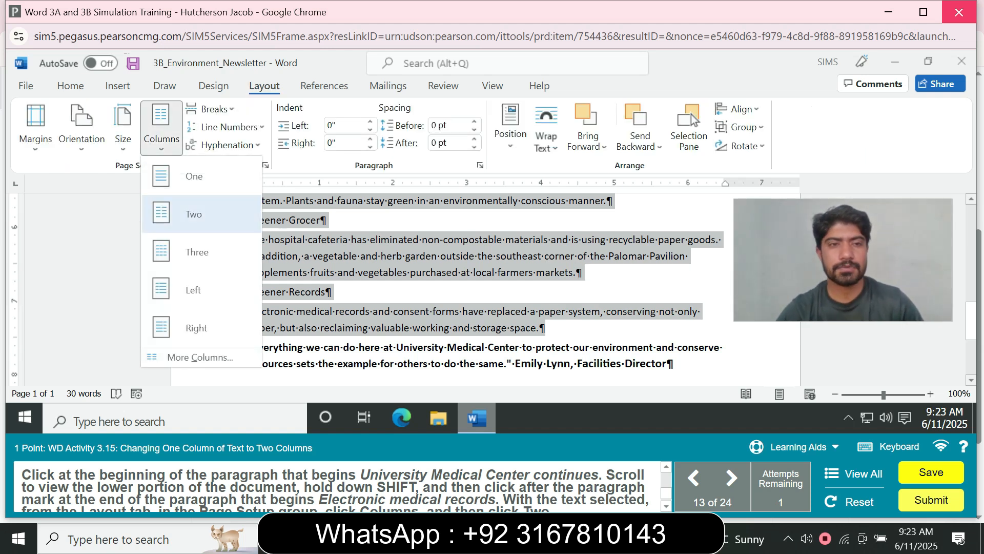
left_click(194, 214)
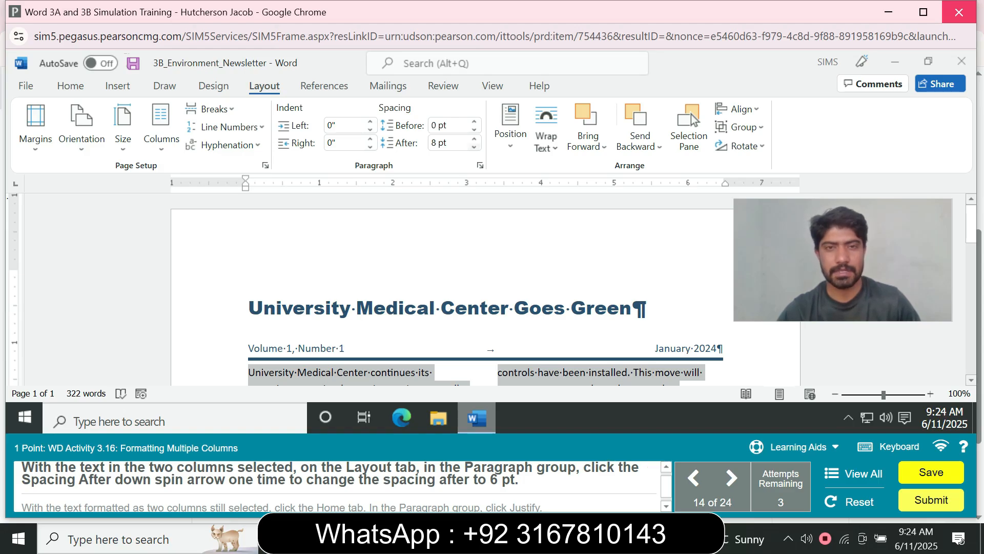
Step: Set the spacing after to 6 pt and justify the selected two-column text
left_click(474, 146)
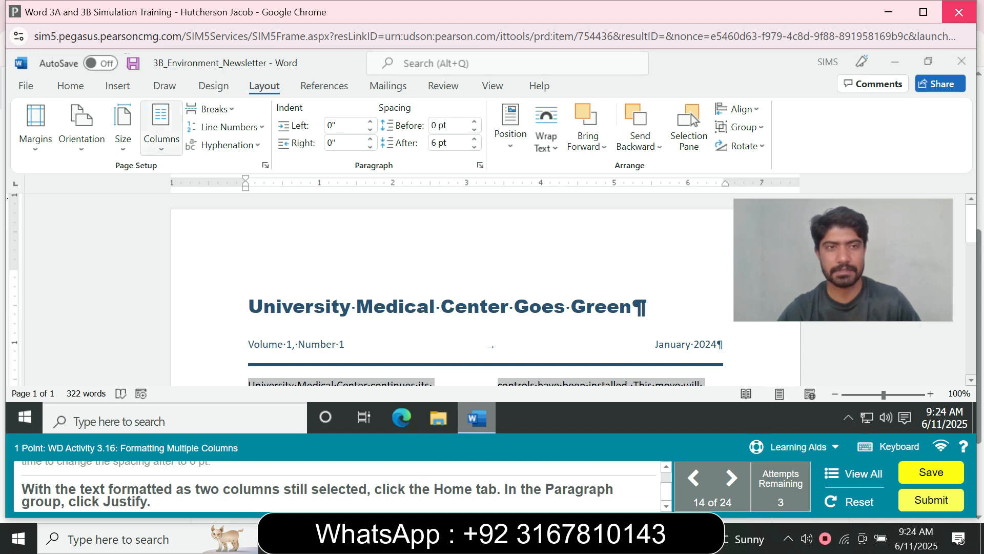
left_click(71, 85)
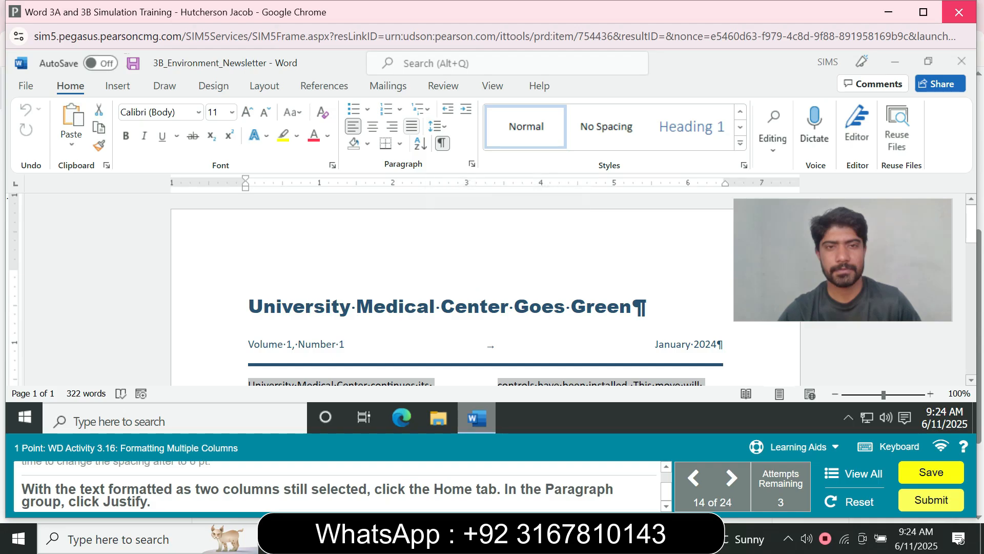
left_click(411, 126)
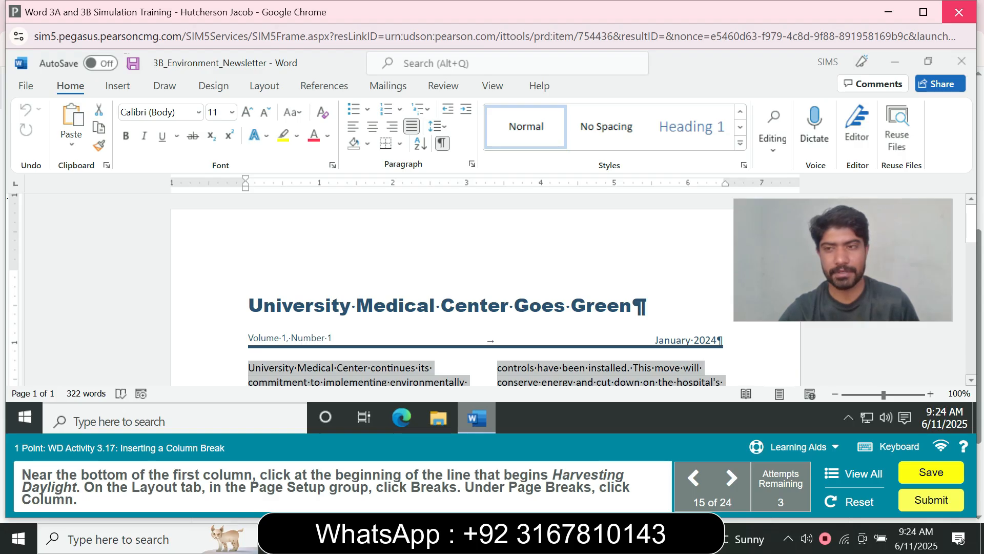
Step: Insert a column break at the beginning of the "Harvesting Daylight" line in the first column
left_click_drag(971, 224, 971, 304)
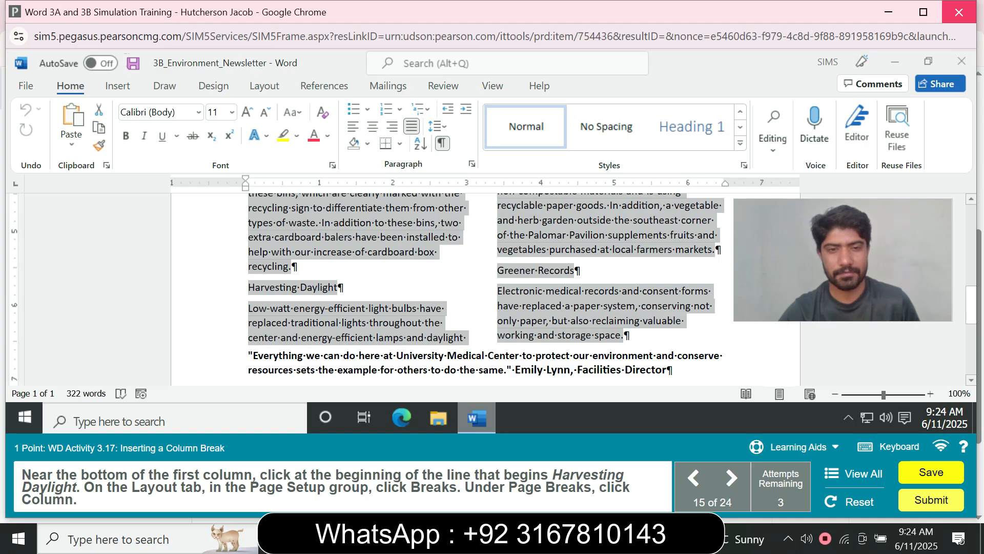
left_click(249, 288)
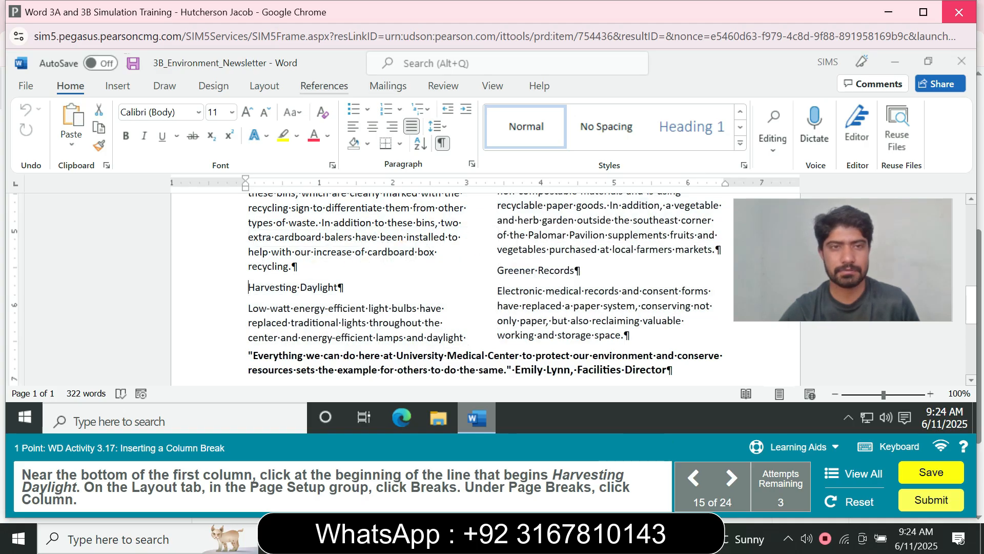
left_click(264, 86)
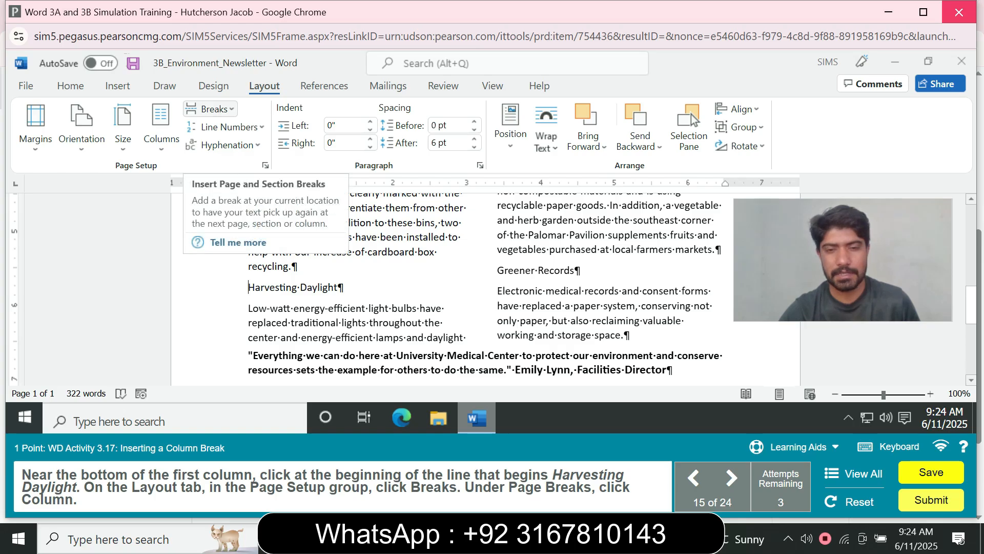
left_click(211, 109)
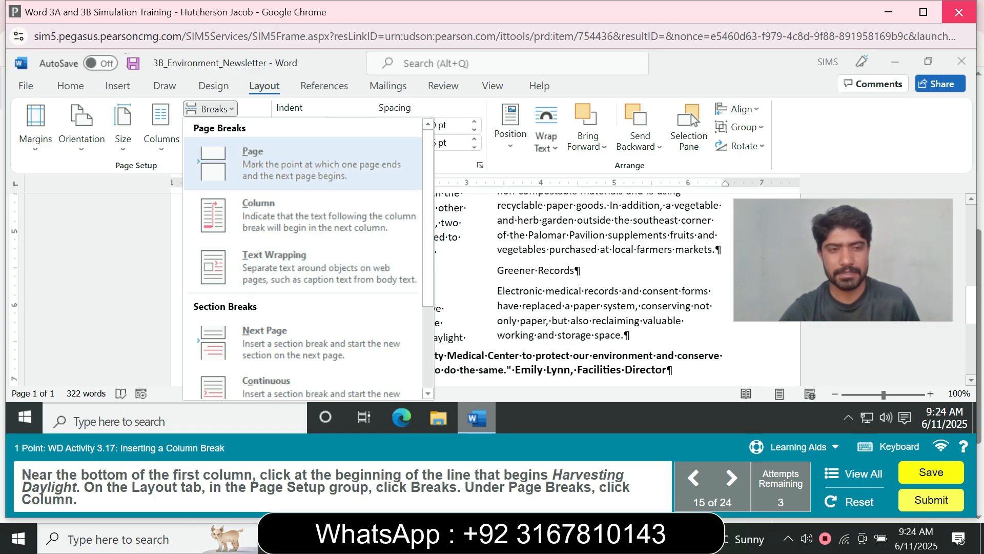
left_click(308, 215)
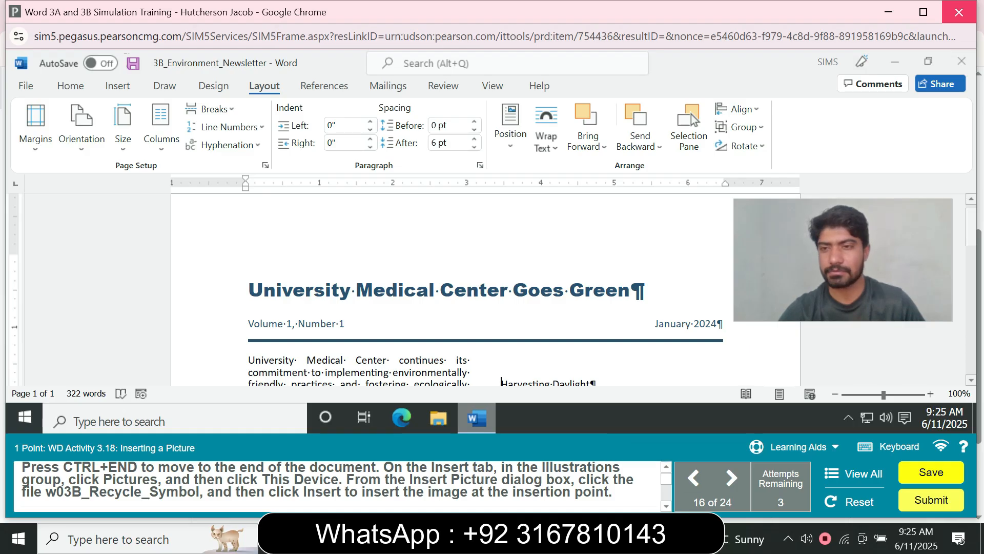
Step: Insert the picture w03B_Recycle_Symbol.jpg from this device at the end of the document
key("ctrl+End")
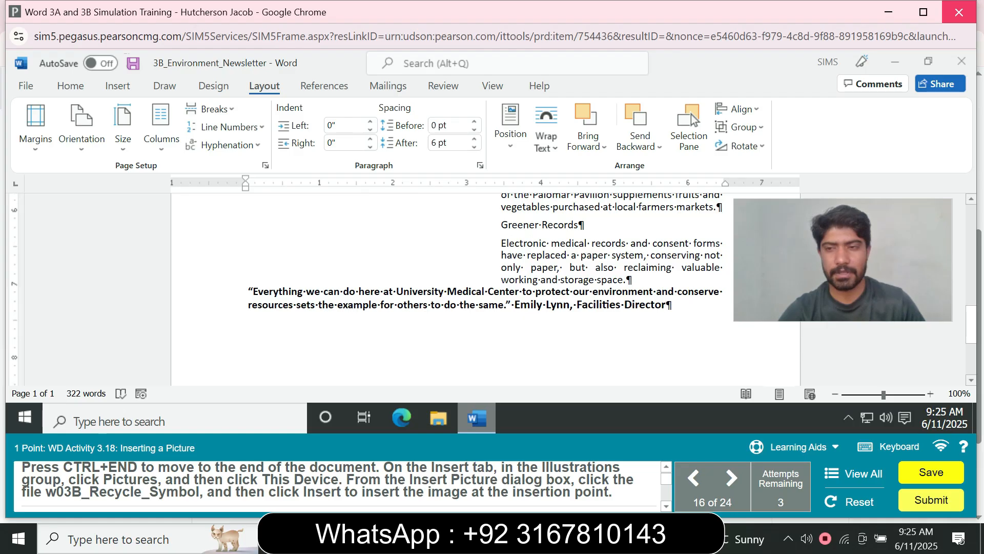
right_click(943, 348)
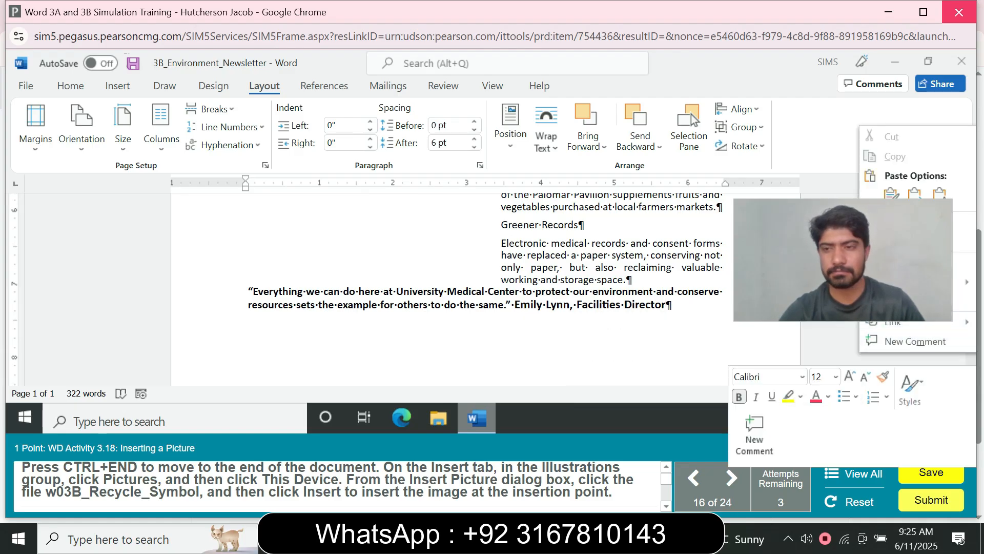
left_click(959, 358)
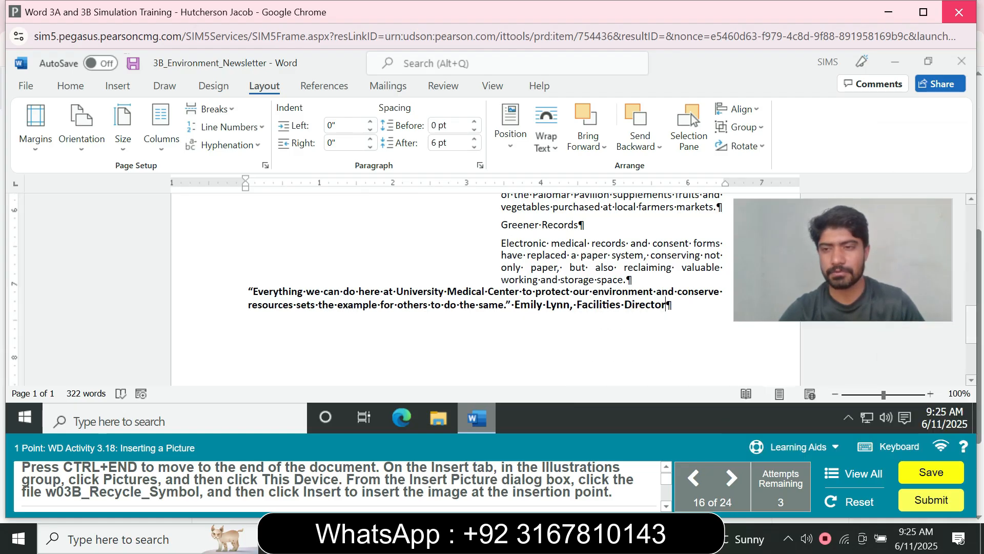
scroll(970, 330, "down", 1)
scroll(485, 287, "down", 1)
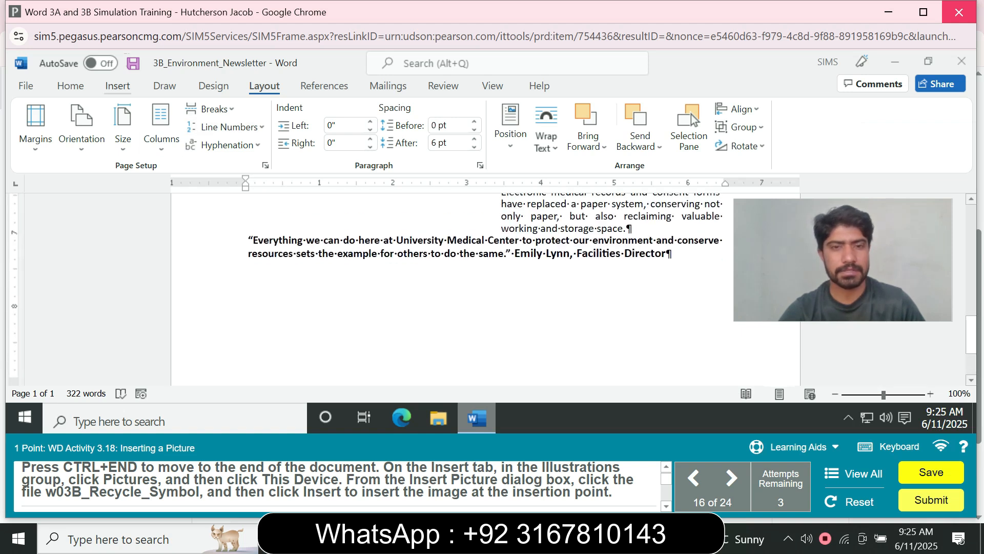
left_click(118, 86)
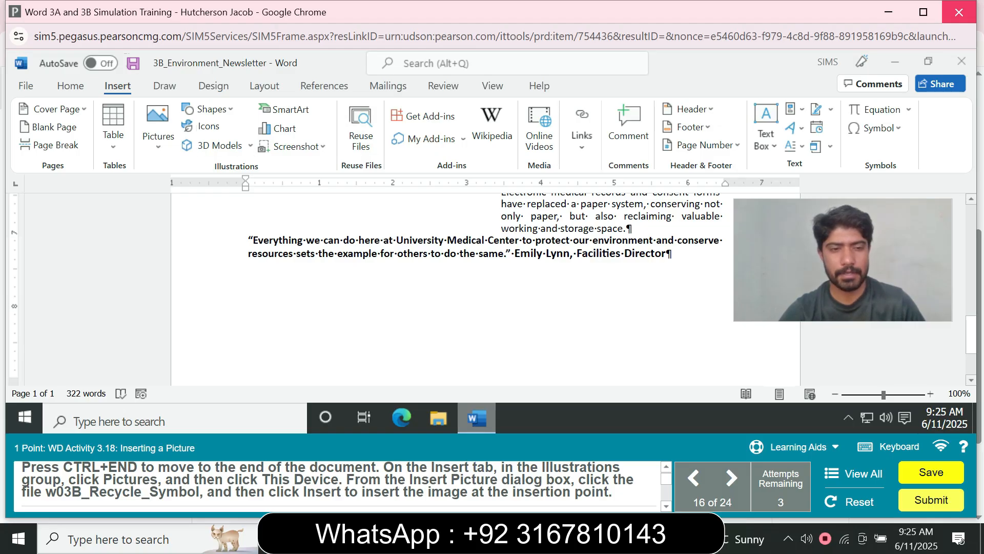
left_click(158, 130)
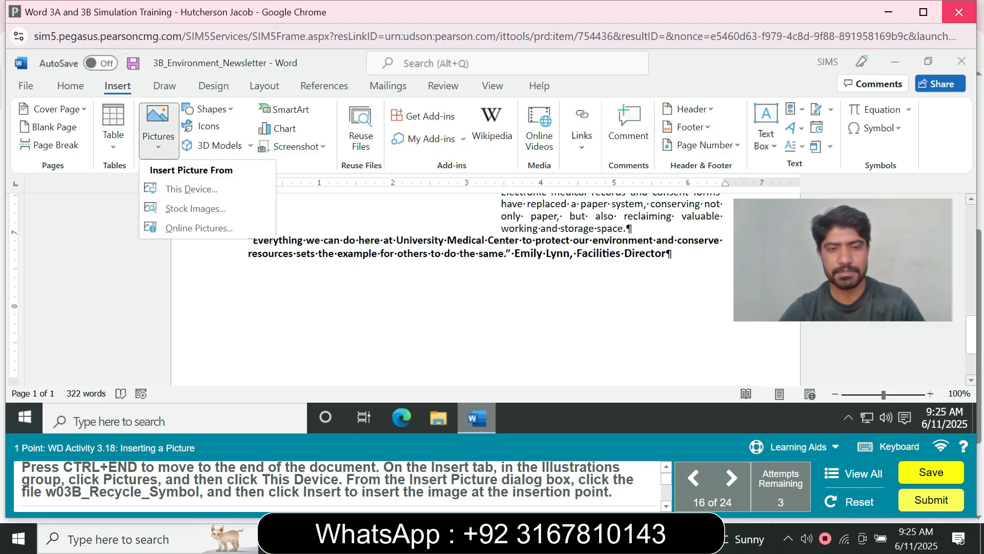
left_click(190, 189)
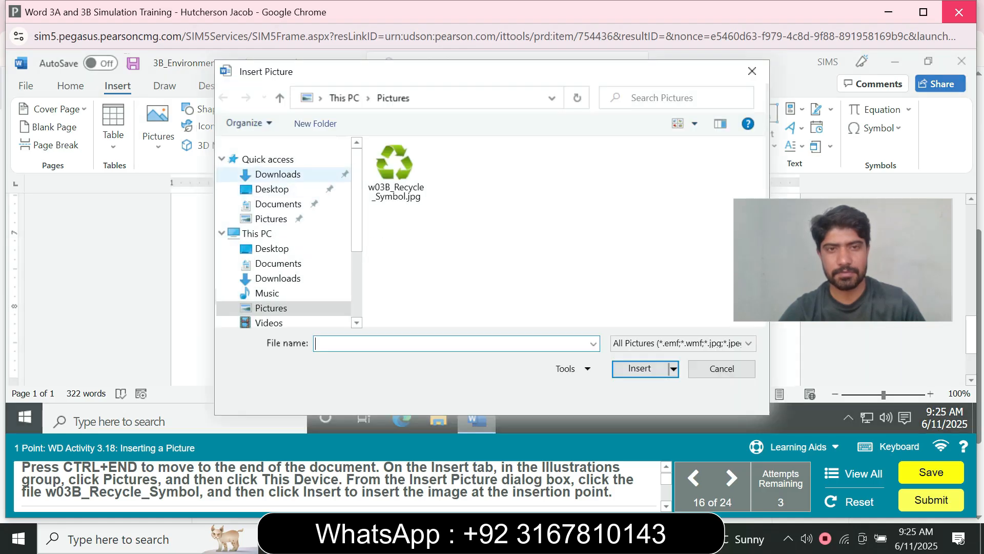
left_click(395, 172)
left_click(639, 368)
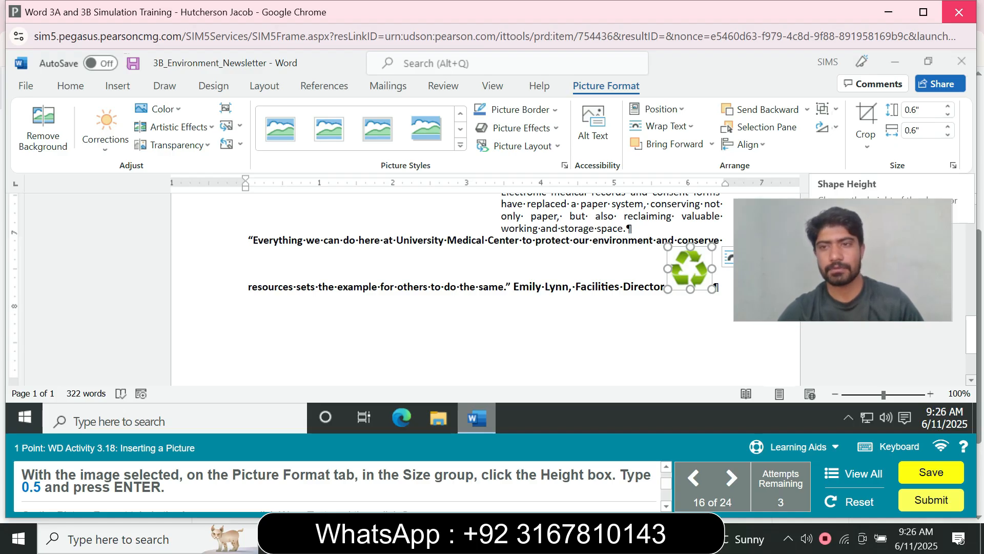
Step: Set the recycle symbol picture's height to 0.5" and its text wrapping to Square
left_click(920, 110)
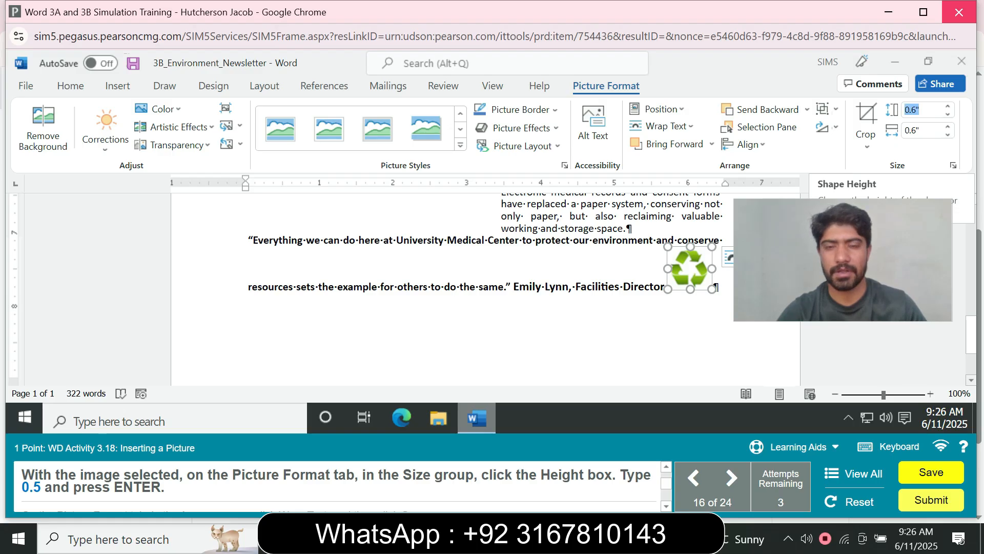
type("0.5")
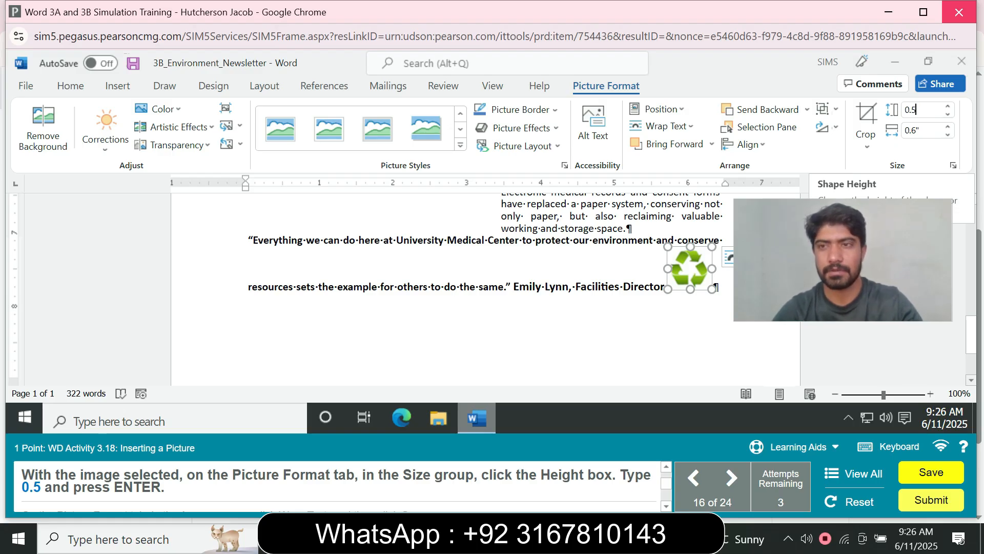
key("Return")
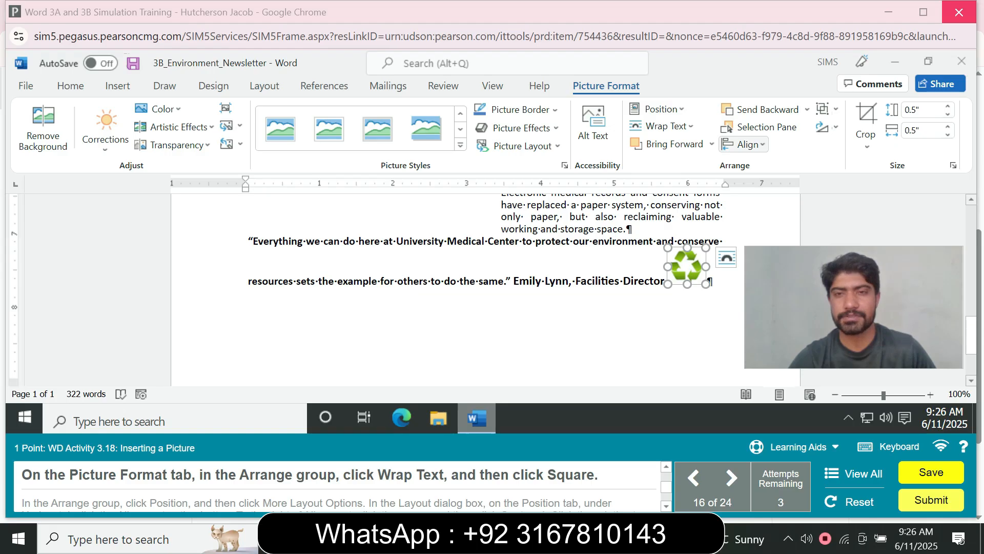
left_click(661, 125)
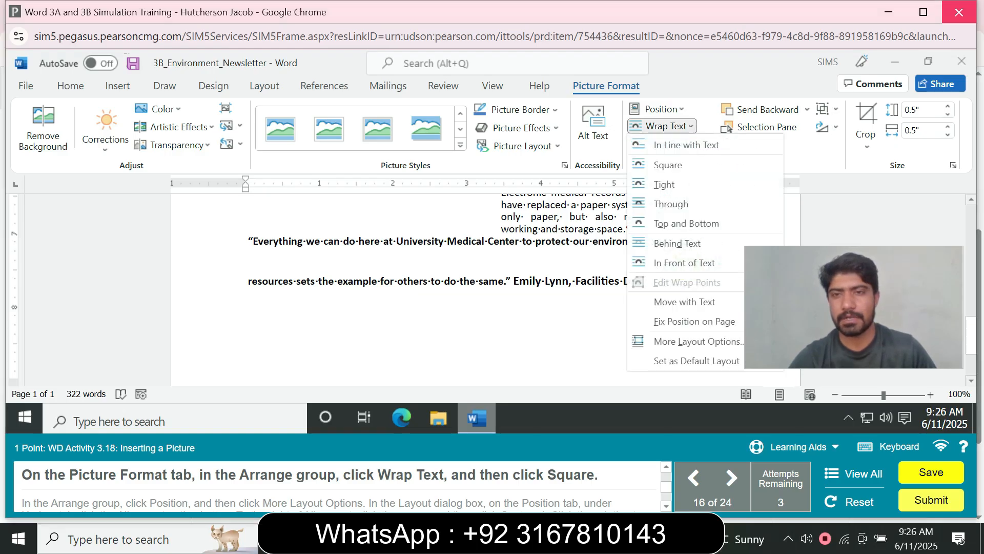
left_click(668, 164)
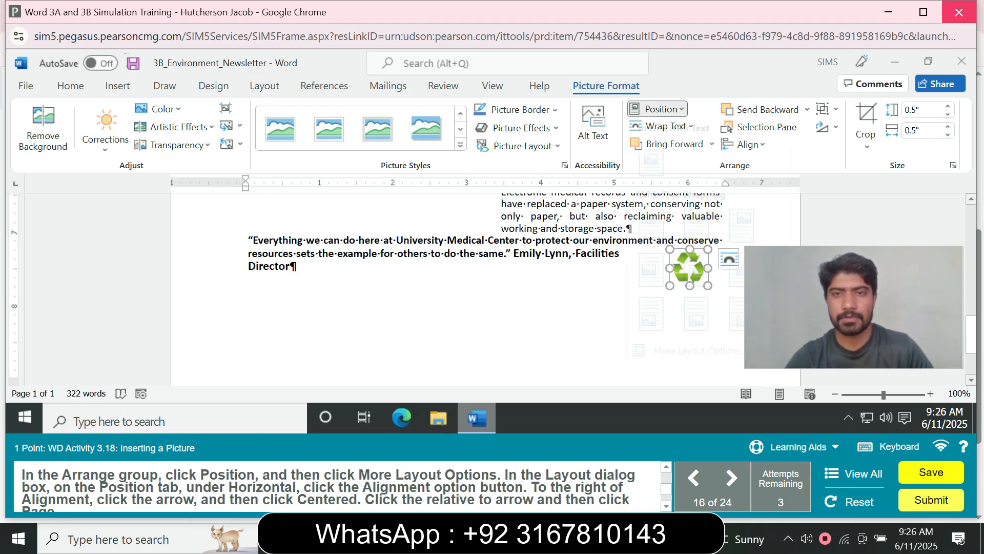
Step: Set the recycle symbol picture's horizontal alignment to Centered relative to the Page in the advanced layout options
left_click(656, 109)
left_click(687, 350)
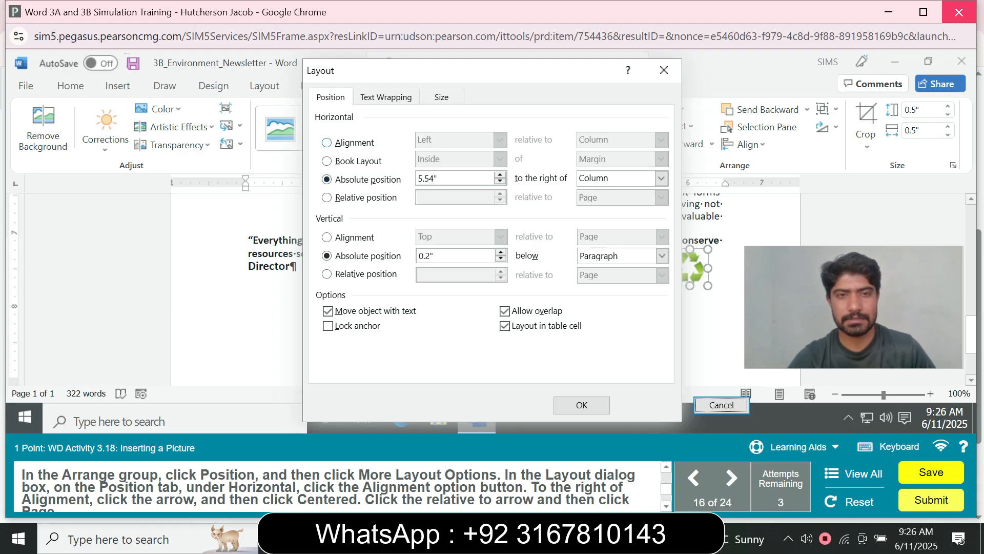
left_click(327, 143)
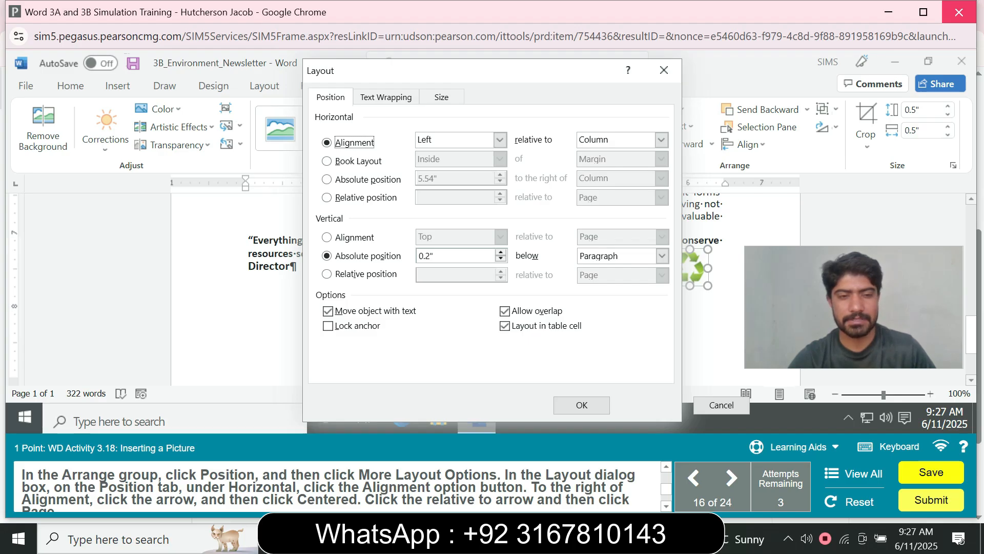
left_click(500, 139)
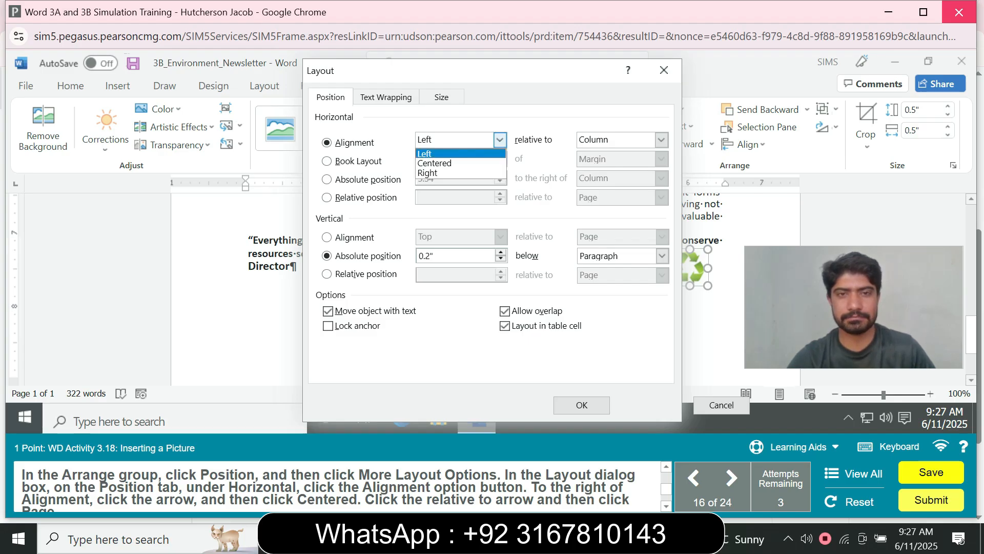
left_click(433, 159)
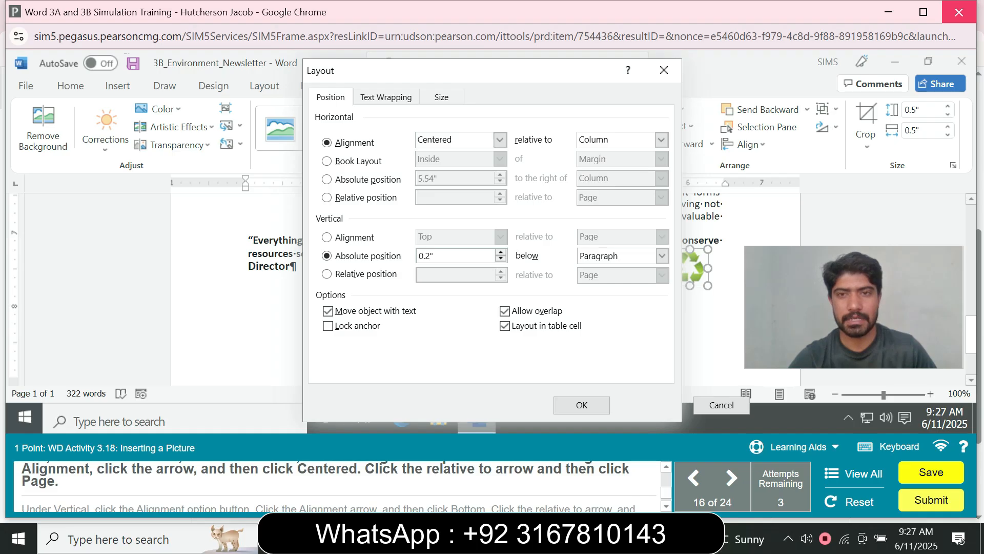
left_click(662, 139)
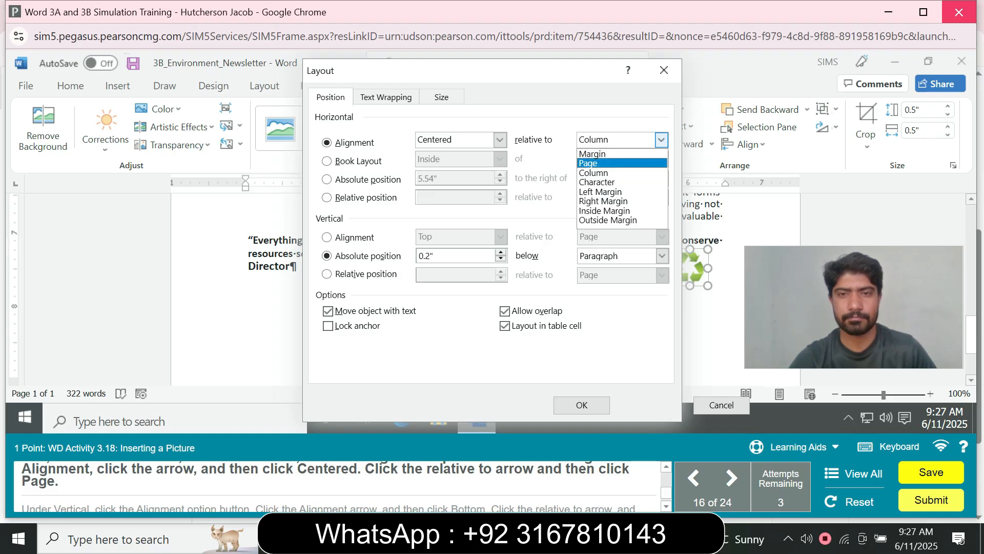
left_click(588, 163)
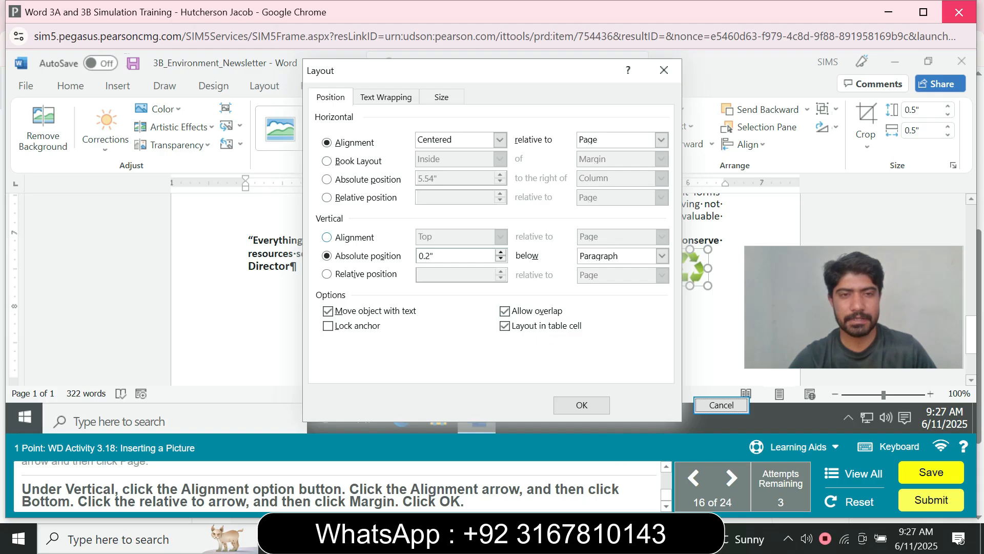
Step: Set the recycle symbol picture's vertical alignment to Bottom relative to the Margin and apply the layout
left_click(327, 237)
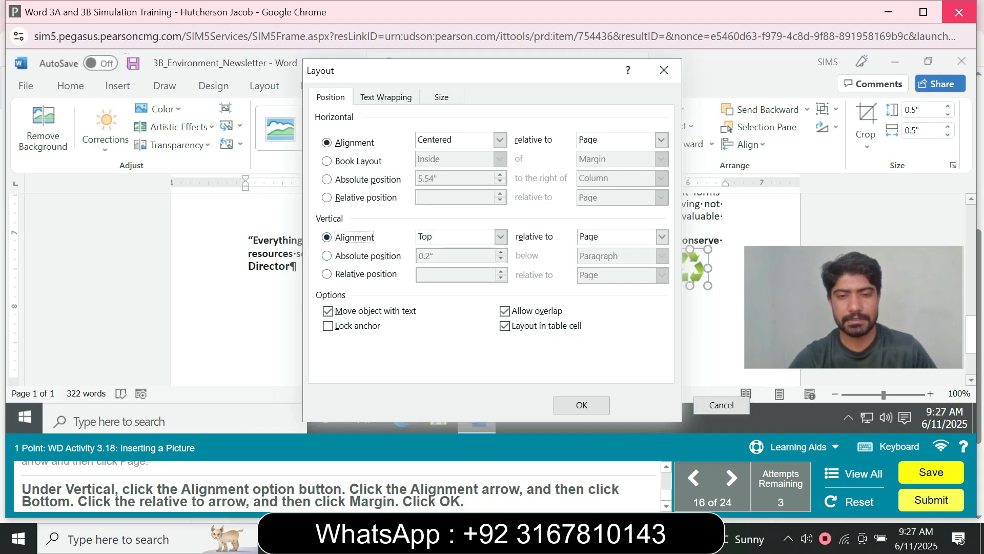
left_click(501, 237)
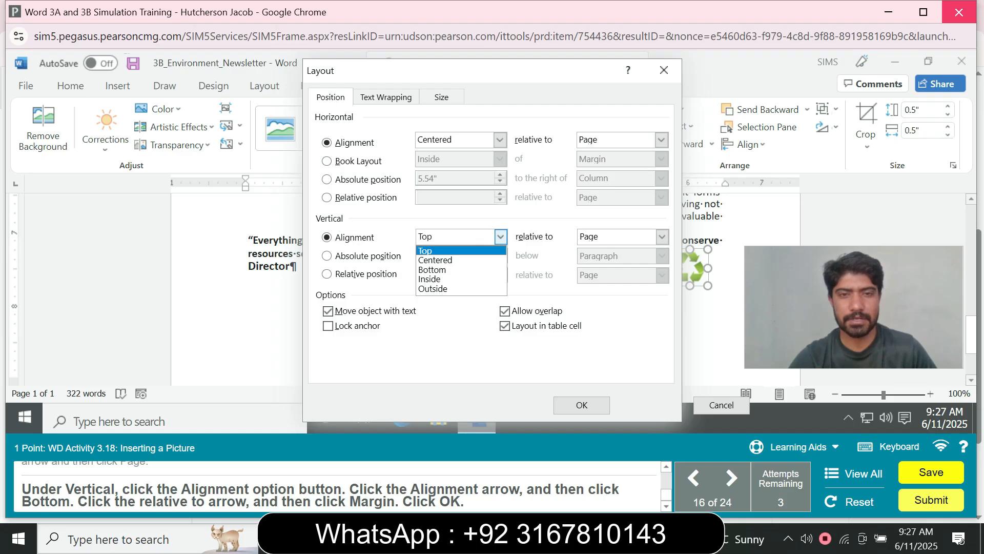
left_click(446, 270)
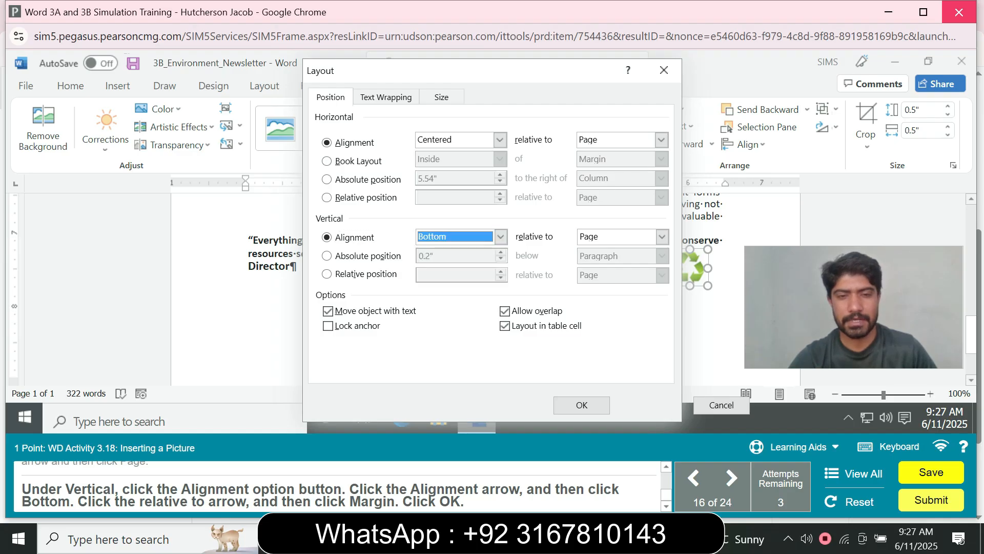
left_click(662, 236)
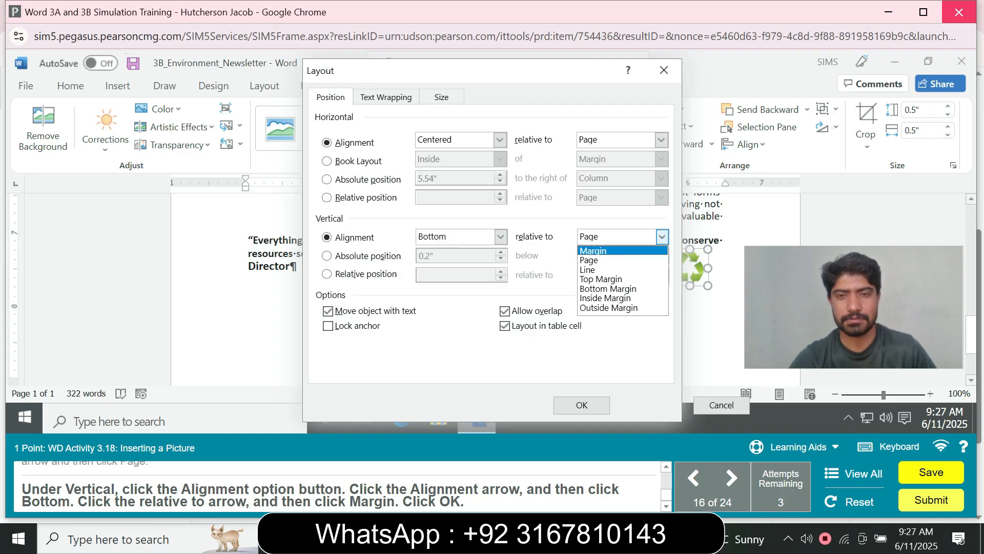
left_click(593, 250)
left_click(581, 405)
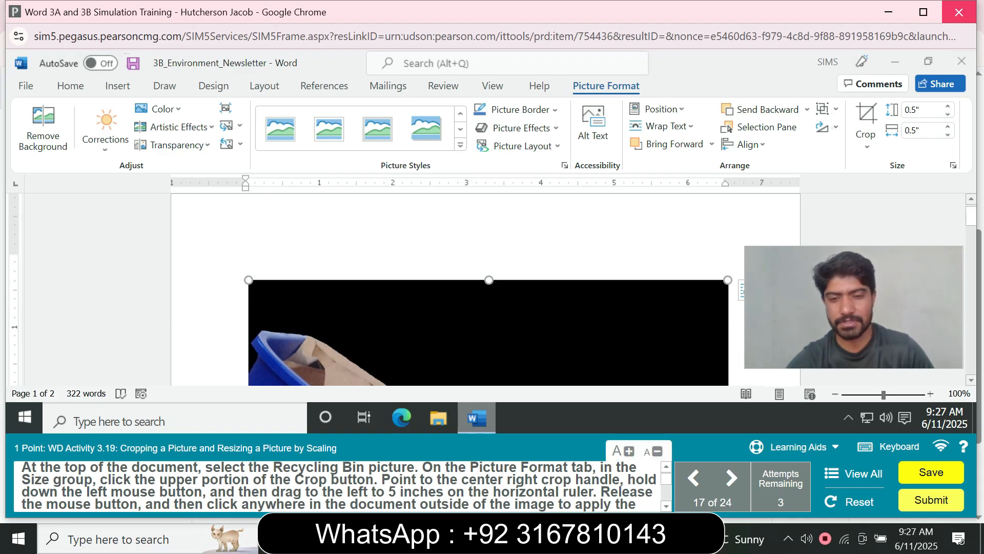
Step: Try to crop the recycling bin picture inward from its lower-right corner
left_click(666, 505)
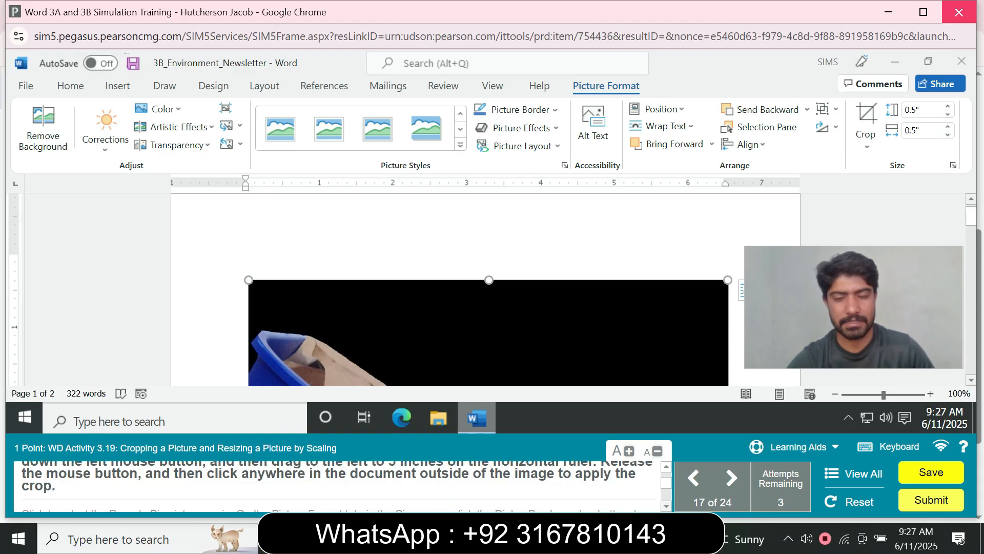
left_click_drag(666, 483, 665, 459)
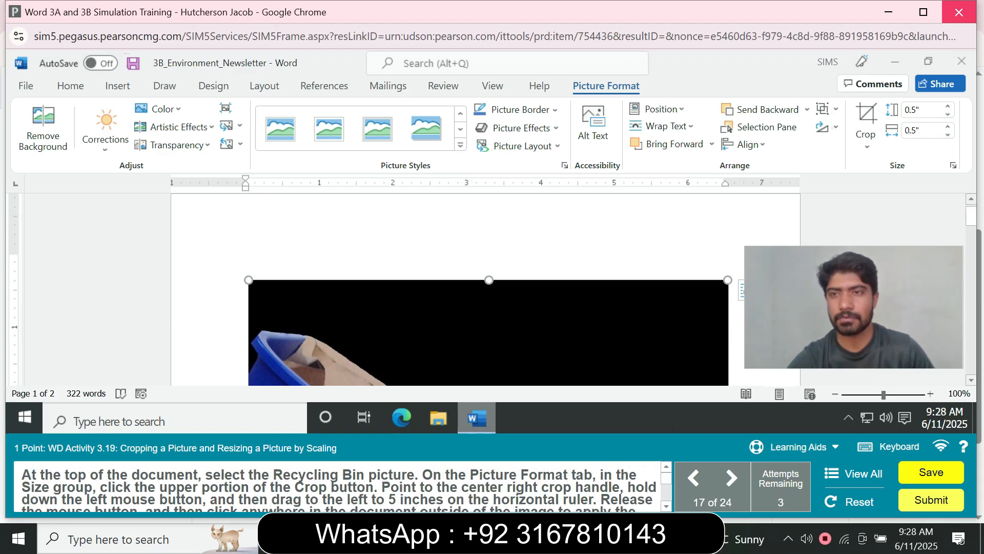
left_click(867, 114)
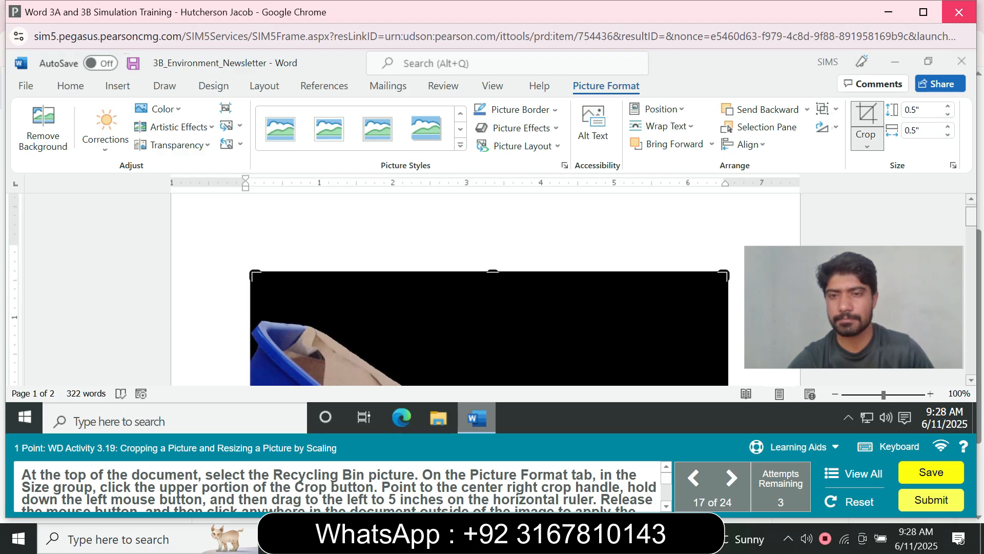
scroll(492, 287, "down", 3)
scroll(492, 287, "up", 1)
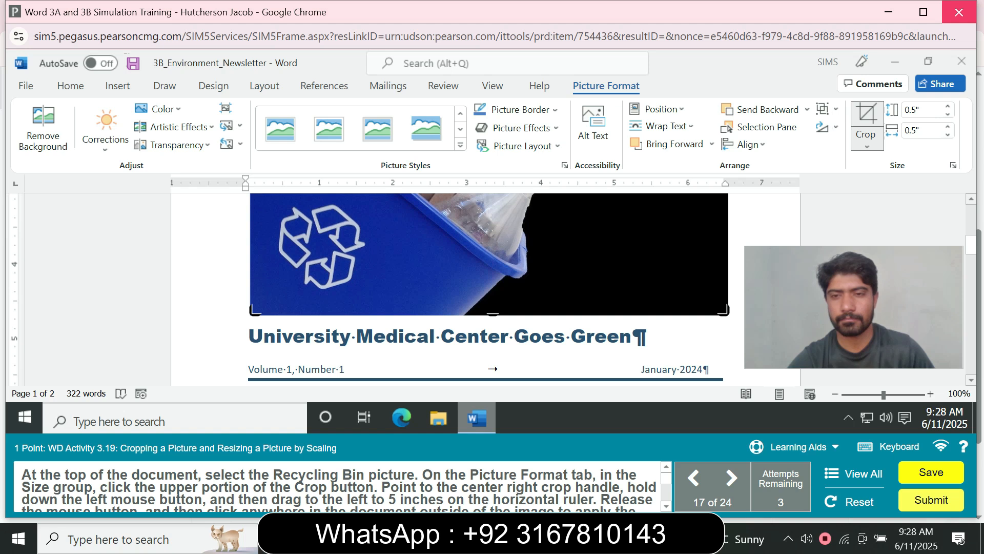
left_click_drag(724, 311, 615, 221)
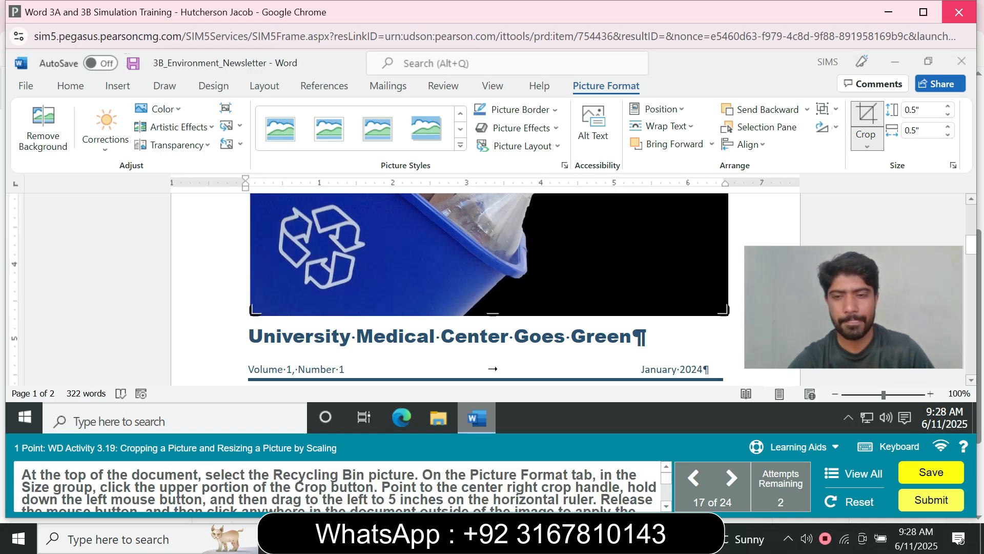
key("alt")
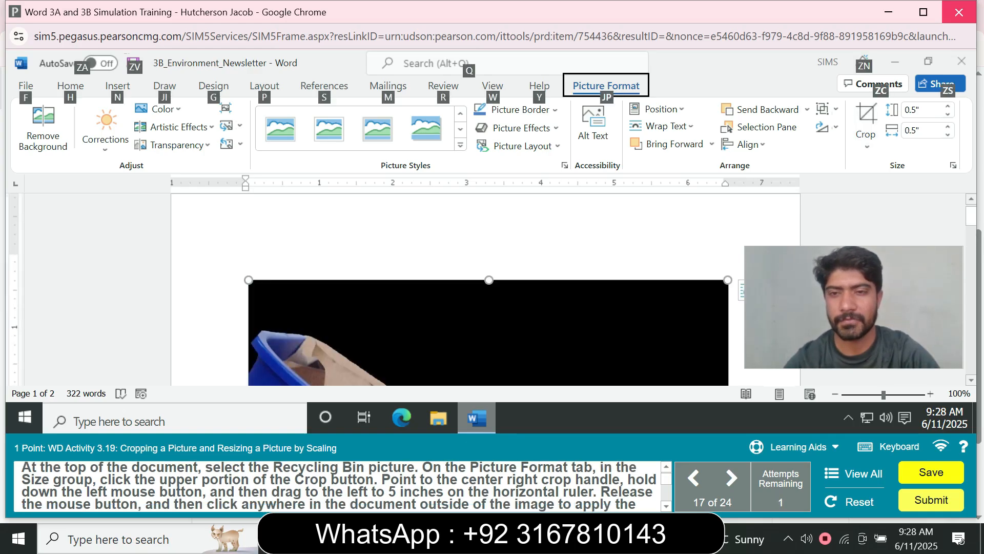
Step: Crop the right side of the recycling bin picture to the 5-inch mark on the horizontal ruler and apply the crop
left_click(488, 332)
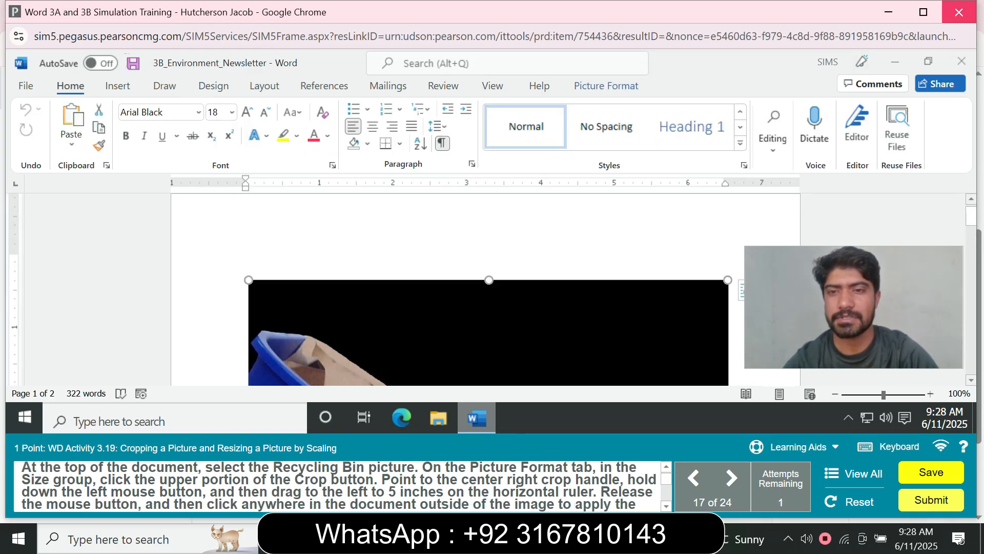
left_click(606, 86)
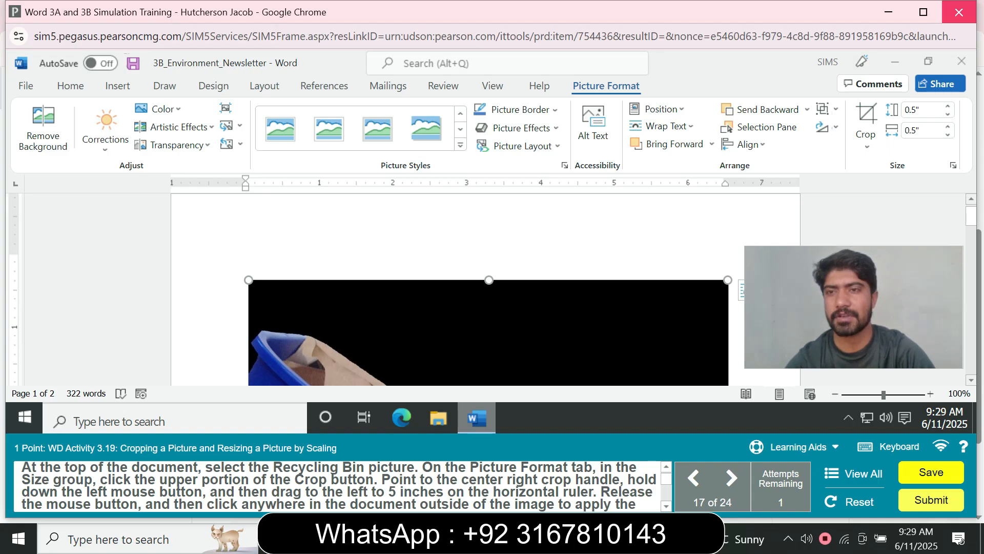
left_click(866, 126)
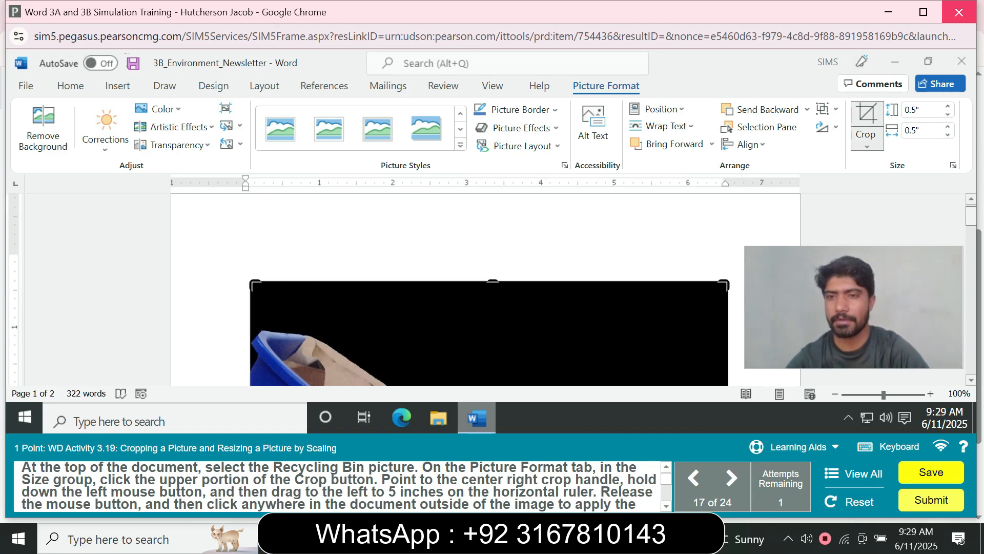
scroll(489, 287, "down", 2)
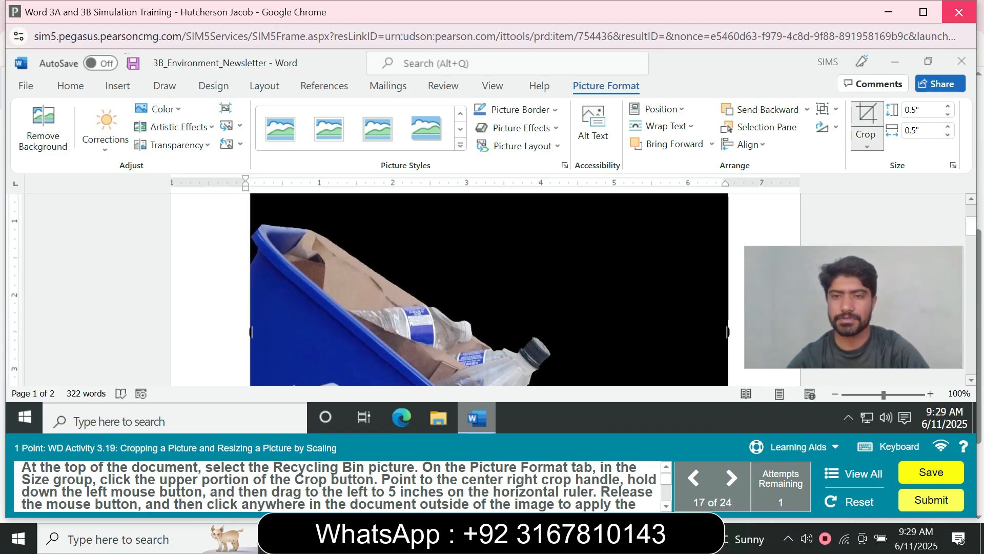
left_click_drag(728, 332, 617, 331)
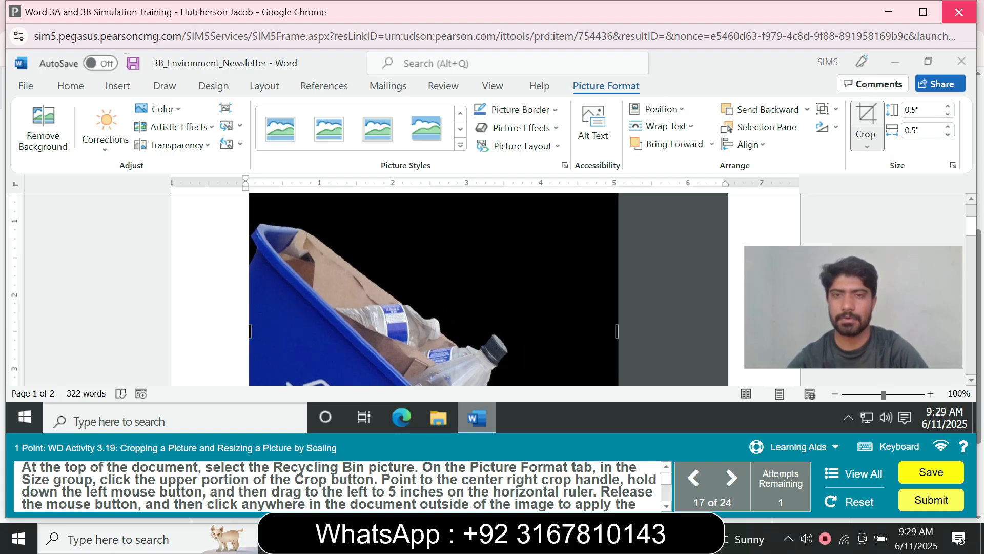
left_click(768, 323)
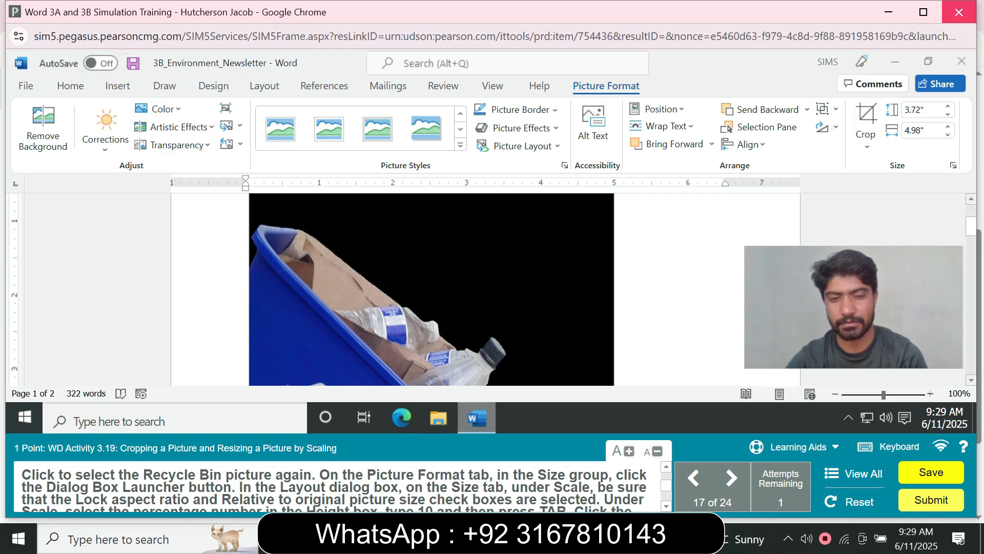
Step: Scale the recycling bin picture to 10% of its original size with the aspect ratio locked, and set its text wrapping to Square
left_click(666, 505)
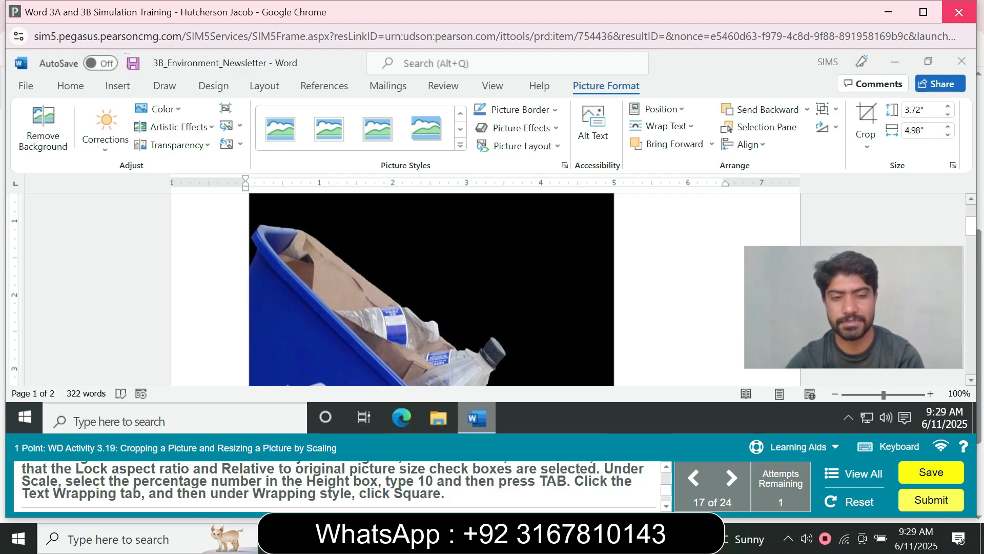
left_click(477, 292)
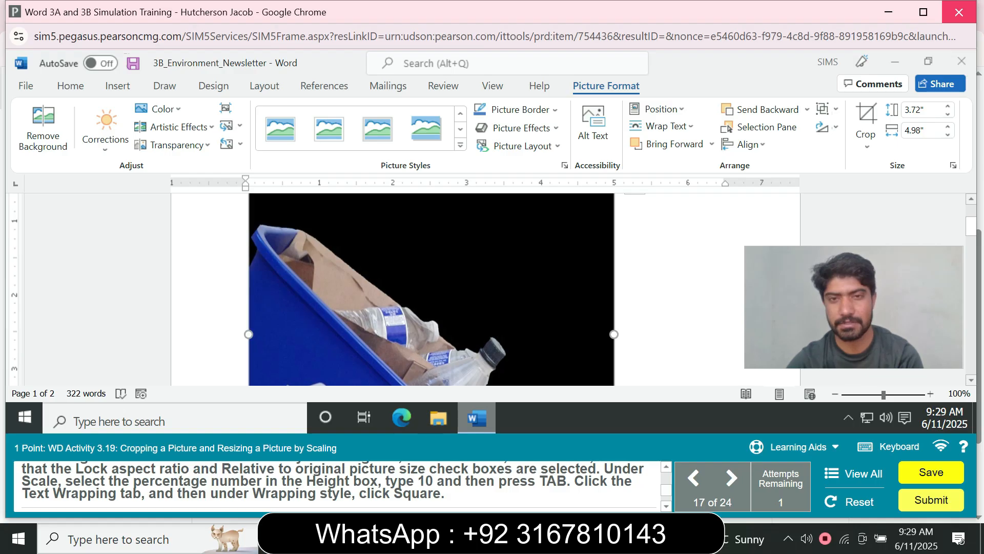
scroll(336, 486, "up", 1)
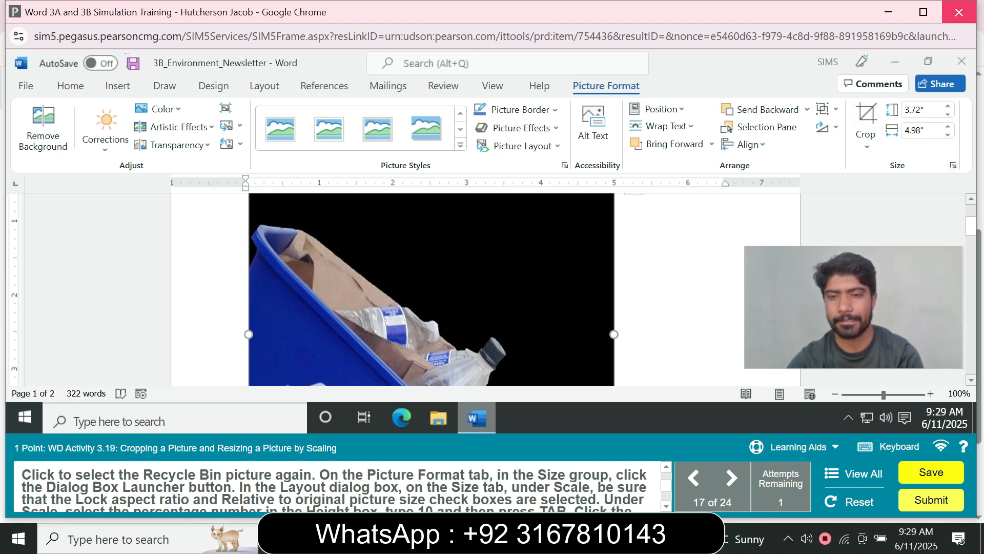
left_click(953, 165)
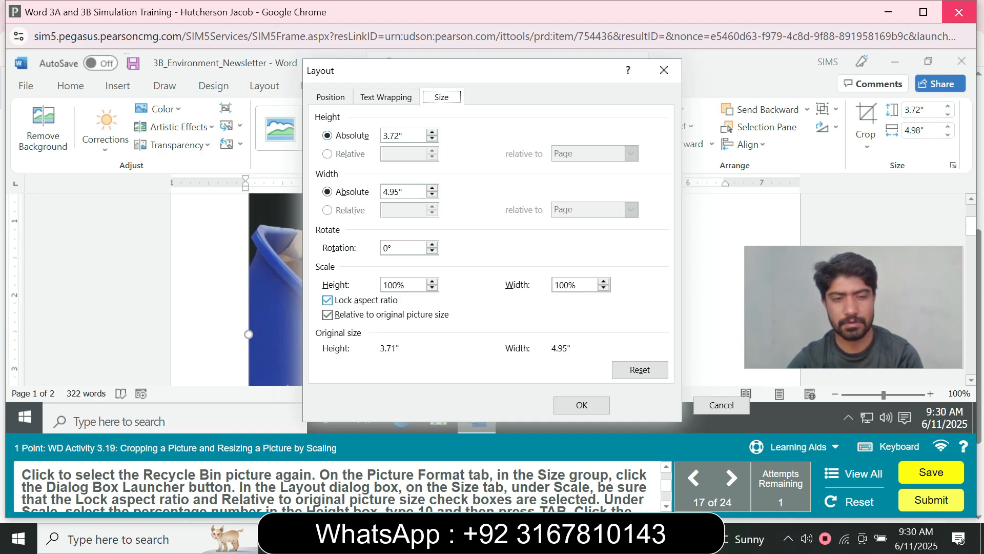
left_click(328, 301)
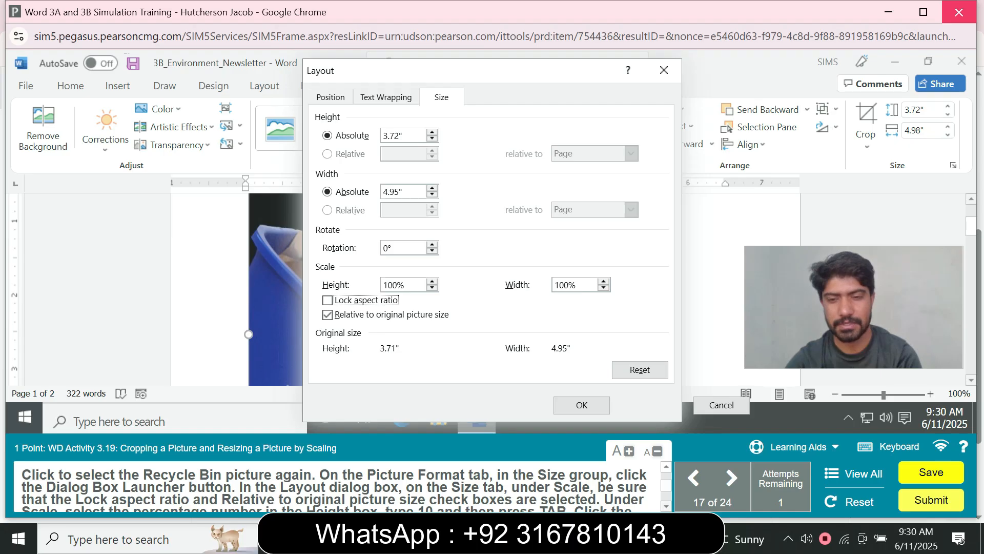
left_click(666, 506)
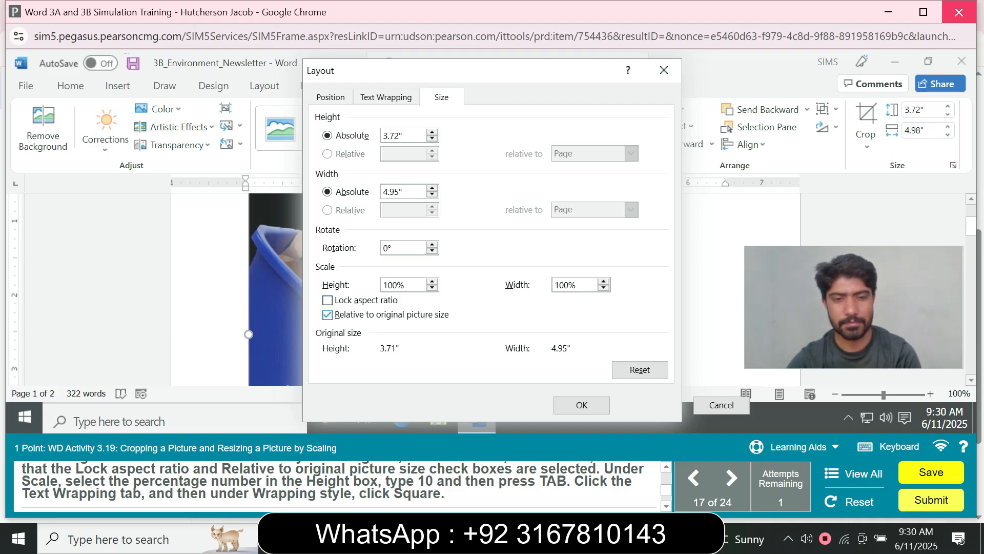
double_click(390, 285)
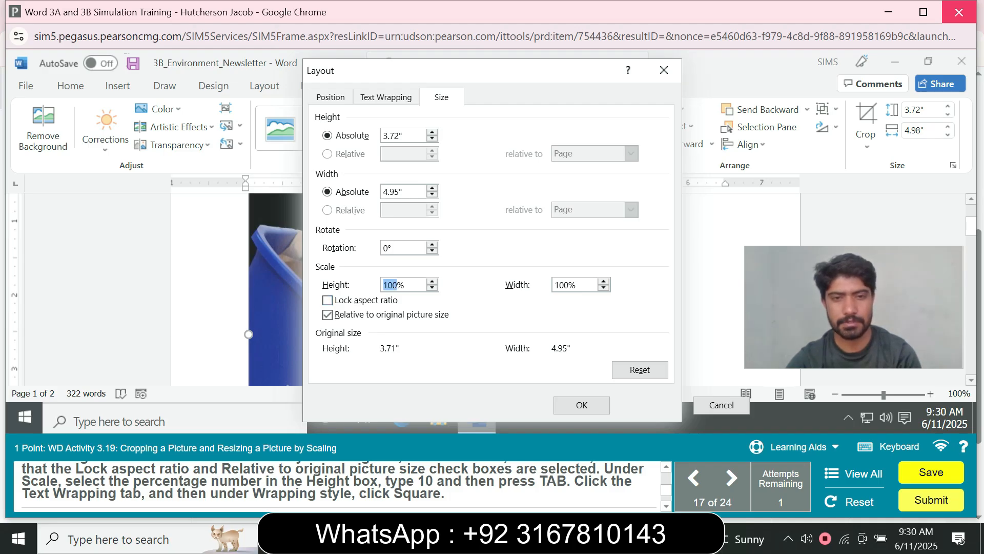
type("10")
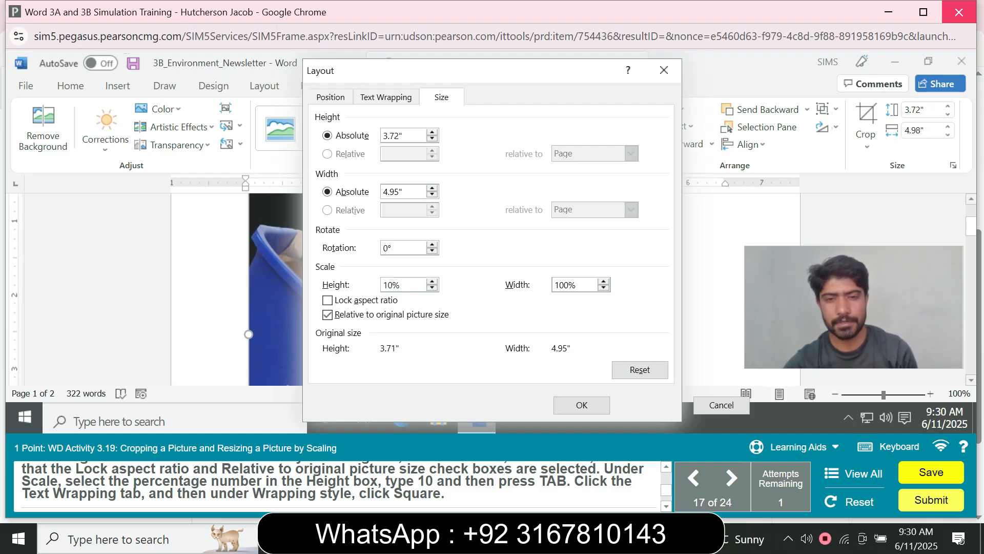
key("Tab")
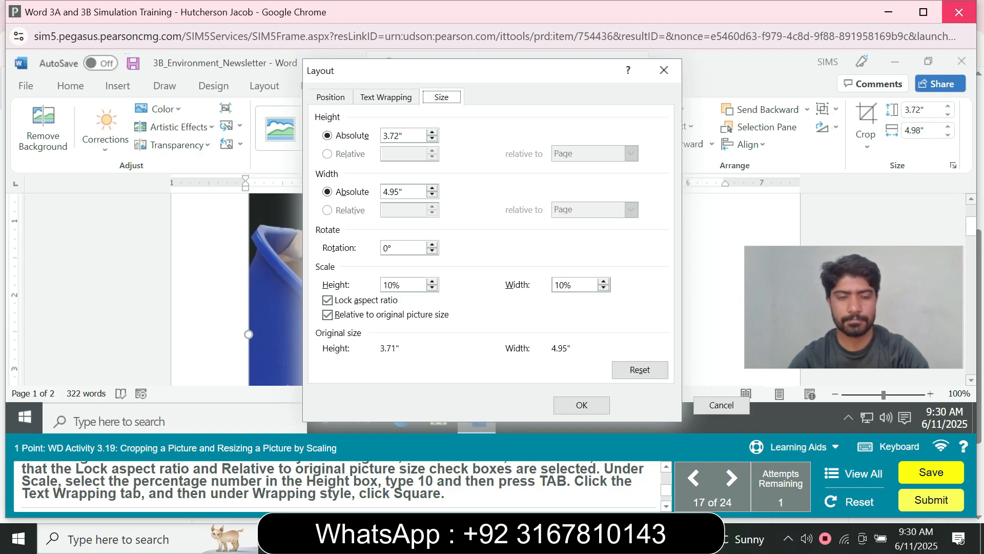
key("Tab")
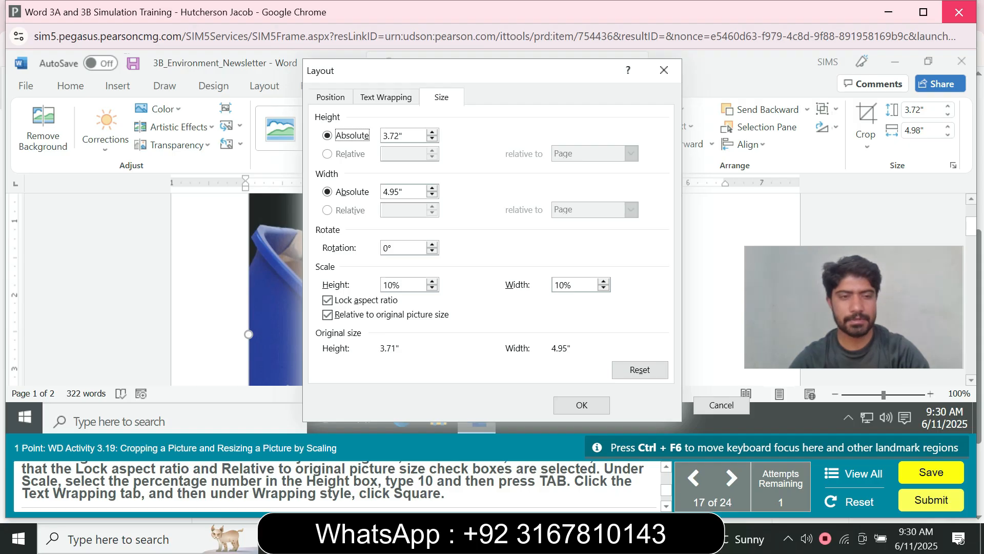
left_click(386, 97)
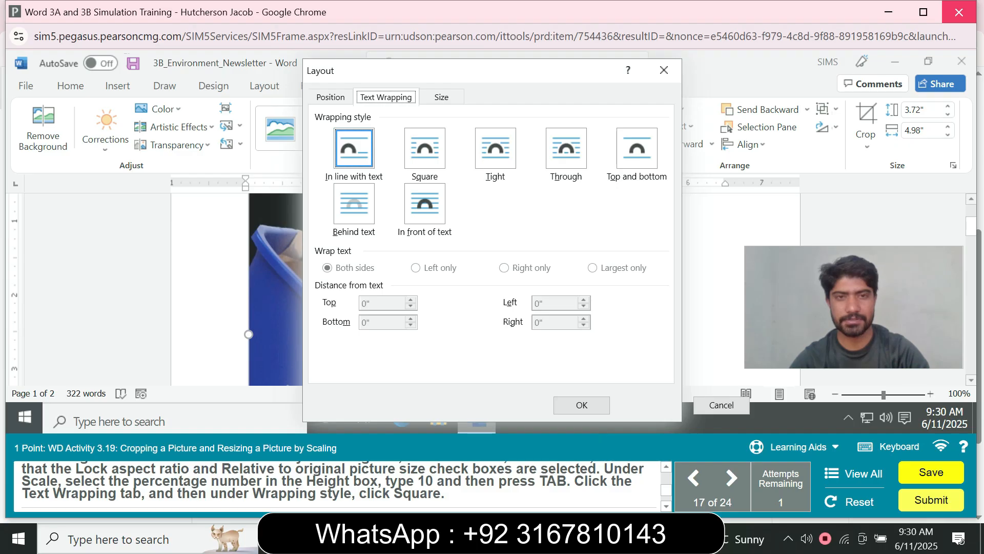
left_click(424, 148)
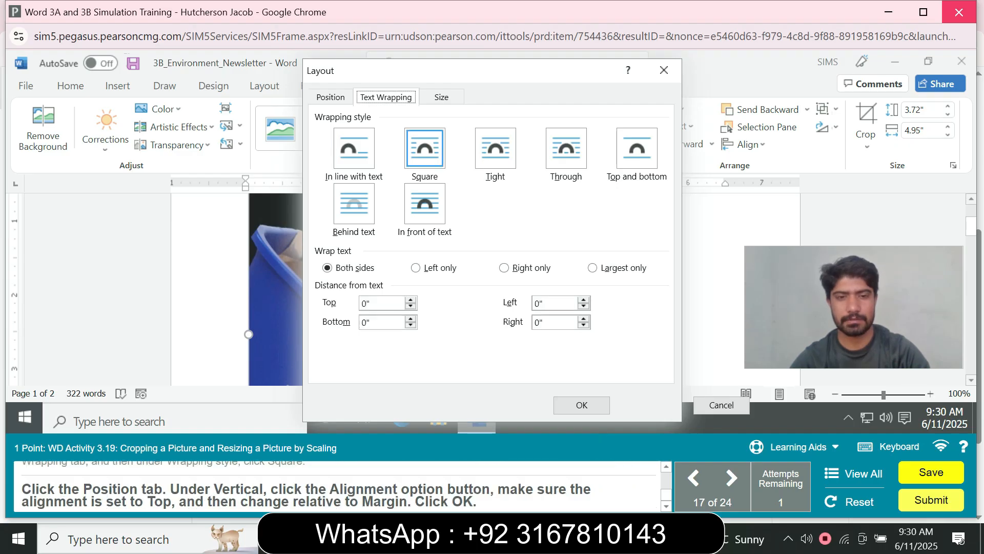
Step: Set the recycling bin picture's text wrapping to Square and its vertical alignment to Top relative to the Margin, and apply the layout
left_click(582, 405)
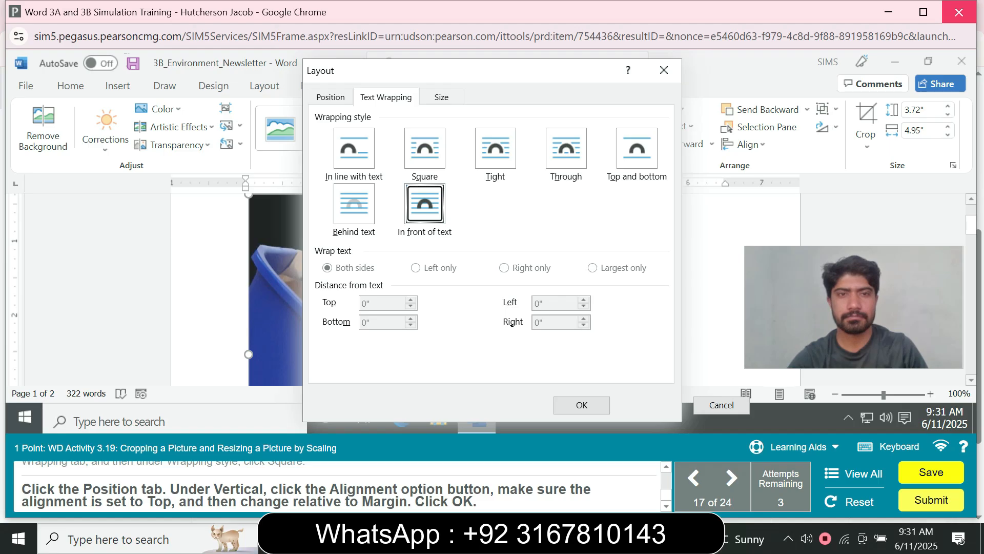
left_click(425, 148)
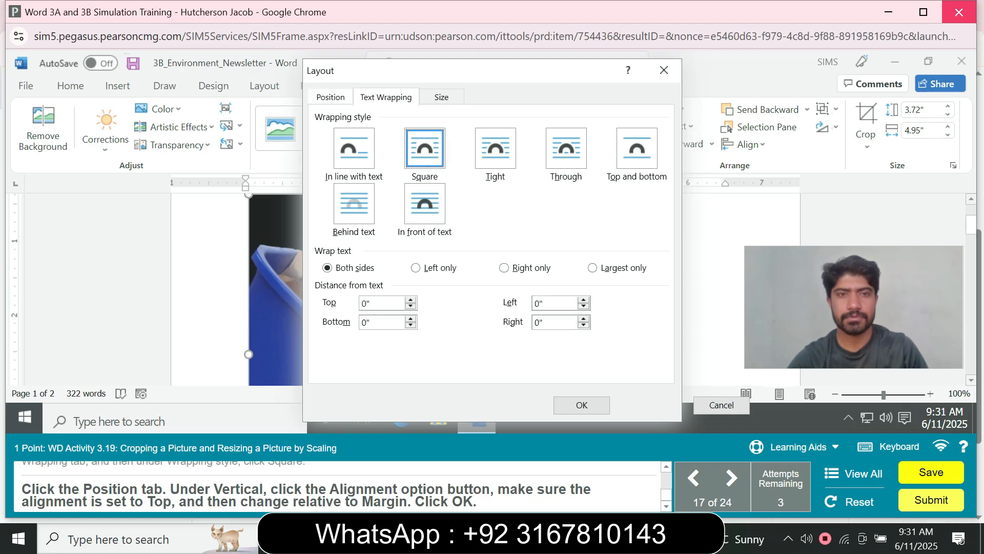
left_click(331, 96)
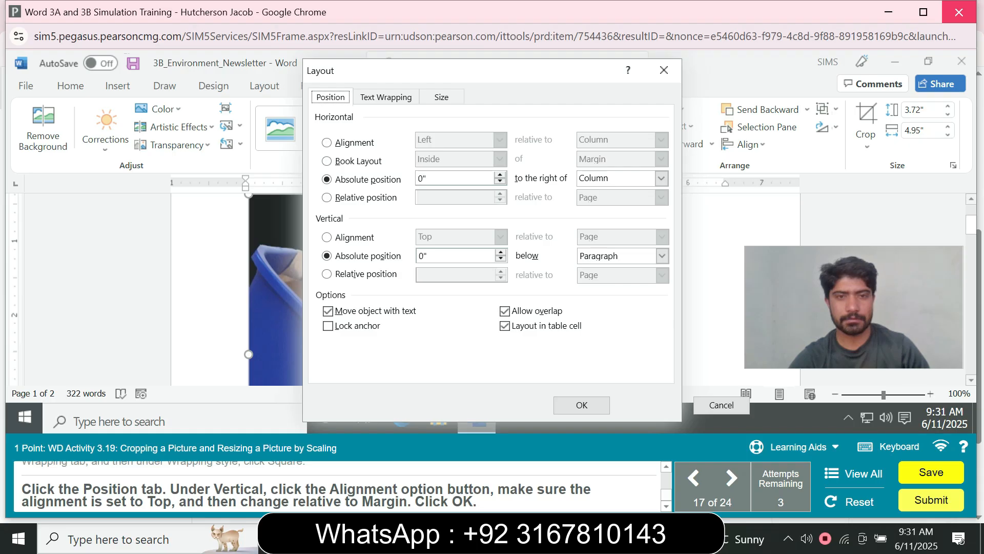
left_click(327, 237)
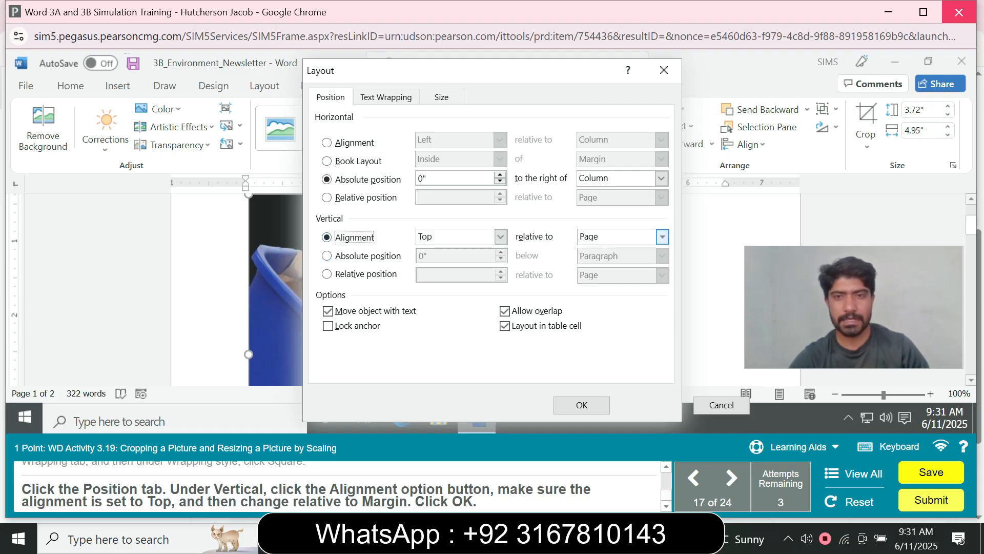
left_click(662, 236)
left_click(593, 250)
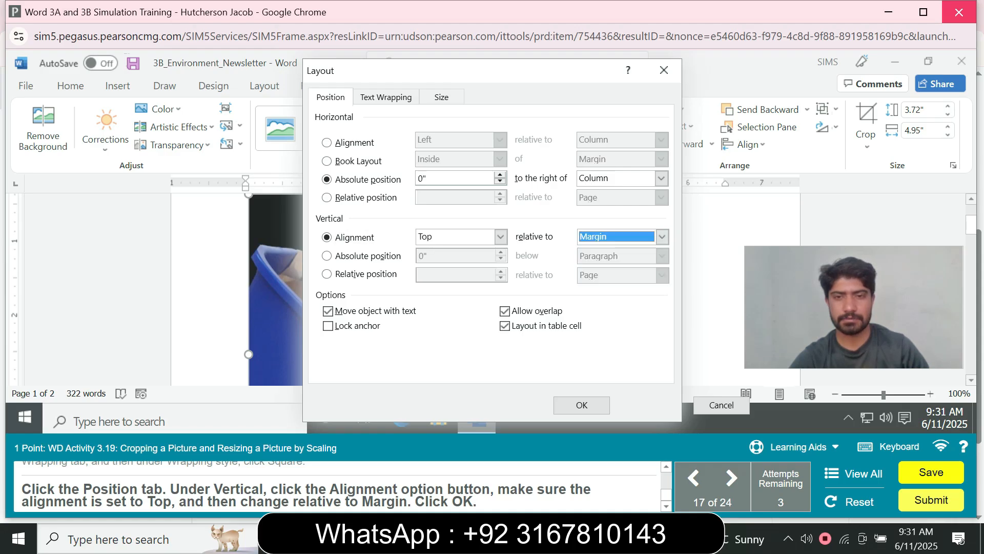
left_click(581, 405)
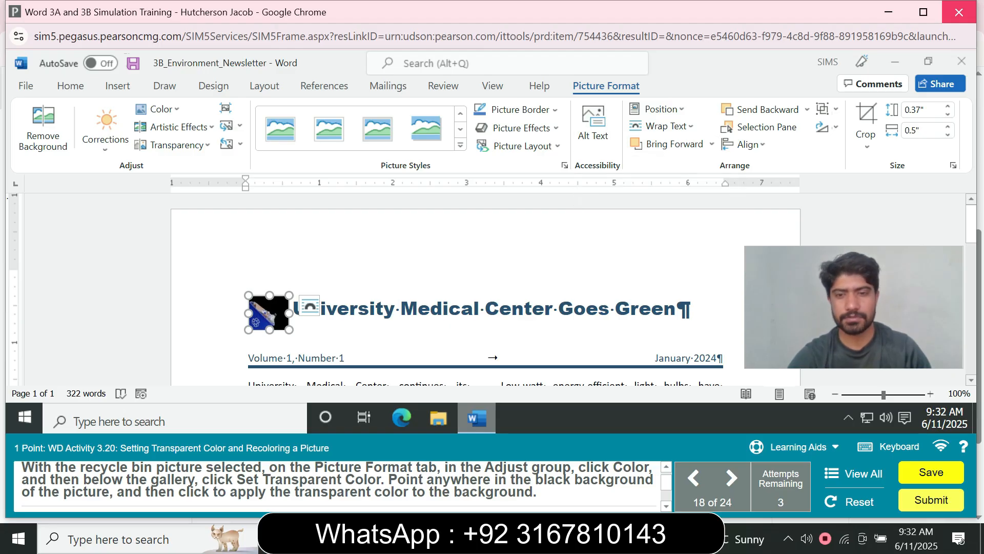
Step: Make the black background of the recycling bin picture transparent with Set Transparent Color
left_click(158, 108)
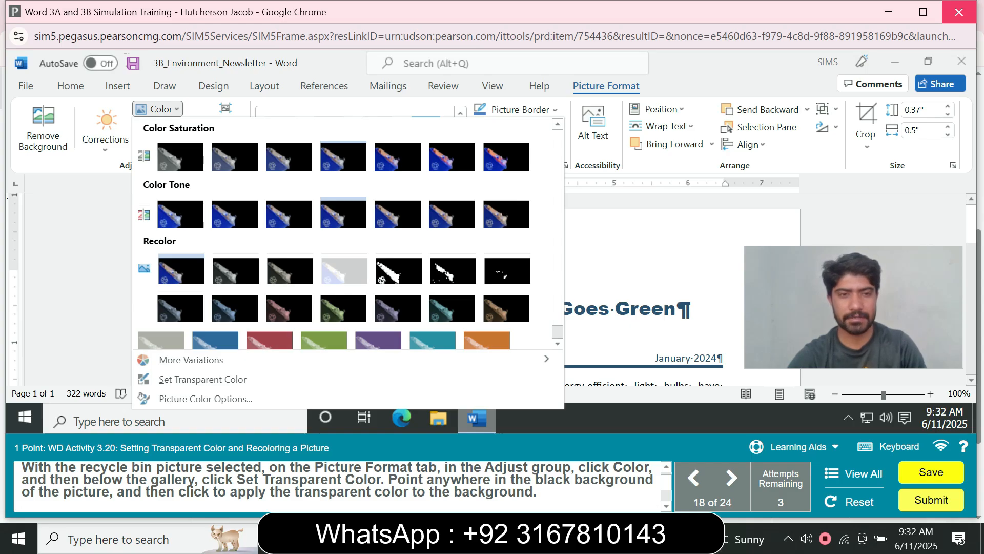
scroll(350, 235, "down", 1)
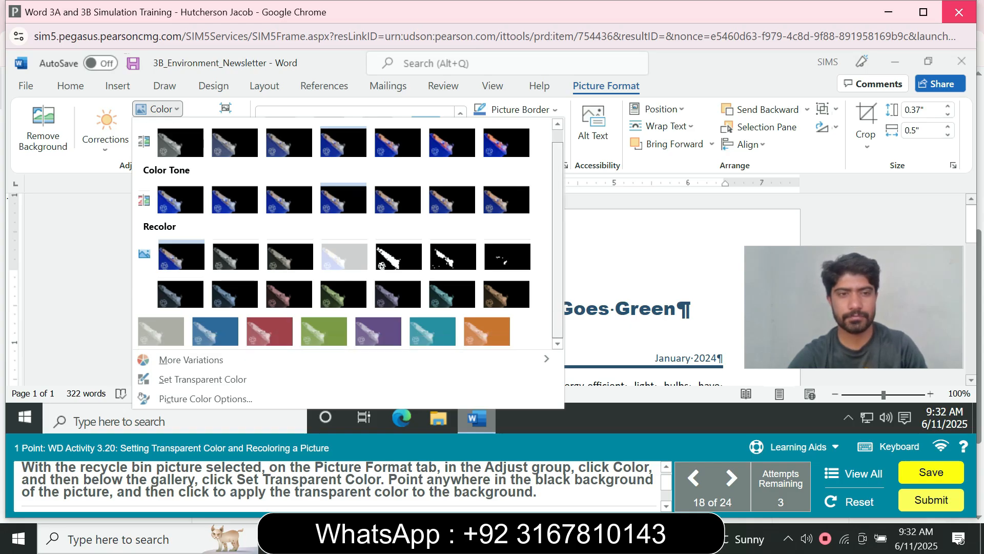
scroll(350, 236, "up", 1)
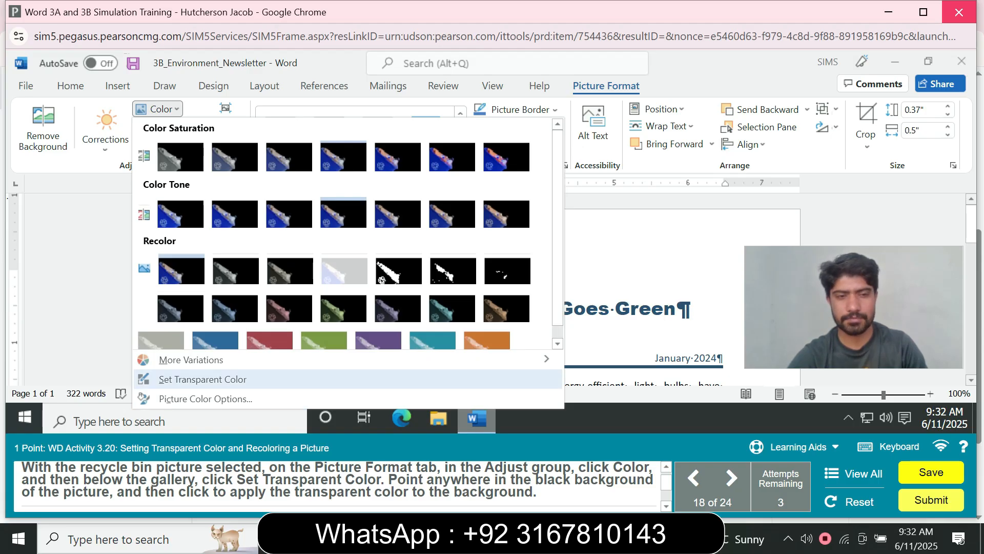
left_click(202, 379)
left_click(272, 312)
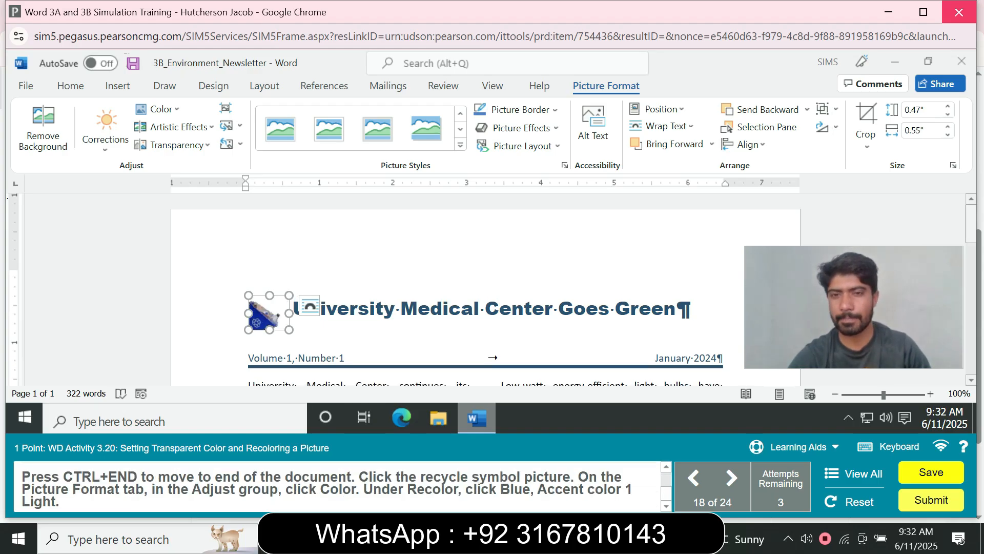
Step: Try to recolor the recycle symbol picture at the end of the document with the dark blue accent 1 variation
key("ctrl+End")
scroll(484, 289, "down", 1)
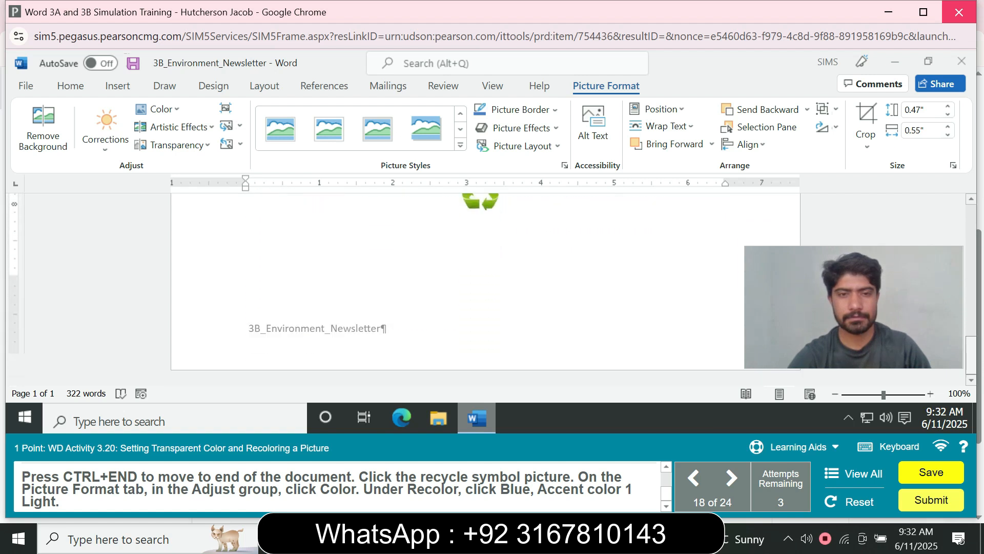
key("ctrl+End")
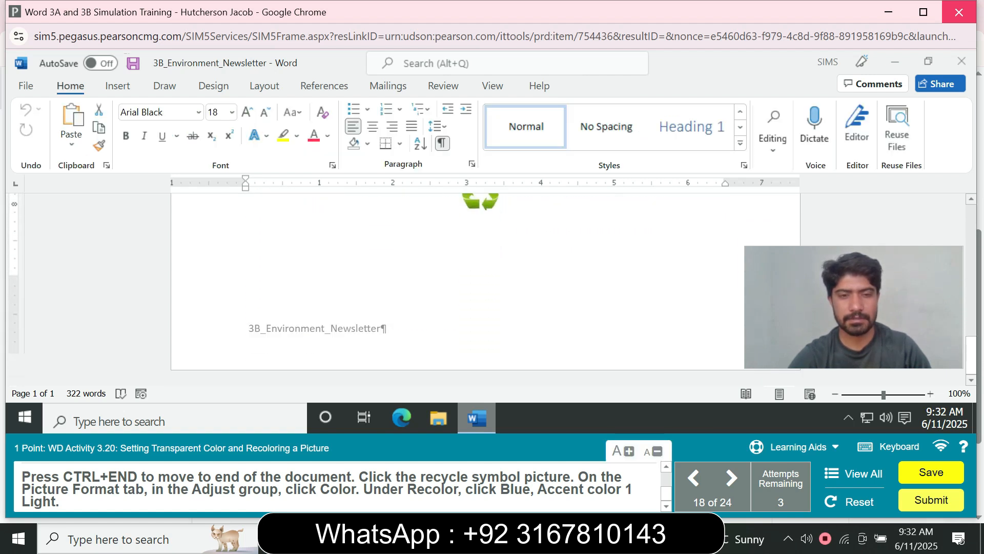
left_click(480, 202)
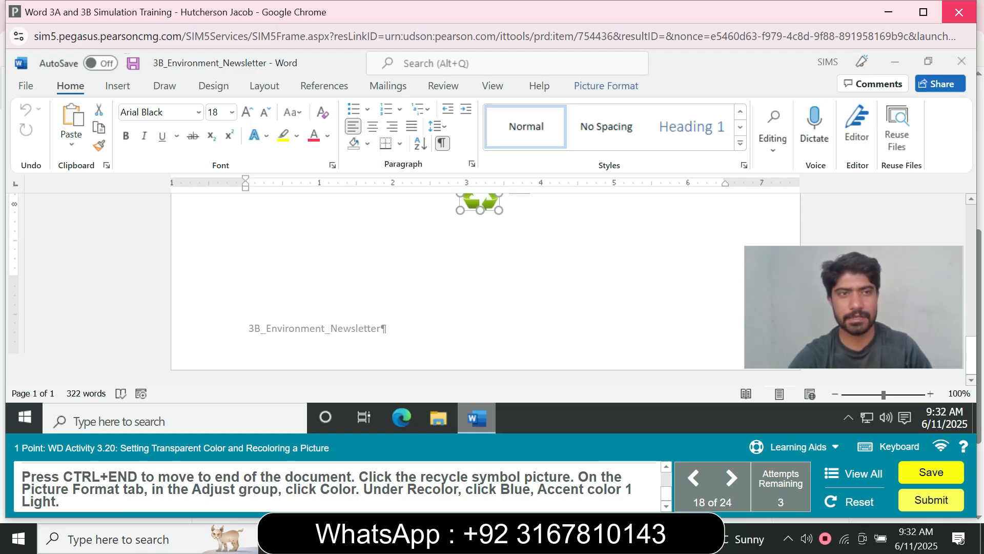
left_click(606, 86)
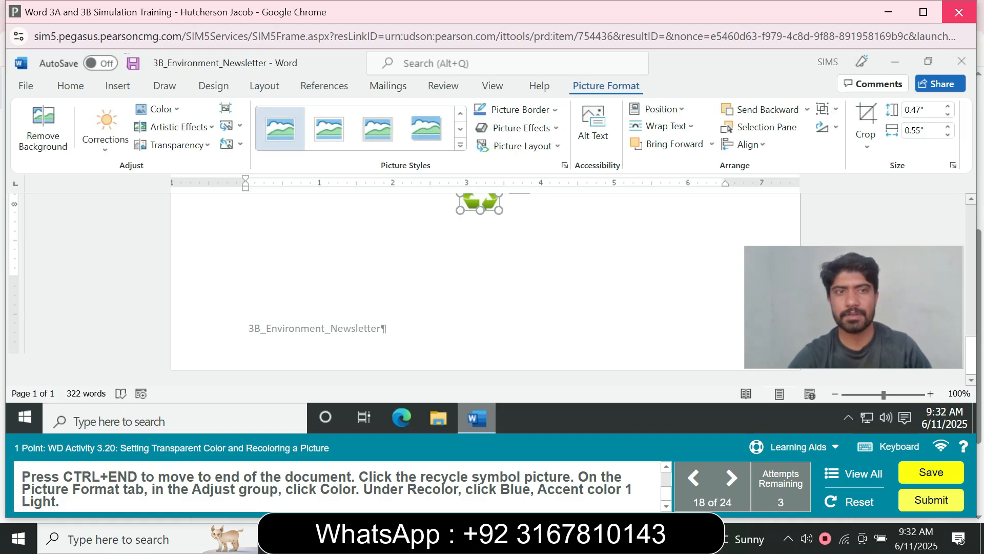
left_click(157, 109)
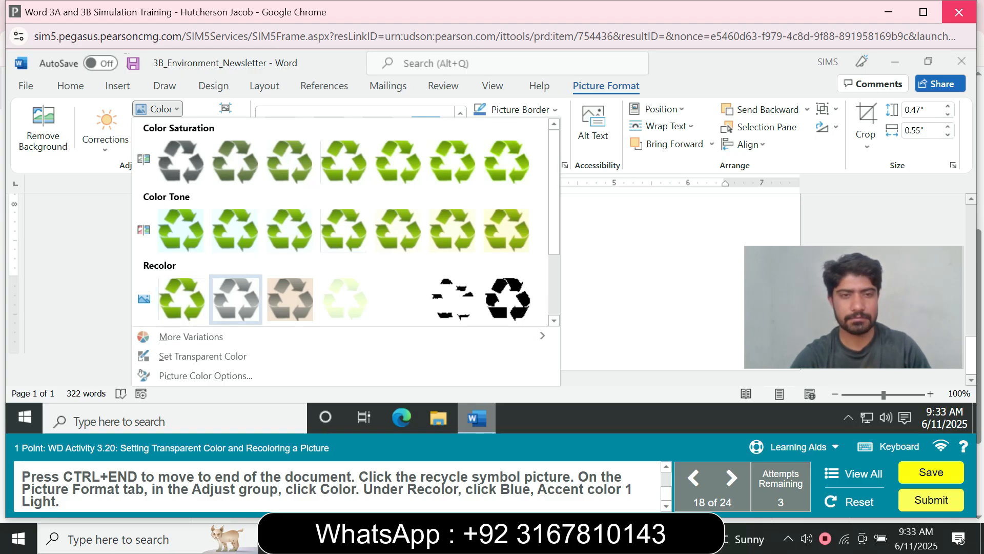
left_click_drag(554, 201, 554, 261)
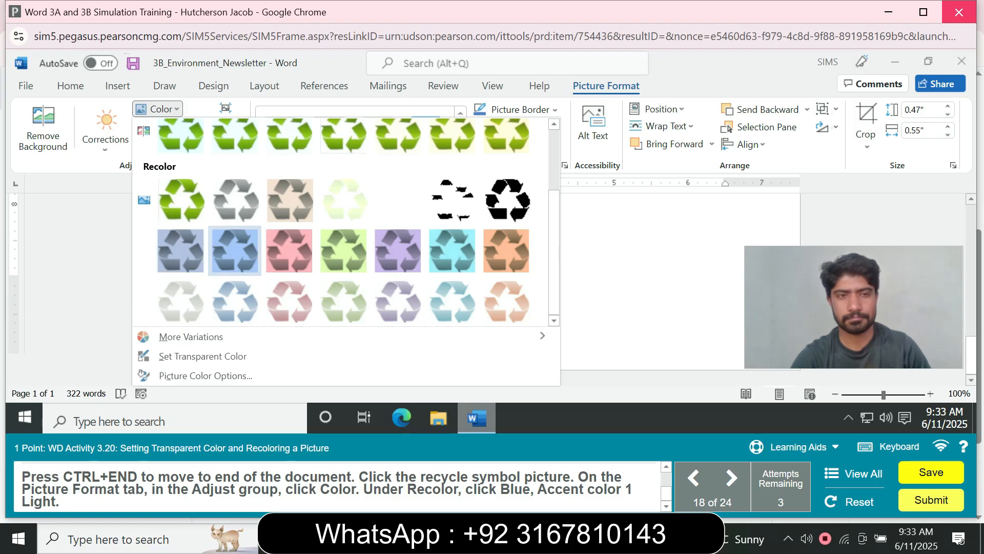
left_click(235, 251)
key("alt")
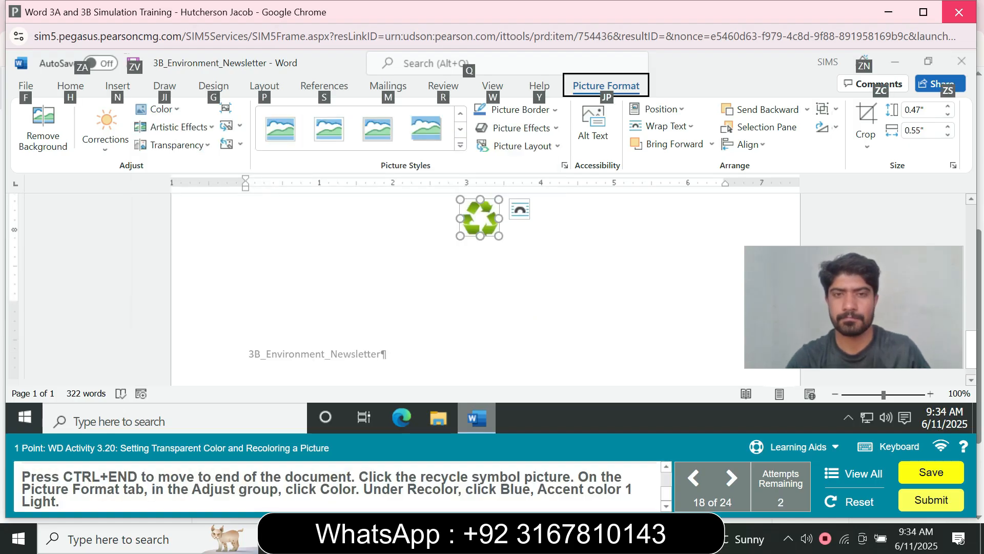
right_click(508, 281)
left_click(500, 287)
Step: Recolor the recycle symbol picture with the Blue, Accent color 1 Light variation
left_click(480, 219)
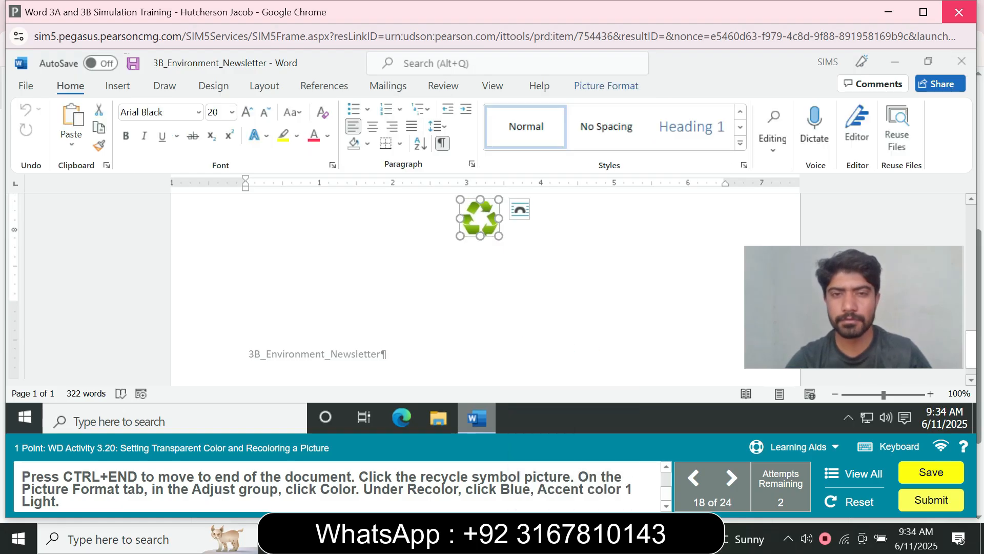
left_click(605, 85)
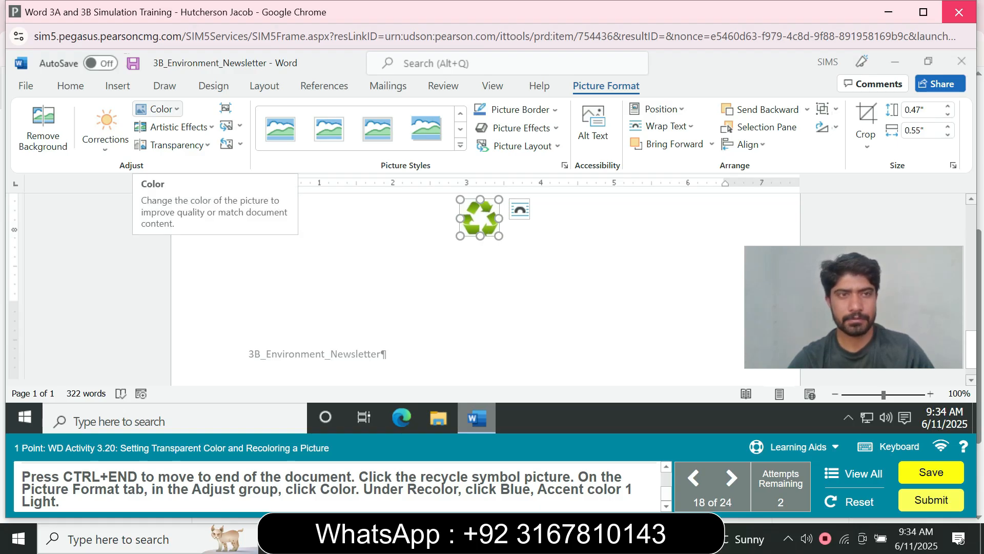
left_click(156, 109)
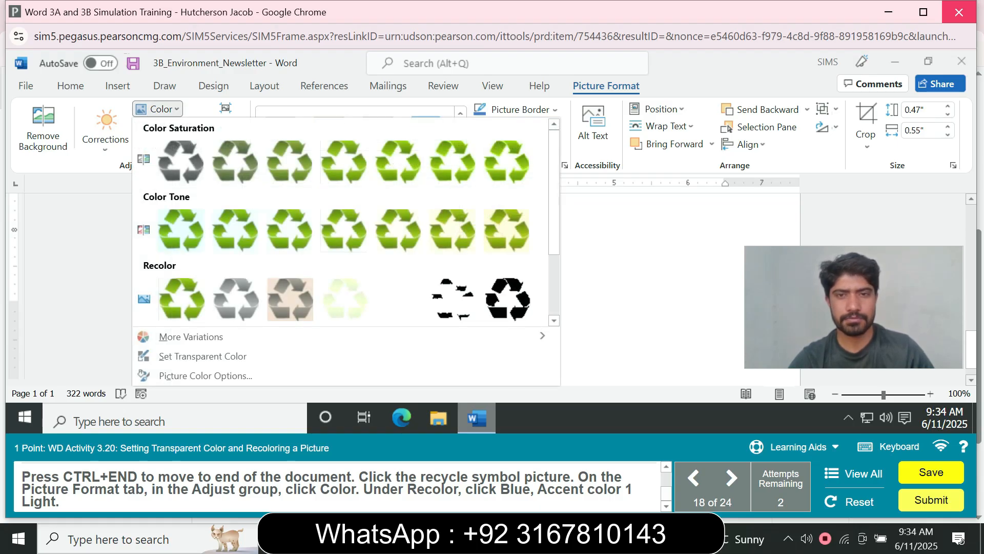
scroll(343, 231, "down", 2)
left_click(235, 300)
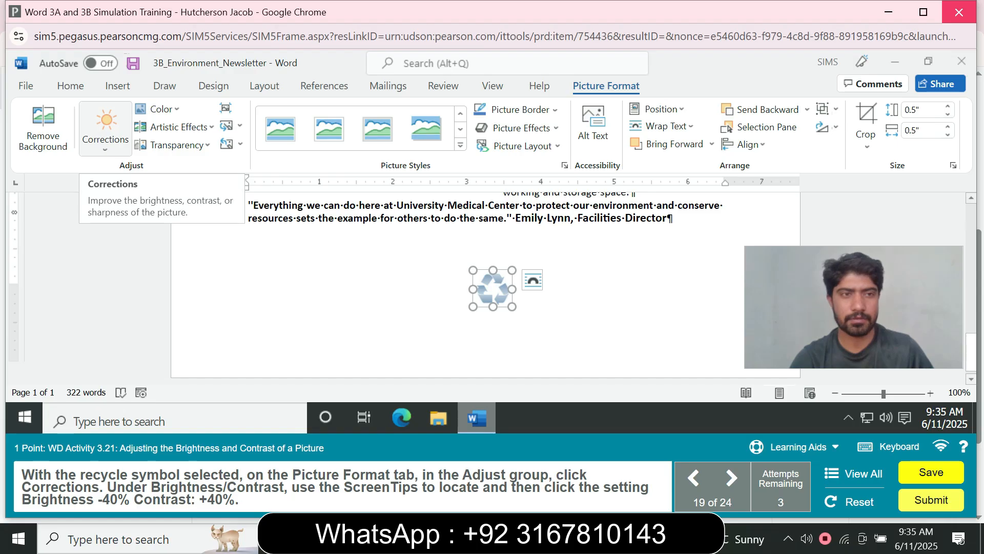
Step: Correct the recycle symbol picture to Brightness: -40% Contrast: +40%
left_click(106, 129)
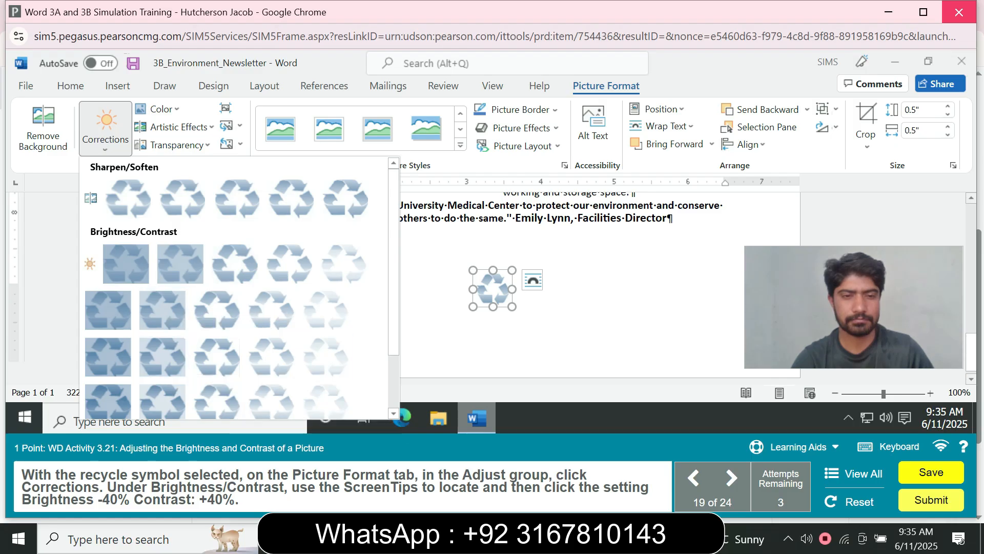
scroll(217, 400, "down", 2)
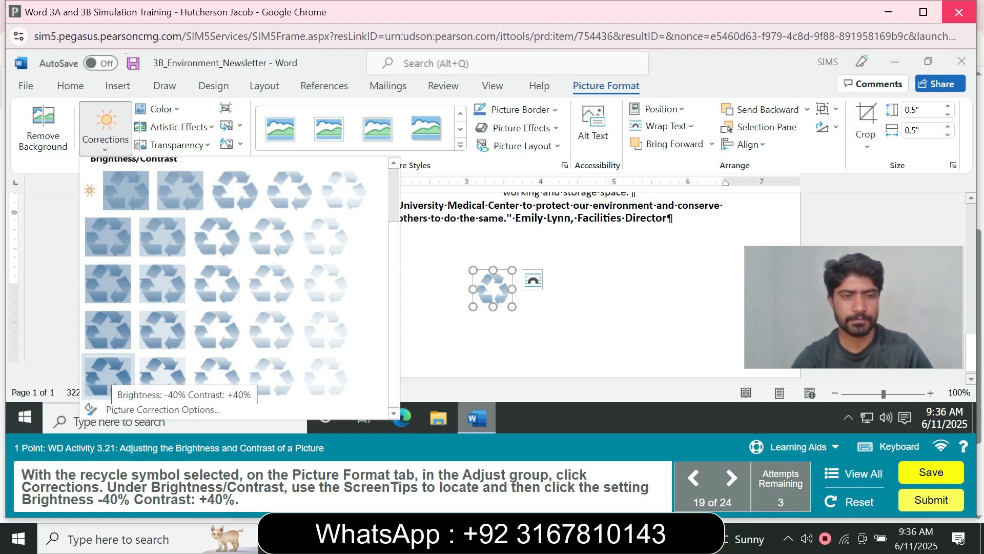
left_click(109, 378)
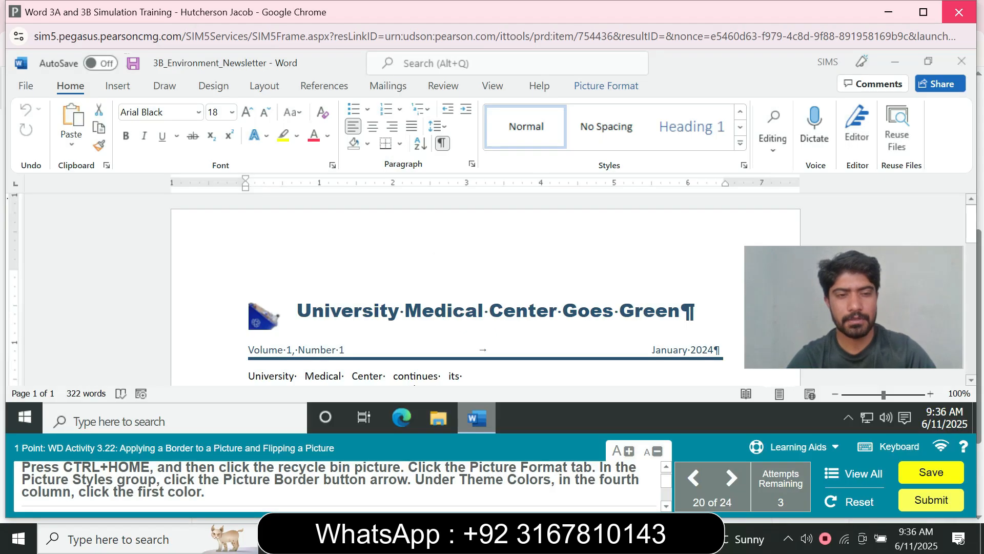
Step: Apply a picture border to the recycling bin picture using the first theme color in the fourth column
left_click(264, 316)
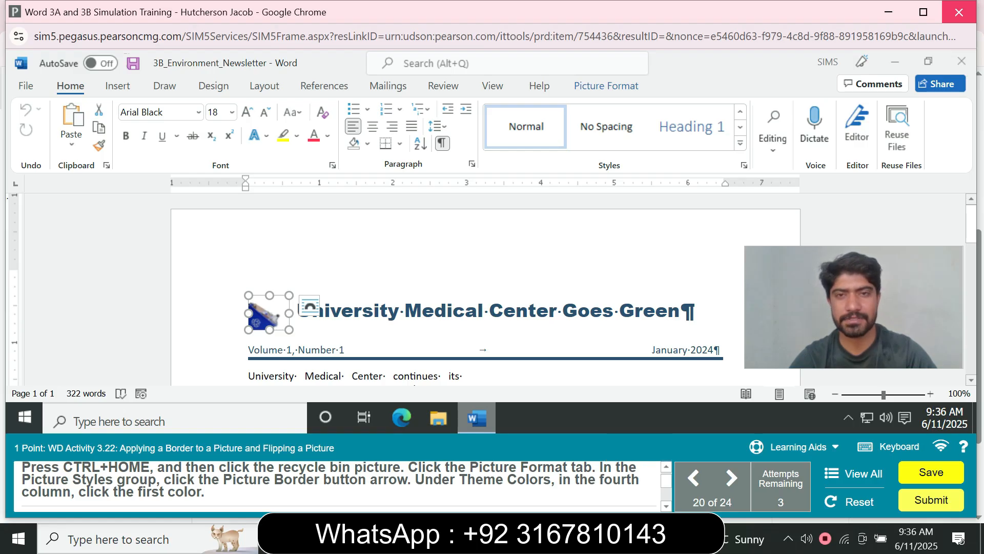
left_click(606, 86)
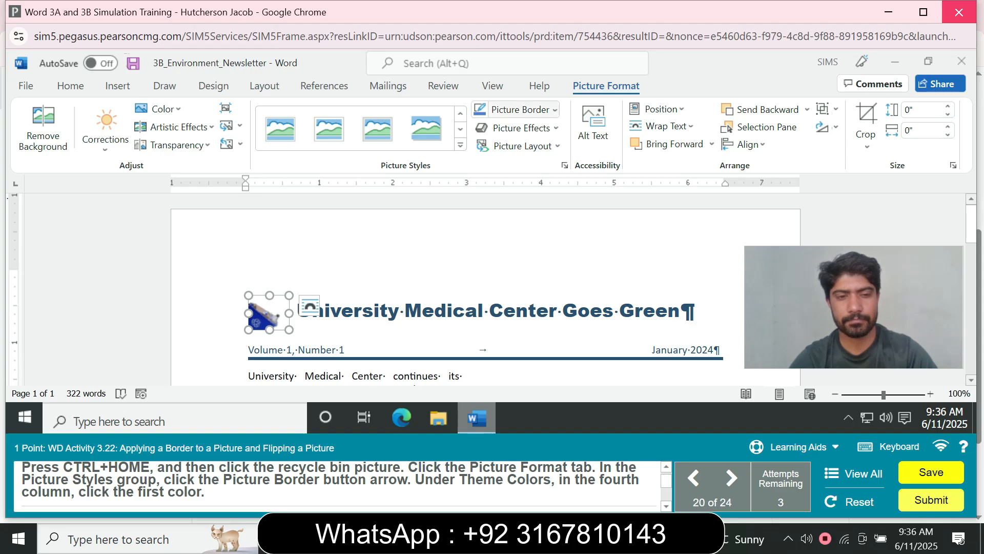
left_click(555, 110)
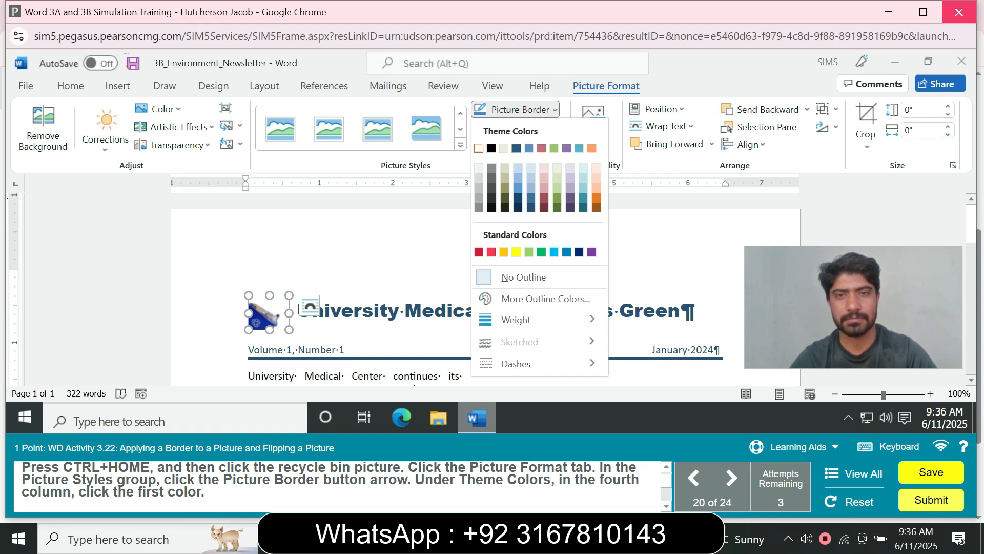
left_click(516, 148)
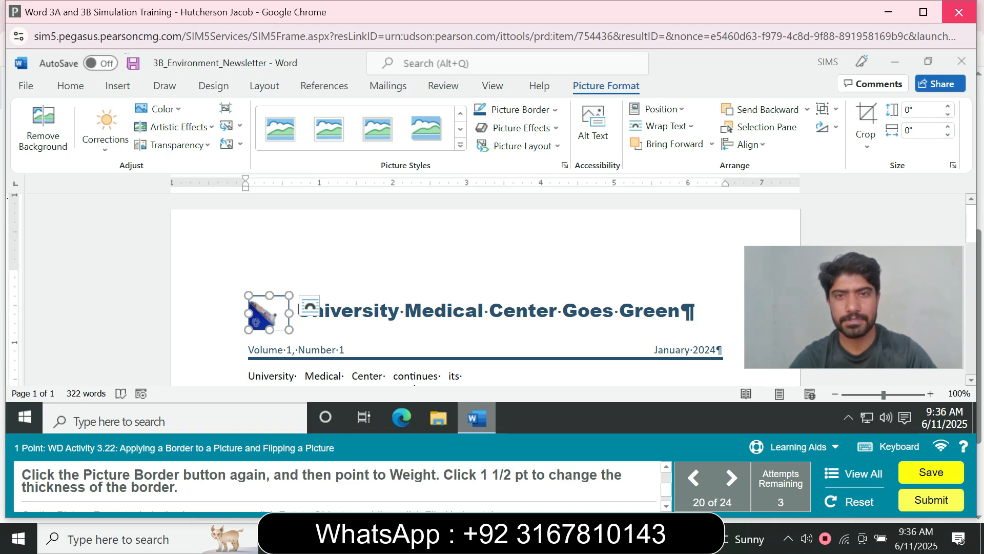
Step: Set the recycling bin picture's border weight to 1½ pt and flip the picture horizontally
left_click(515, 109)
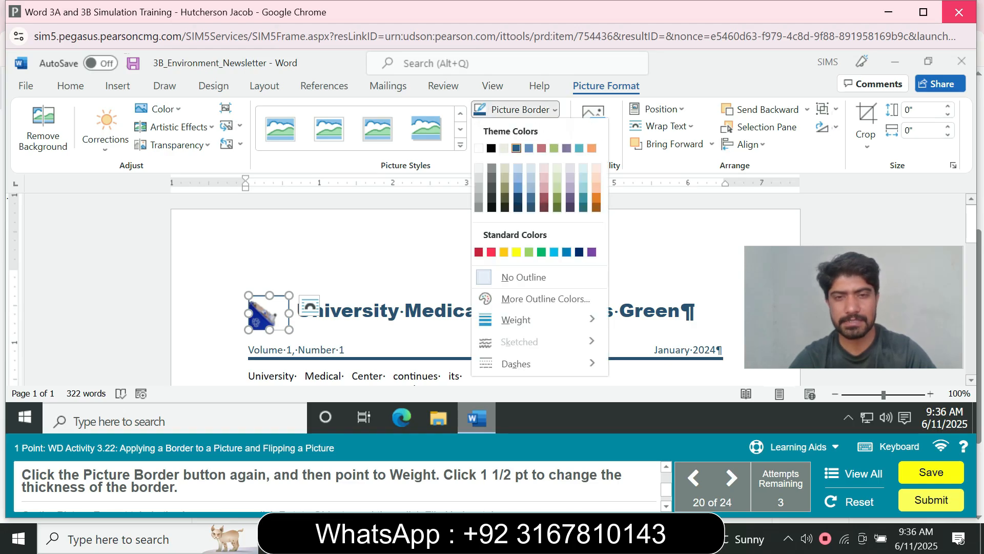
mouse_move(516, 319)
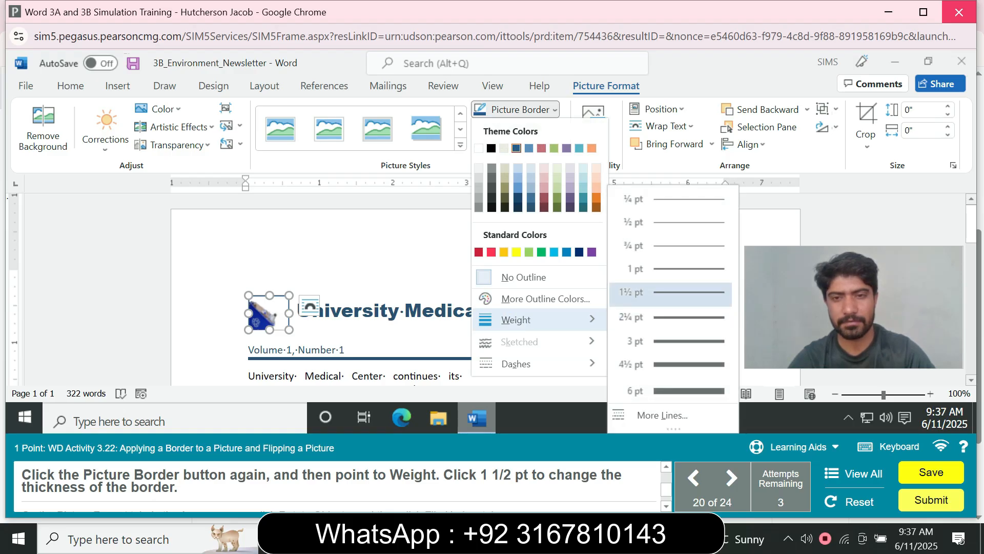
left_click(666, 292)
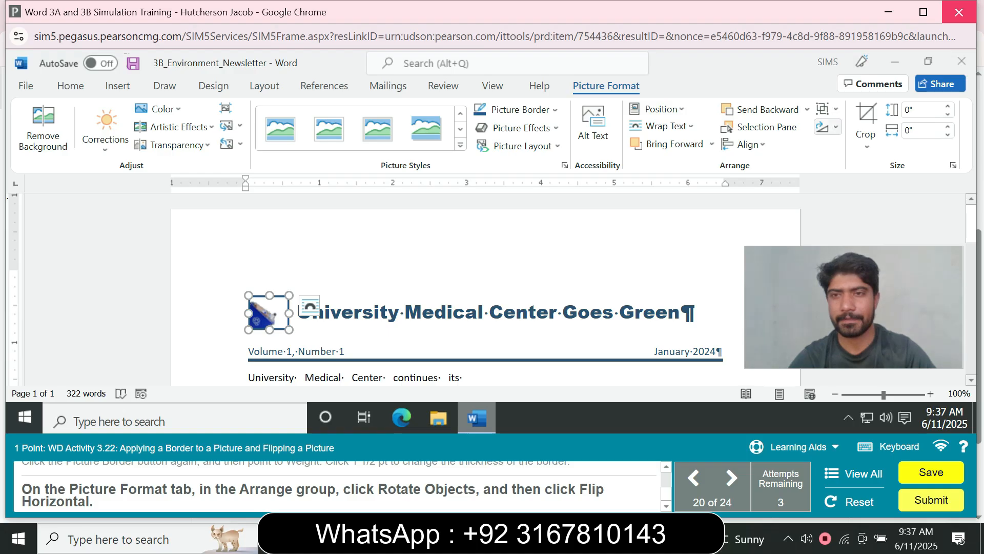
left_click(827, 127)
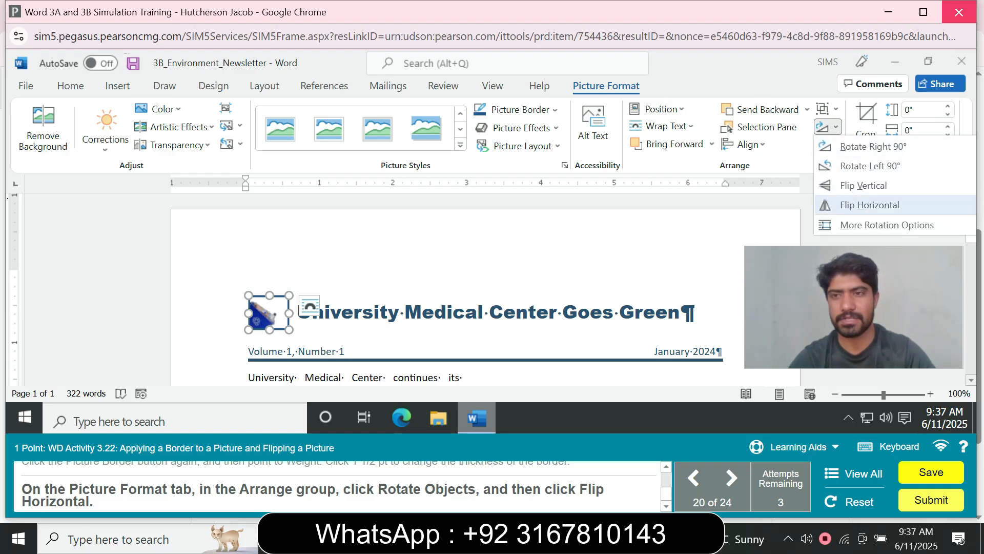
left_click(869, 205)
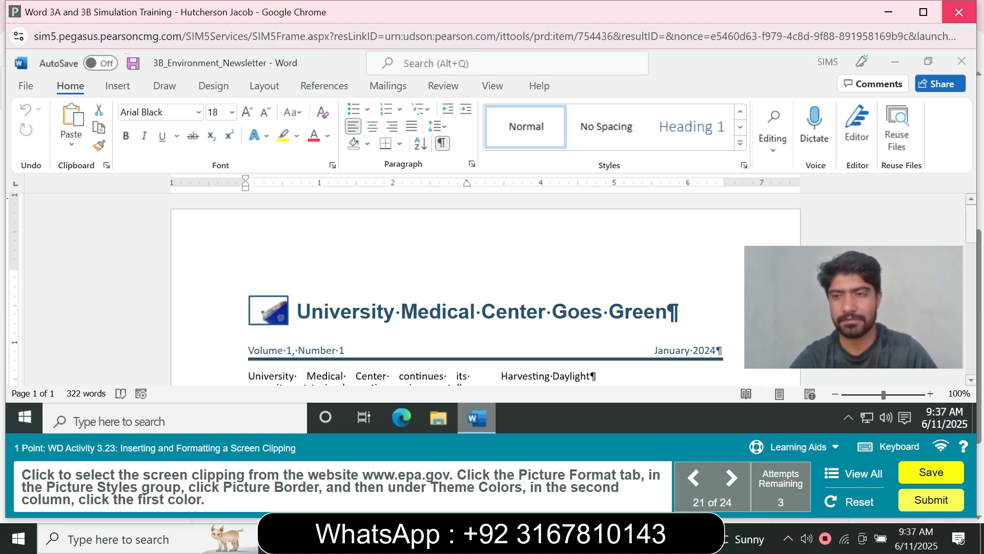
Step: Apply a picture border to the EPA website screen clipping using the first theme color in the second column
scroll(485, 289, "down", 3)
scroll(359, 293, "down", 3)
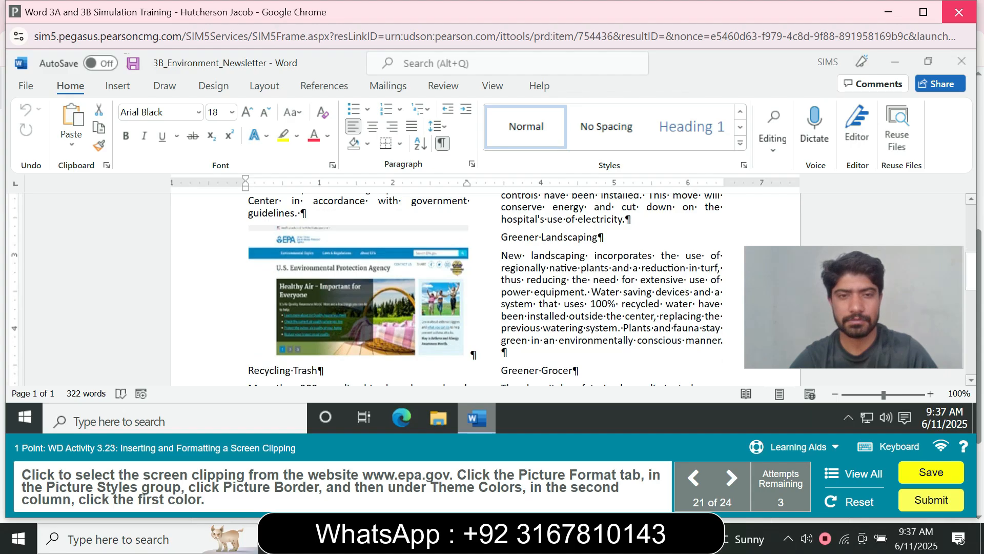
left_click(358, 293)
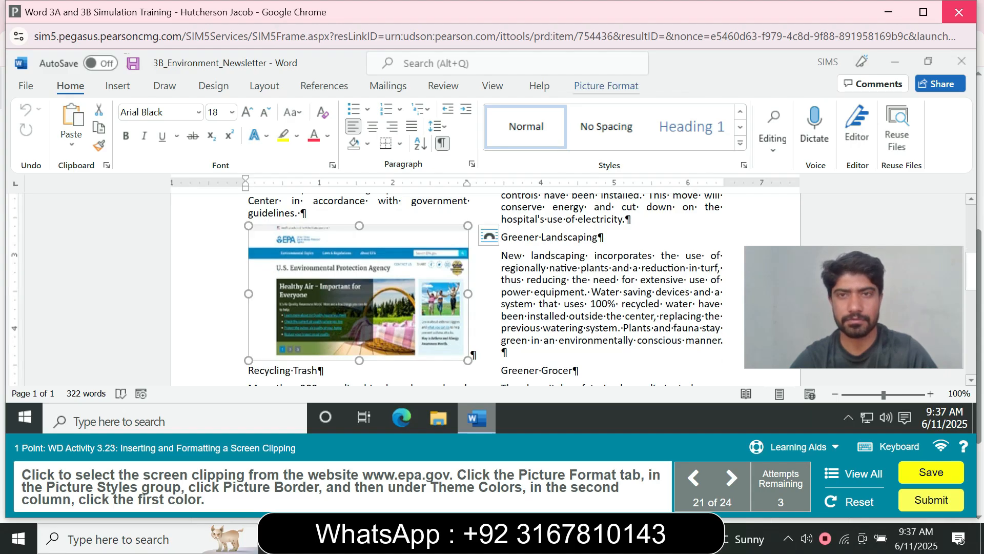
left_click(606, 86)
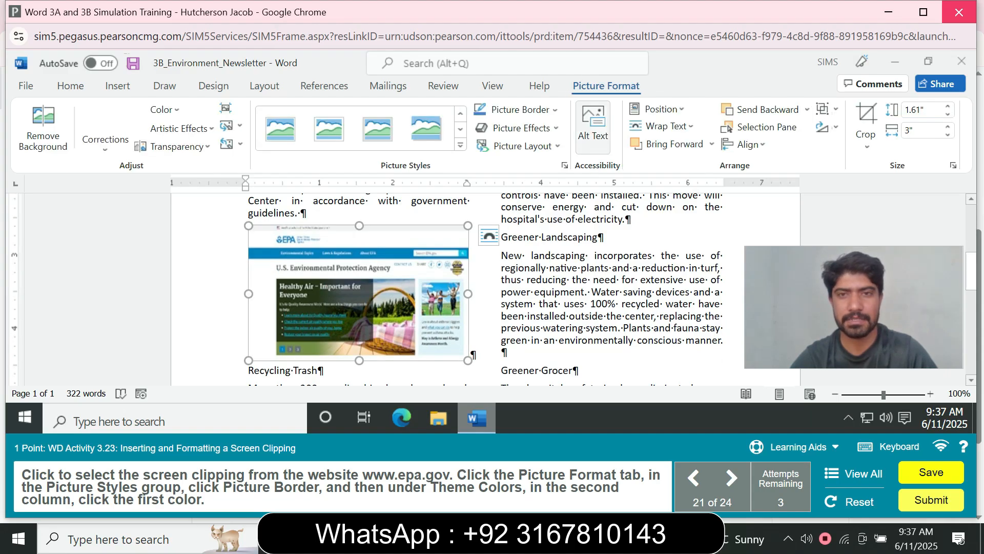
left_click(515, 109)
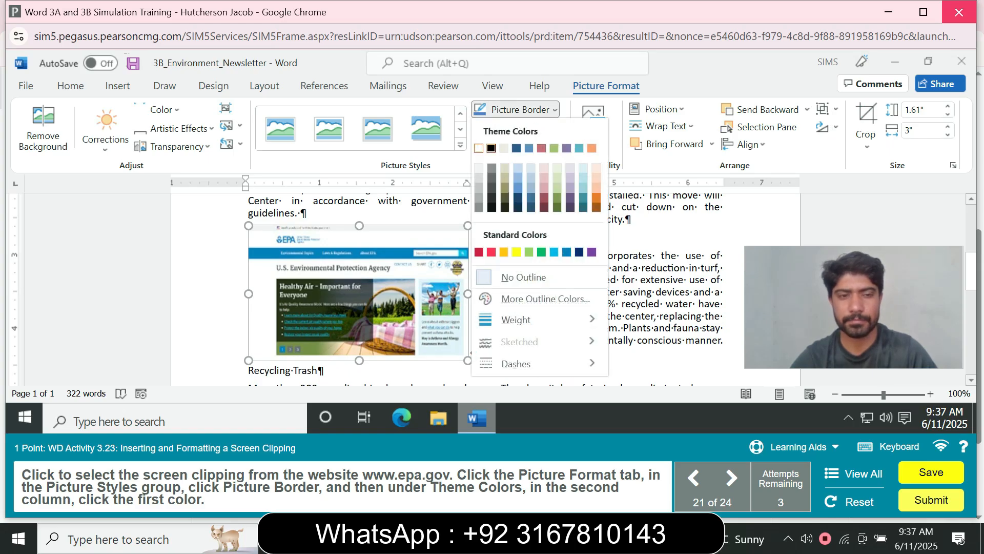
left_click(491, 148)
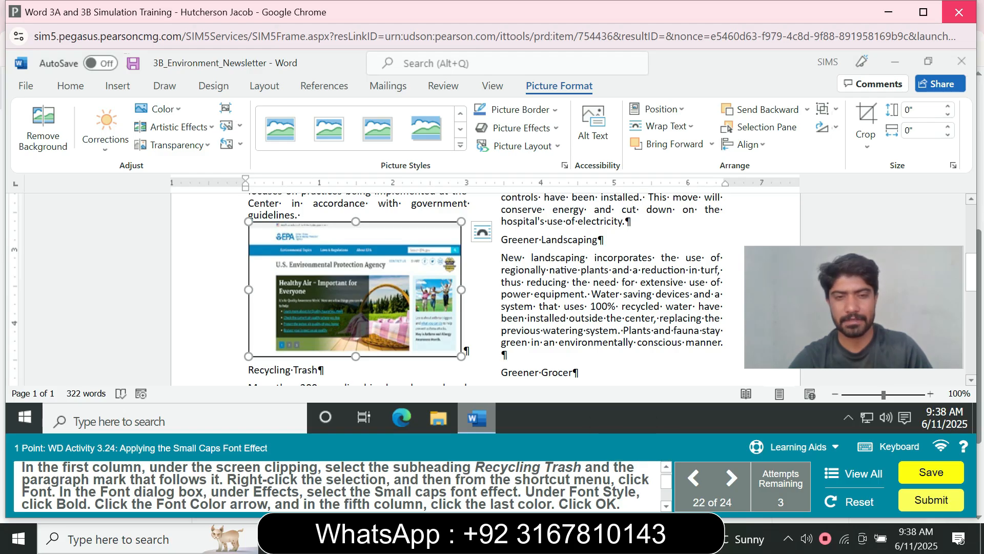
Step: Apply the Small caps effect and Bold font style to the Recycling Trash subheading, including its paragraph mark
left_click_drag(248, 370, 324, 370)
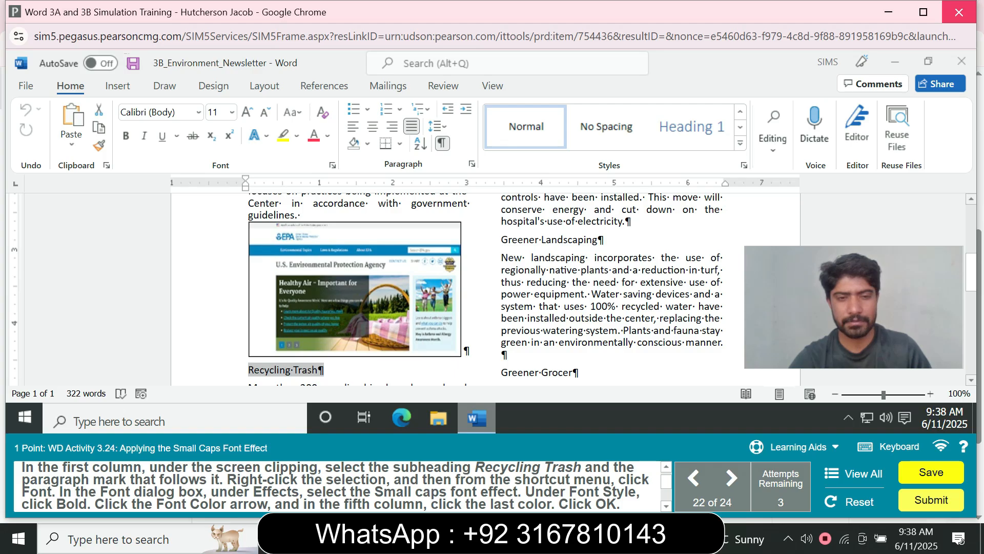
right_click(288, 370)
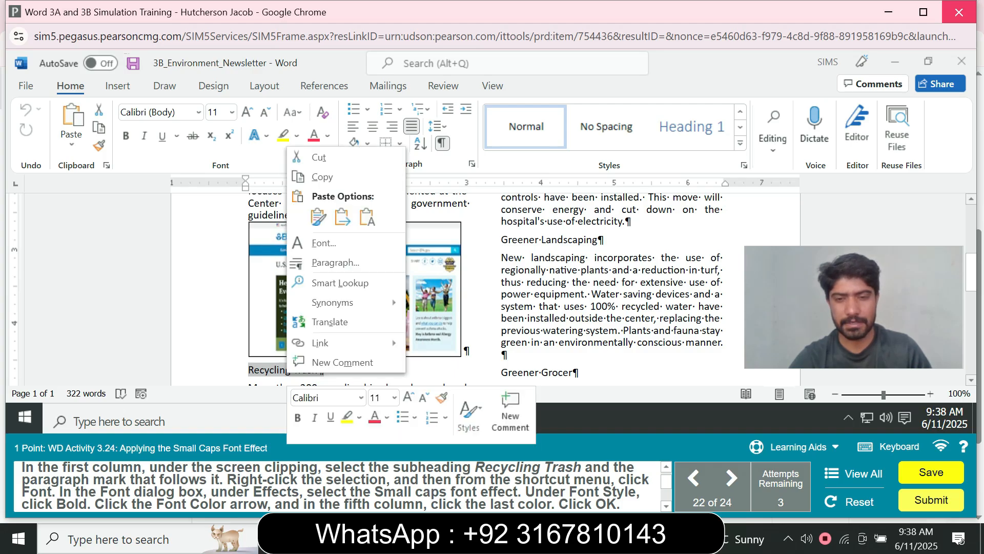
left_click(323, 242)
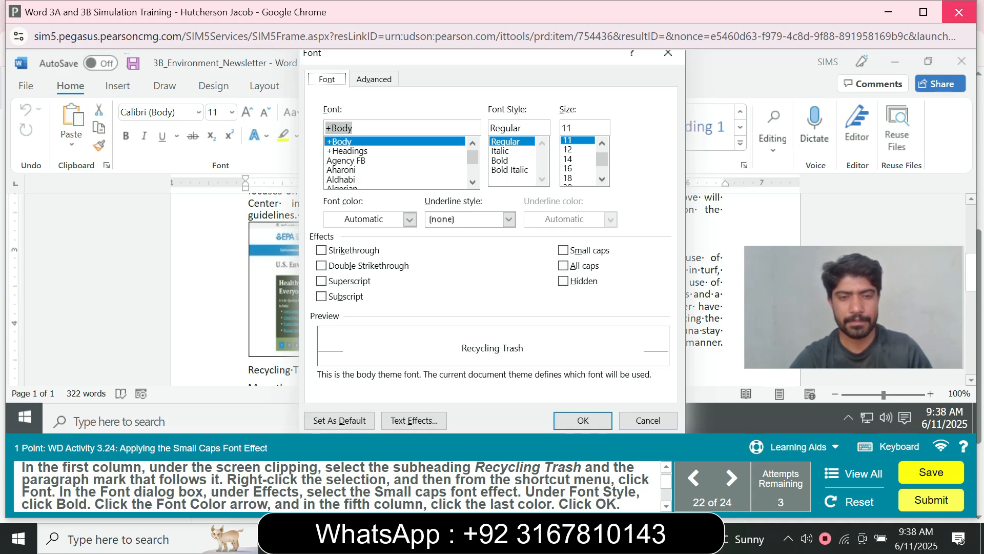
left_click(562, 250)
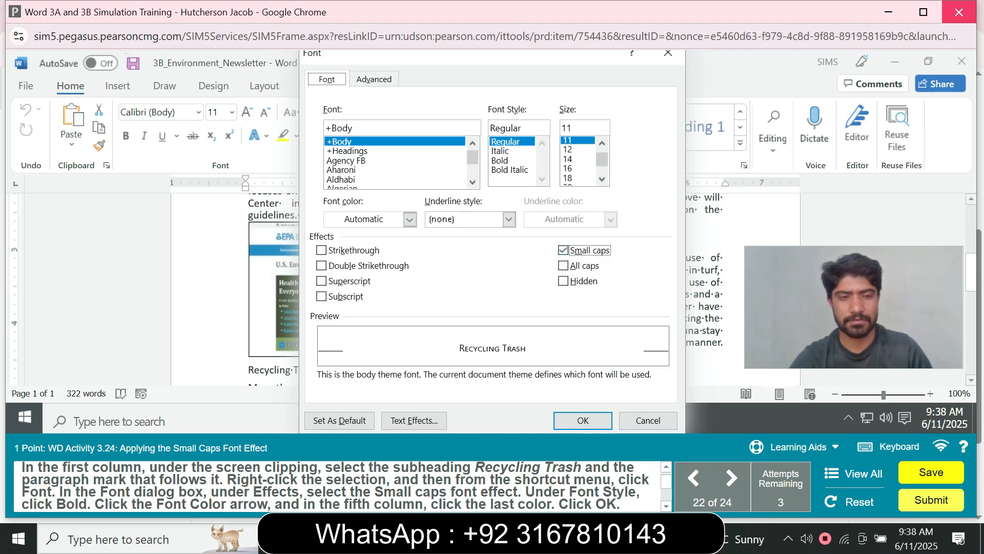
left_click(500, 160)
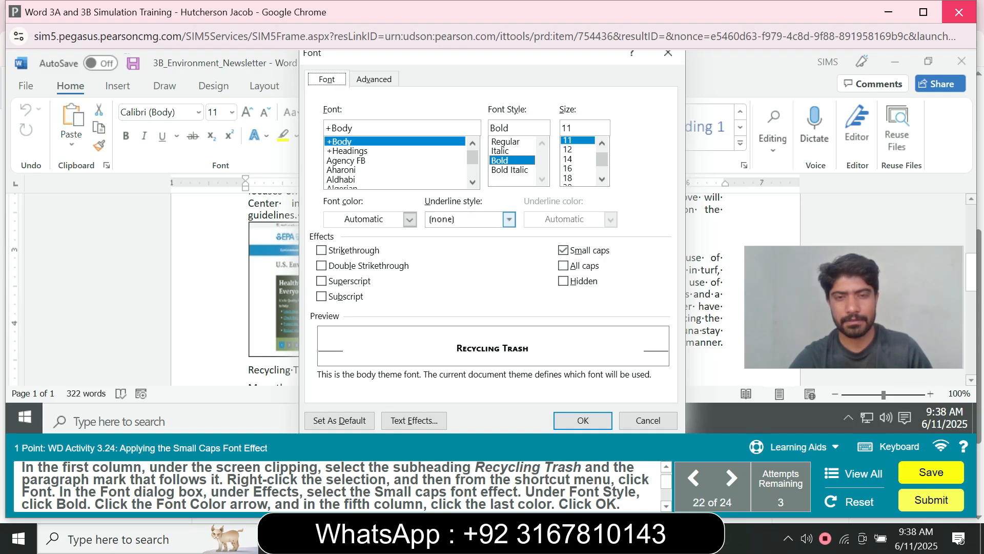
Step: Set the Recycling Trash subheading's font color to the last theme color in the fifth column
left_click(508, 219)
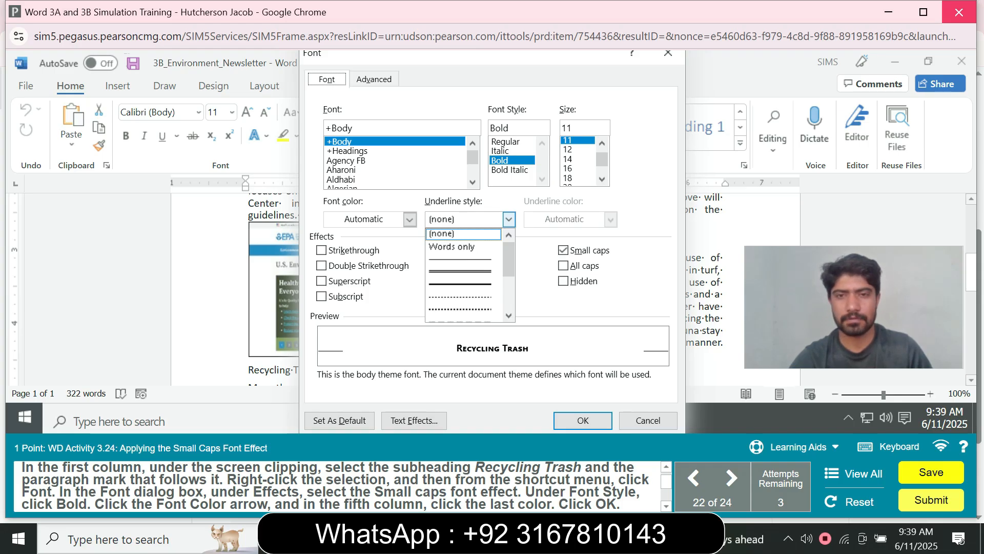
left_click(410, 219)
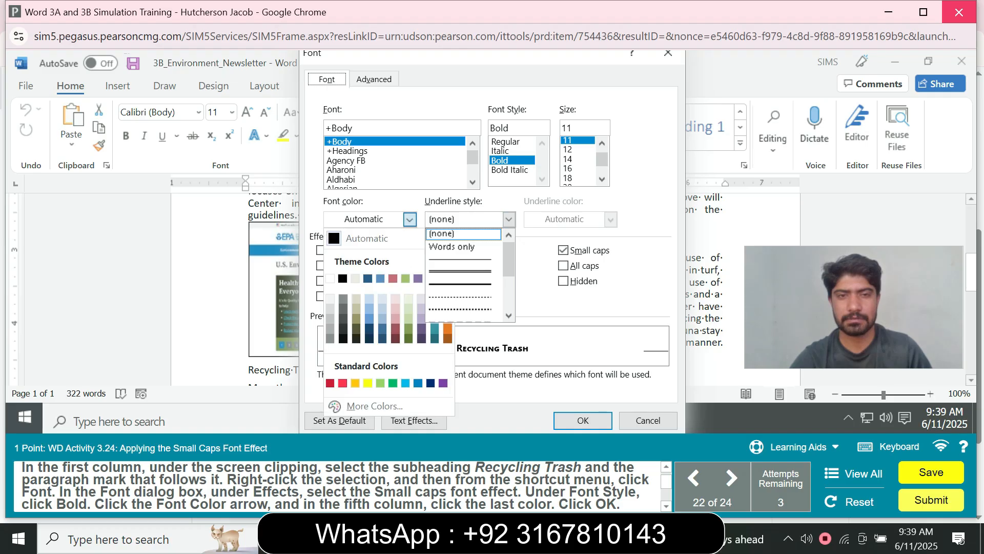
left_click(409, 219)
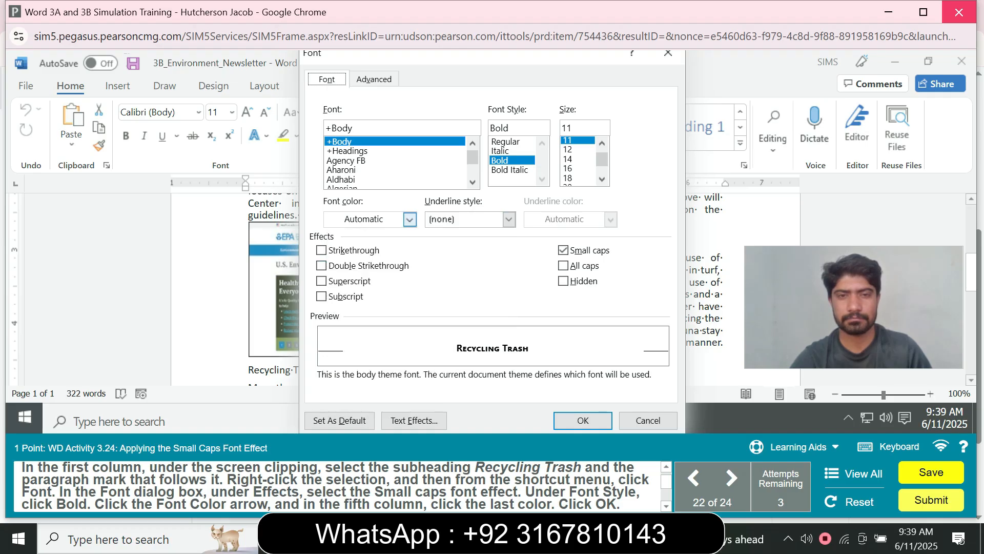
left_click(410, 219)
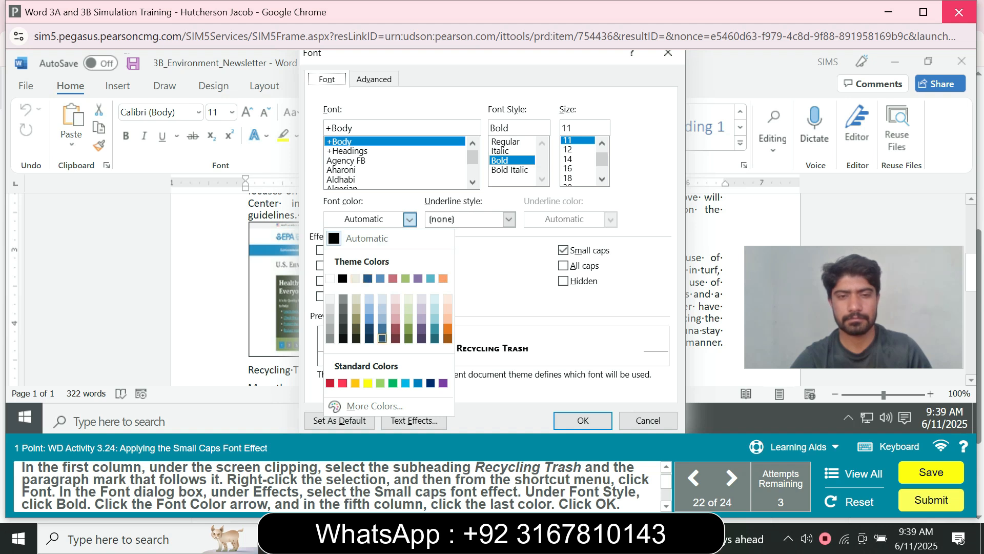
left_click(383, 338)
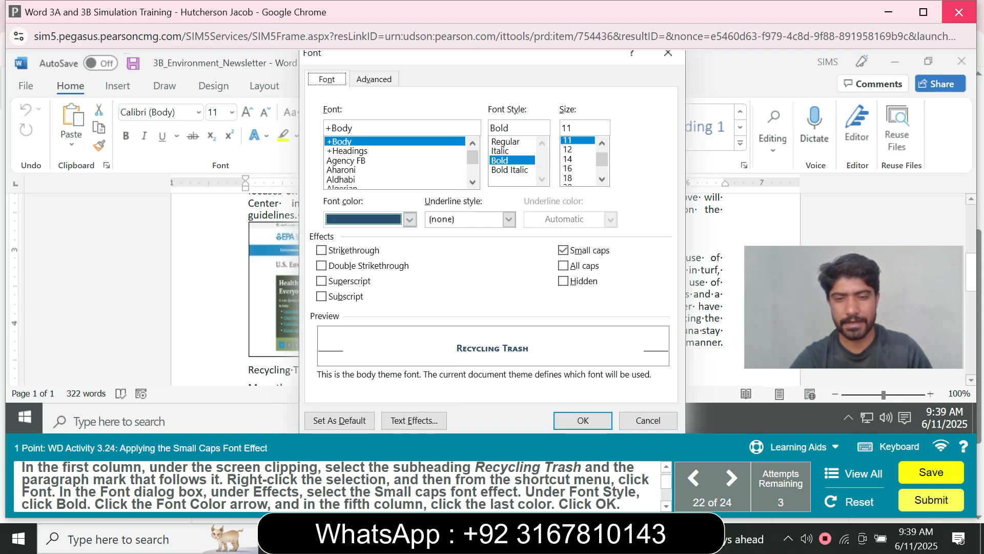
left_click(583, 420)
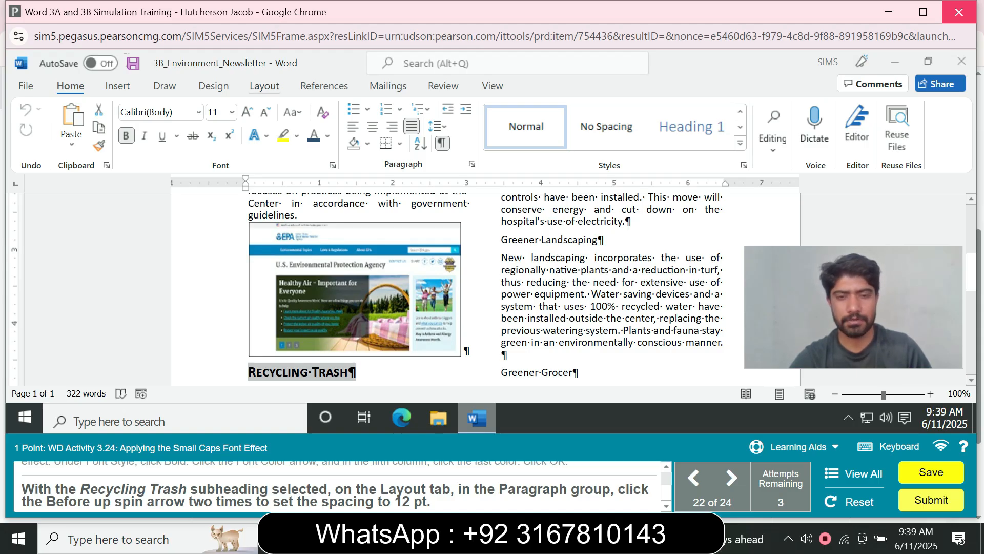
Step: Set the Recycling Trash subheading's paragraph spacing before to 12 pt
left_click(264, 86)
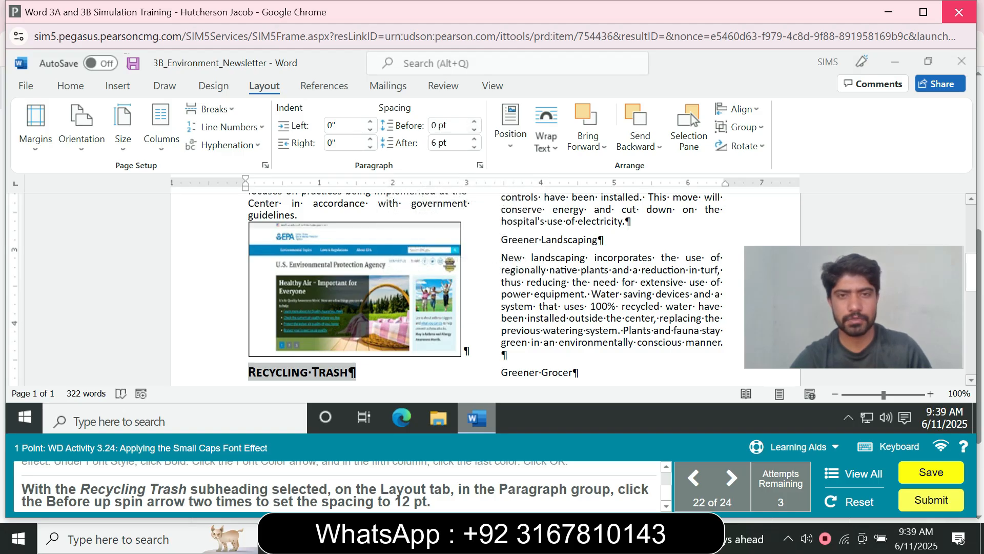
left_click(474, 121)
left_click(474, 121)
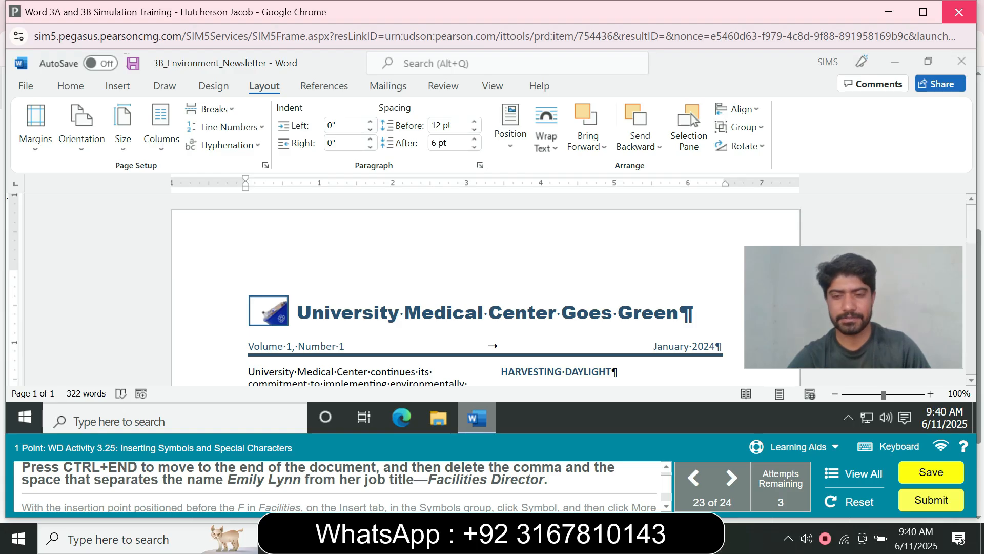
Step: Try to delete the comma and space one at a time before Facilities Director in the closing quotation
key("ctrl+End")
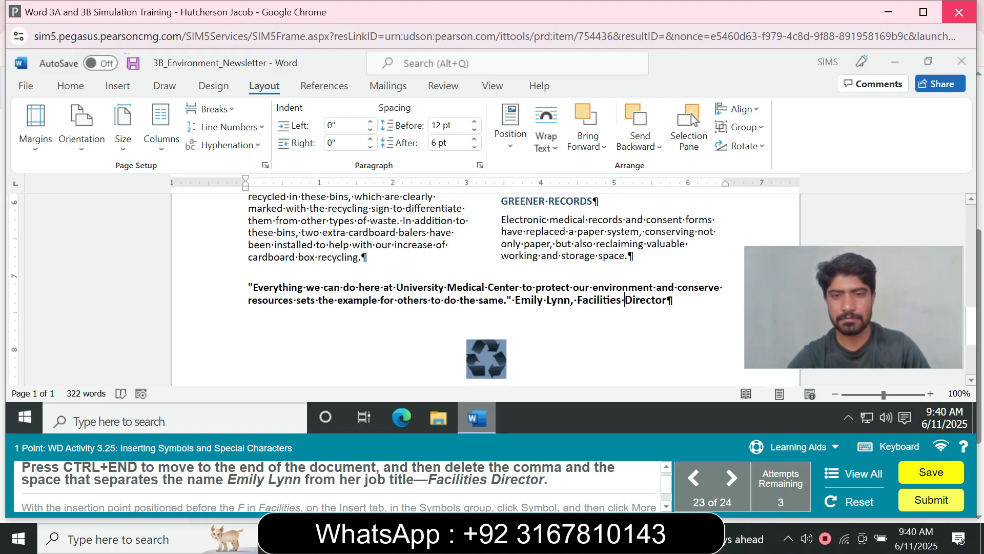
left_click_drag(570, 301, 574, 301)
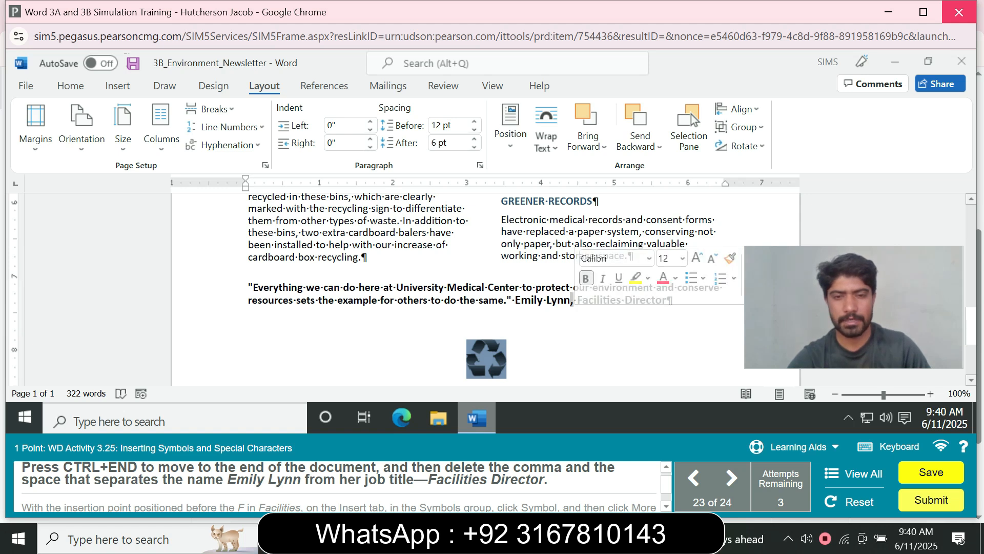
key("Delete")
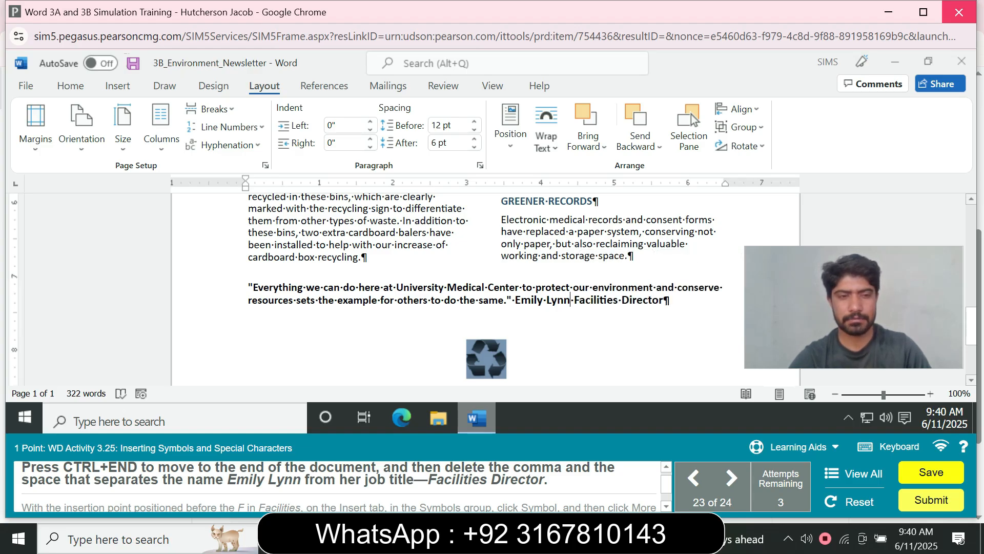
left_click(572, 300)
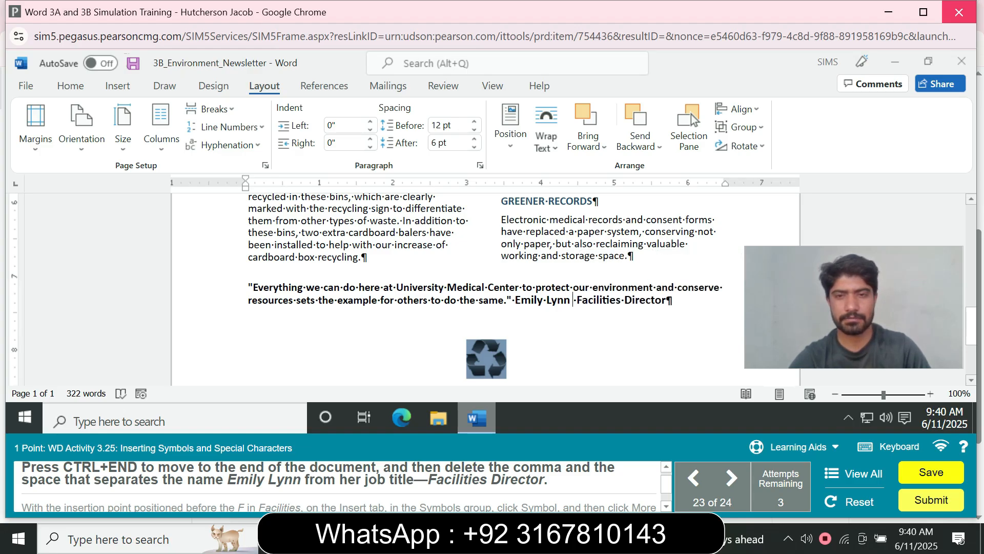
key("Delete")
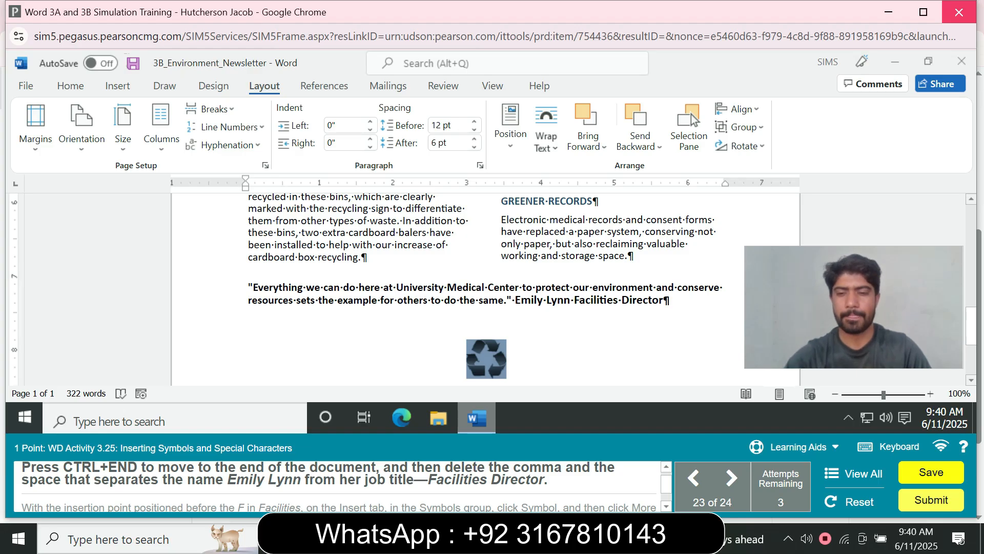
key("ctrl+Home")
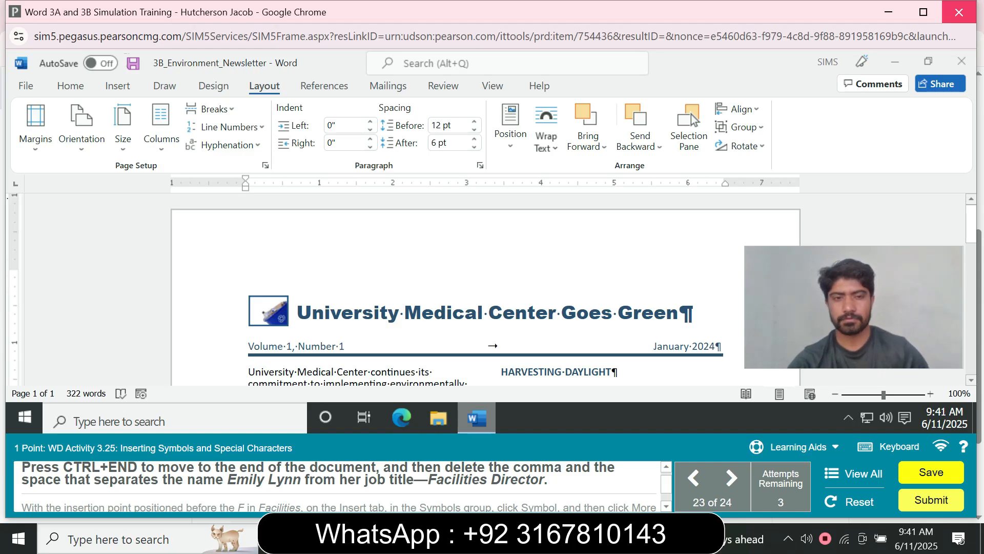
Step: Delete the comma and space separating the speaker's name from Facilities Director at the end of the document
key("ctrl+End")
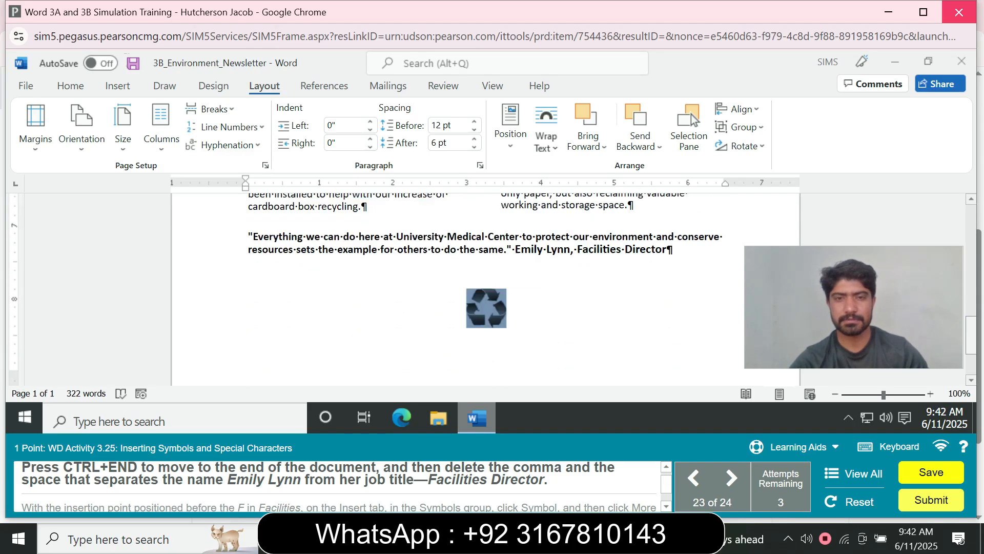
scroll(485, 289, "down", 1)
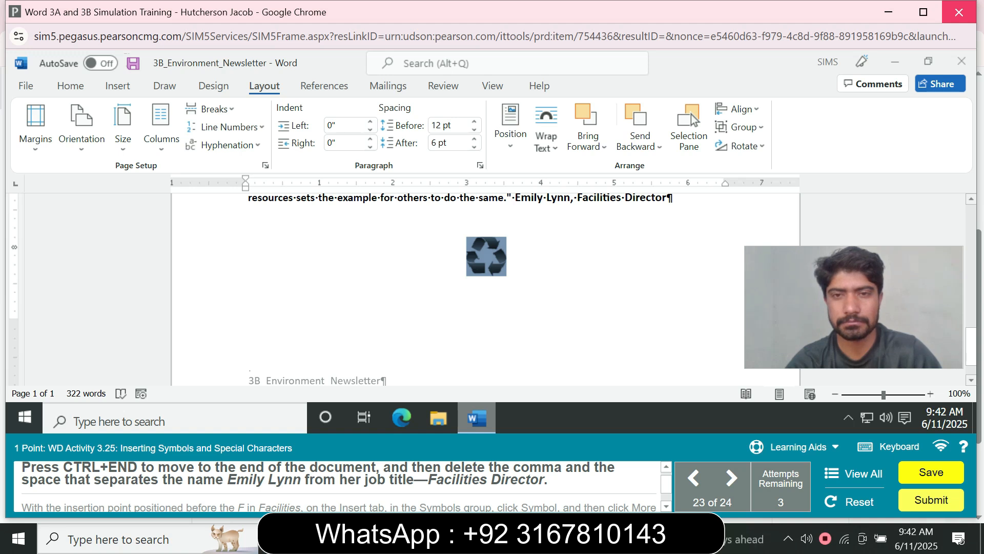
left_click_drag(577, 198, 569, 239)
key("Delete")
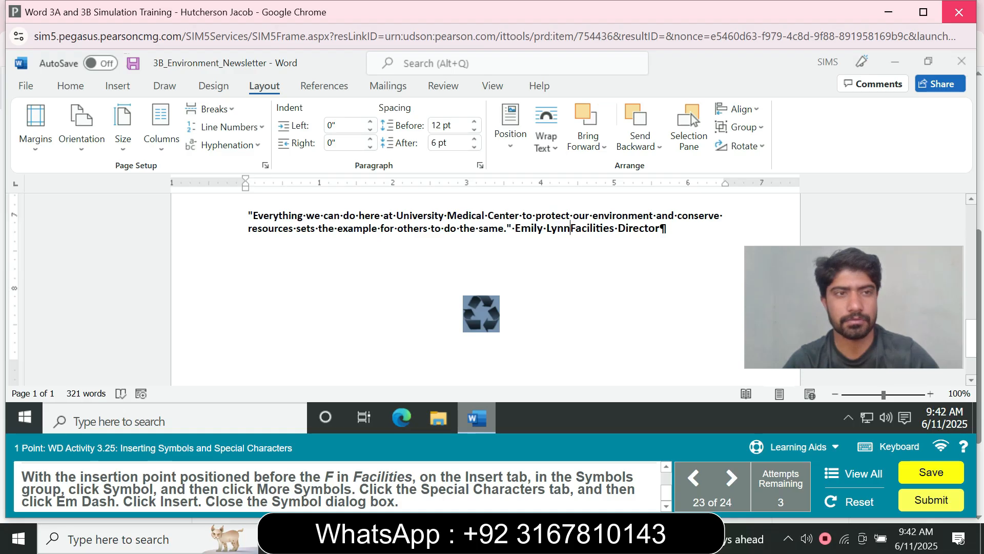
Step: Insert an Em Dash special character between the speaker's name and Facilities Director
left_click(118, 85)
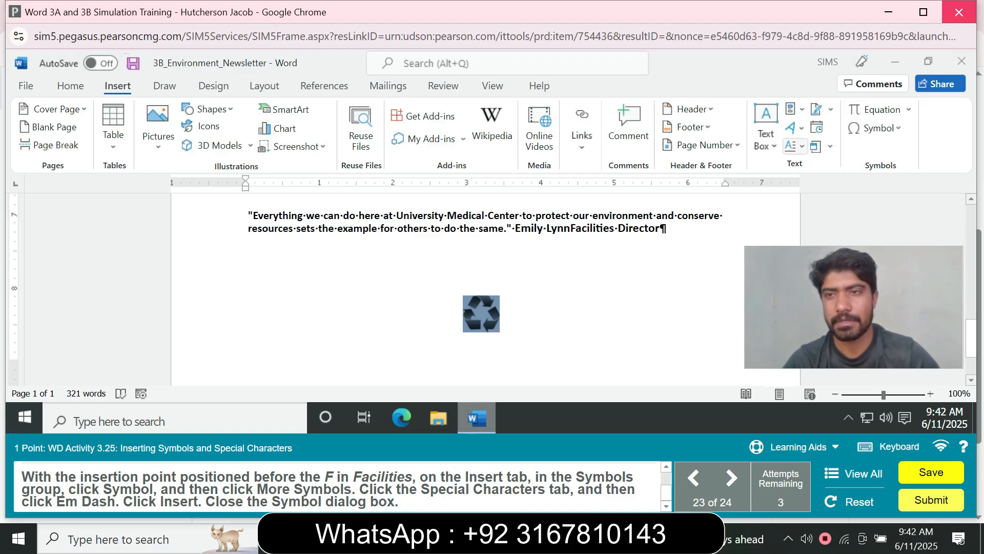
left_click(875, 127)
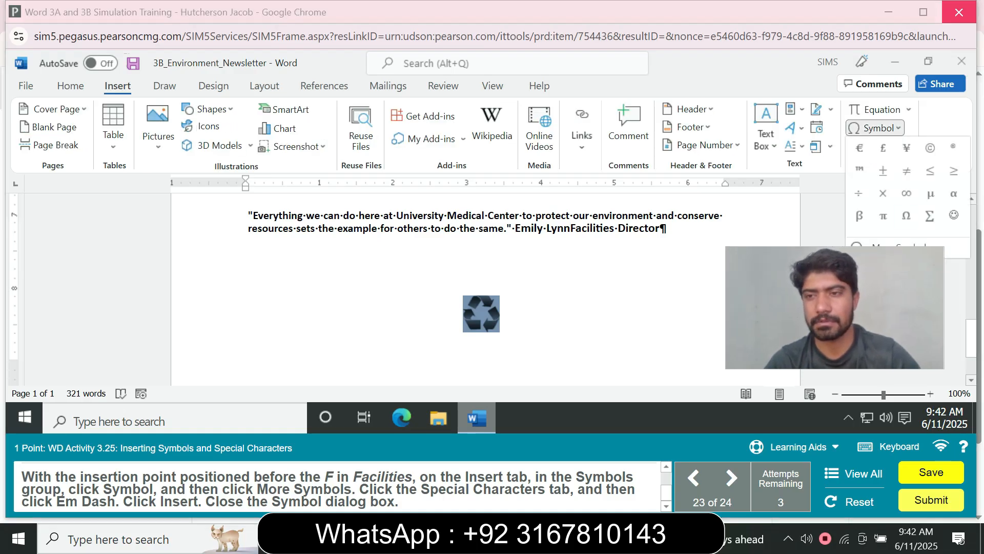
left_click(904, 247)
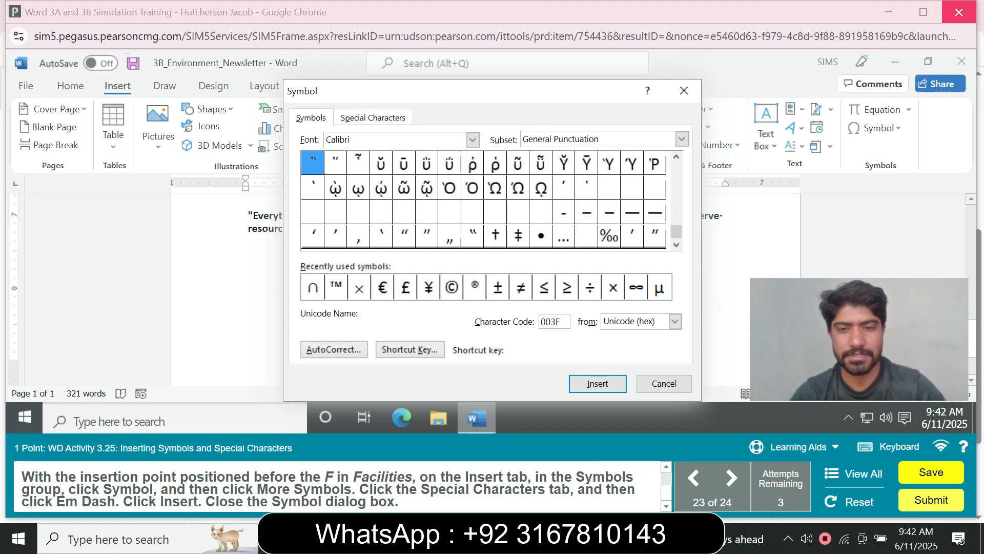
left_click(372, 117)
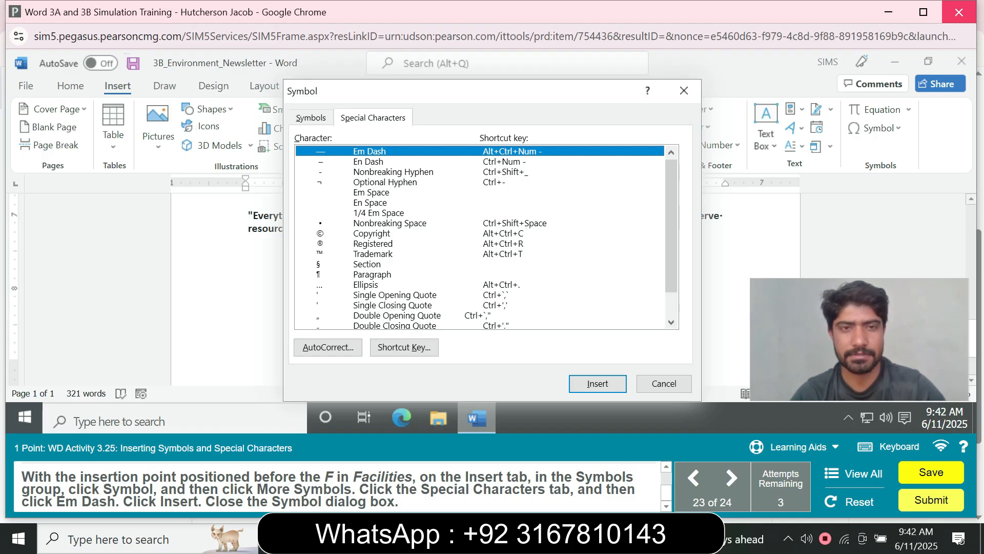
left_click(598, 383)
left_click(665, 383)
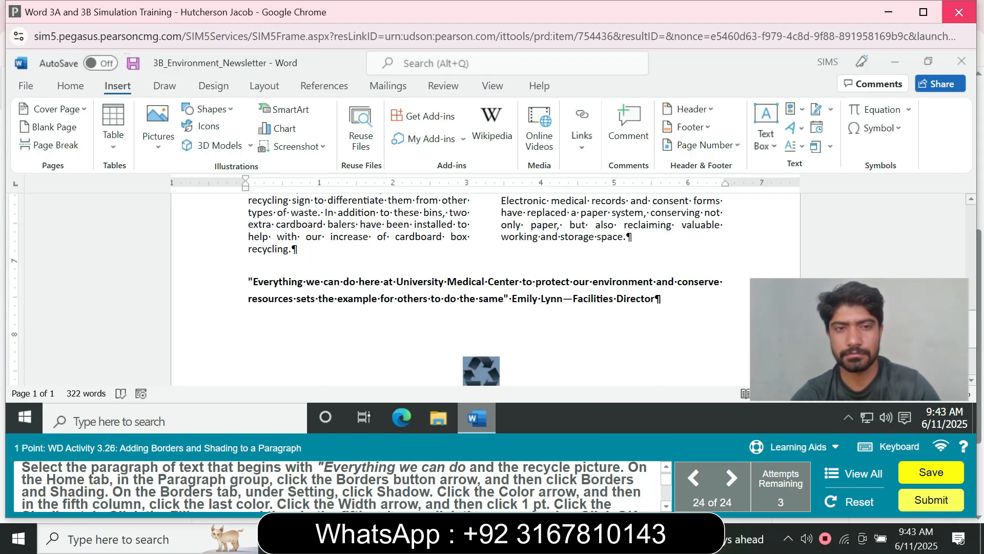
Step: Try to open Borders and Shading for the closing quotation paragraph together with the recycle picture
scroll(484, 290, "up", 1)
scroll(484, 289, "down", 1)
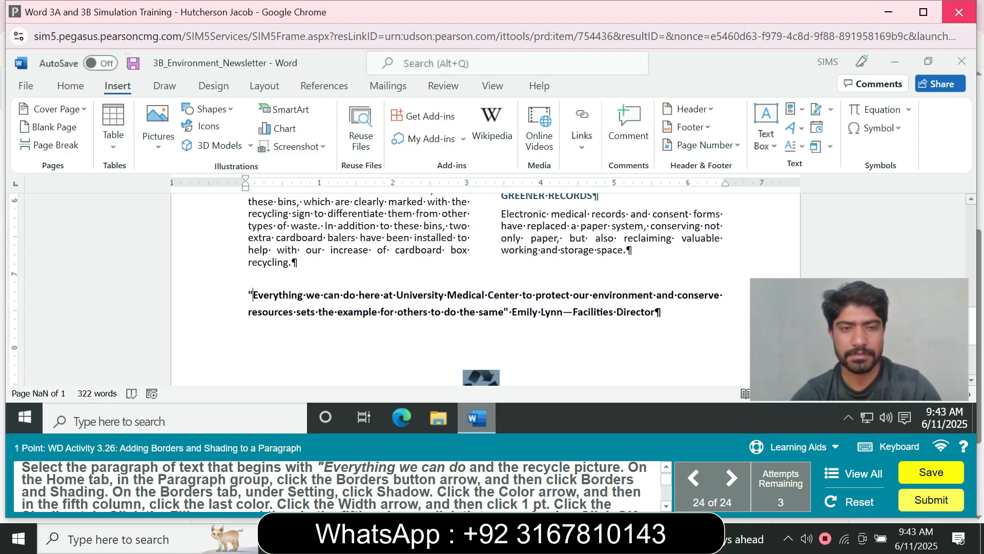
triple_click(279, 295)
left_click(583, 250)
left_click_drag(661, 312, 248, 295)
left_click(479, 378, "ctrl")
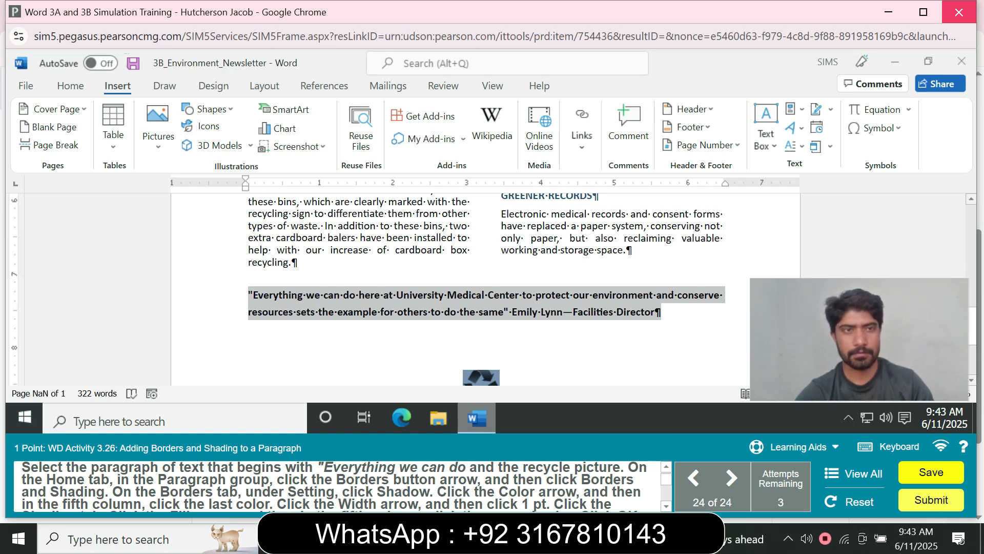
left_click(70, 86)
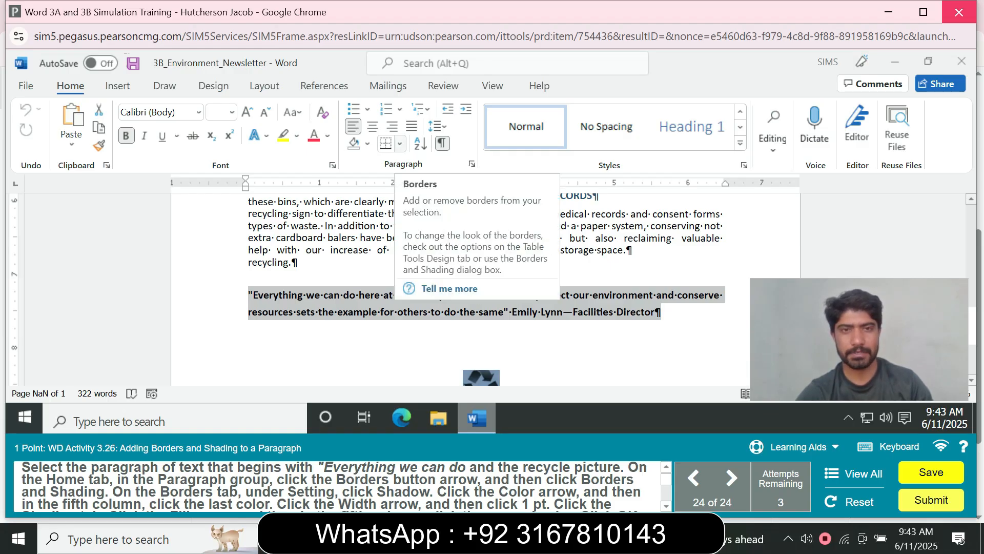
left_click(400, 144)
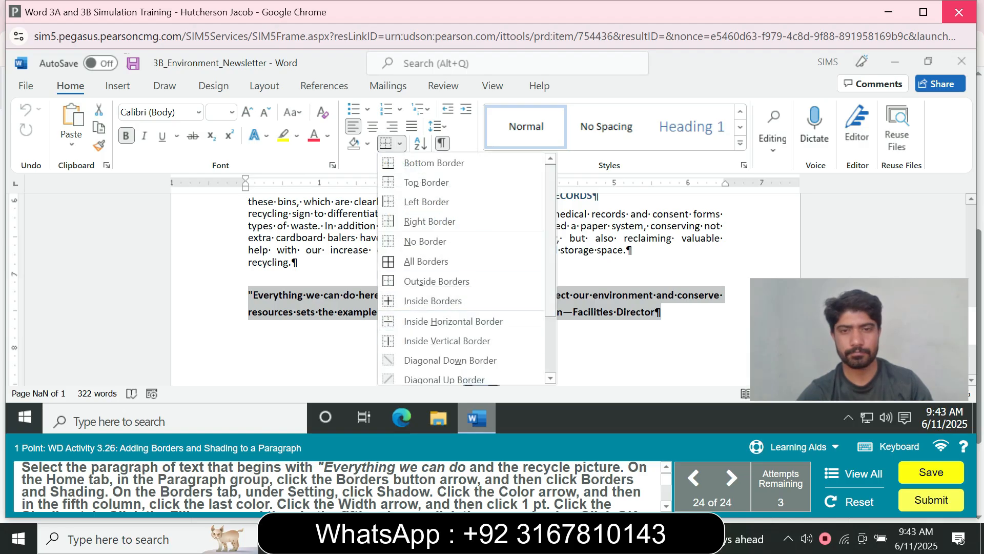
scroll(461, 282, "down", 3)
left_click(441, 374)
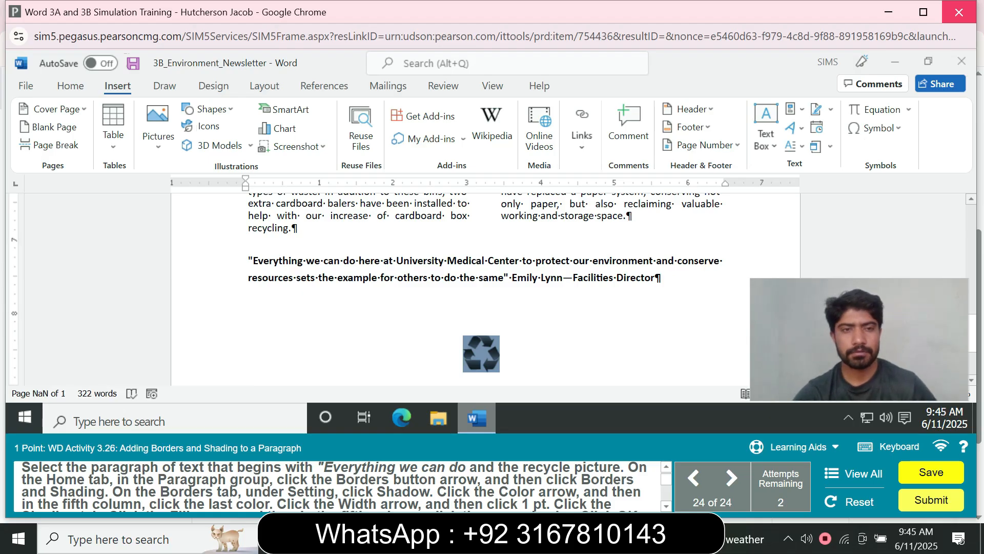
Step: Select the closing quotation paragraph together with the recycle picture and open the Borders and Shading settings
left_click_drag(249, 261, 500, 359)
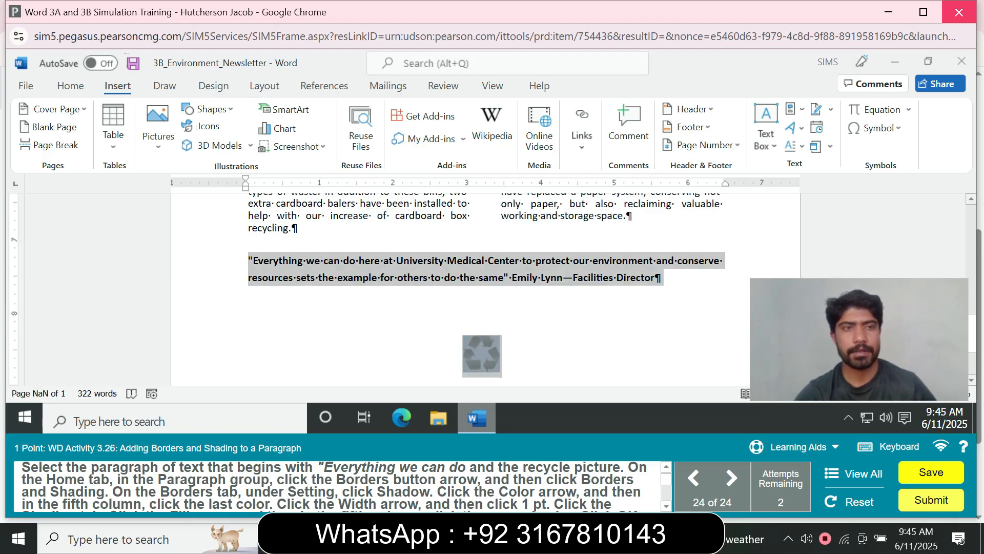
left_click(71, 86)
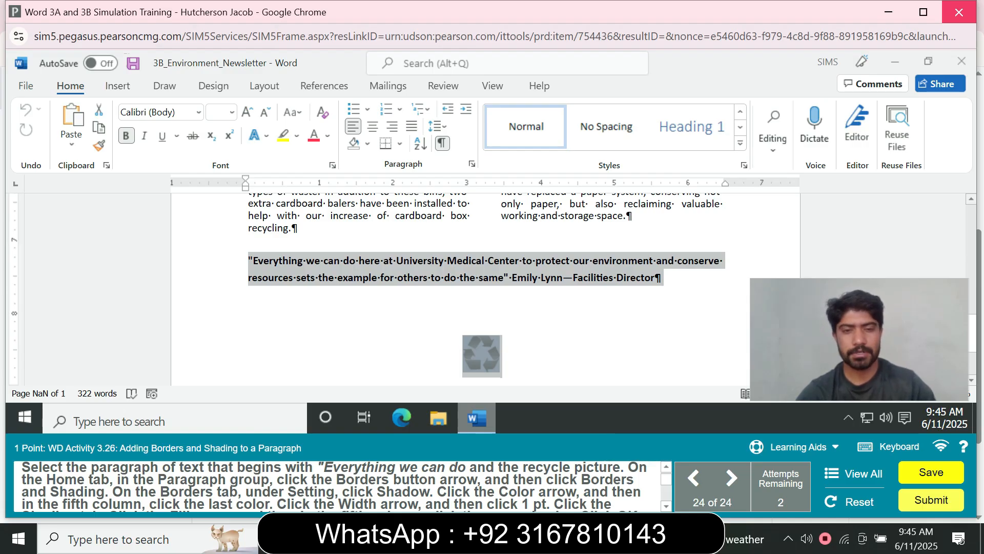
left_click(399, 143)
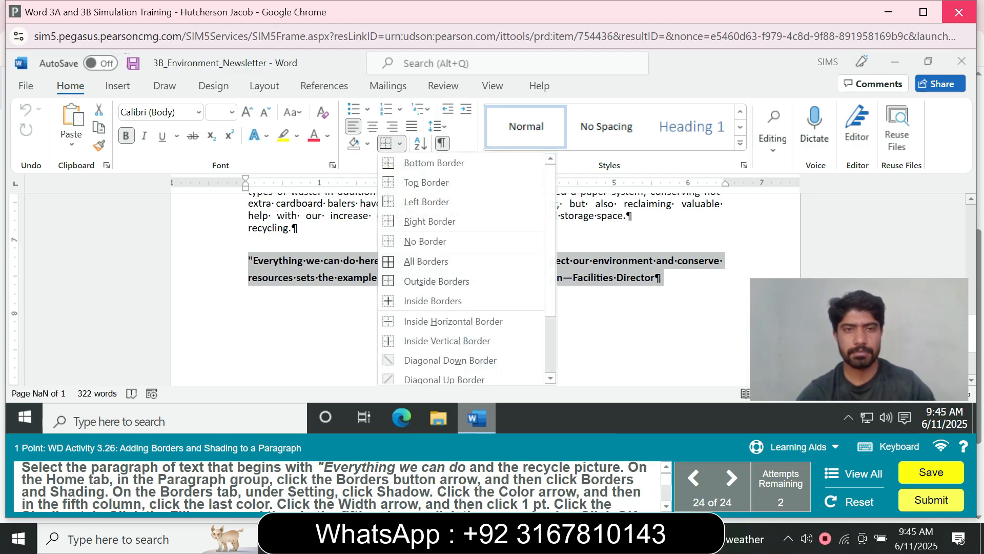
scroll(461, 307, "down", 3)
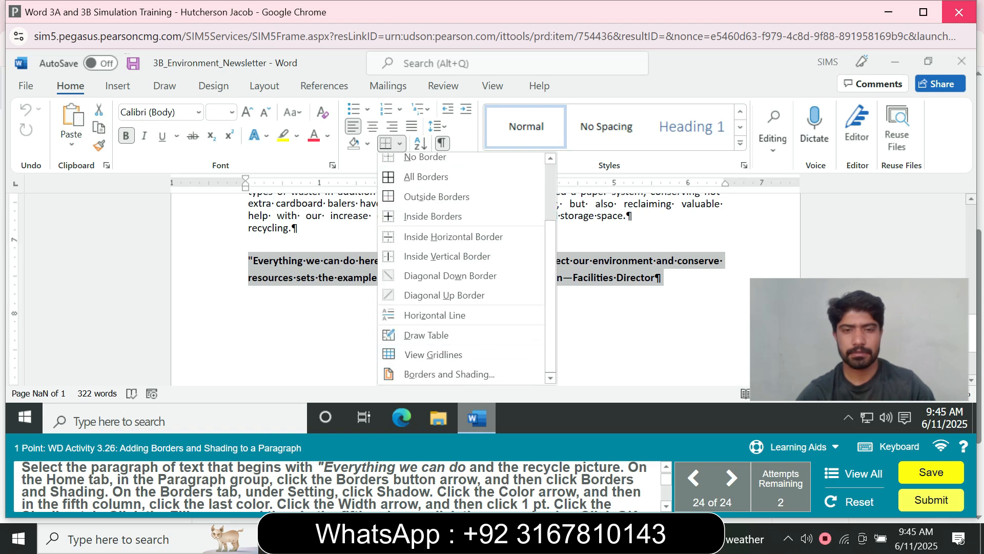
left_click(449, 374)
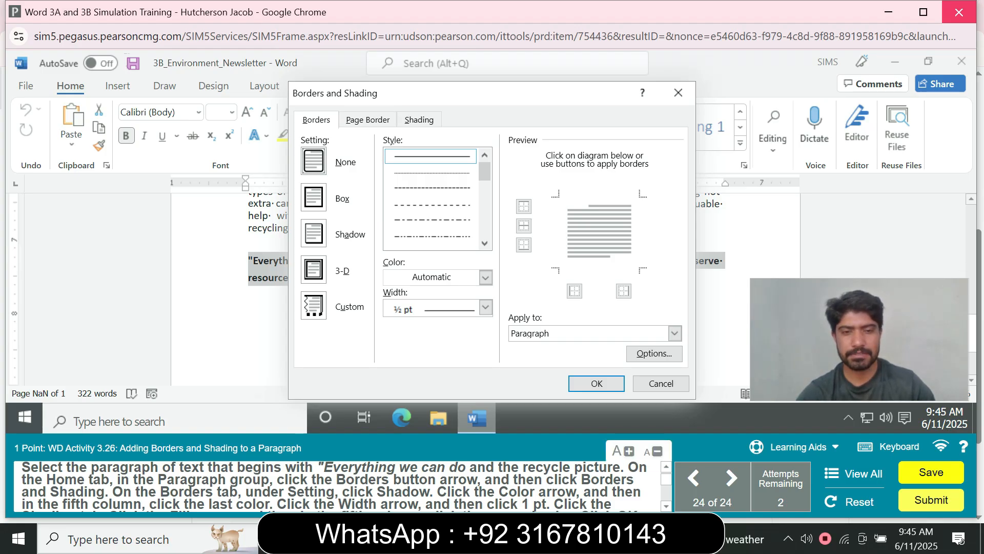
Step: Give the selected paragraph a Shadow border in the last color of the fifth theme color column, 1 pt wide
left_click(314, 234)
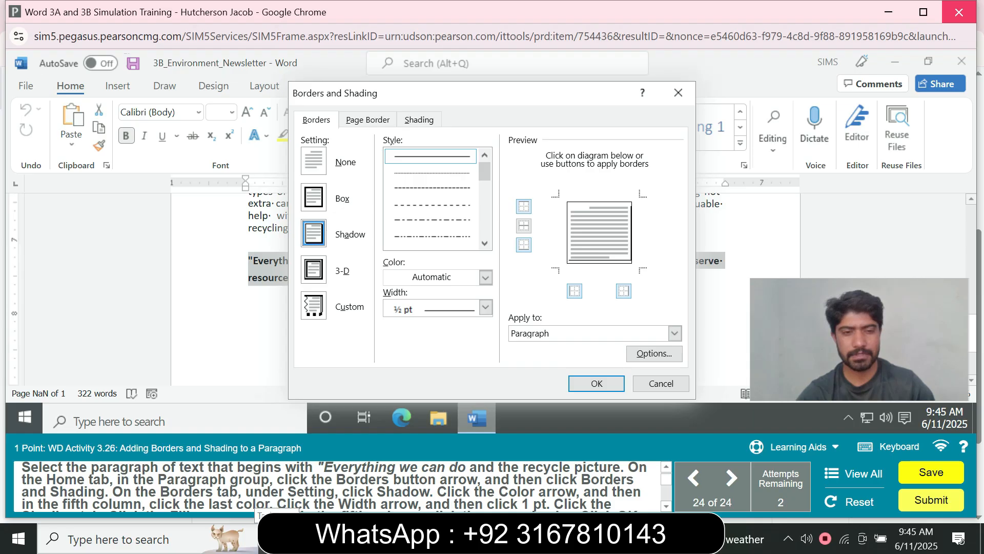
left_click(486, 277)
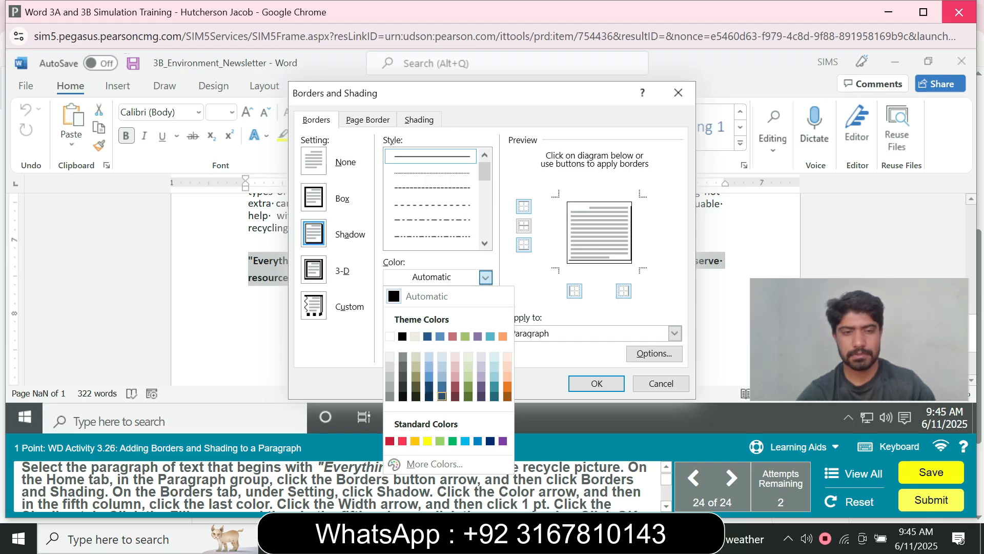
left_click(442, 396)
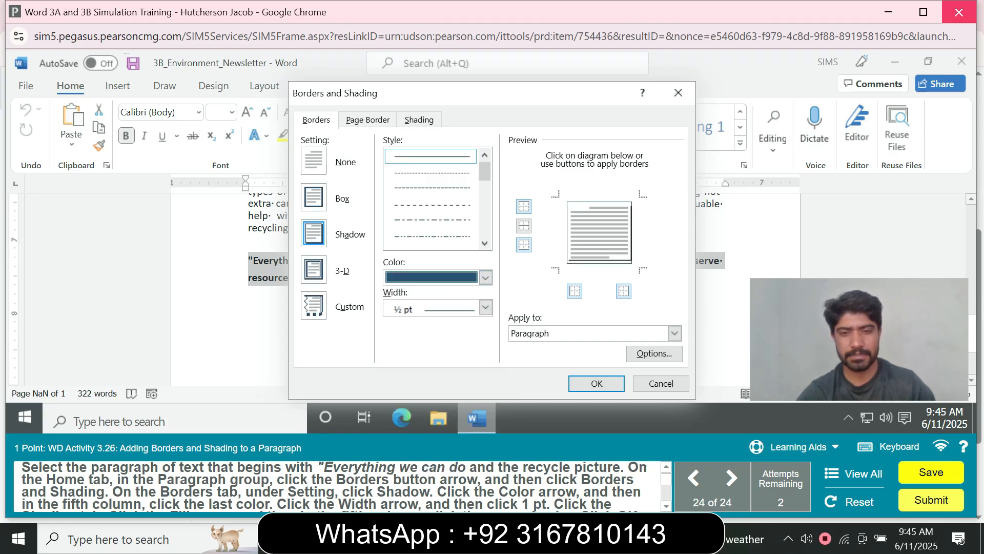
left_click(486, 307)
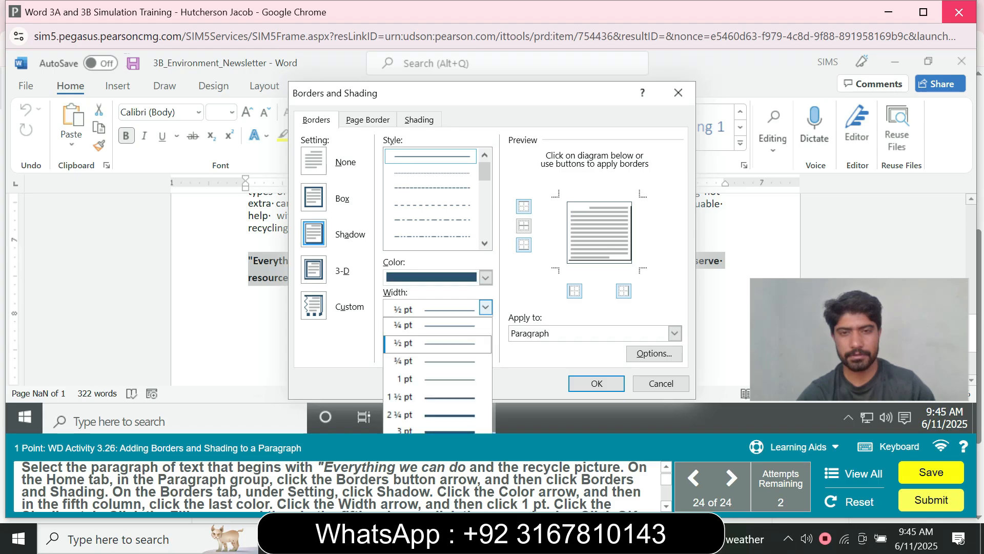
key("Down")
key("Down")
key("Down")
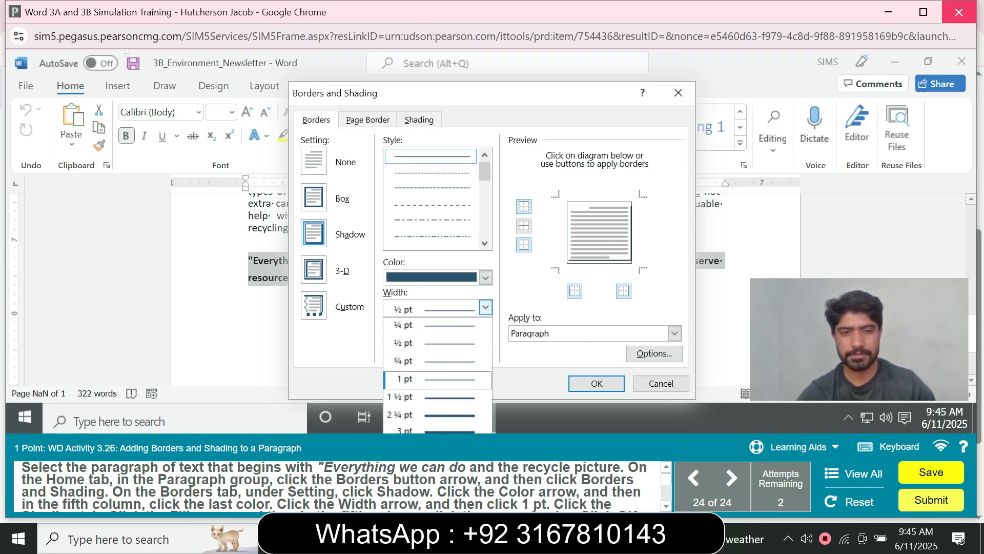
key("Return")
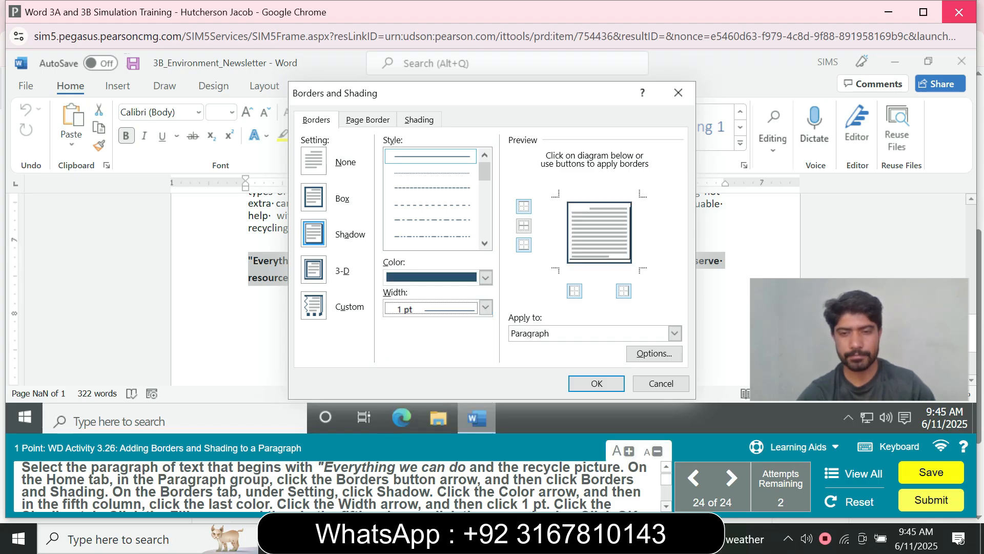
Step: Set the paragraph's shading fill to Blue, Accent 1, Lighter 80% and apply the borders and shading
left_click(665, 506)
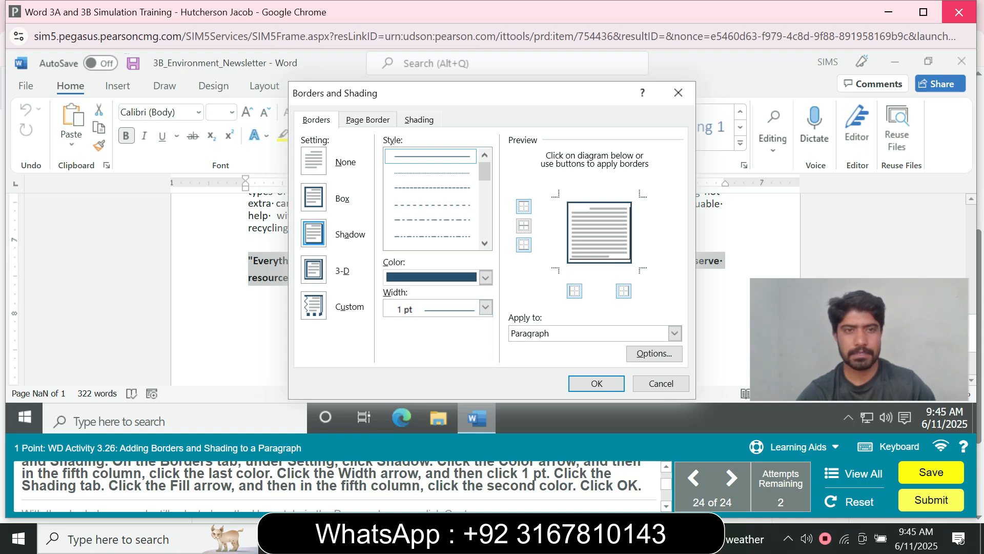
left_click(419, 120)
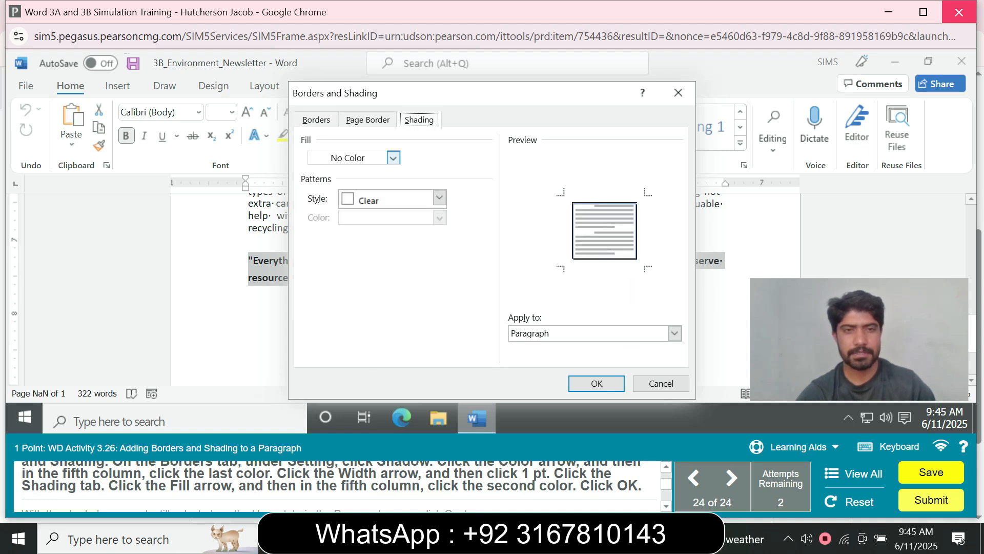
left_click(393, 158)
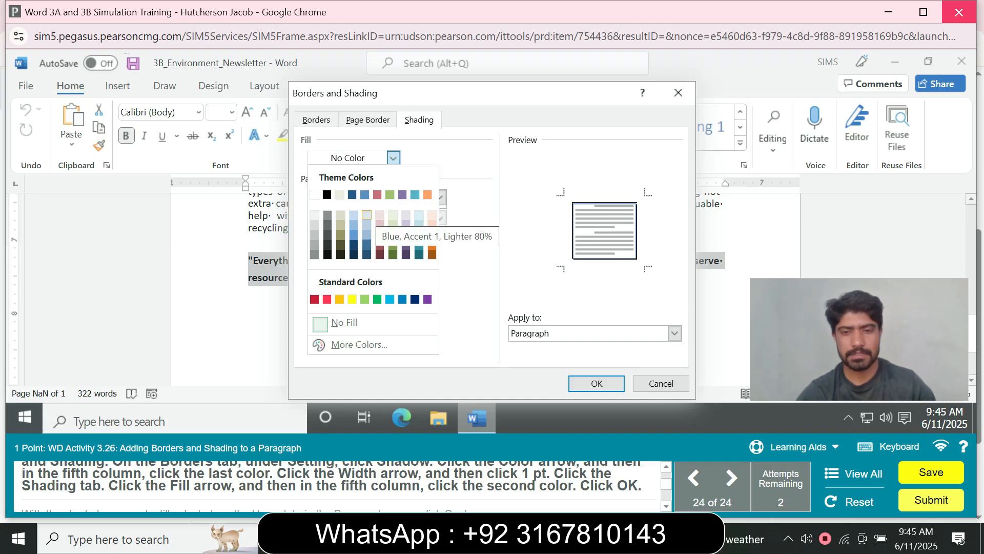
left_click(366, 215)
left_click(596, 383)
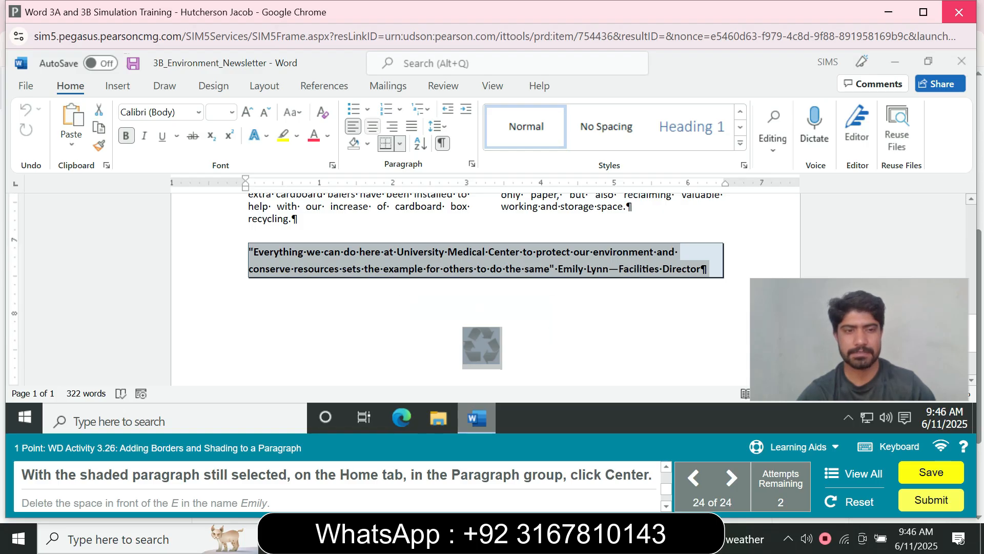
Step: Center the shaded quotation paragraph and replace the space before the speaker's name with a manual line break
left_click(372, 126)
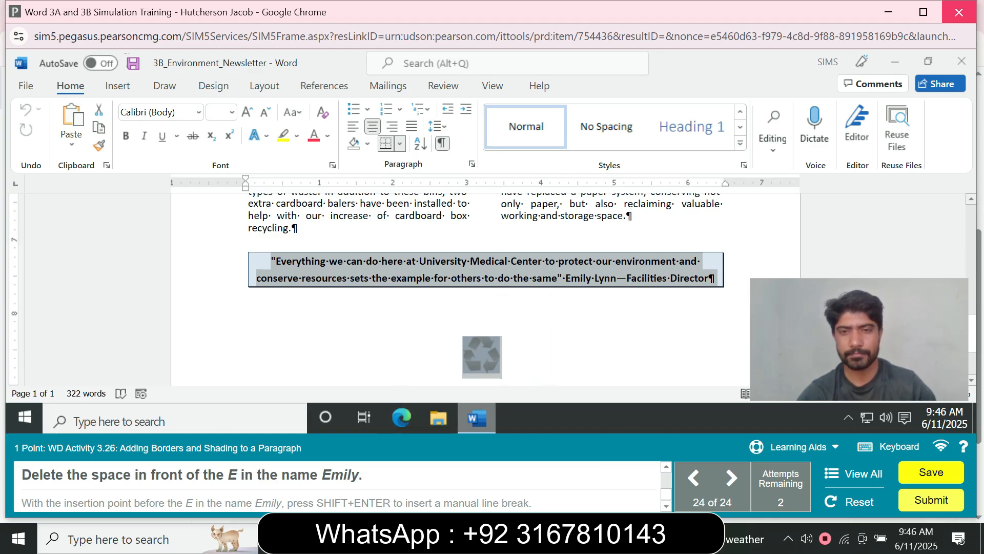
left_click(565, 278)
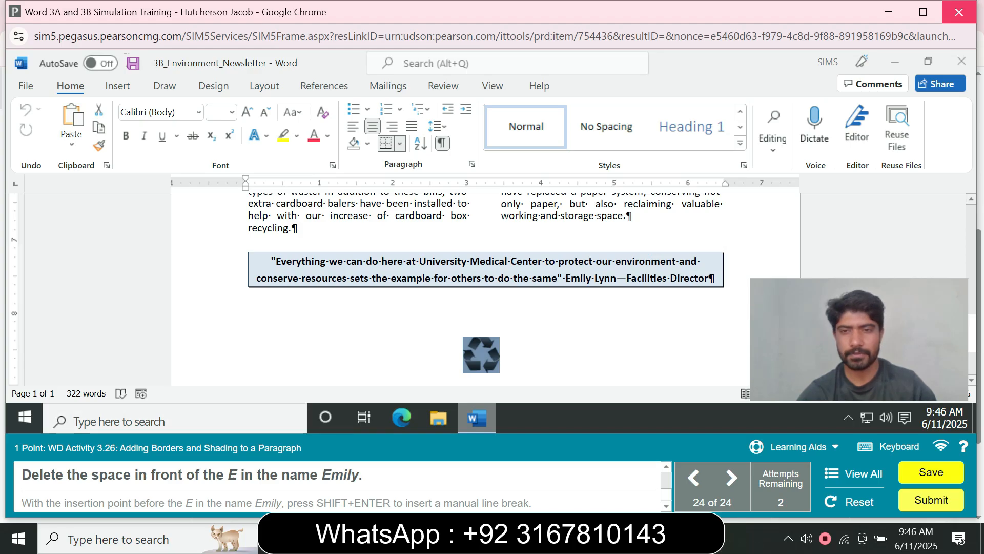
key("BackSpace")
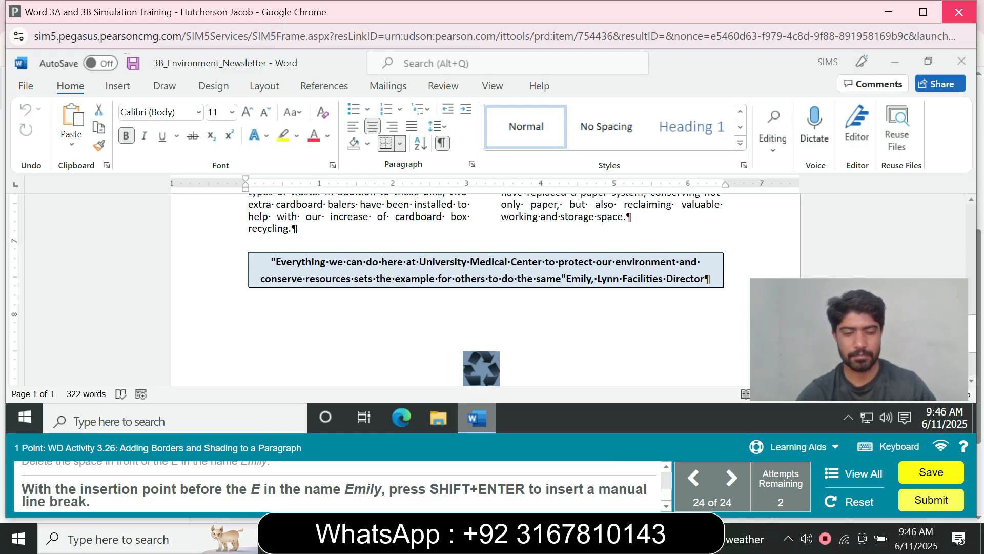
key("shift+Return")
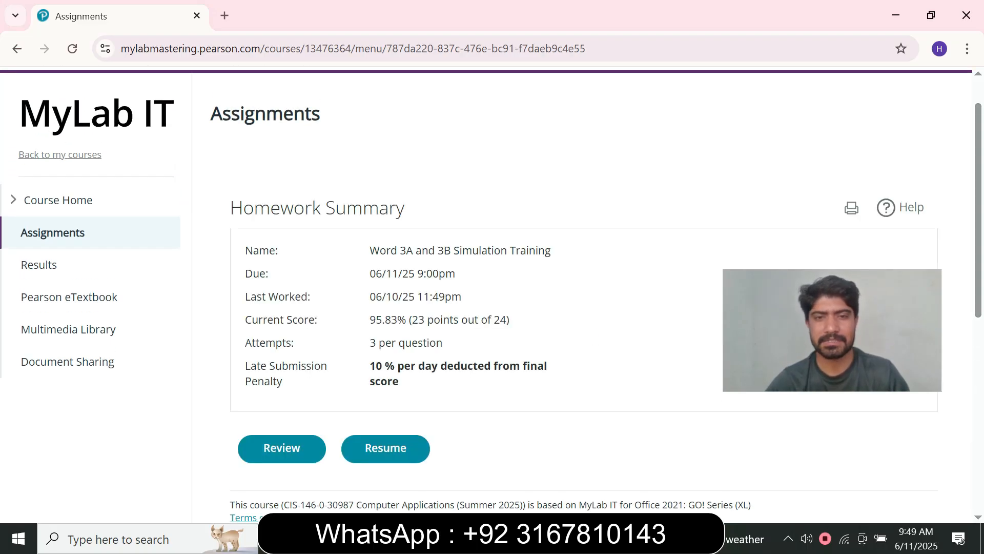
left_click_drag(369, 319, 509, 319)
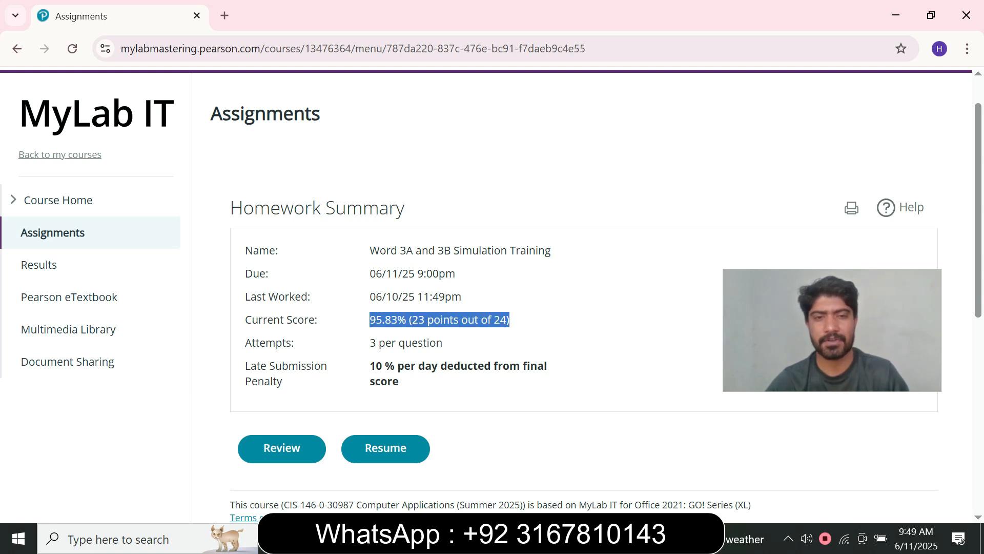
left_click(514, 321)
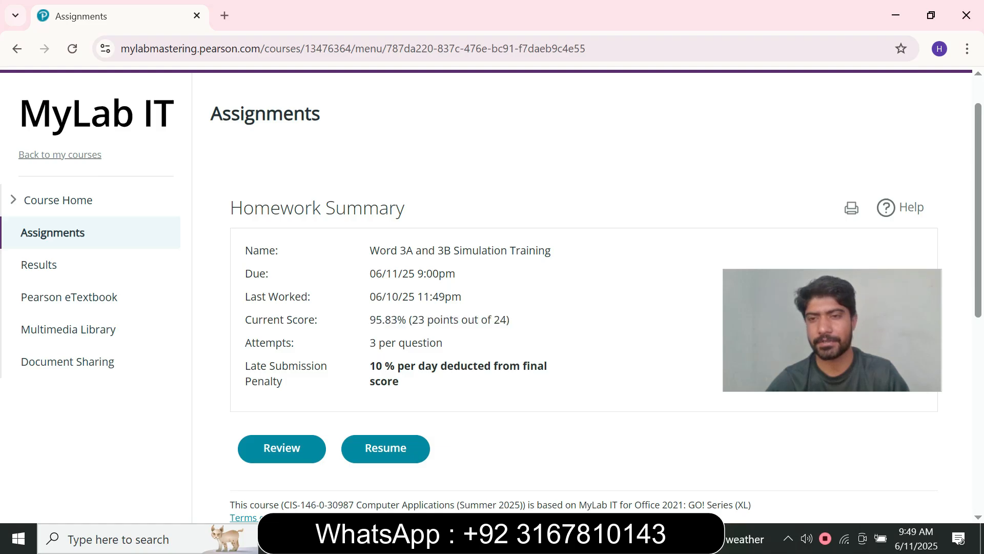